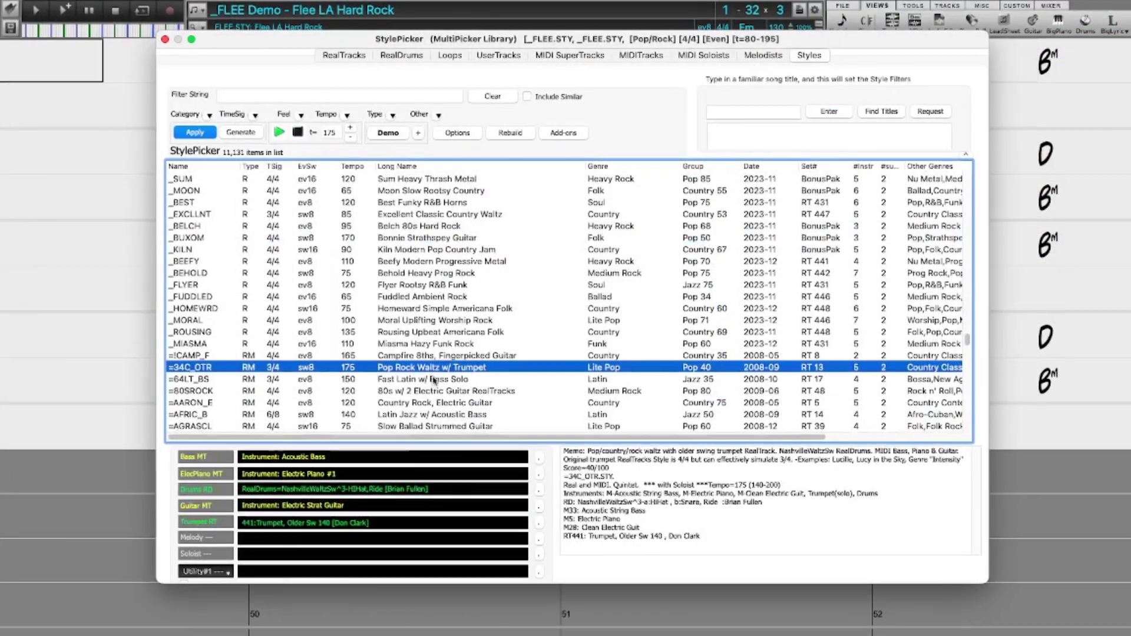
Step: Find and select the =always style (Southern Rock Acoustic Guitar Jazz-Rock) in the MultiPicker Library's style list
scroll(432, 380, down, 4)
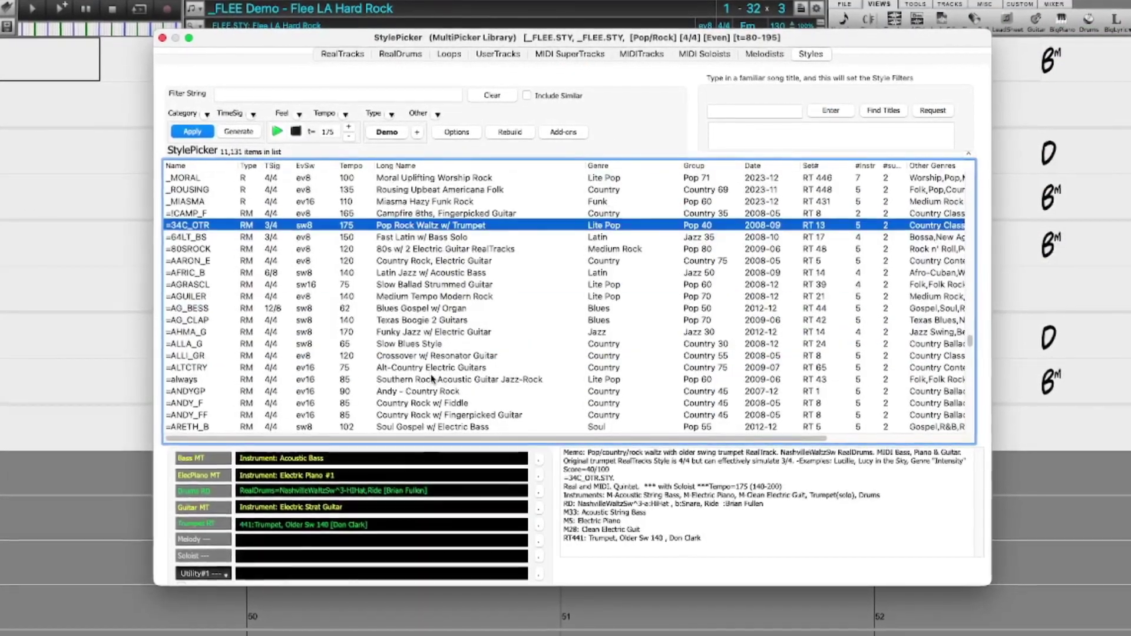
click(432, 380)
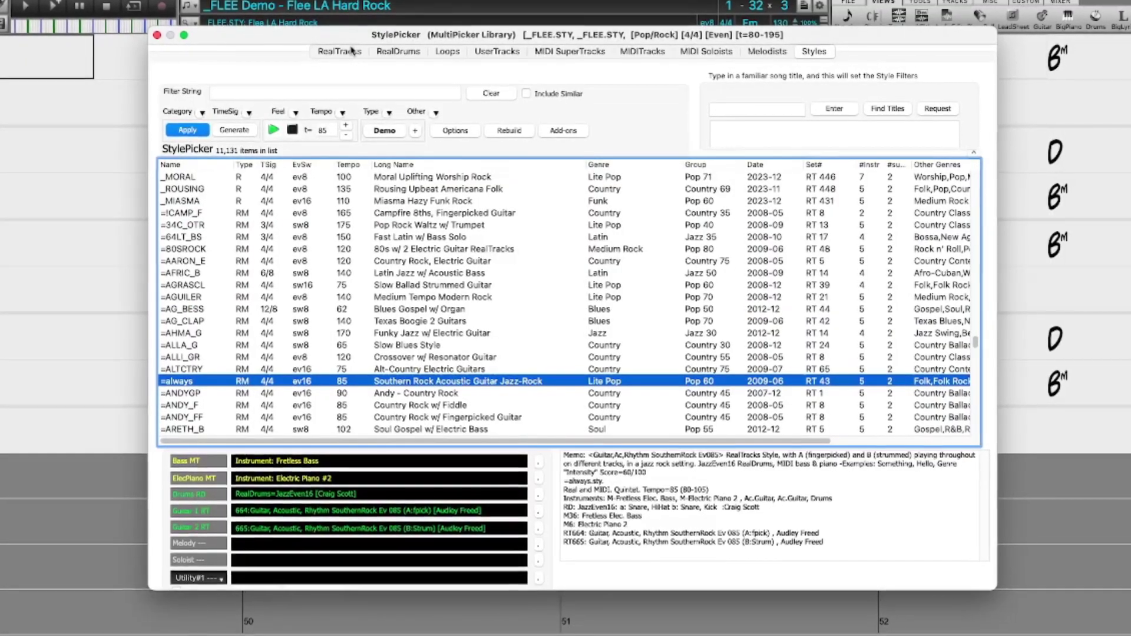
Step: Browse the MultiPicker Library's RealTracks, selecting the OldWorld2Beat Ev16 140 accordion and another RealTrack much further down the list
click(352, 51)
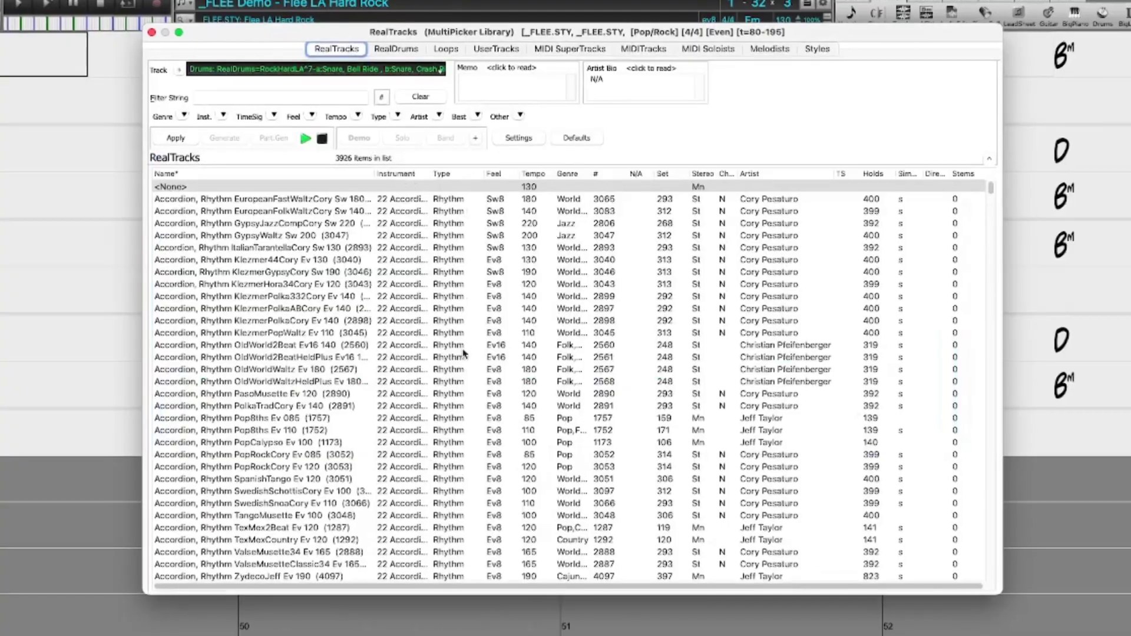
click(463, 350)
scroll(464, 353, down, 10)
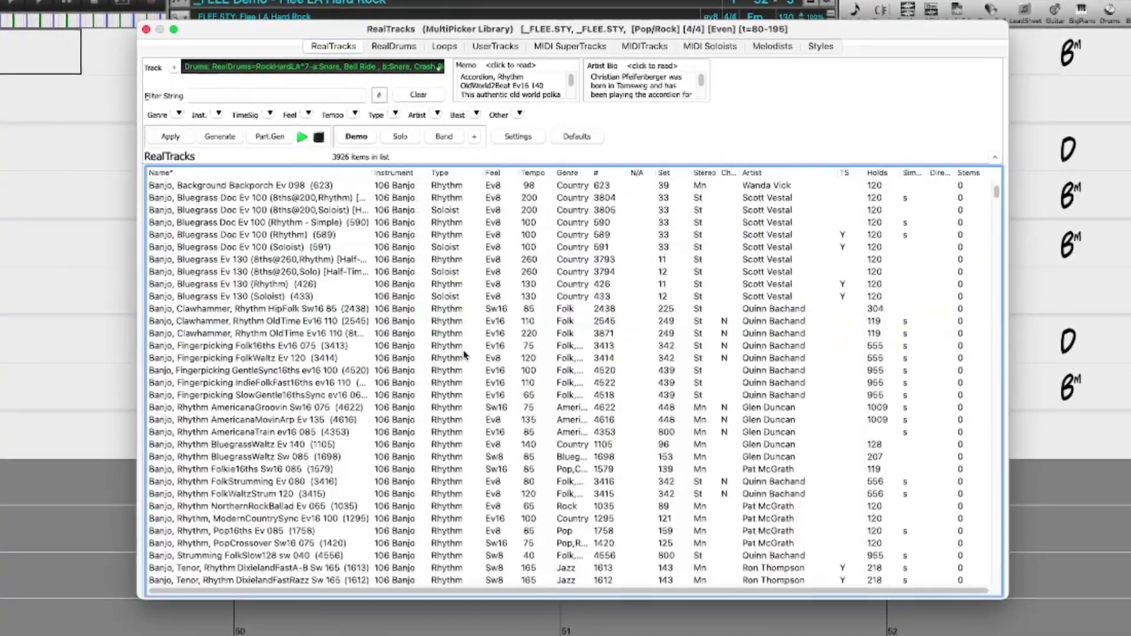
scroll(464, 354, down, 10)
click(433, 412)
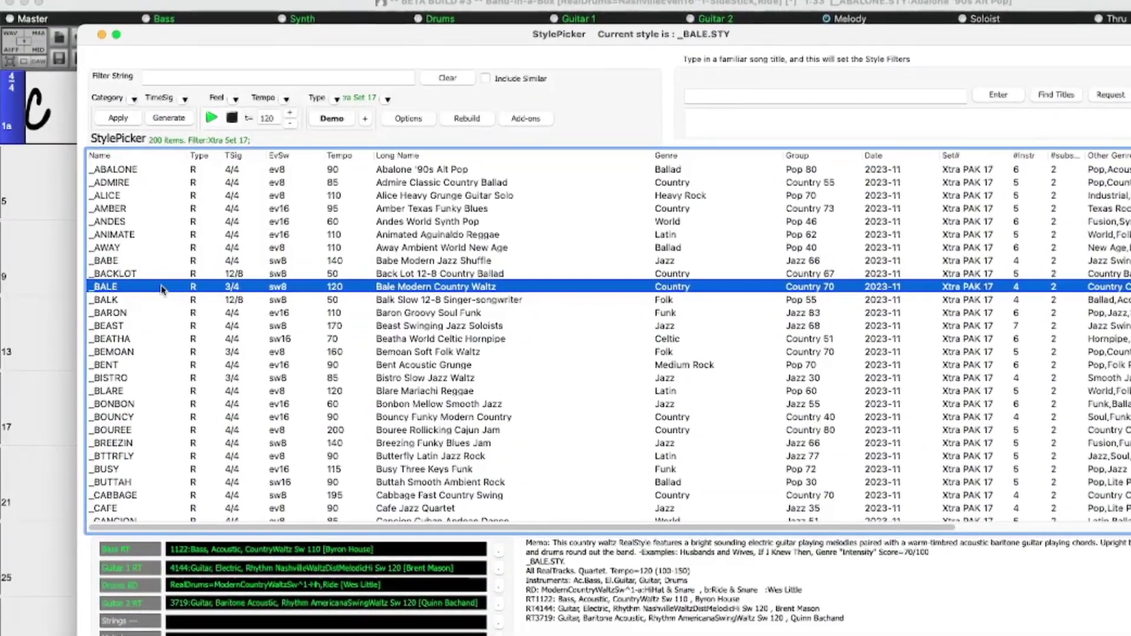
Step: Audition the _BARON Groovy Soul Funk style in the StylePicker list filtered to Xtra Set 17
click(162, 316)
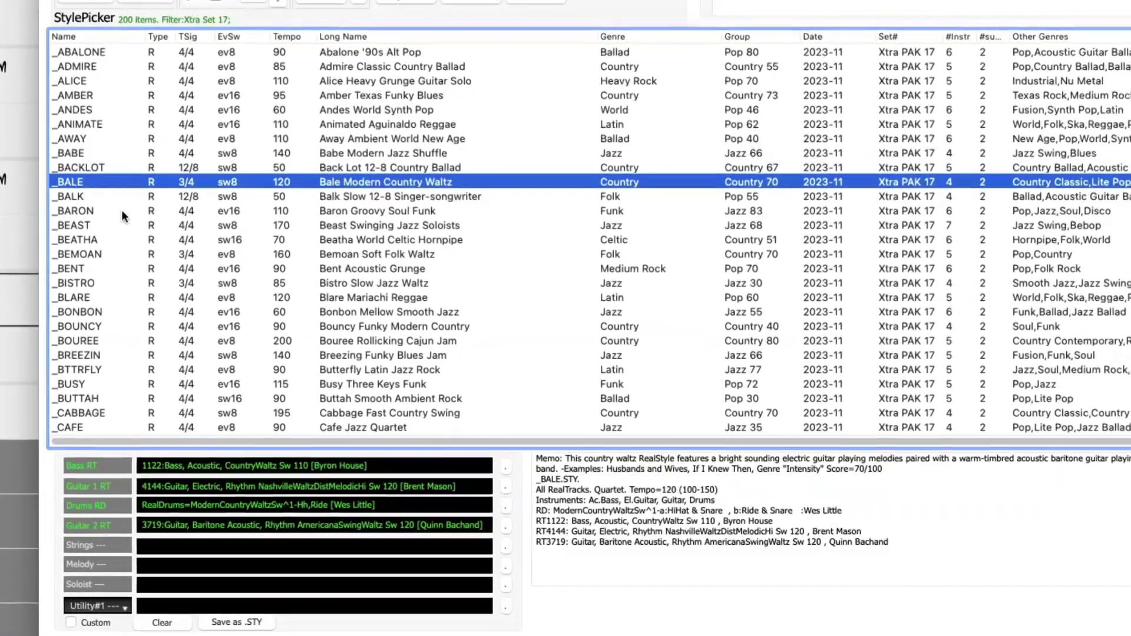
click(121, 210)
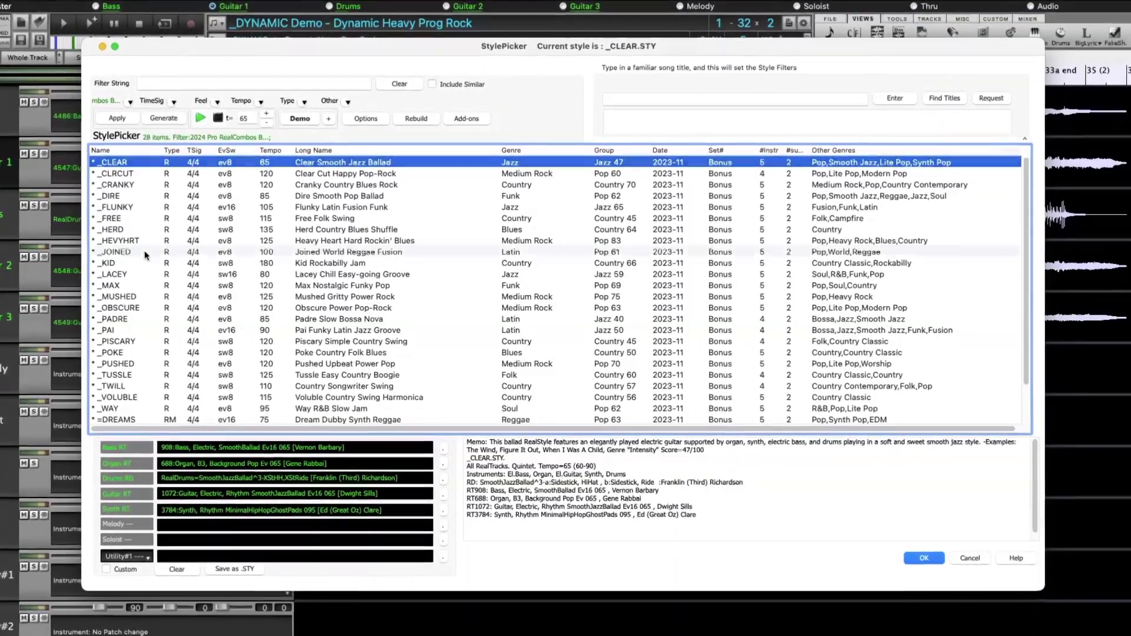
Step: Audition the _JOINED and _MUSHED styles in the 2024 Pro RealCombos list, and the CHILVIBE style in the 88 MIDI list
click(144, 252)
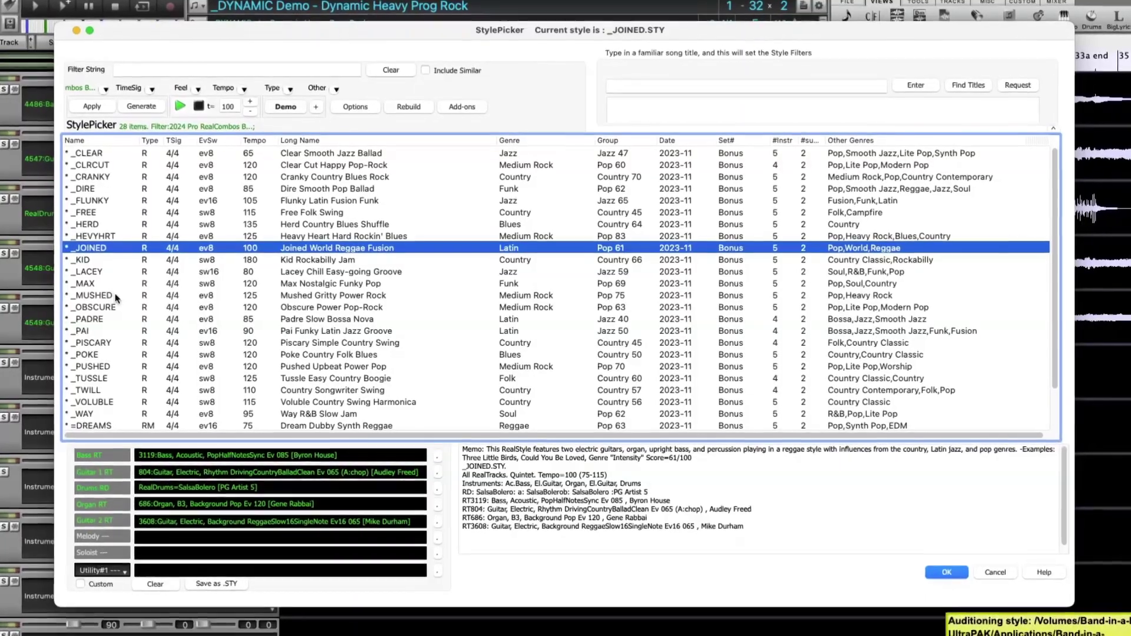
click(112, 295)
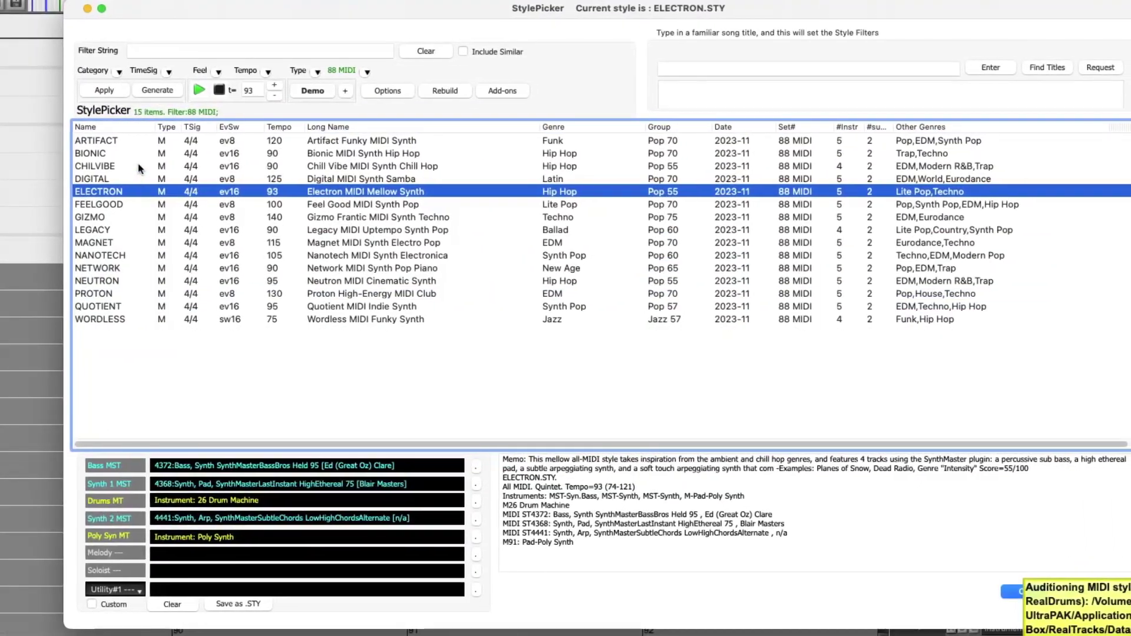
click(138, 166)
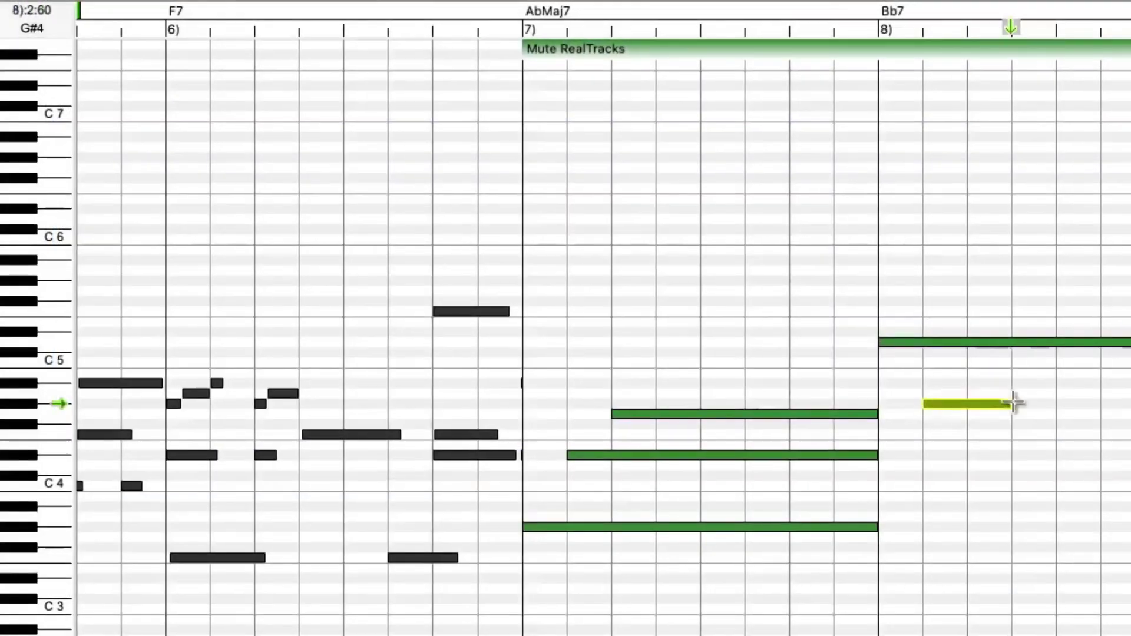
Step: Draw the G#4 note out to the end of bar 8 in the piano roll and add a lower note beneath it
drag(1011, 403, 1128, 404)
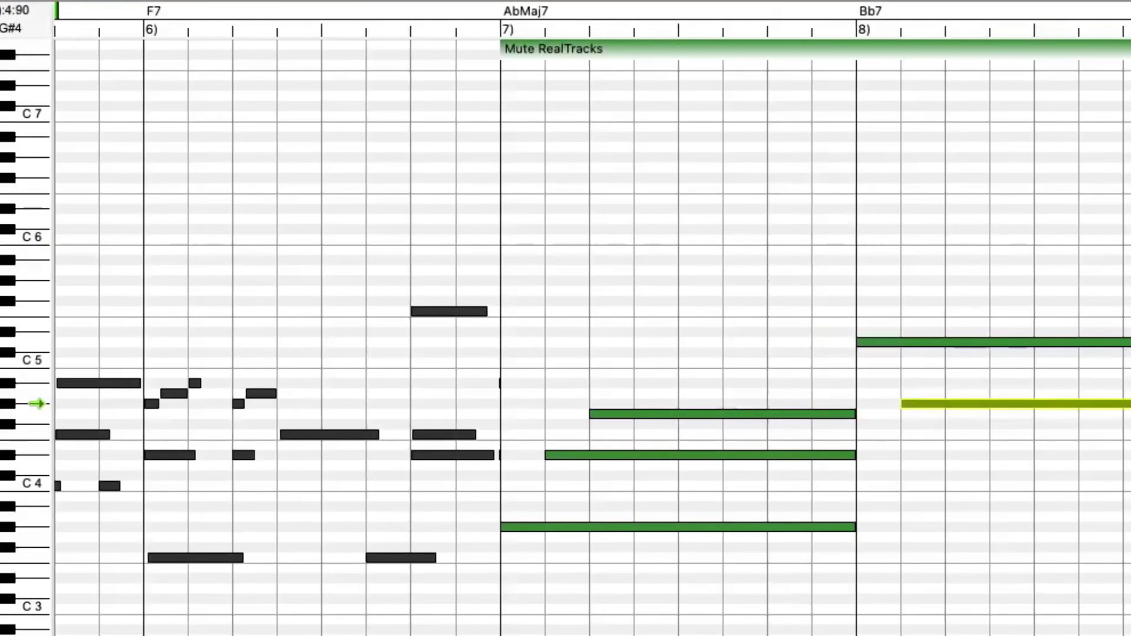
click(922, 435)
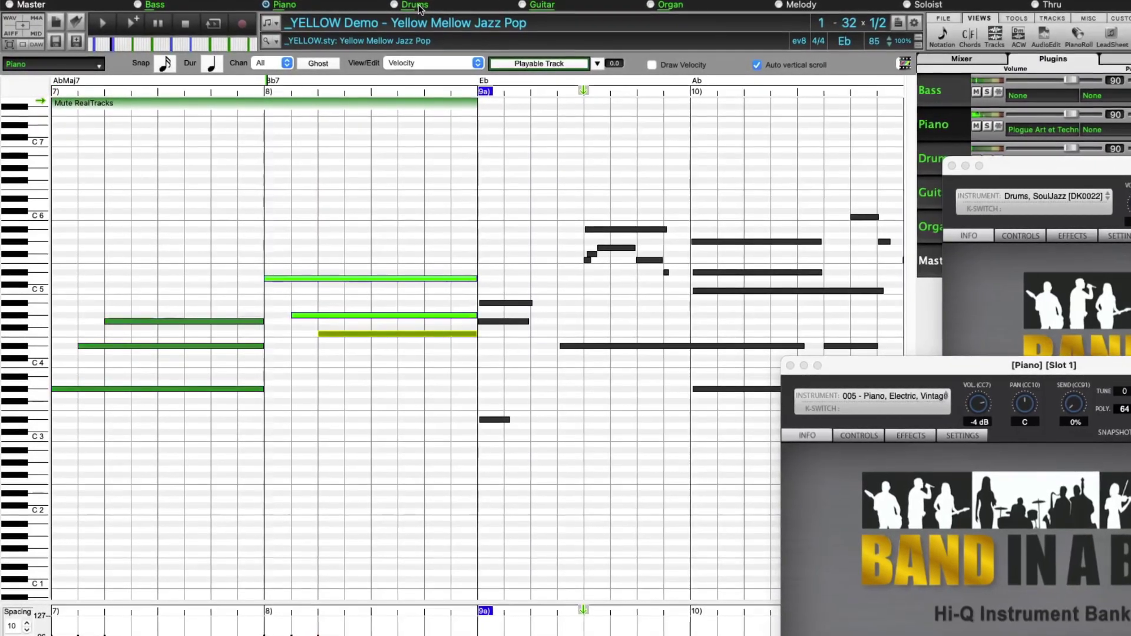
Step: Make Drums the current track in the _YELLOW Demo and solo the drum mix track in the _SHINY Demo
click(421, 5)
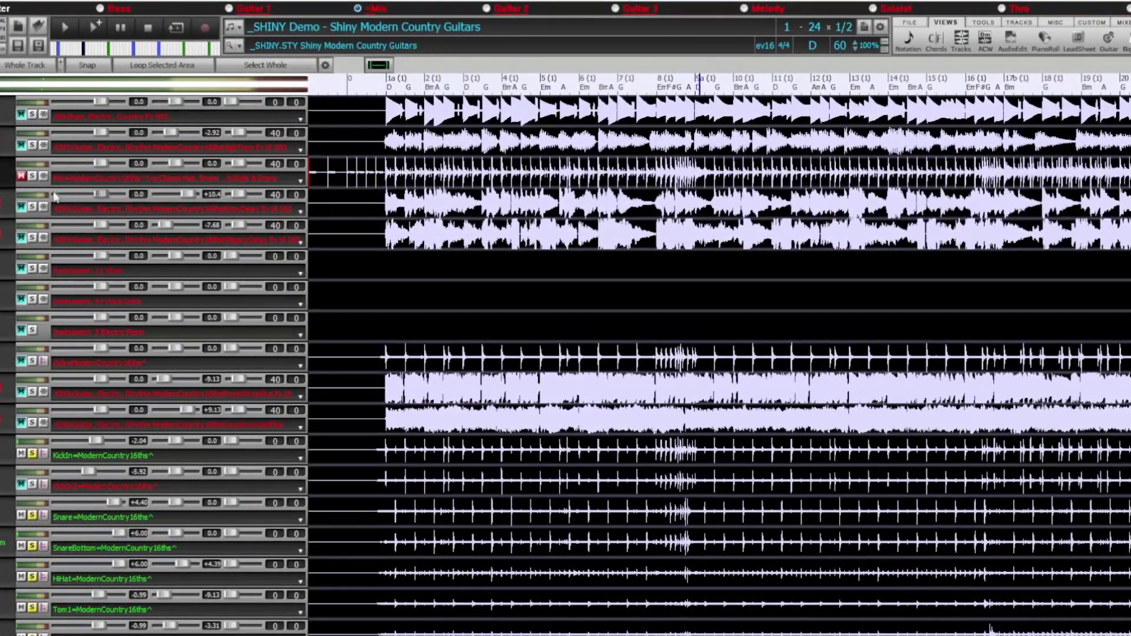
click(32, 175)
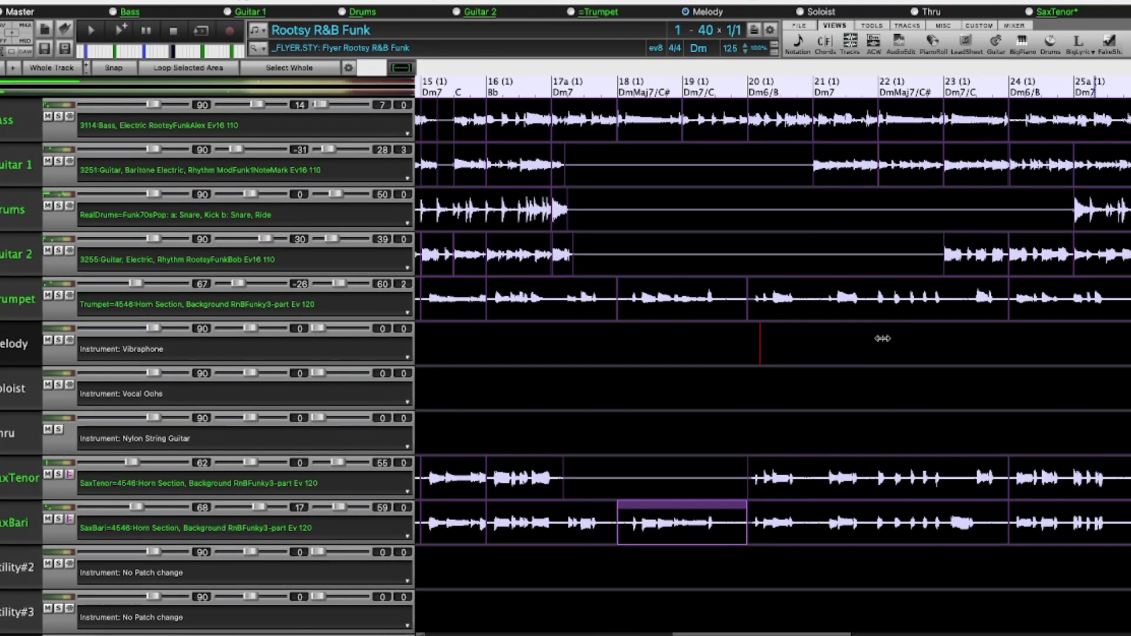
scroll(882, 339, right, 5)
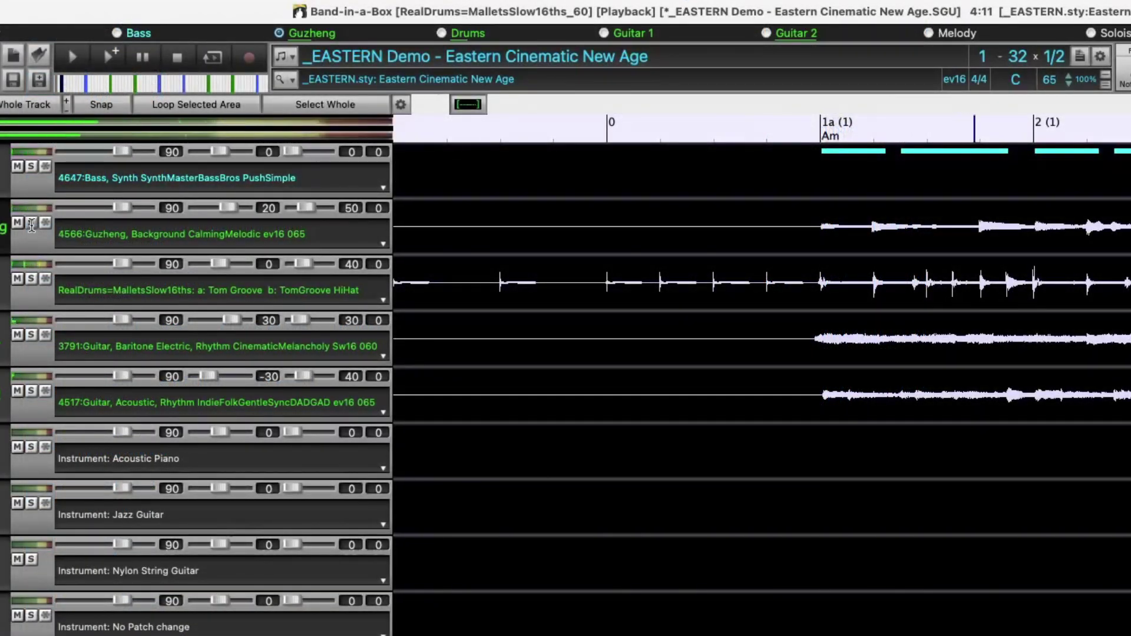
Step: Toggle solo on the Guzheng and Dizi Flute tracks of the _EASTERN Demo
click(31, 223)
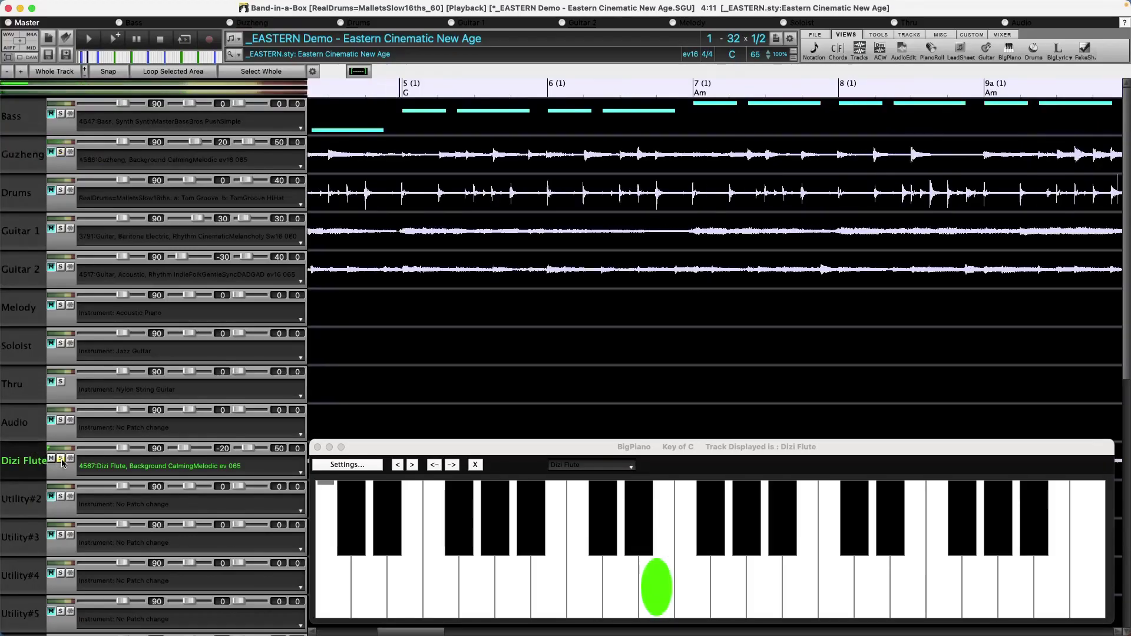
click(61, 460)
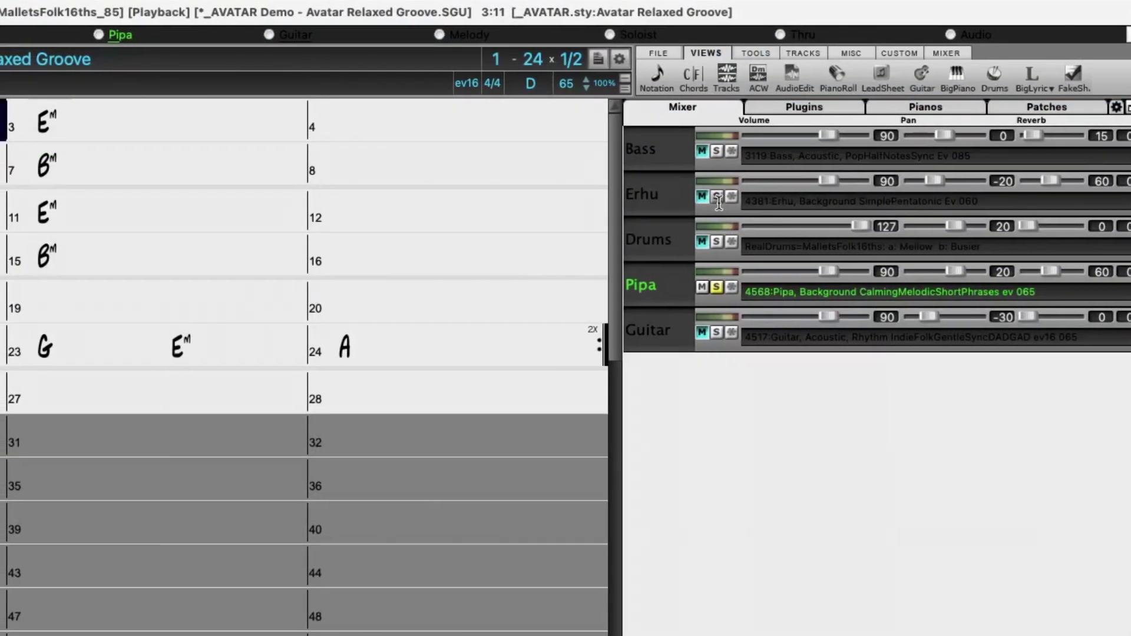
Step: Toggle solo on the Erhu track alongside the soloed Pipa in the _AVATAR Demo mixer
click(727, 197)
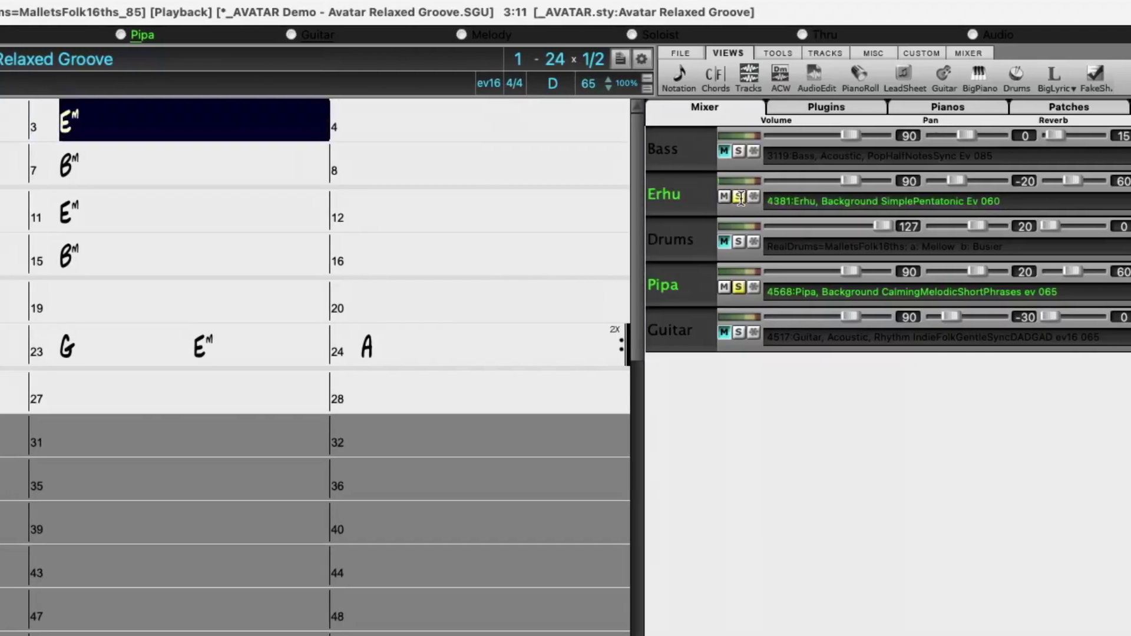
click(736, 198)
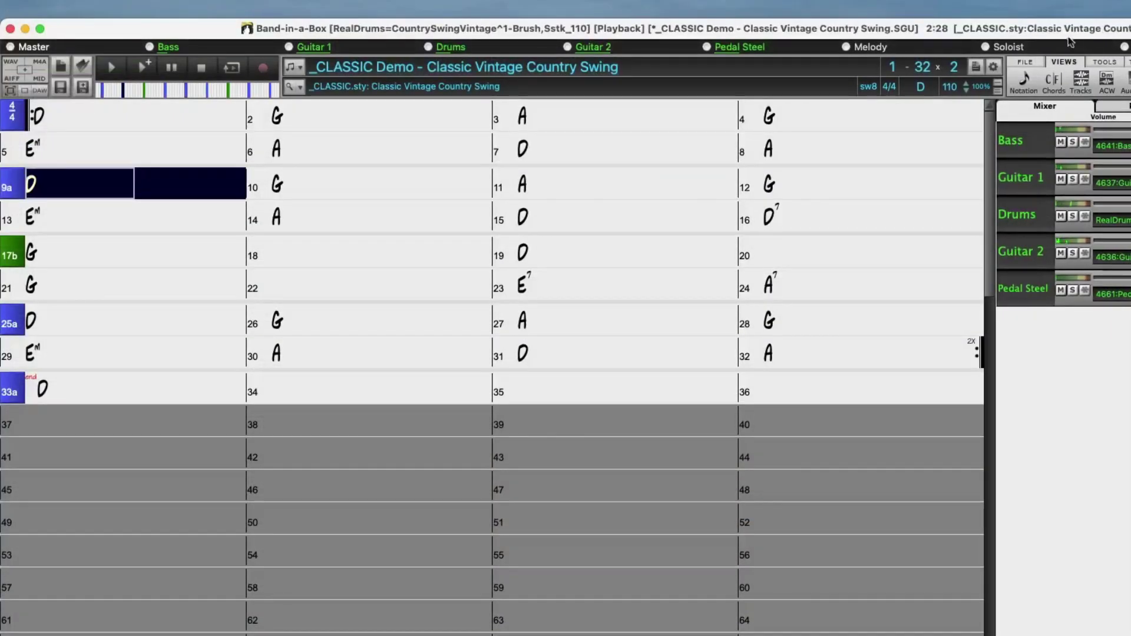
Step: Solo the Guitar 1 and Bass tracks in the _CLASSIC Demo mixer and toggle playback
click(1080, 182)
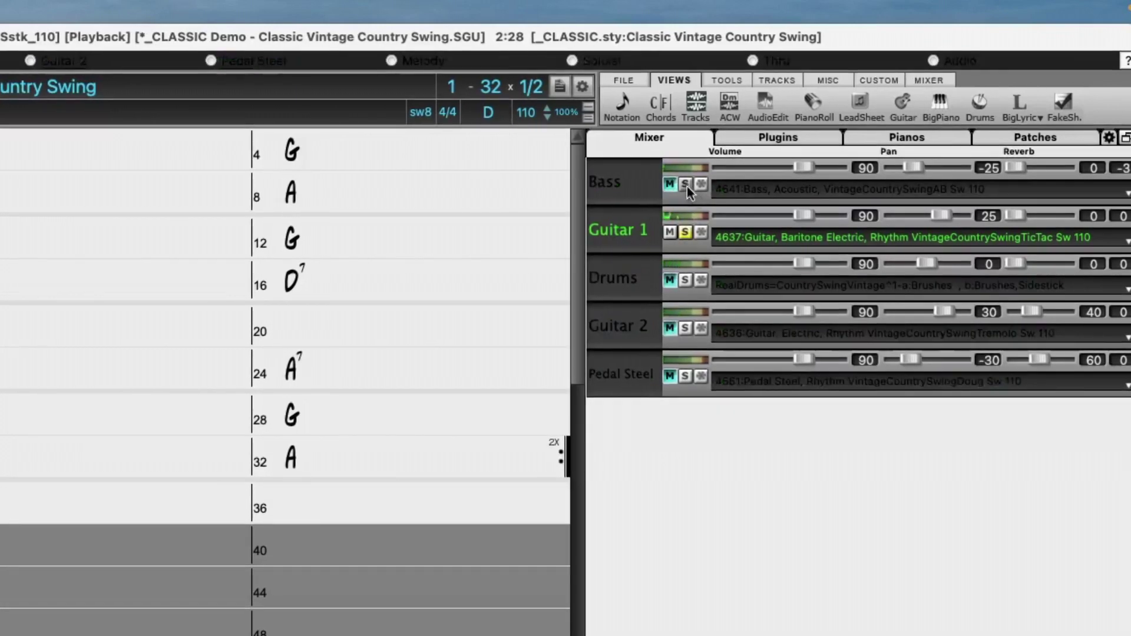
click(684, 185)
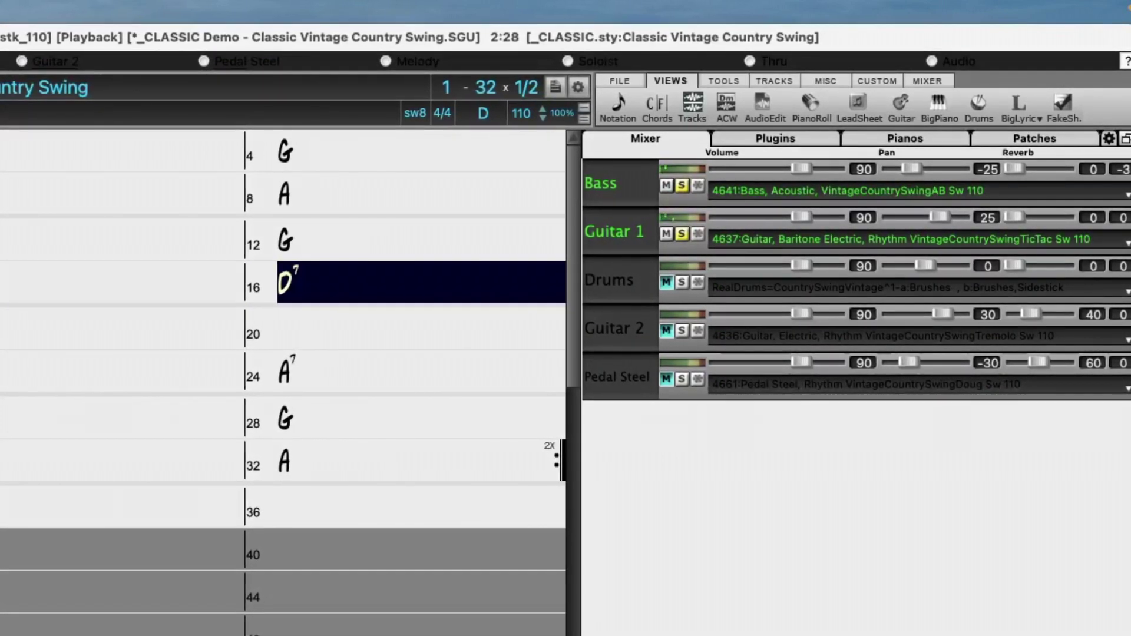
key(space)
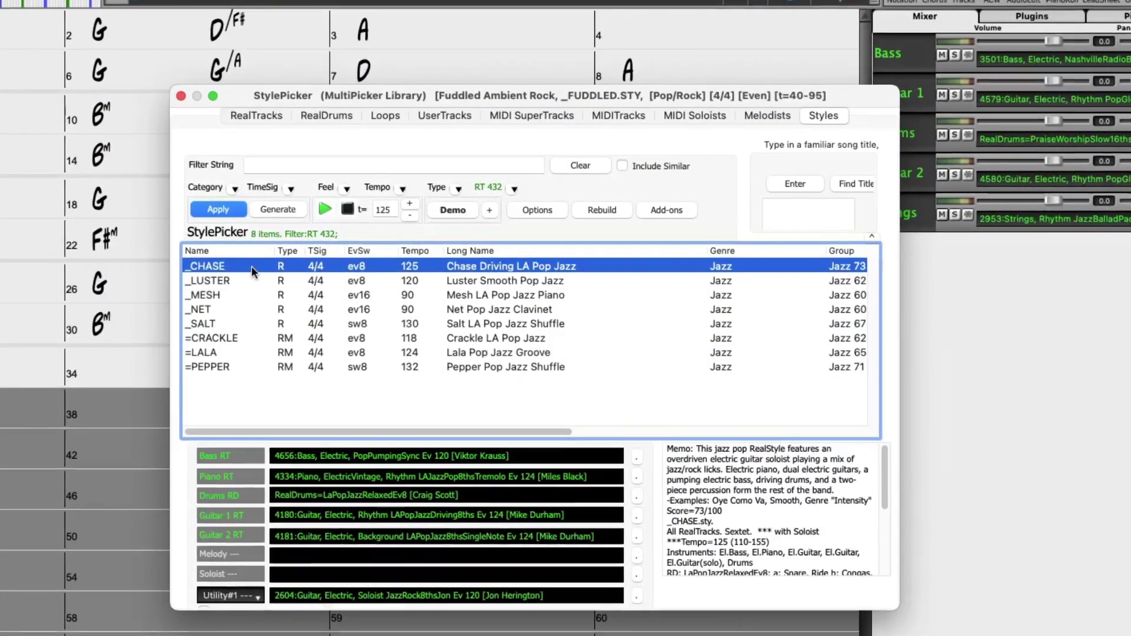
Step: Audition the _SALT and _LUSTER styles in the StylePicker list filtered to RT 432
click(245, 326)
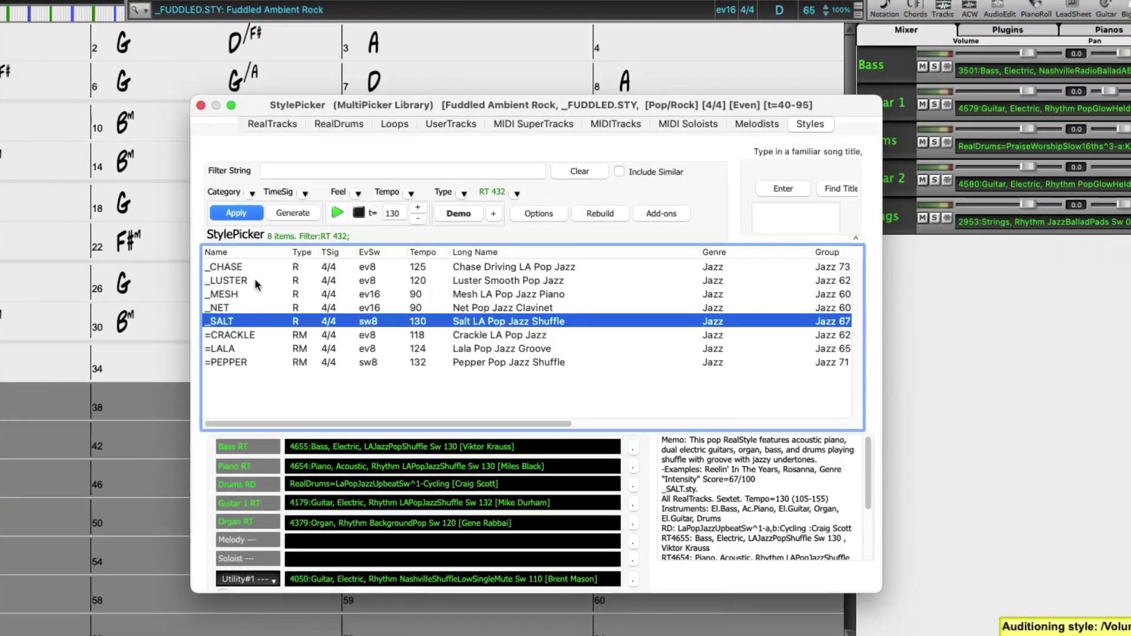
click(256, 280)
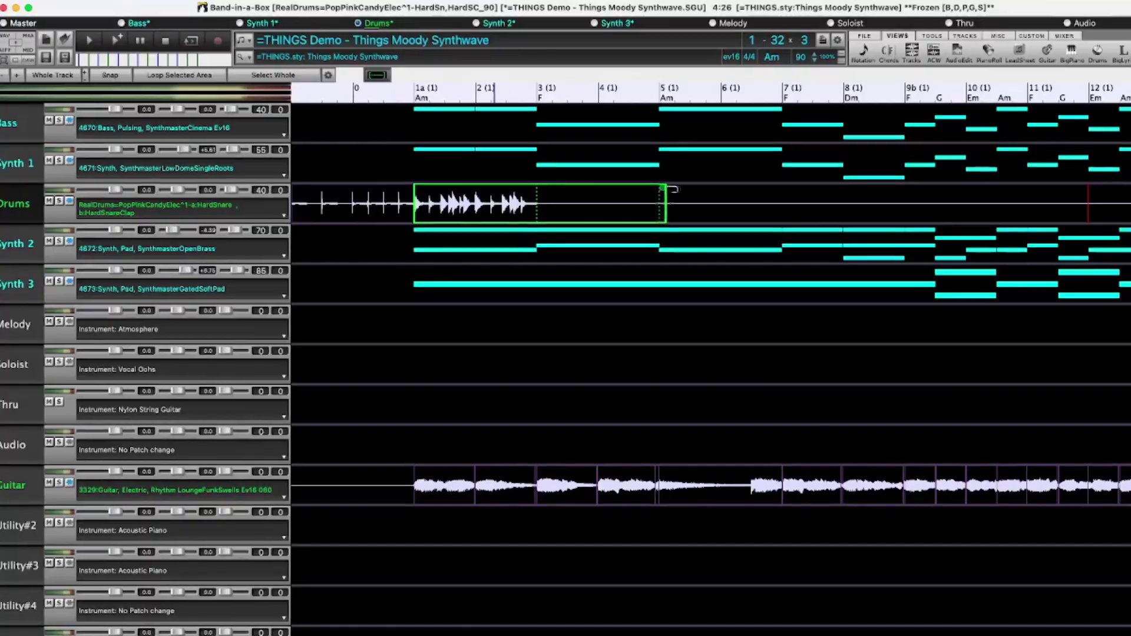
Step: Extend the looped Drums section in the =THINGS Demo to about the start of bar 10
drag(715, 189, 969, 185)
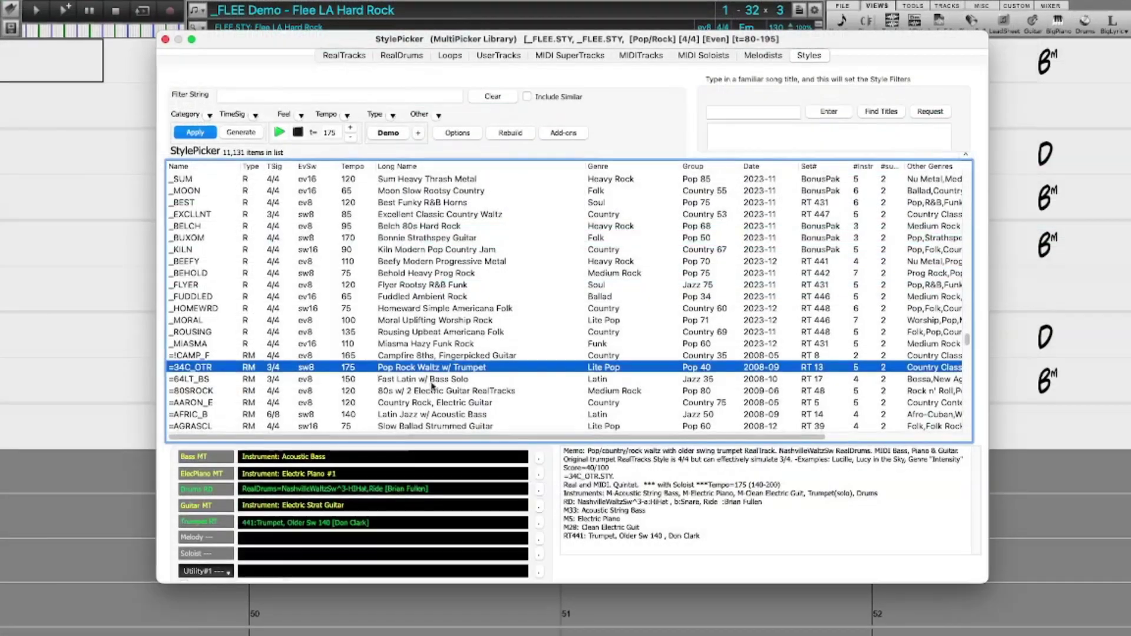
Step: Scroll the 2-style library past =34C_OTR and select the =always Southern Rock style
scroll(431, 378, down, 4)
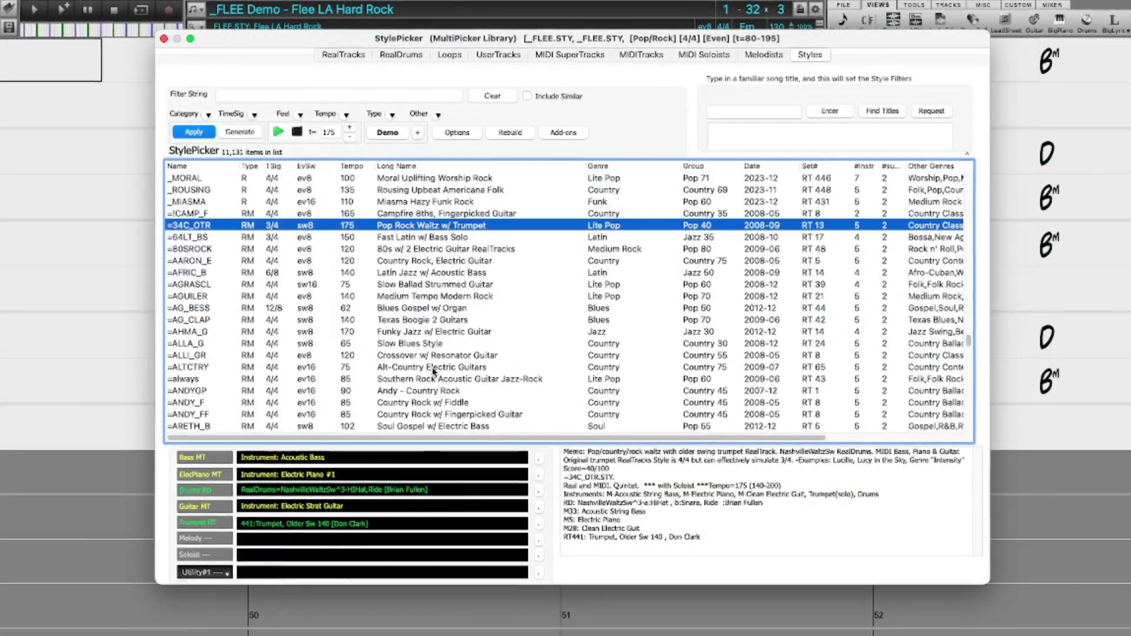
click(432, 379)
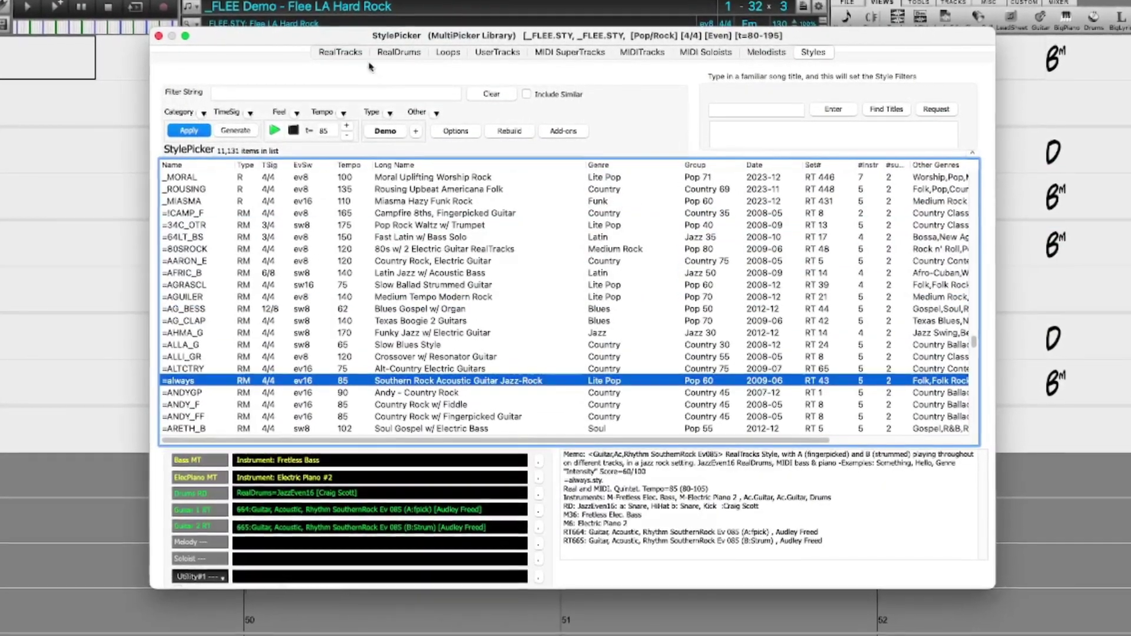
Step: Select the OldWorld2Beat accordion and the Bowed HeldSimple Ev 110 bass among the RealTracks, and open the RealDrums list
click(349, 51)
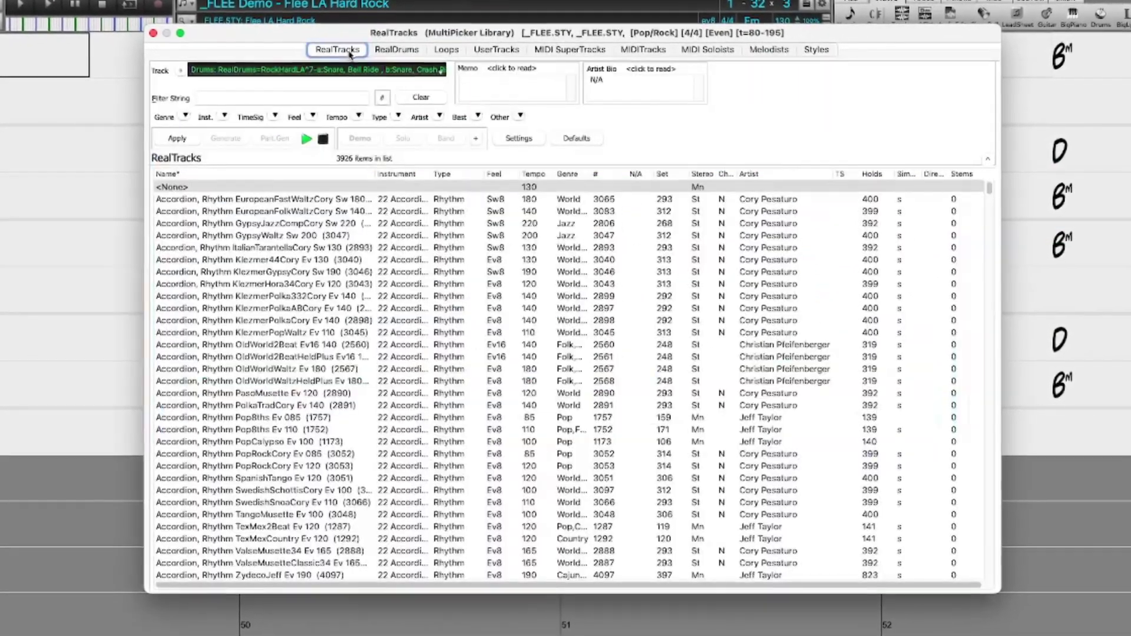
click(461, 347)
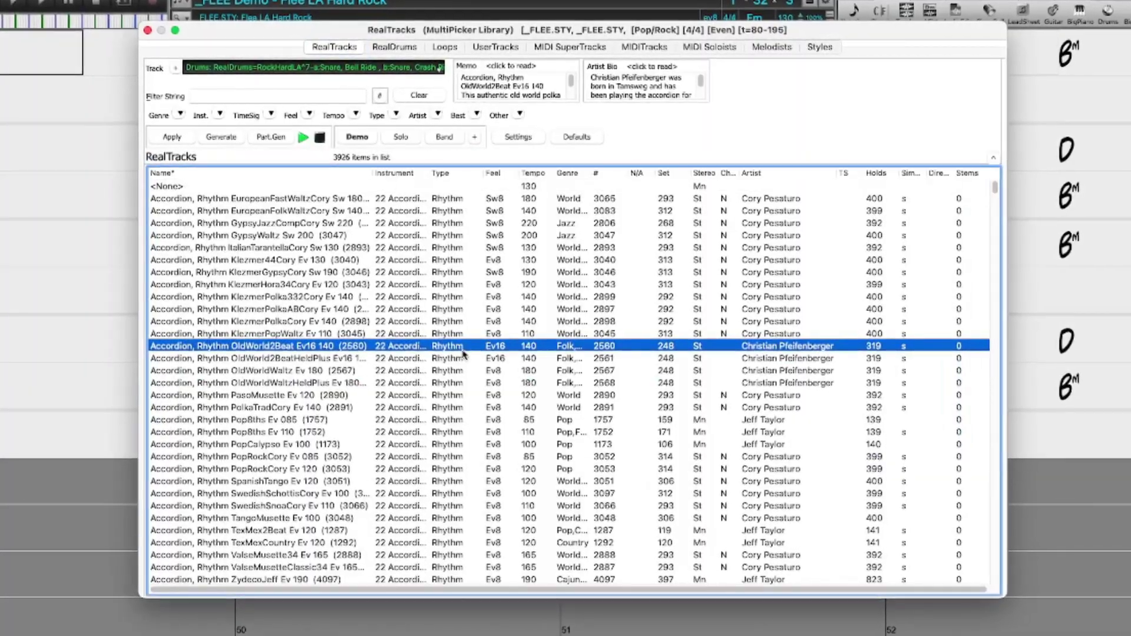
scroll(463, 353, down, 15)
click(436, 412)
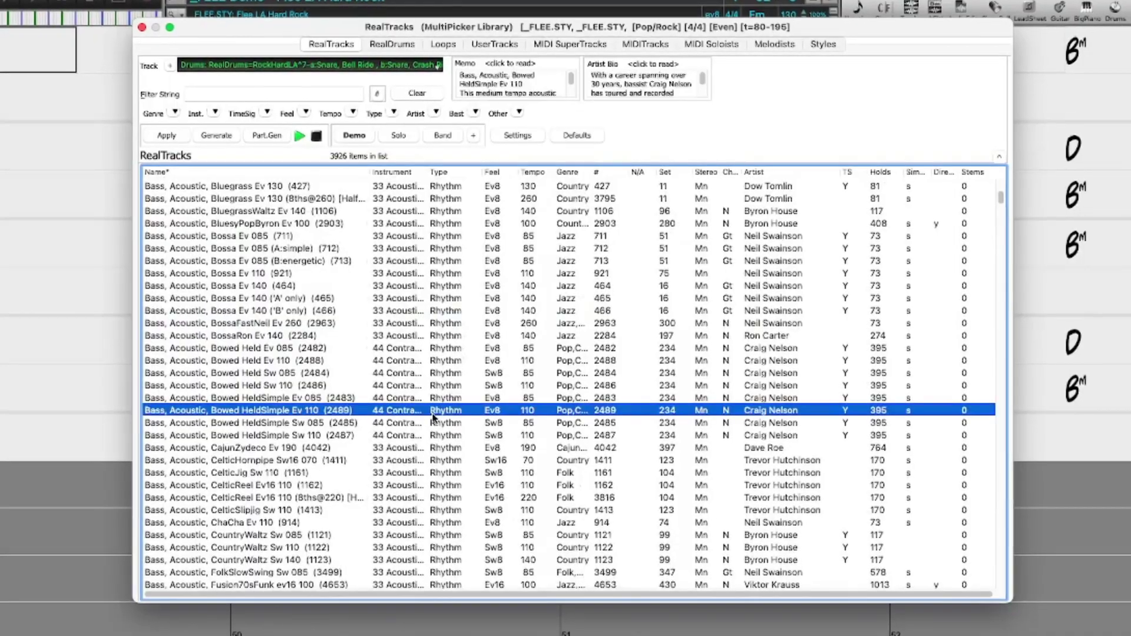
click(411, 44)
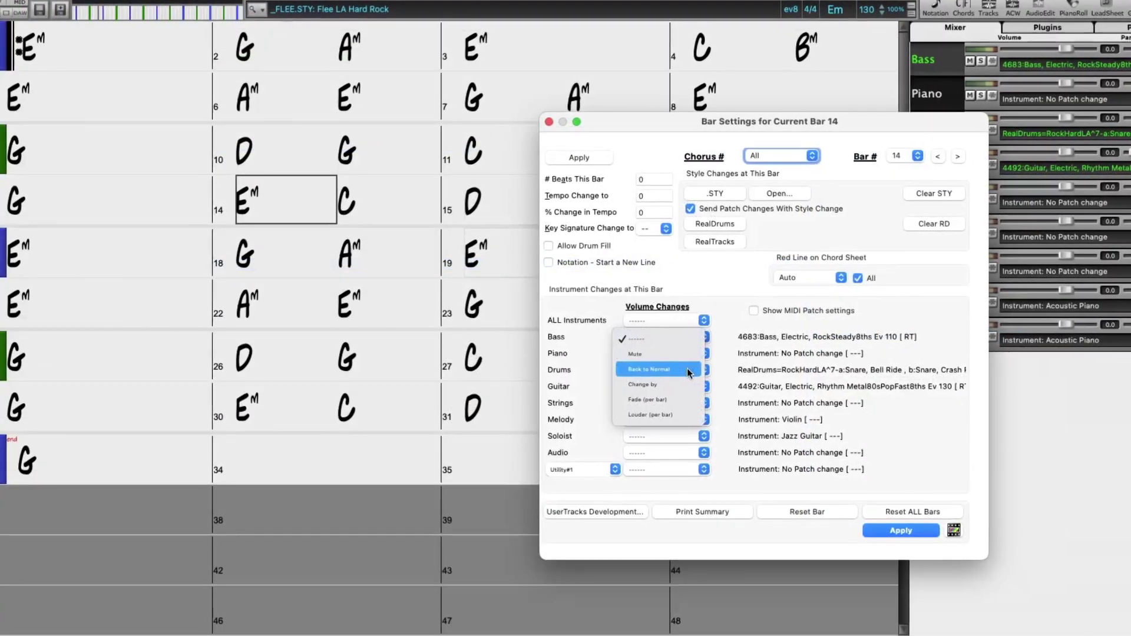
Step: Set the Bass volume change at bar 14 to Back to Normal
click(684, 369)
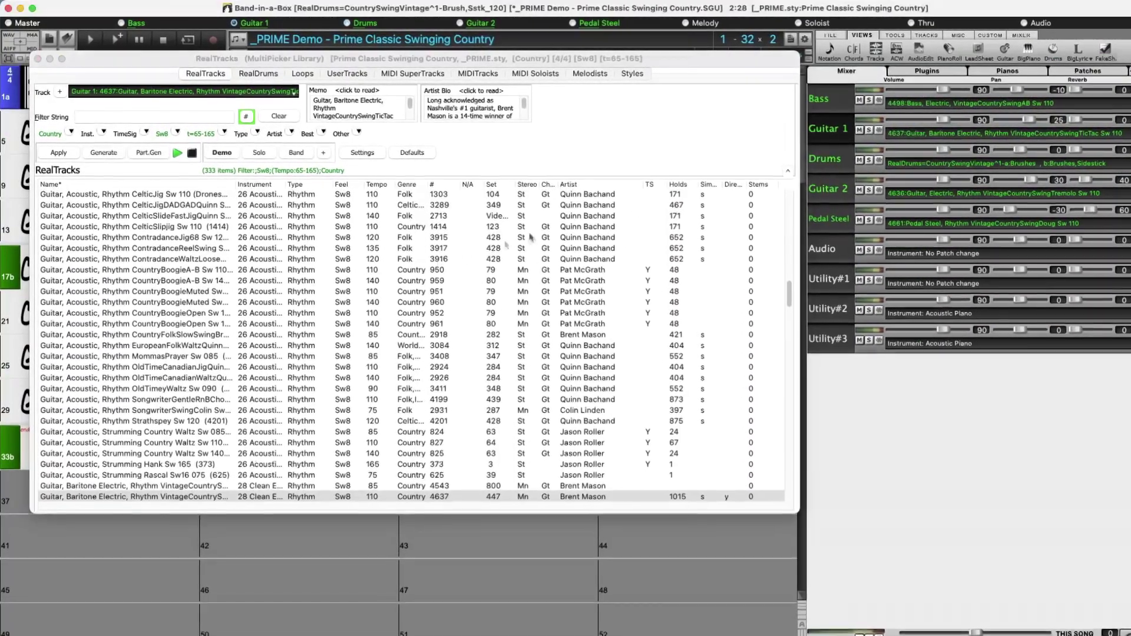
Step: Select the AmericanaGrittyWaltz electric rhythm guitar in the RealTracks list filtered to Country for the _PRIME Demo
scroll(124, 366, down, 3)
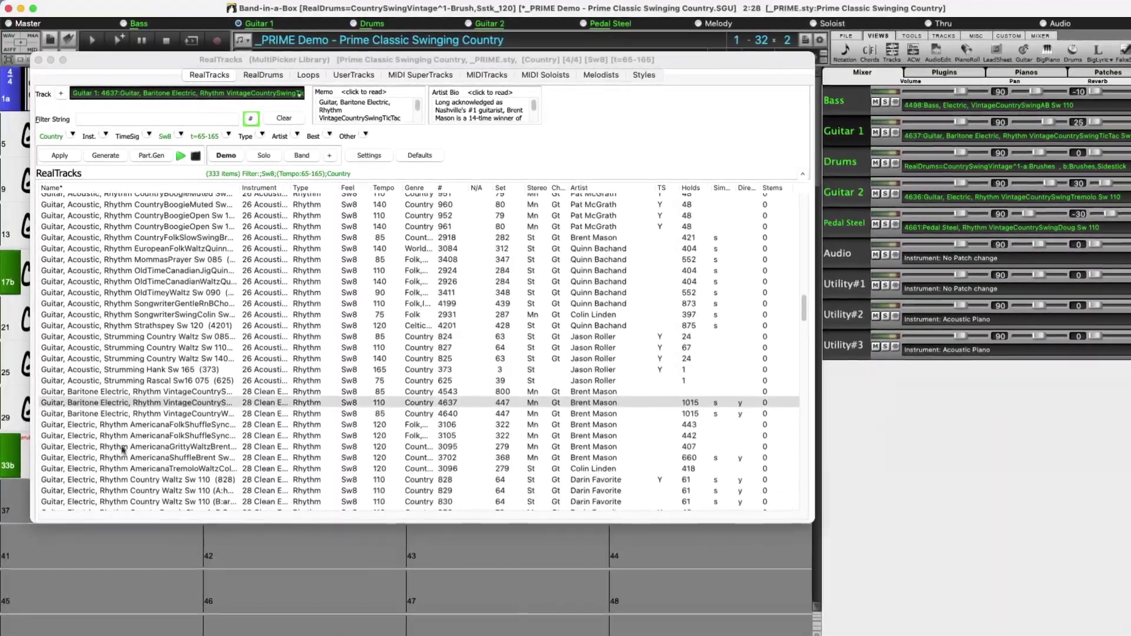
click(119, 446)
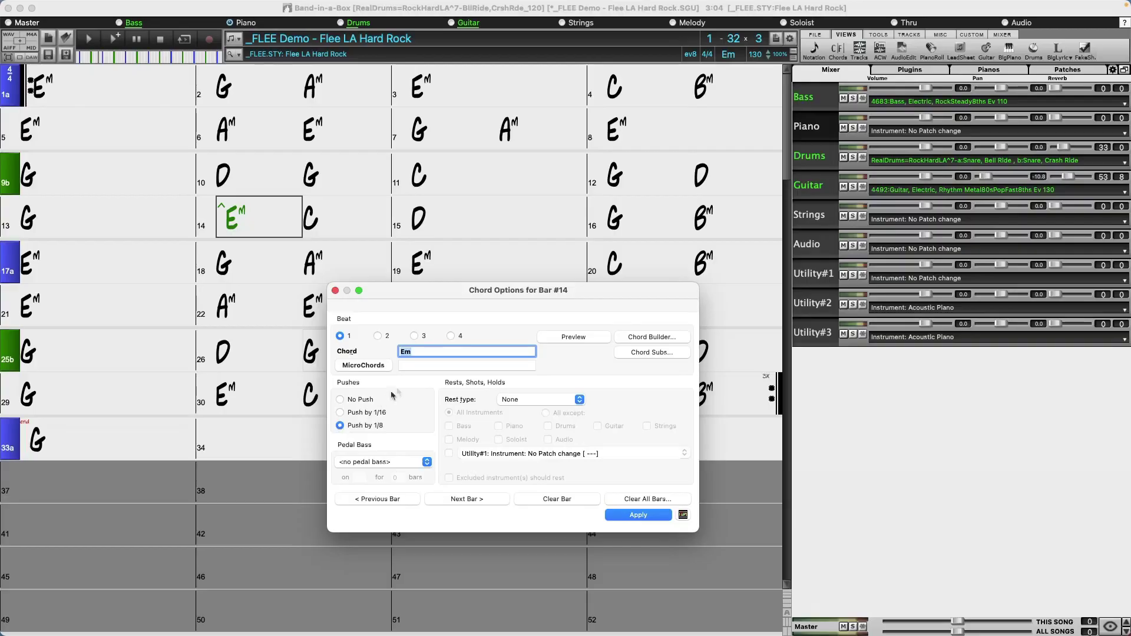
Step: Select bar 16 on the chord sheet with the Chord Options window open
click(641, 221)
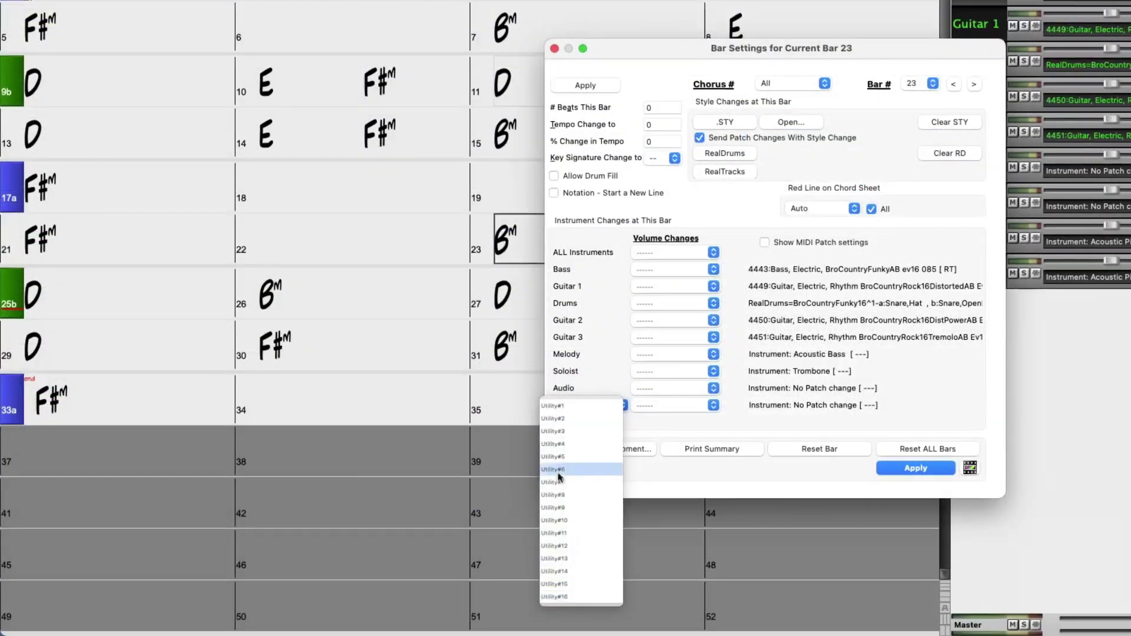
Step: Set the Utility#7 track's volume change at bar 23 to Mute
click(558, 482)
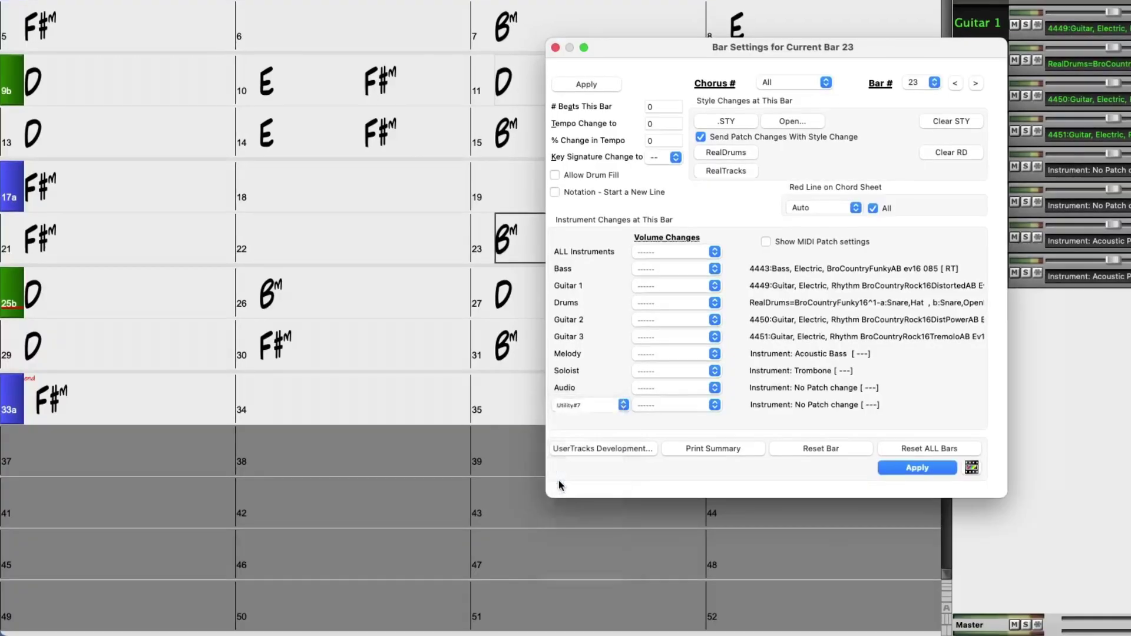
click(690, 408)
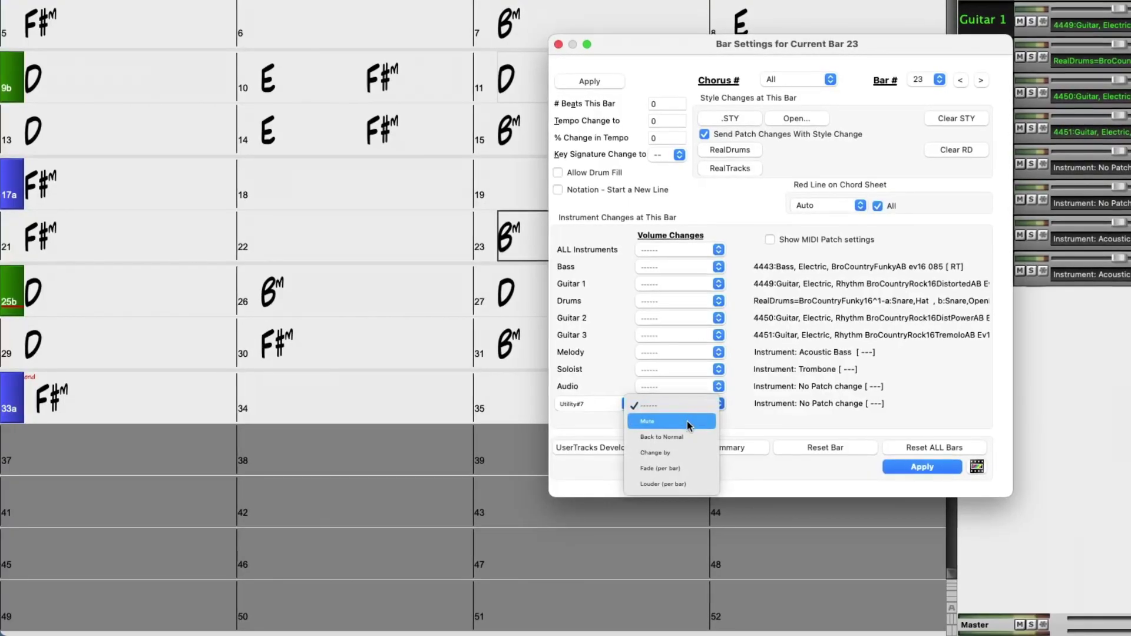
click(687, 422)
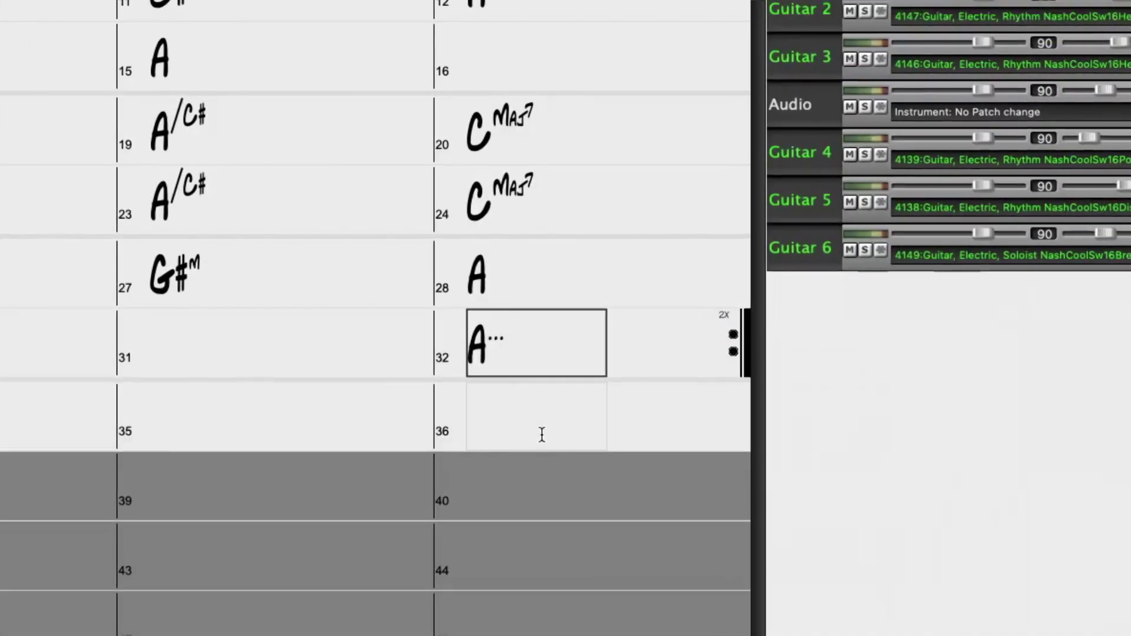
Step: Extend the A... chord at bar 32 with the utility track codes u1u2
text(u1u)
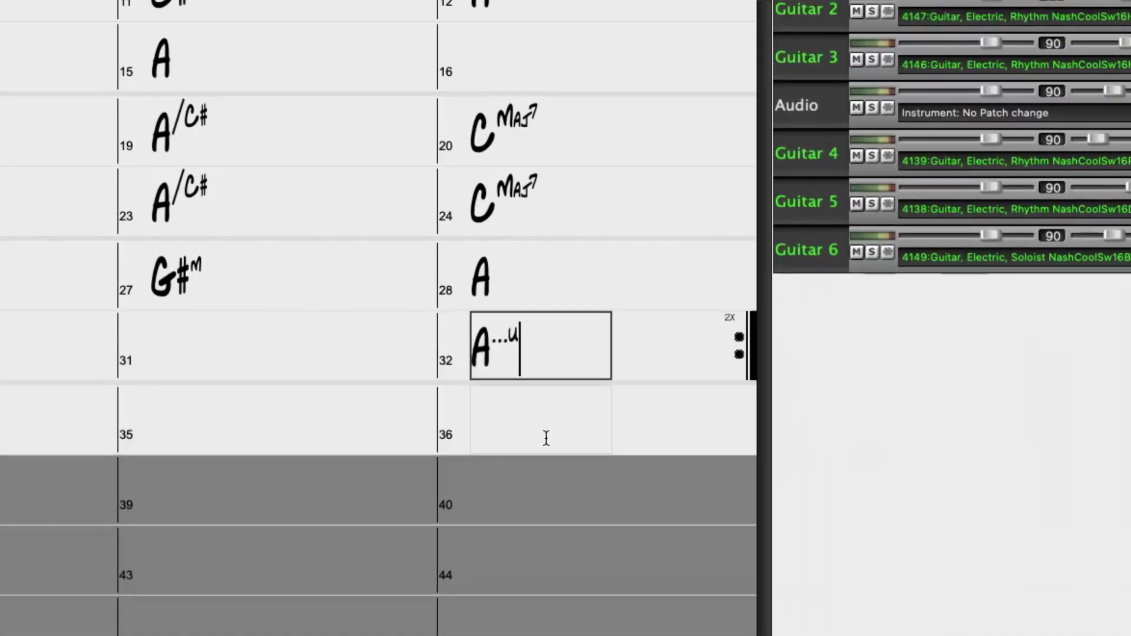
text(2)
key(Return)
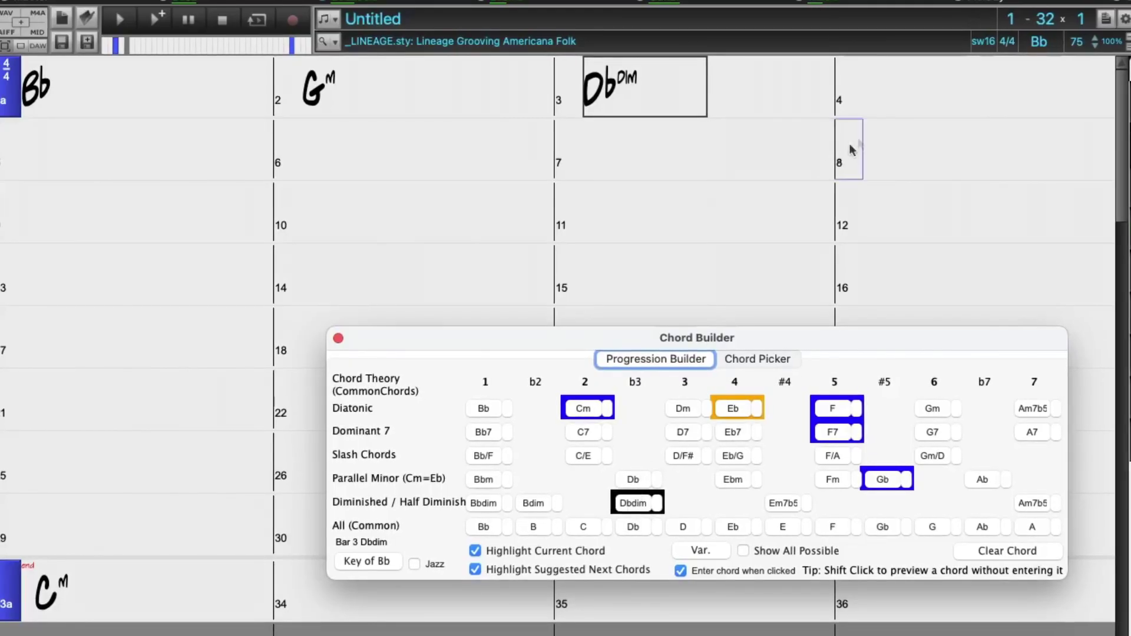
Step: Enter the diatonic F chord at bar 4 with the Chord Builder and select bar 5
click(928, 90)
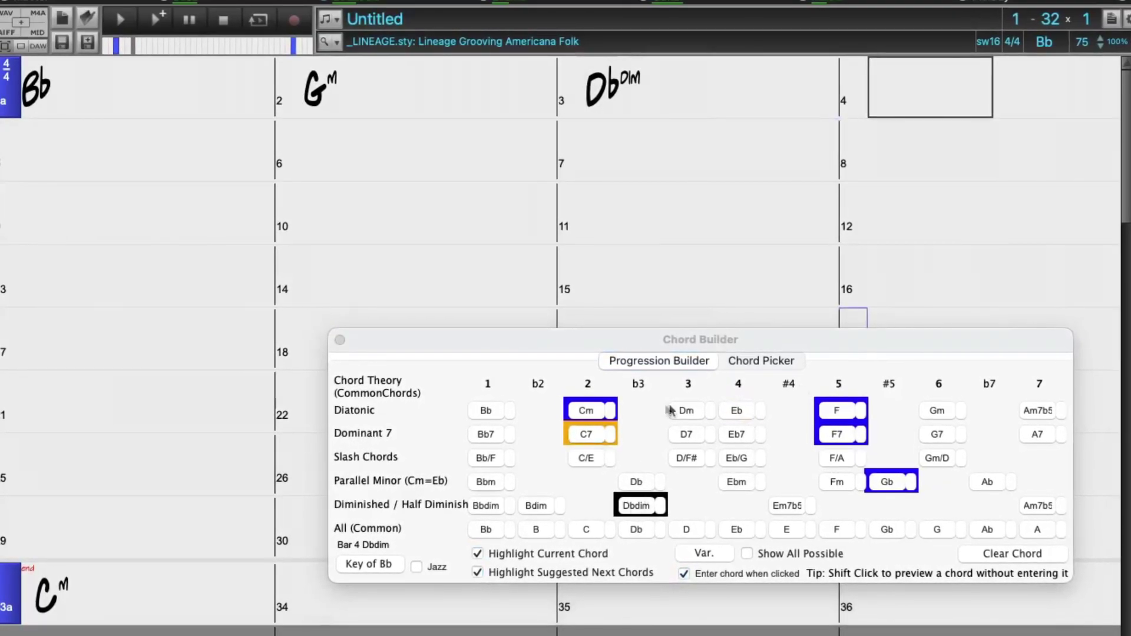
click(835, 411)
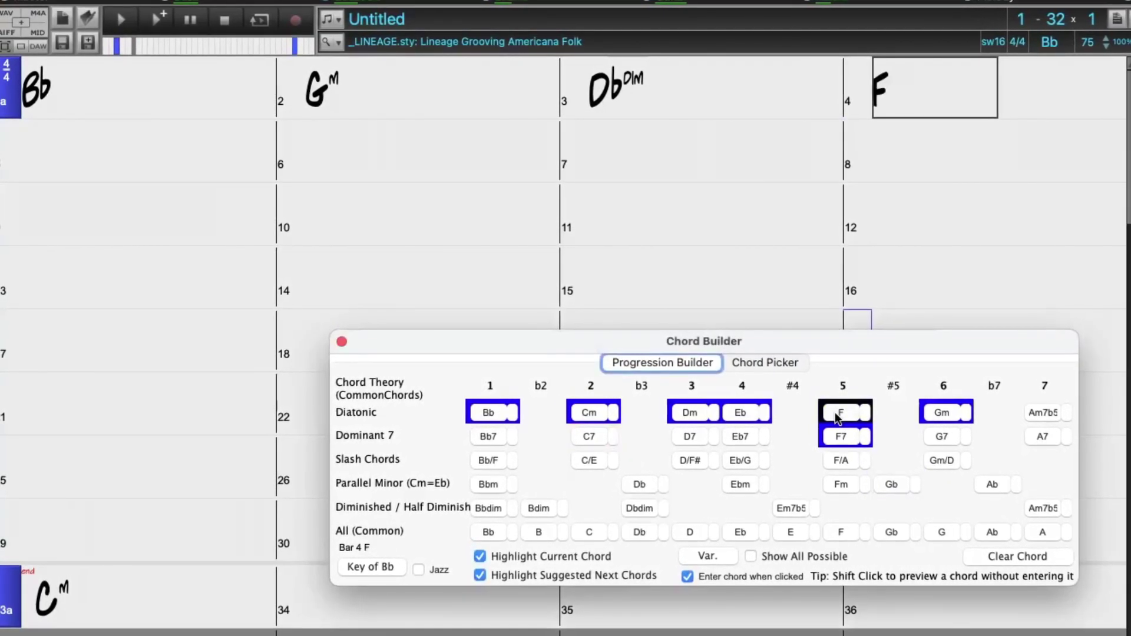
click(107, 152)
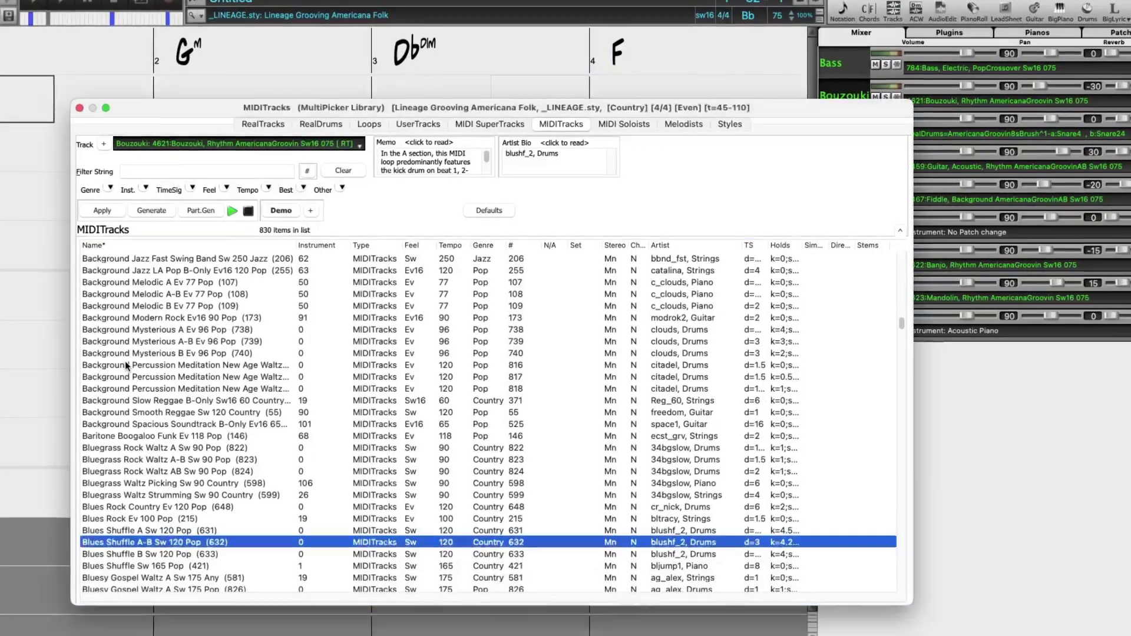
Step: Select the Background Percussion Meditation New Age Waltz track (816) and another entry further down the MIDITracks list
click(126, 360)
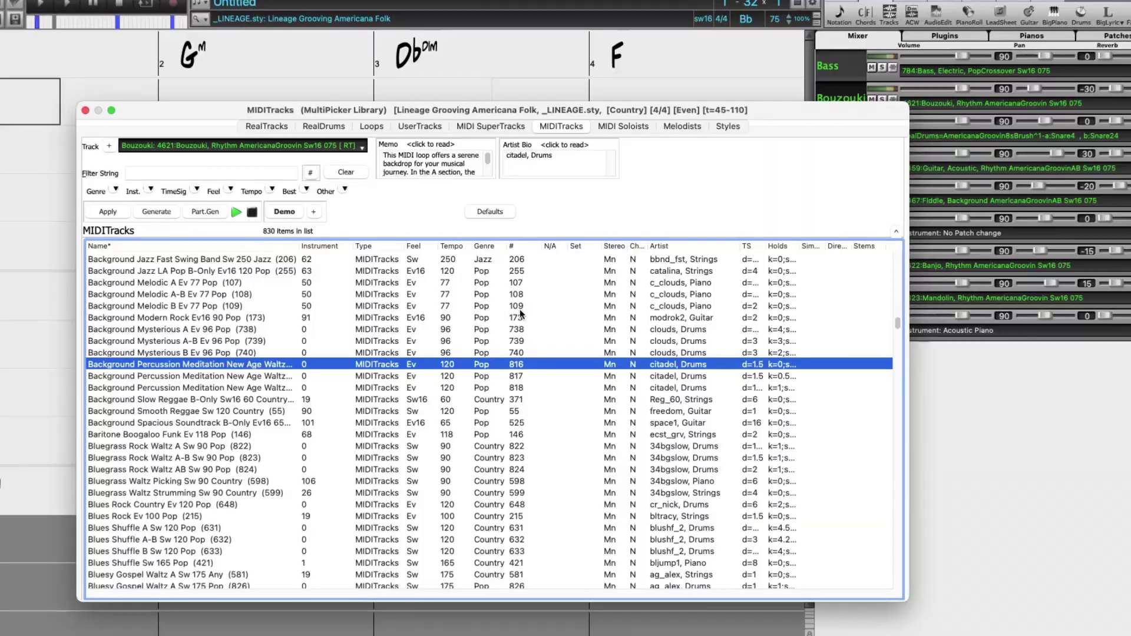
scroll(500, 308, down, 3)
scroll(500, 308, down, 1)
click(222, 475)
scroll(225, 475, down, 3)
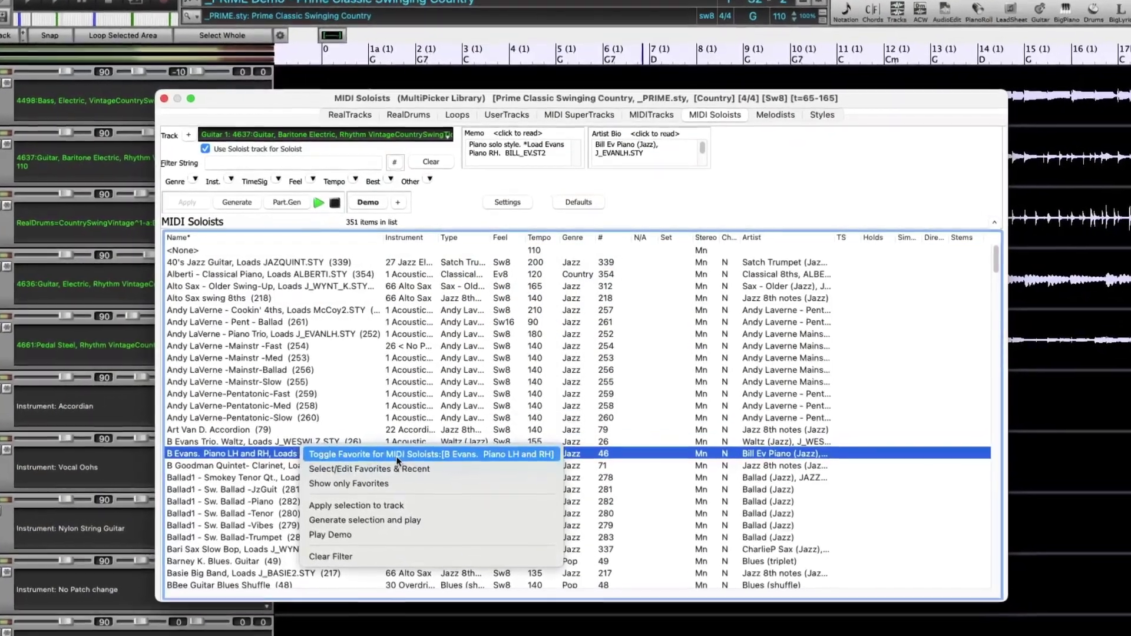
Step: Toggle the B Evans. Piano LH and RH MIDI Soloist as a favorite and enter the song title "Your cheat" for the RealTracks filter
click(398, 457)
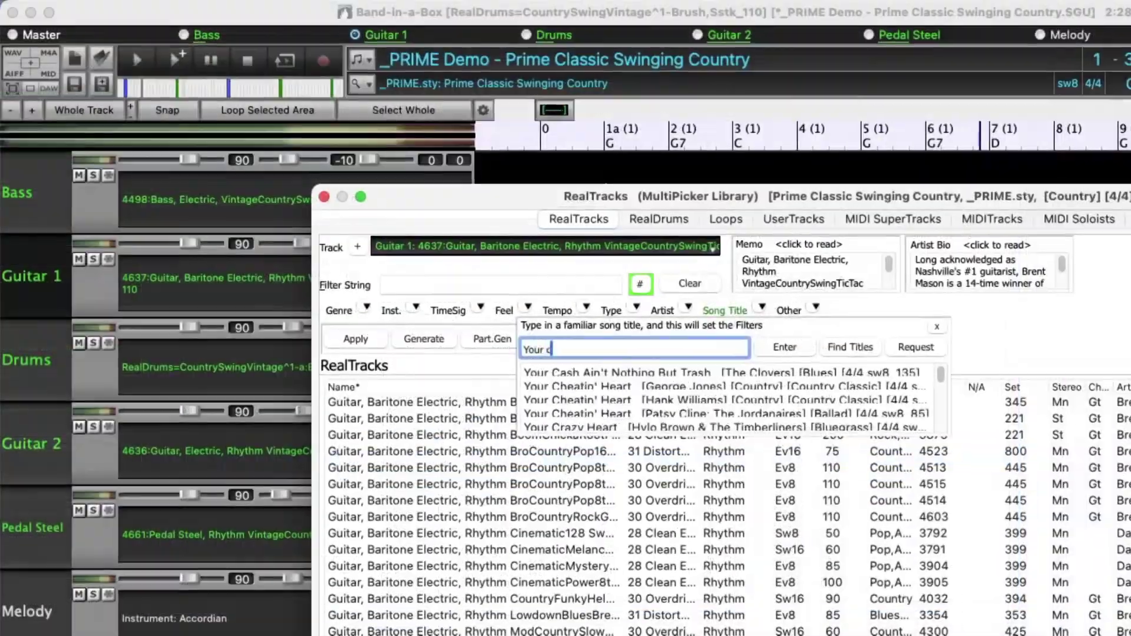
text(cheat)
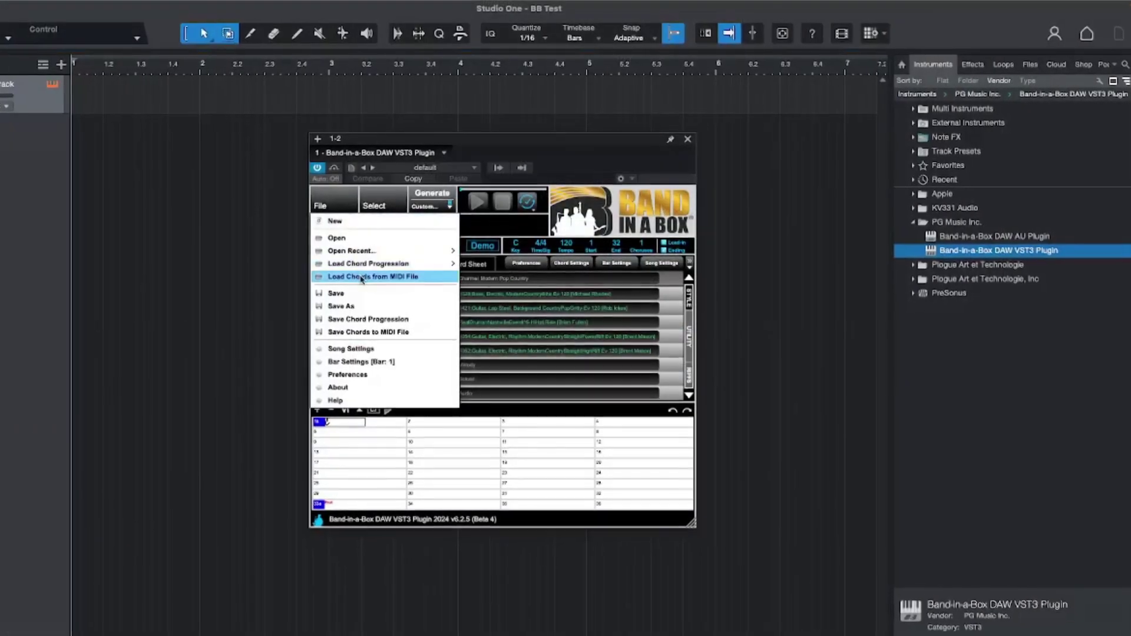
Step: Switch to Studio One and start loading chords from a MIDI file into the Band-in-a-Box DAW VST3 Plugin
click(353, 207)
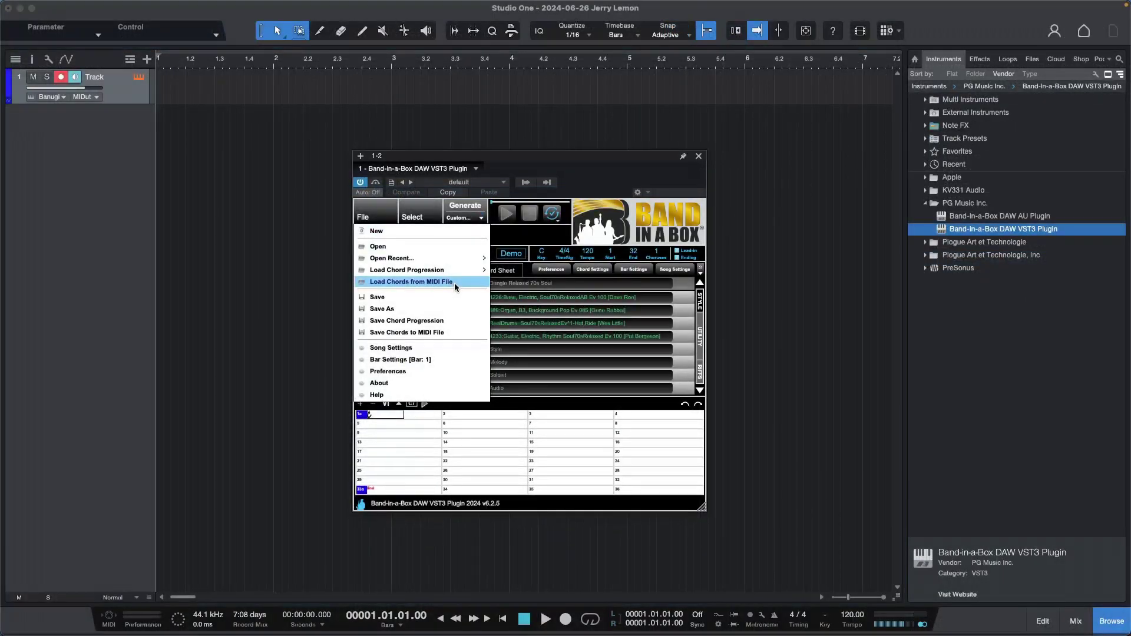
click(454, 284)
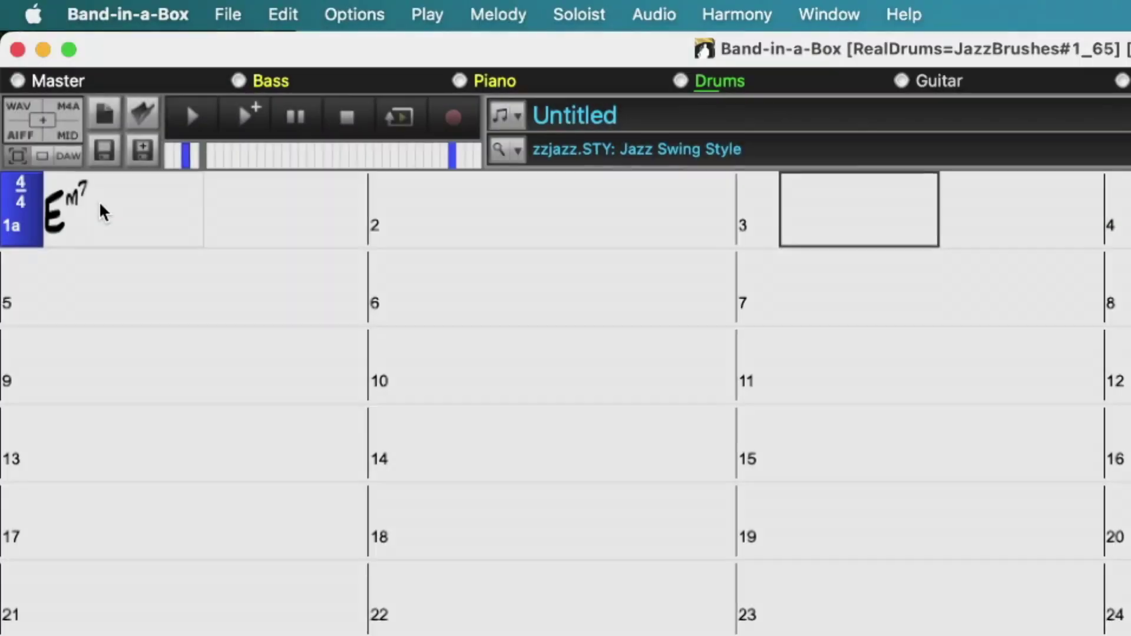
Step: Enter an A9 chord at bar 3 in Band-in-a-Box and select the _FLYER style from the Funk-filtered StylePicker
text(A9)
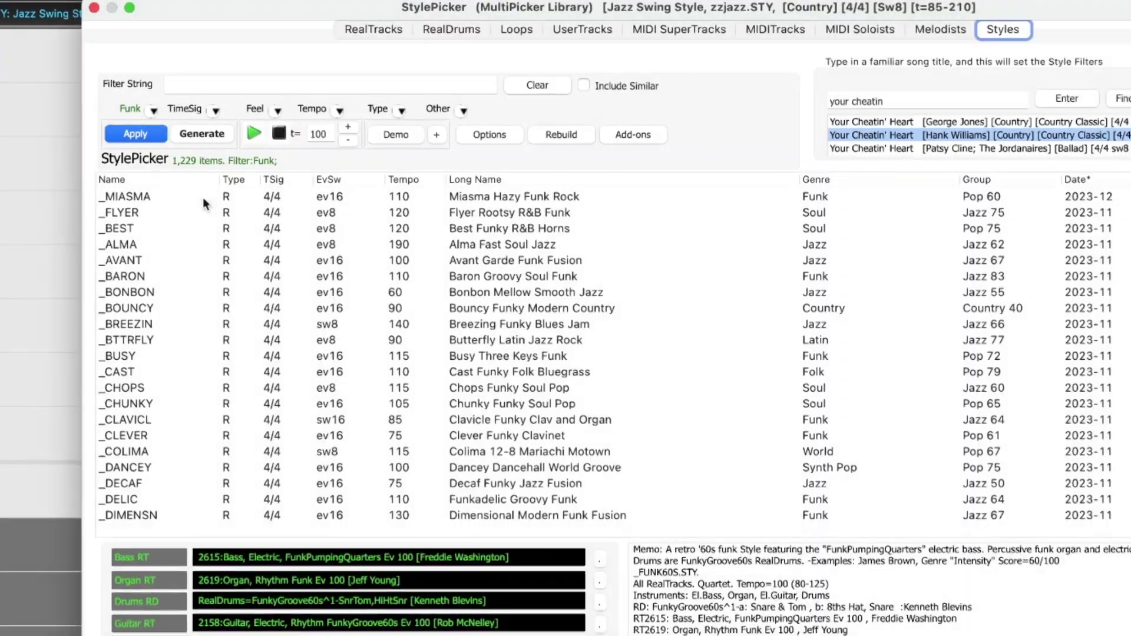
click(180, 212)
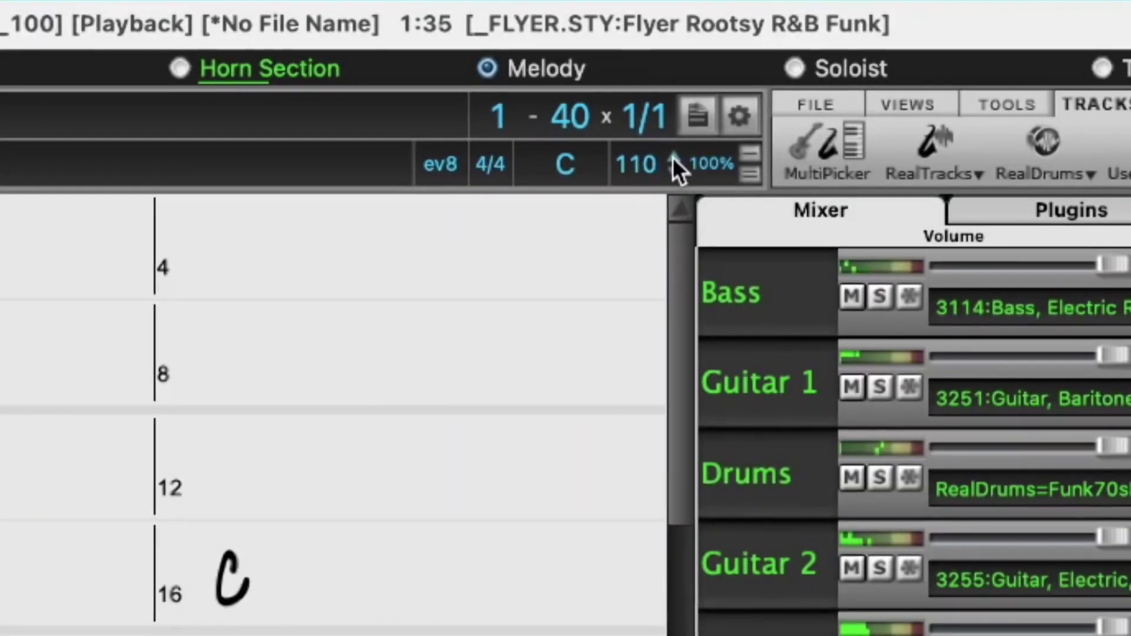
Step: Raise the song's tempo and generate and play the Rootsy R&B Funk song
click(675, 158)
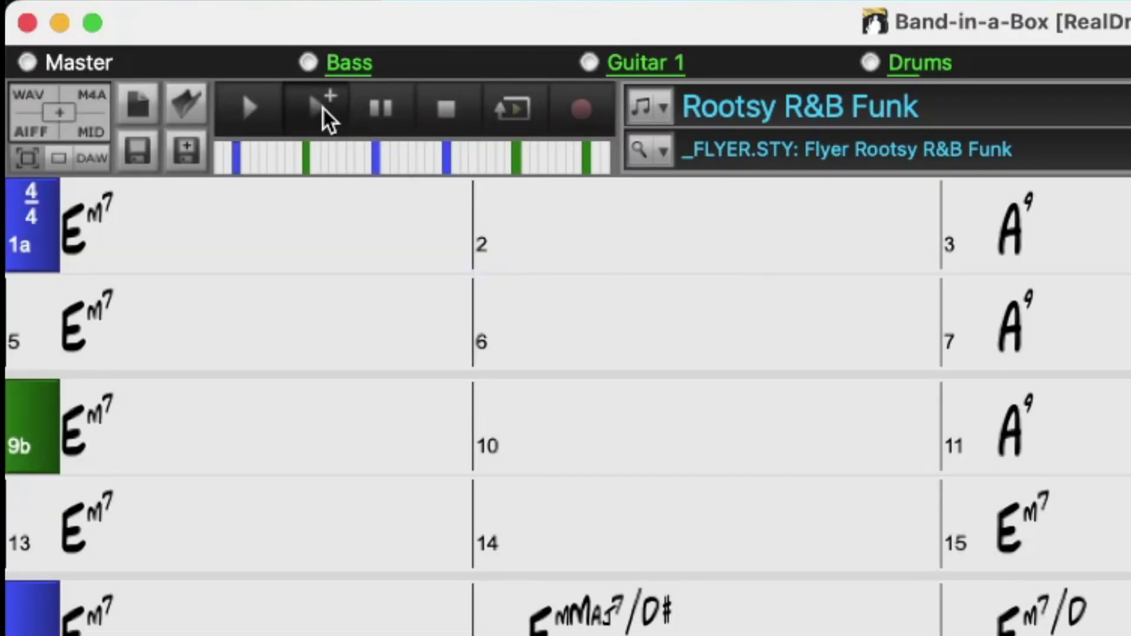
click(322, 107)
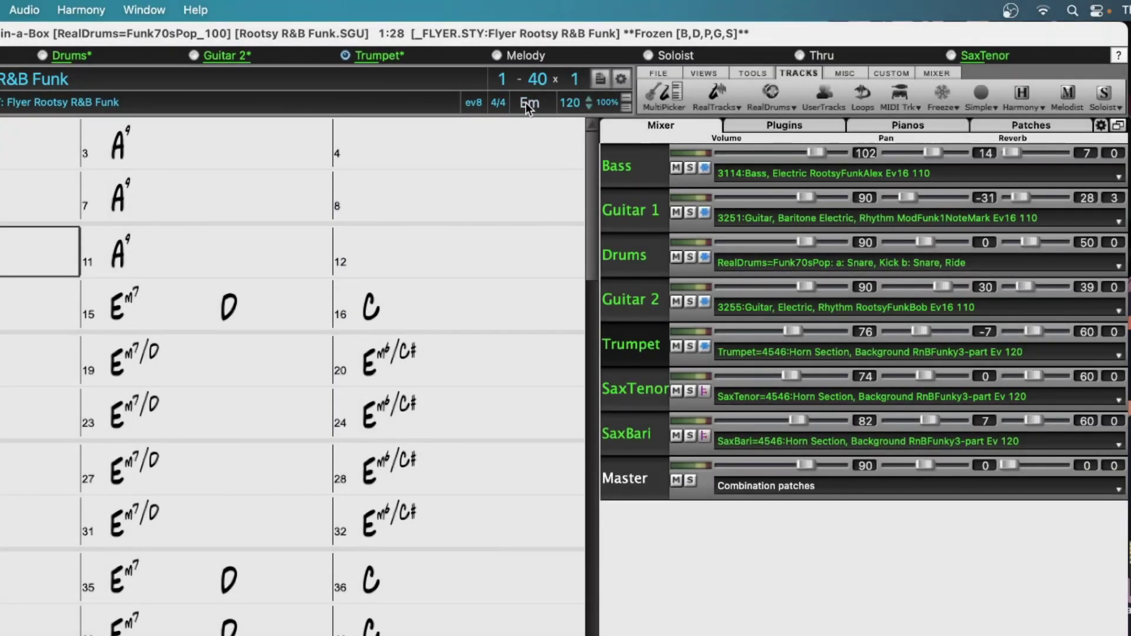
Step: Transpose the Rootsy R&B Funk song and set its key signature to Dm
click(529, 103)
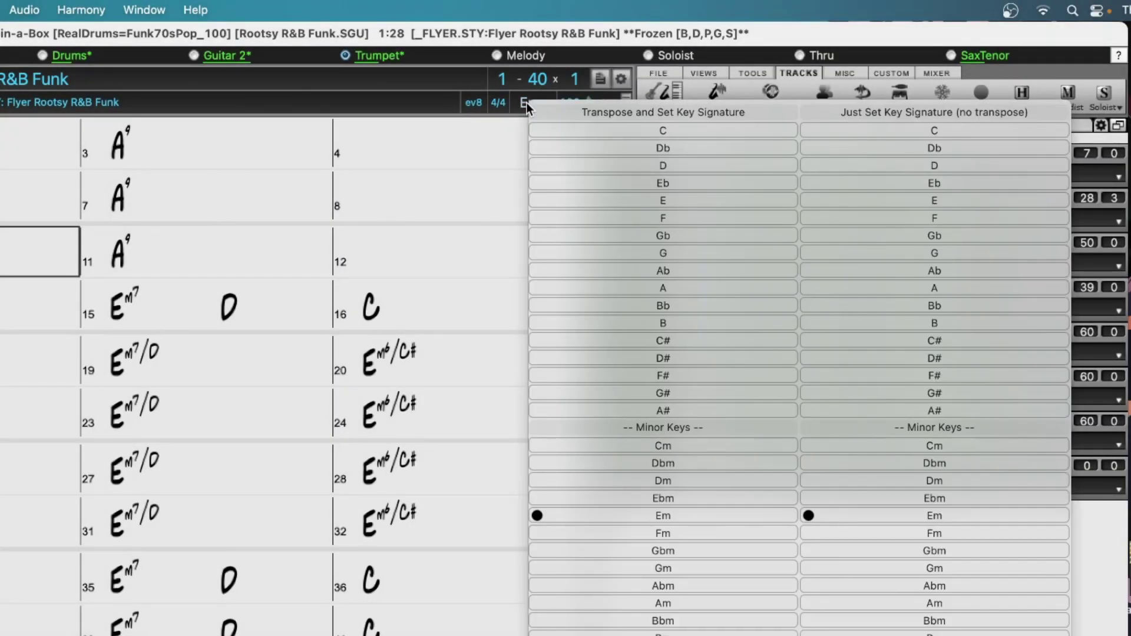
click(655, 480)
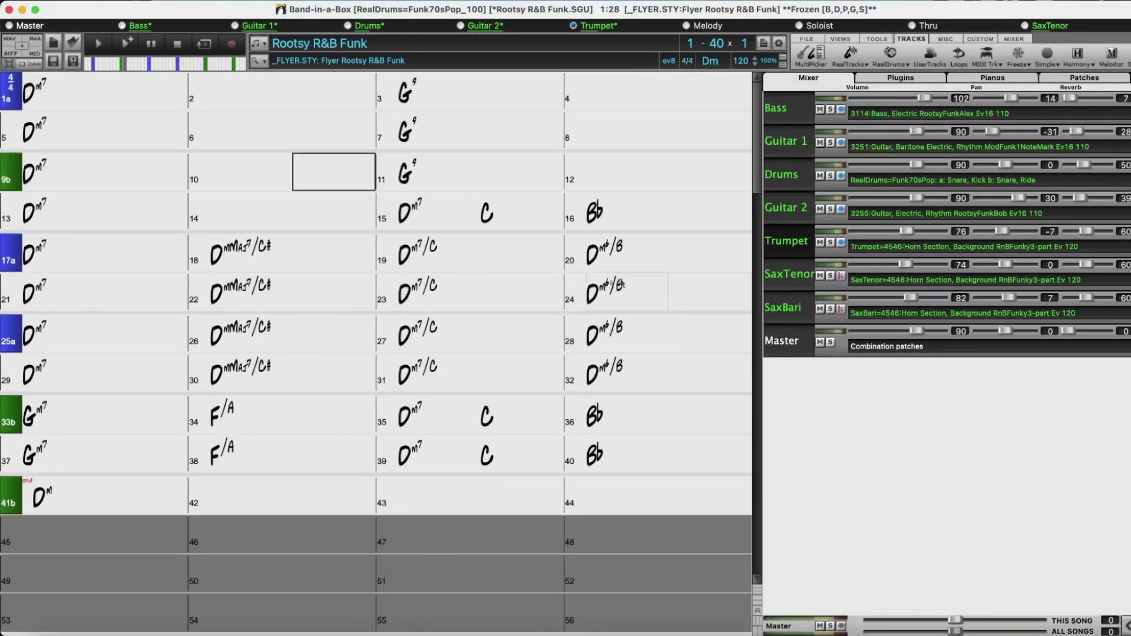
Step: Change the bar 1 chord to F7 and remove the G9 chord from bar 3
text(7)
key(Return)
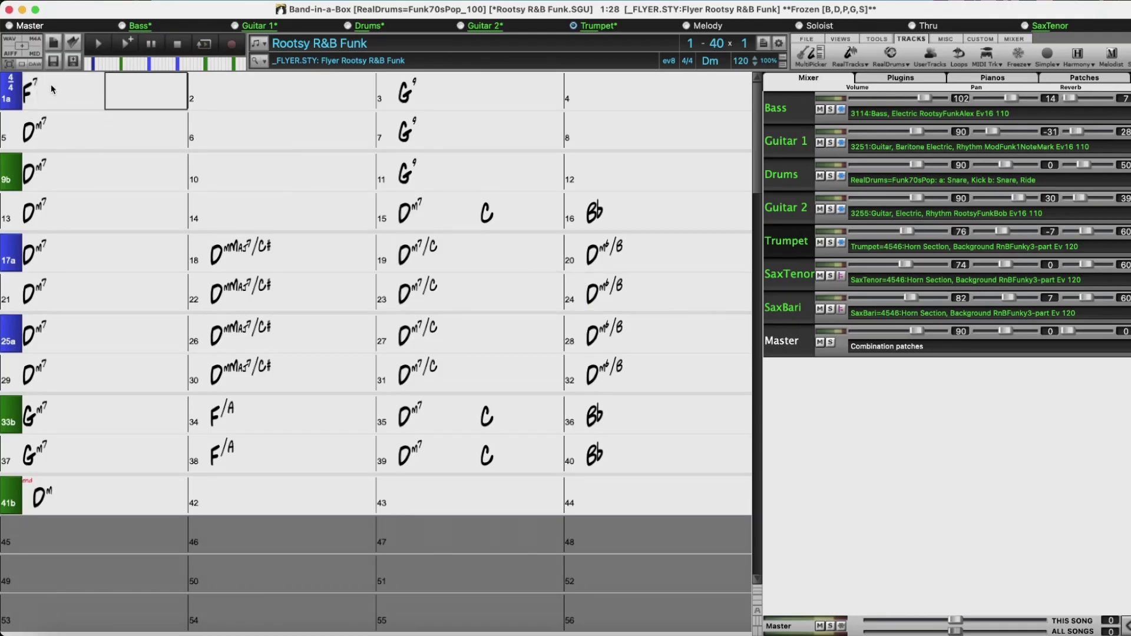
key(Right)
key(Right)
key(Right)
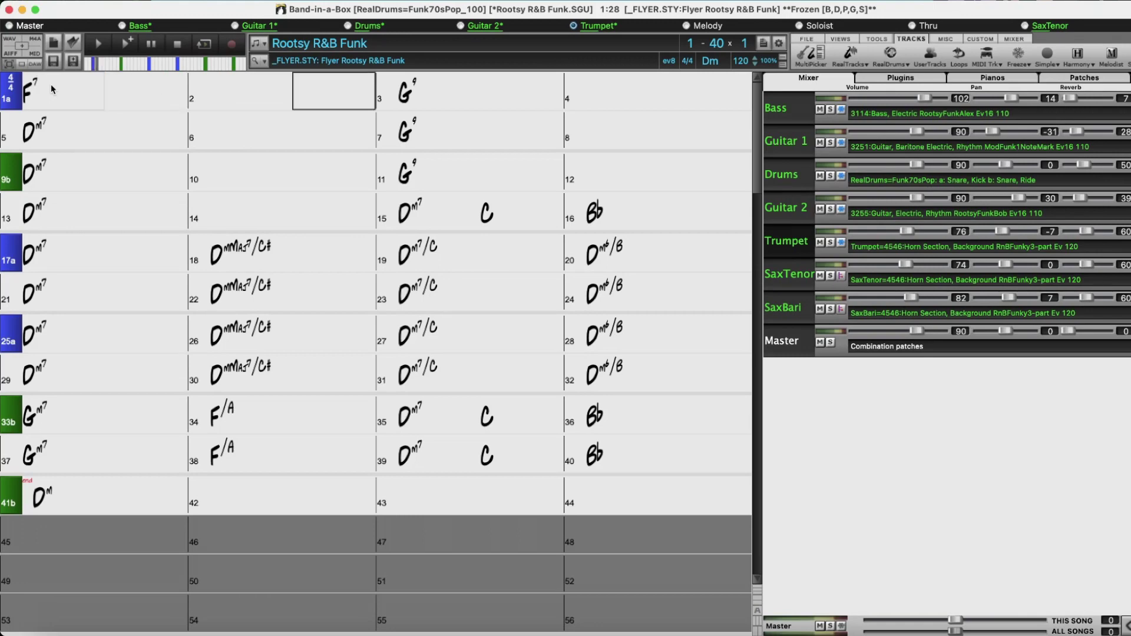
key(Right)
key(Right)
key(Right)
key(Right)
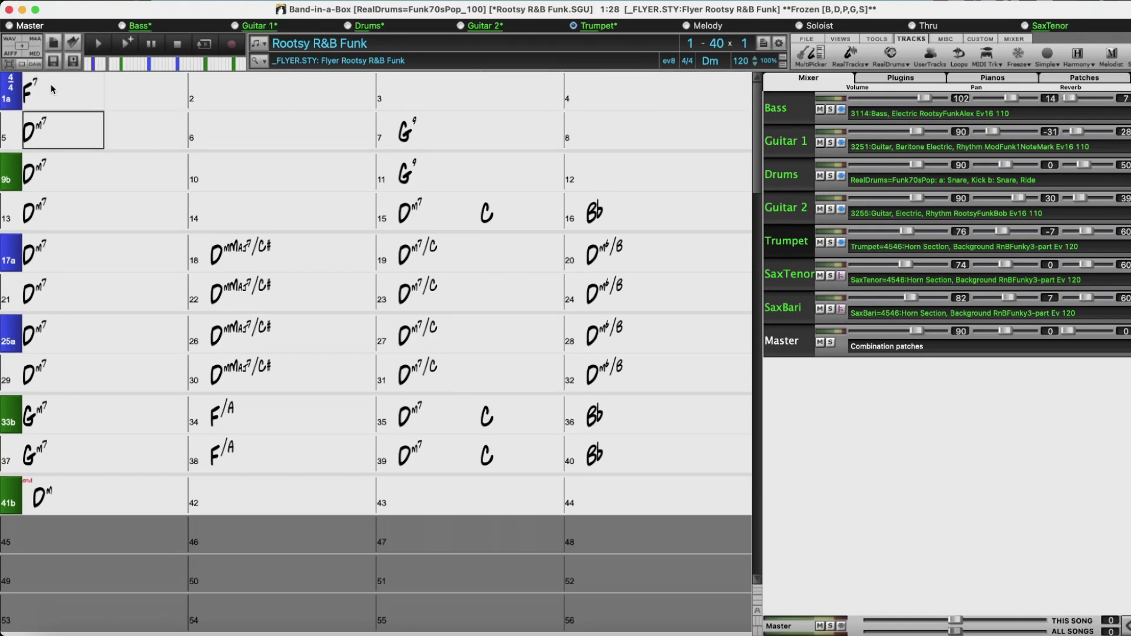
Step: Enter Bb7 at bar 5 and Eb7 at bar 6 on the chord sheet
text(Bb7)
key(Return)
key(Right)
text(Eb7)
key(Return)
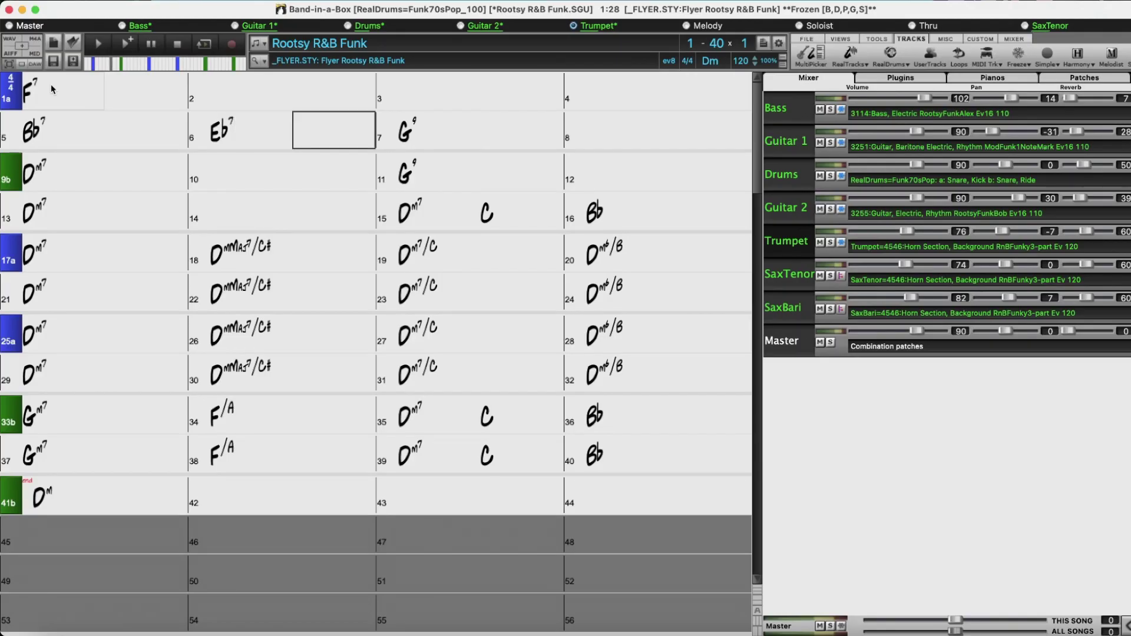
Step: Enter Em7b5 at bar 7 and A7b9 at bar 8 on the chord sheet
key(Right)
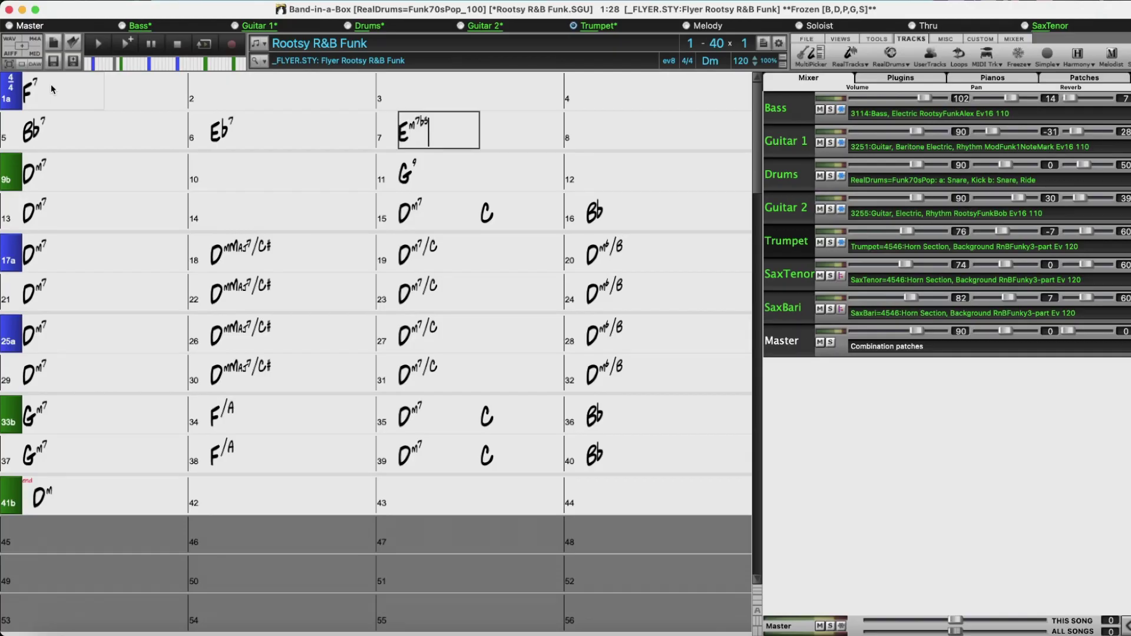
key(Return)
key(Right)
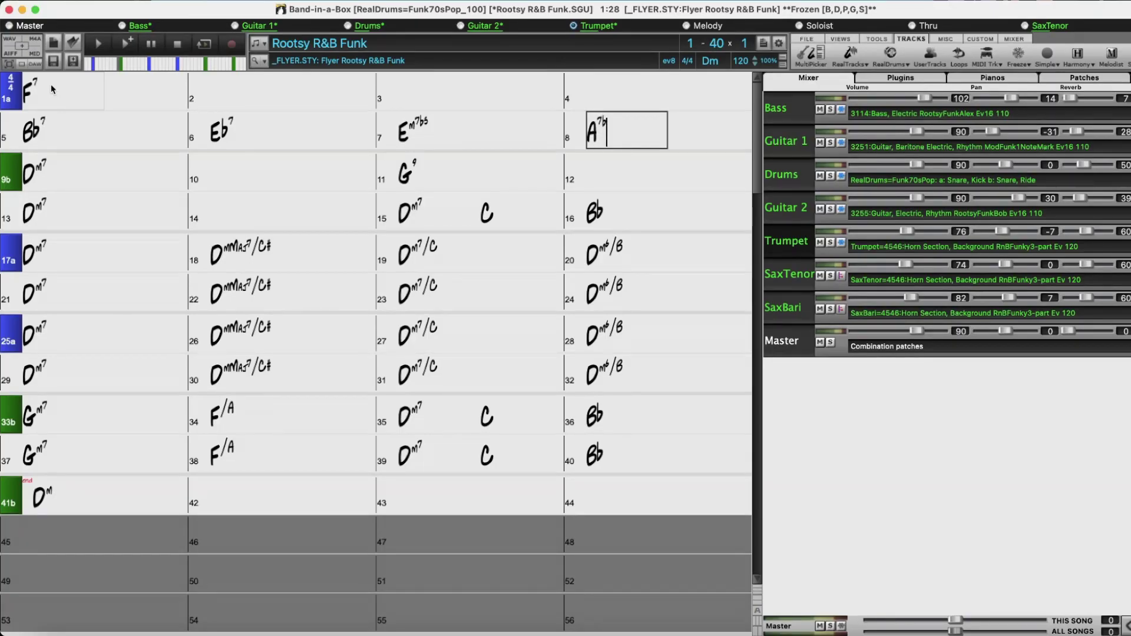
key(Return)
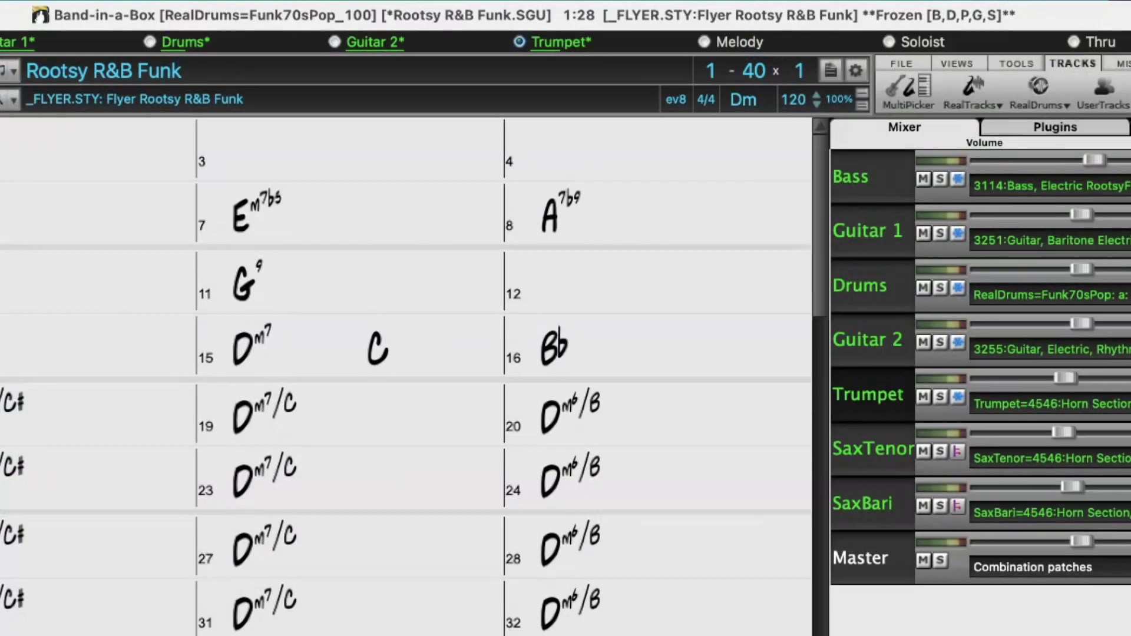
Step: Set the song's tempo to 125 and regenerate and play it with the edited chords
click(788, 178)
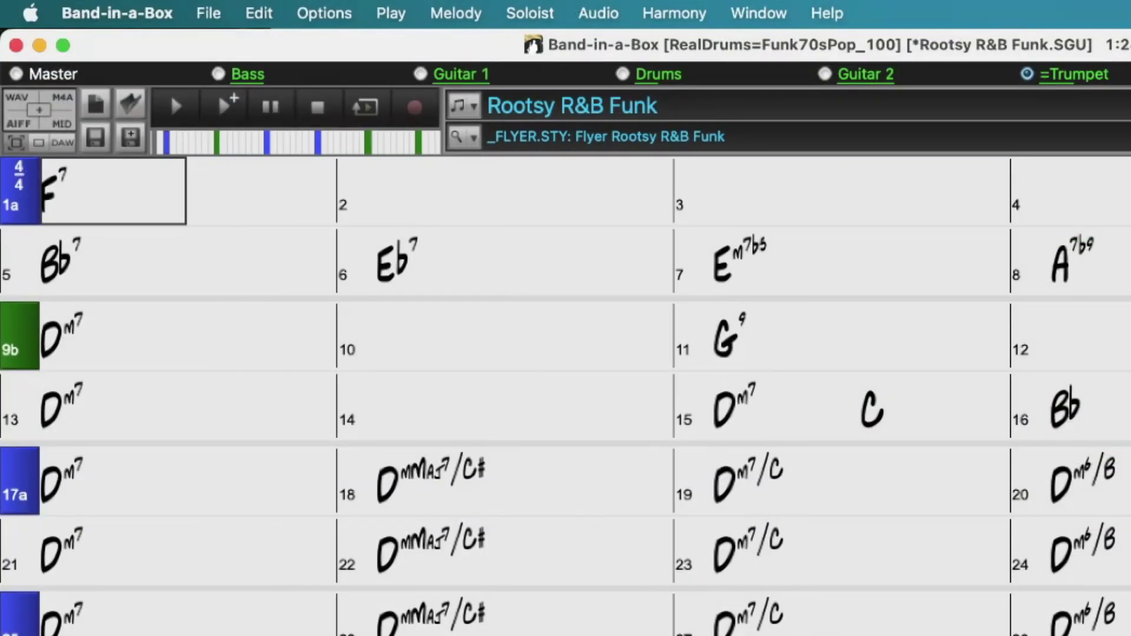
click(231, 111)
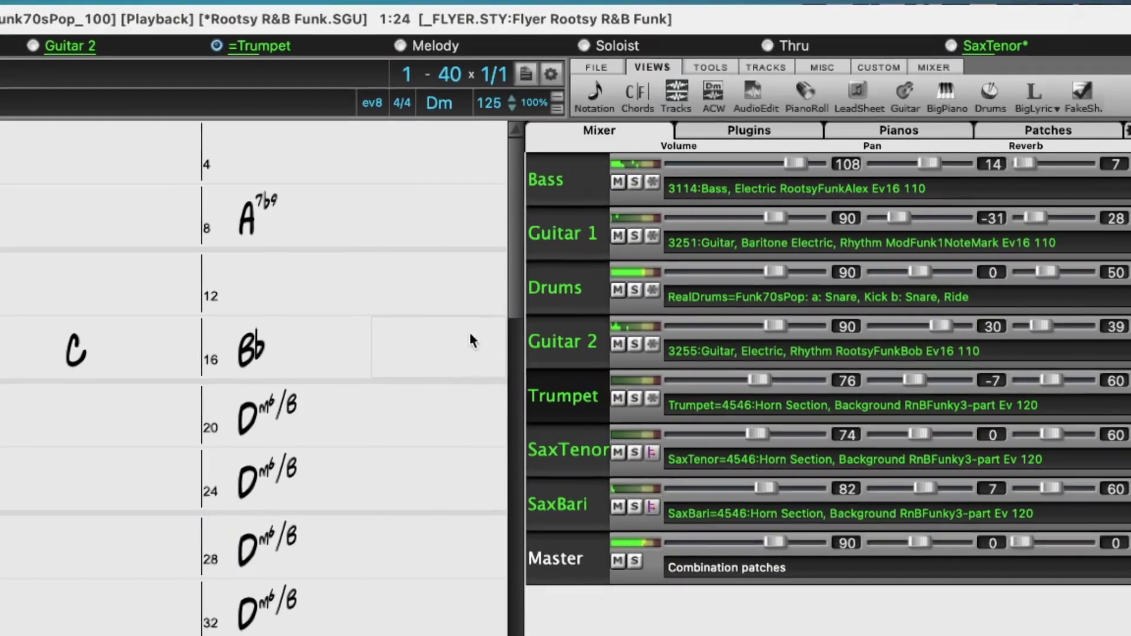
Step: Open the Tracks window and examine the waveforms of all instrument tracks during playback
click(688, 90)
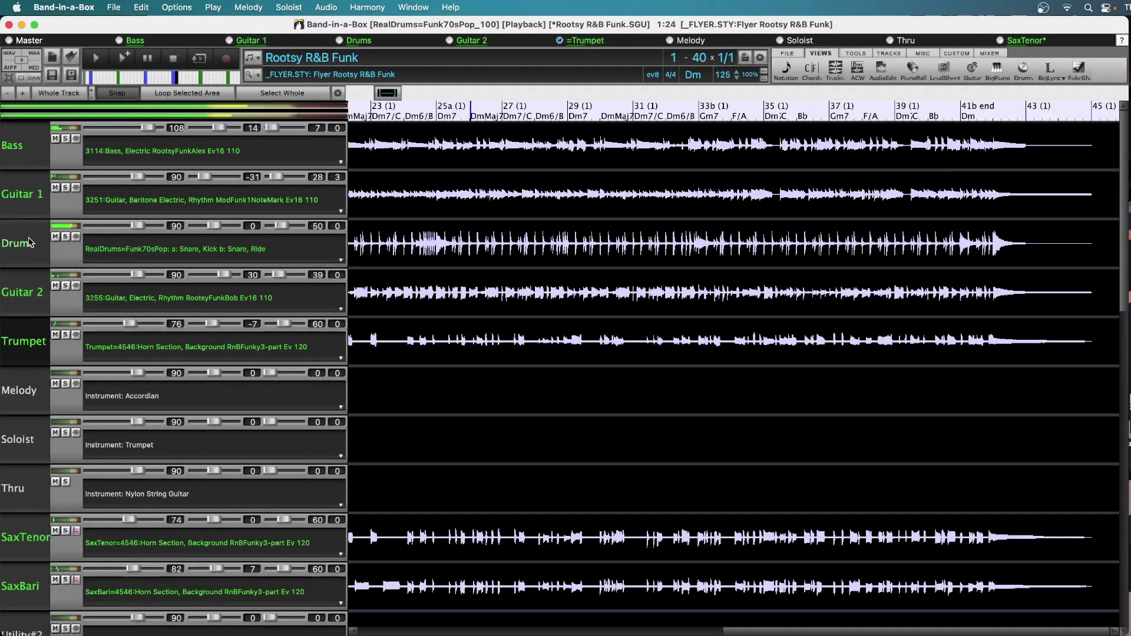
scroll(30, 243, down, 7)
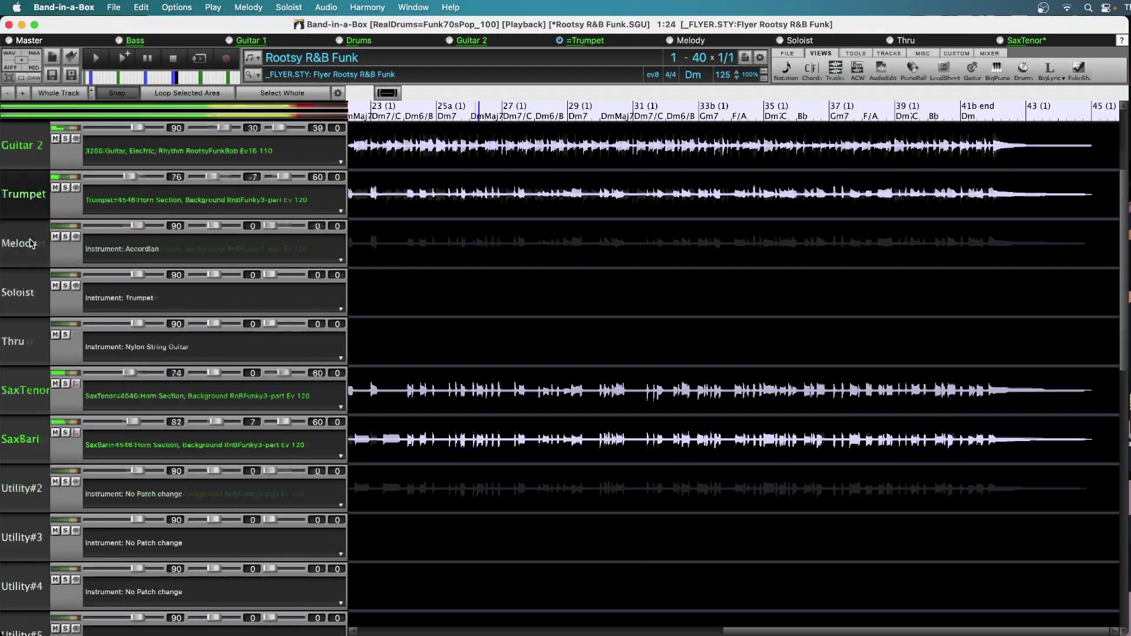
scroll(30, 242, up, 7)
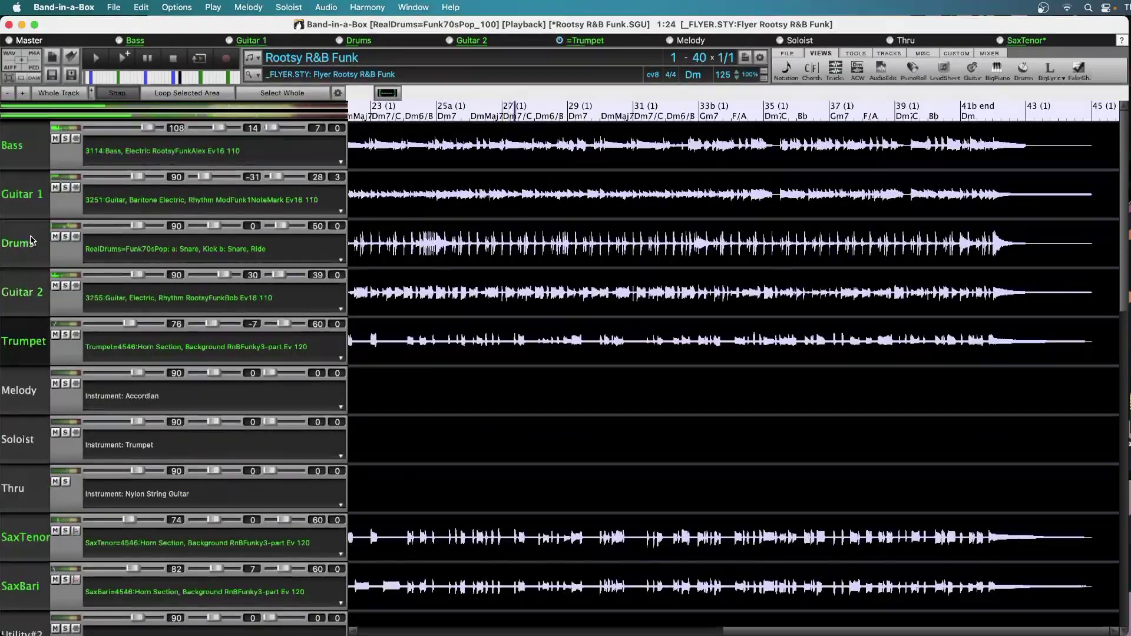
scroll(32, 241, down, 4)
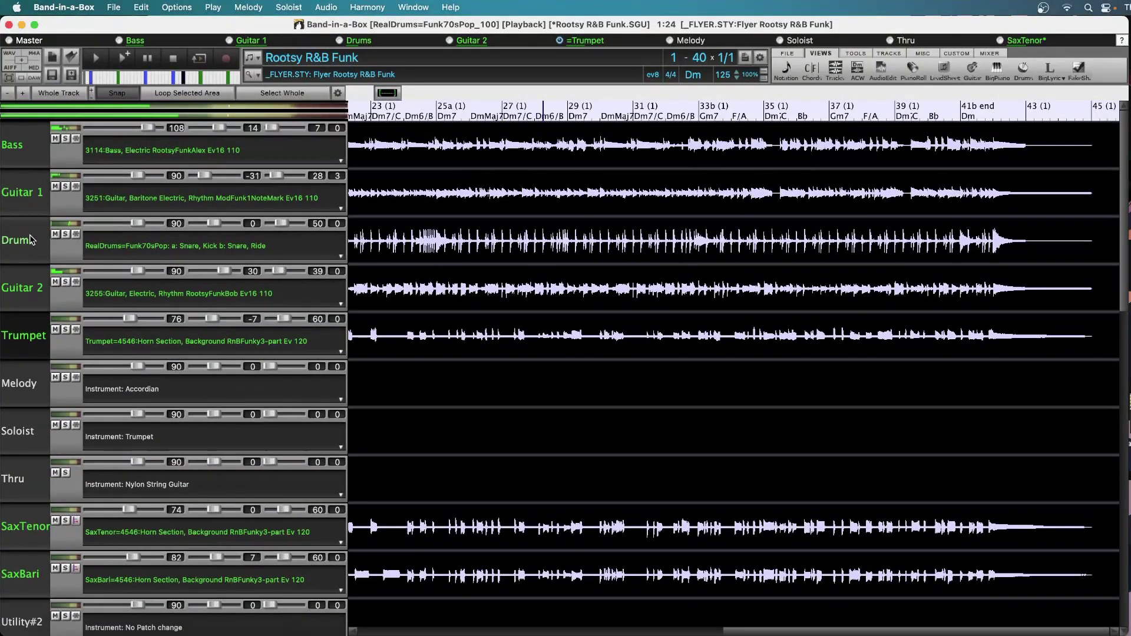
scroll(32, 240, up, 3)
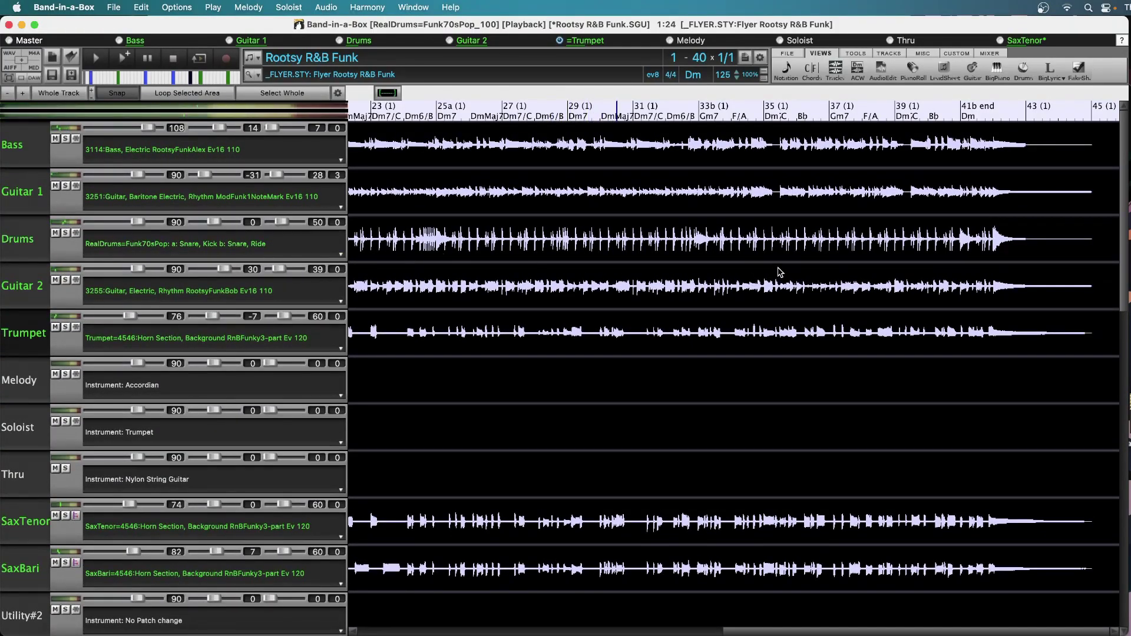
scroll(779, 272, down, 3)
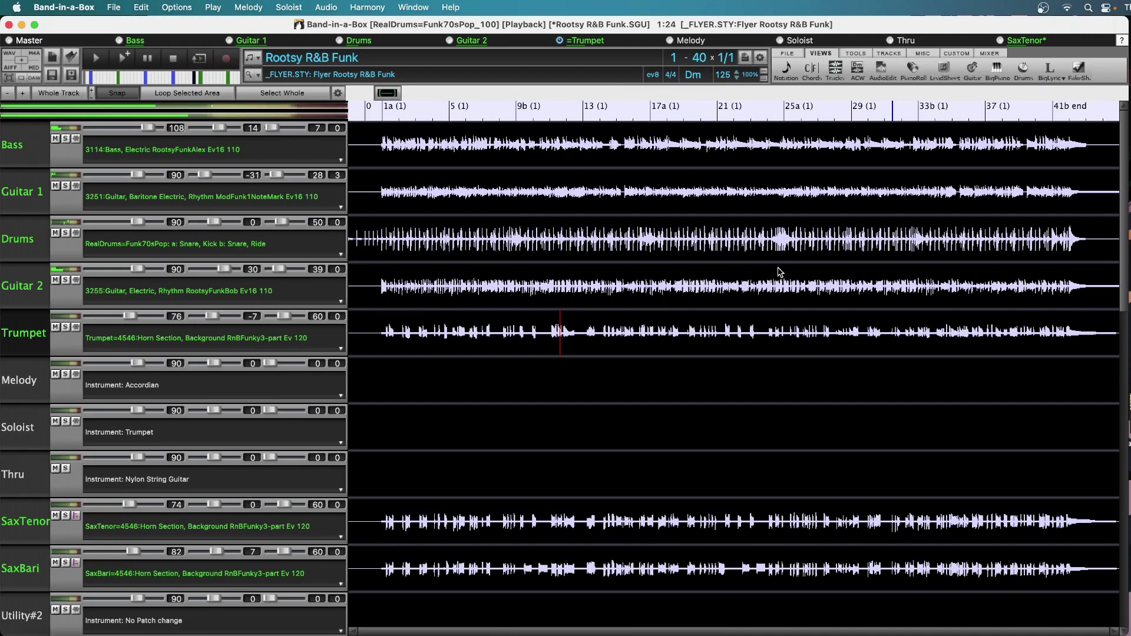
Step: Turn on the display of the audio region boundaries on all tracks and place the edit cursor at bar 20
scroll(779, 271, up, 4)
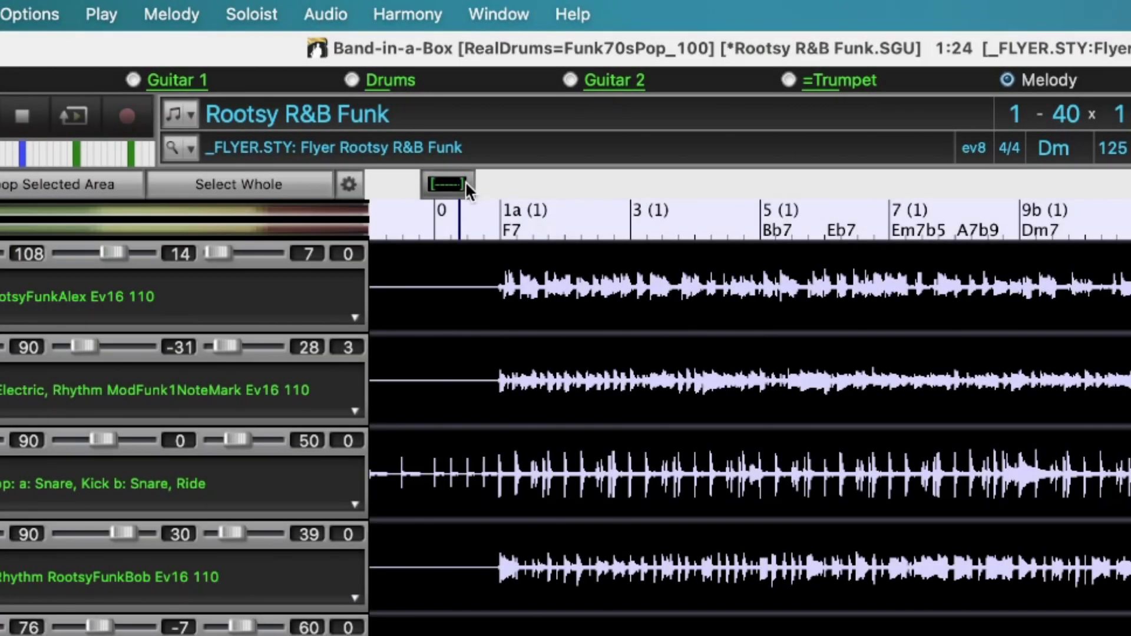
click(466, 181)
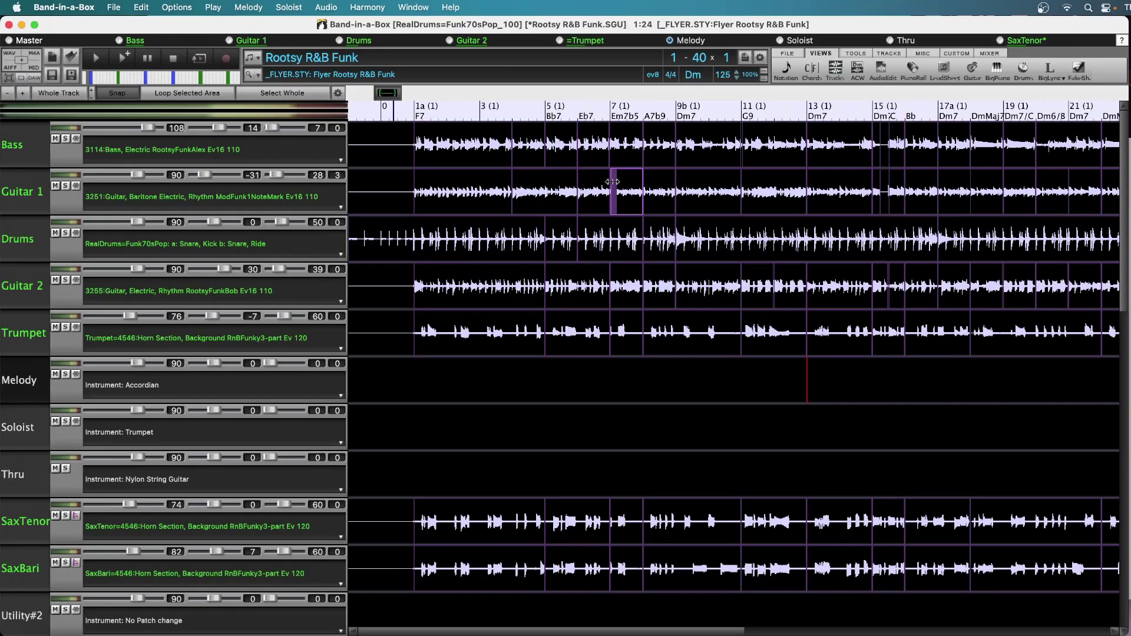
click(1037, 375)
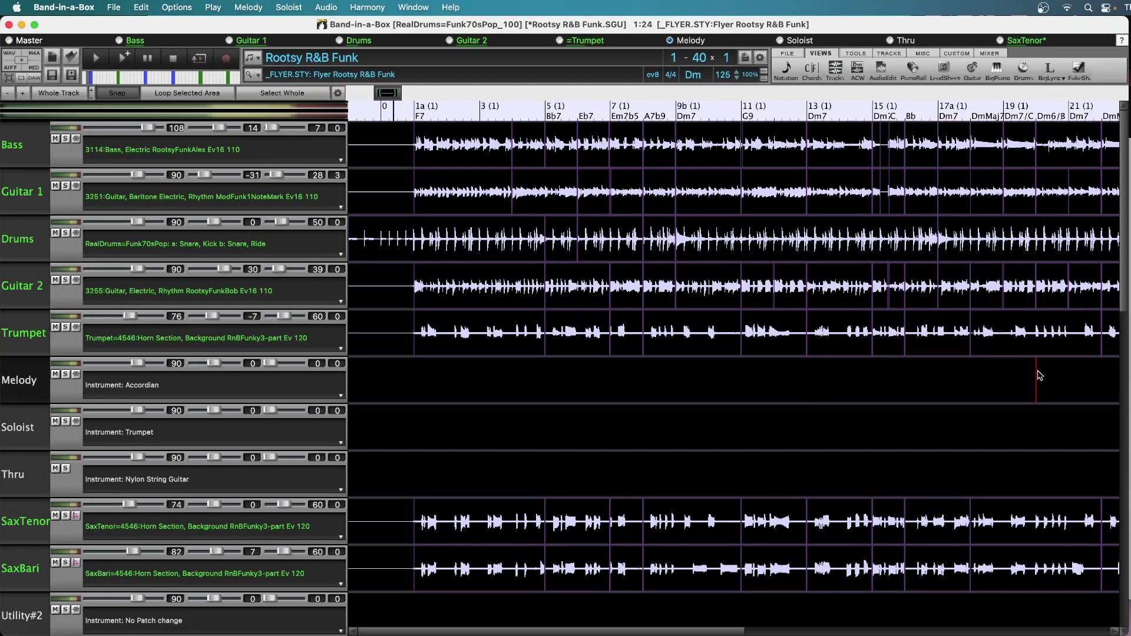
scroll(1040, 375, up, 4)
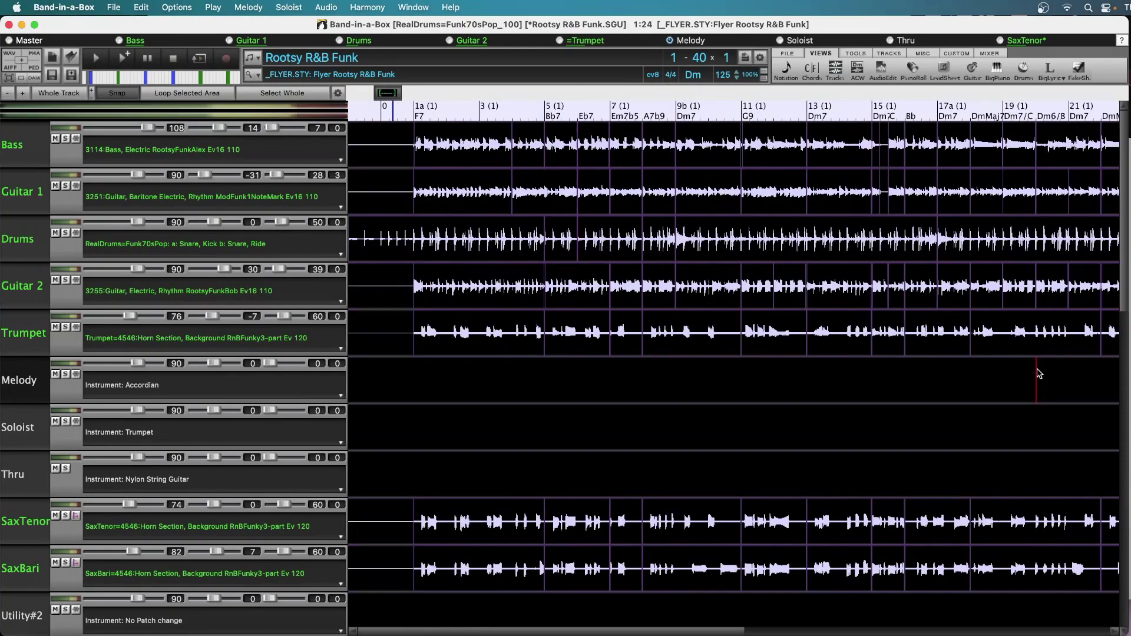
scroll(1028, 374, up, 1)
scroll(964, 368, down, 2)
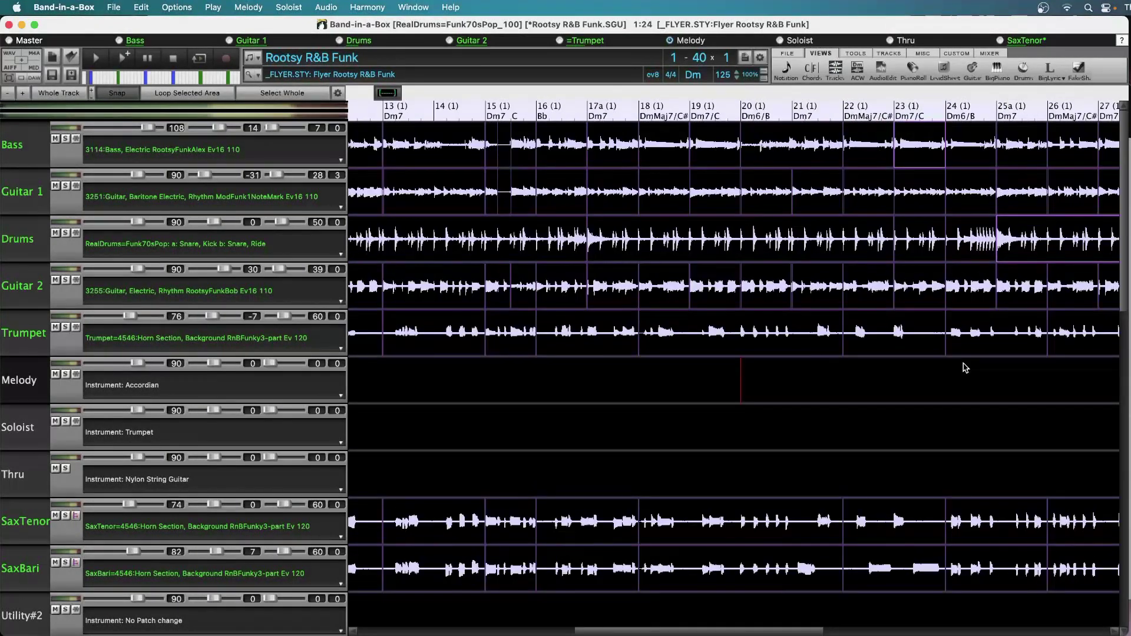
Step: Play the song from bar 16 to hear the drums region that covers bars 17 to 22
click(622, 242)
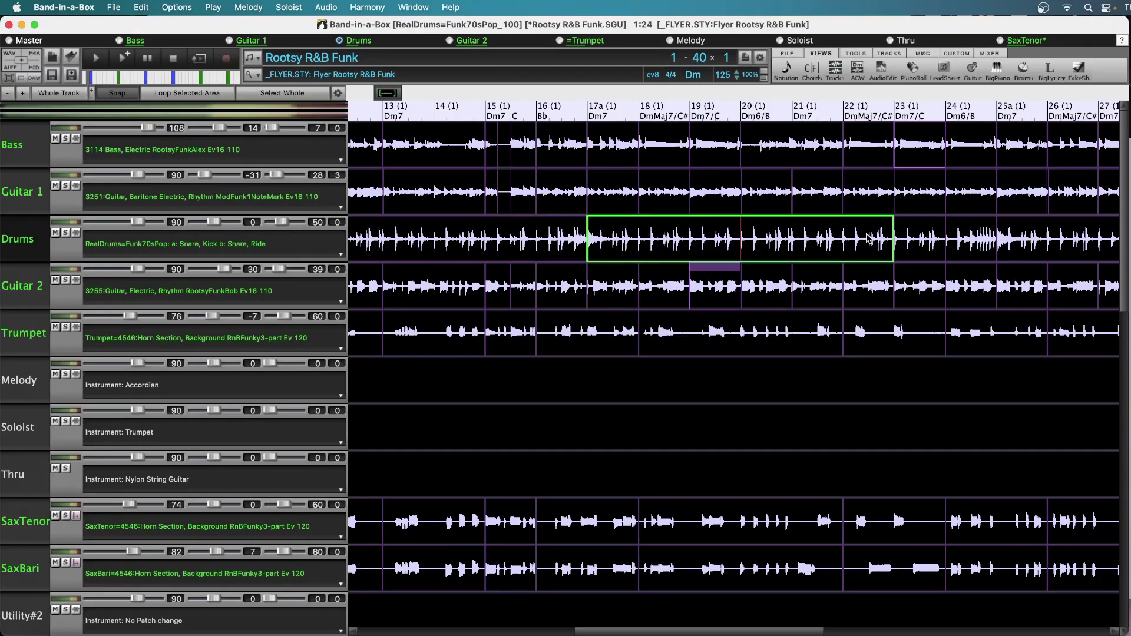
click(540, 379)
key(space)
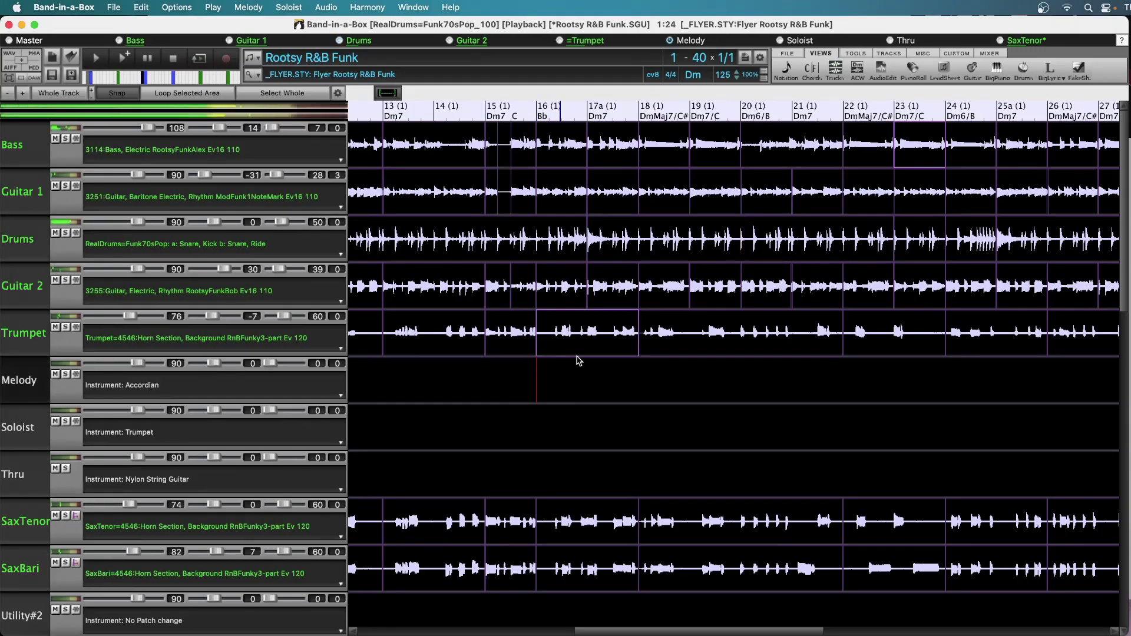
click(699, 247)
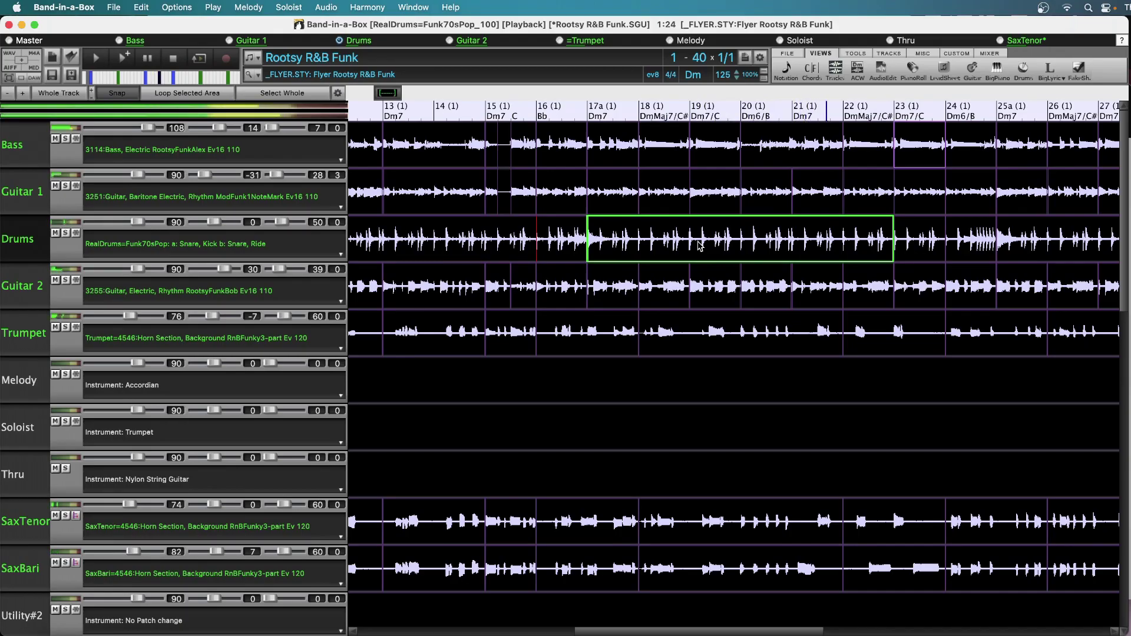
key(Escape)
Step: Select the drums region starting at bar 17 and shorten it to only the first beat
click(571, 245)
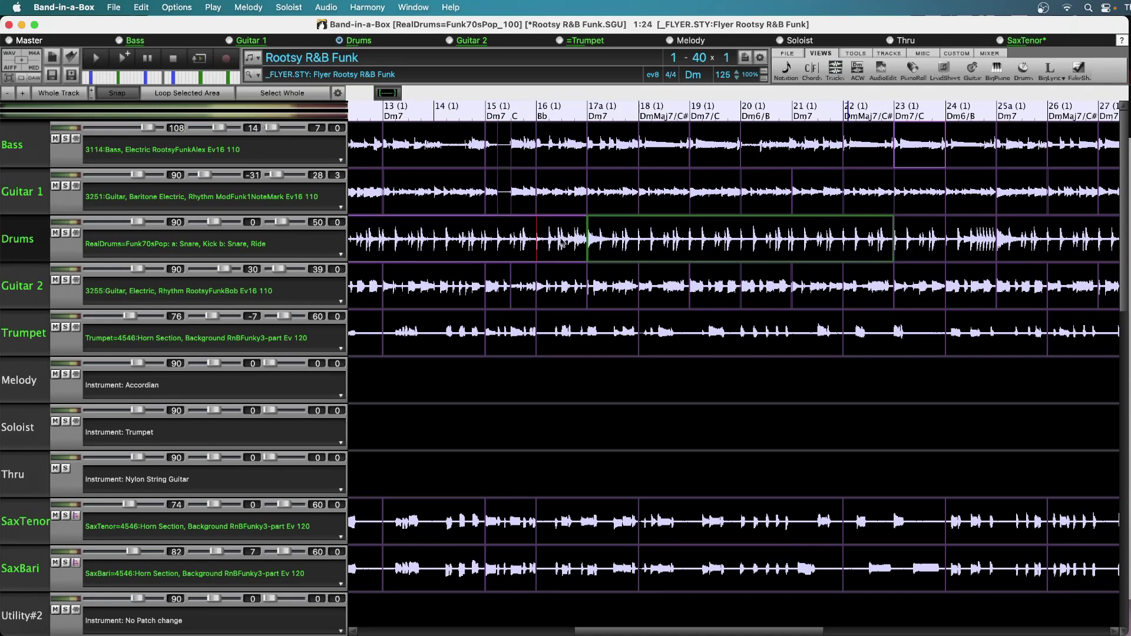
click(633, 251)
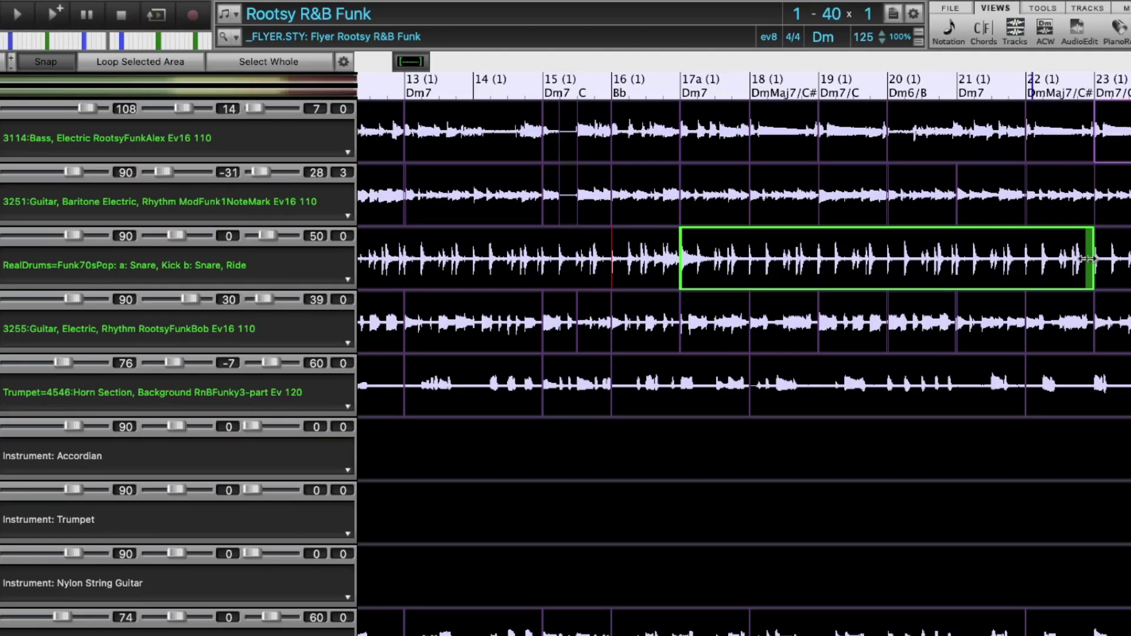
drag(1089, 259, 697, 262)
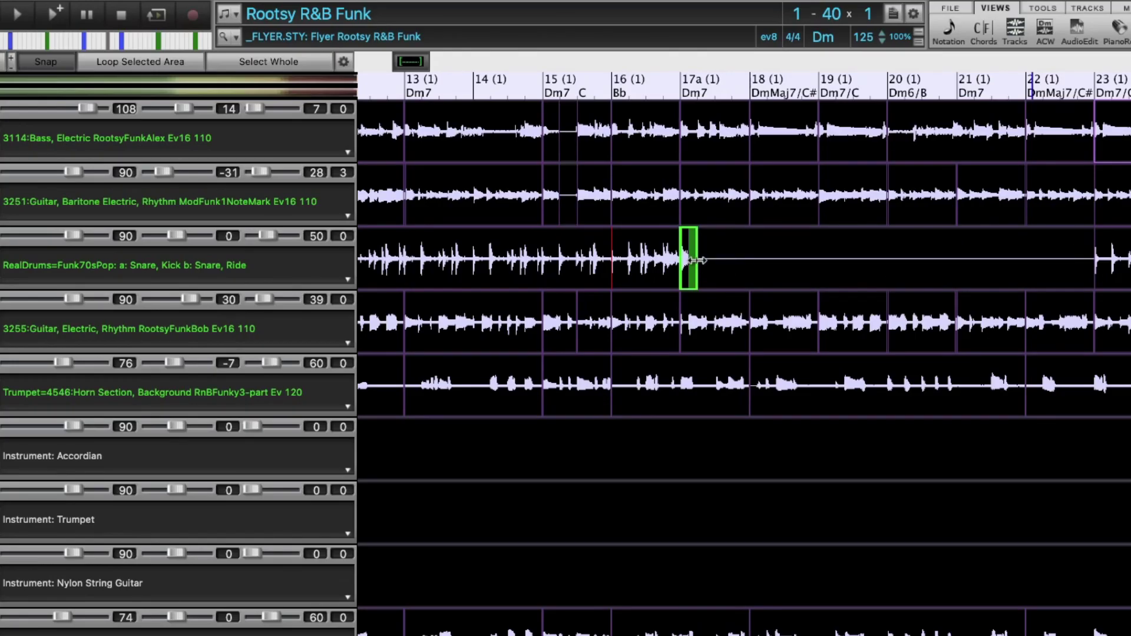
Step: Turn off snapping and fine-tune the end of the bar 17 drums region so it stops just before the hit on beat 2
click(697, 447)
scroll(701, 443, up, 10)
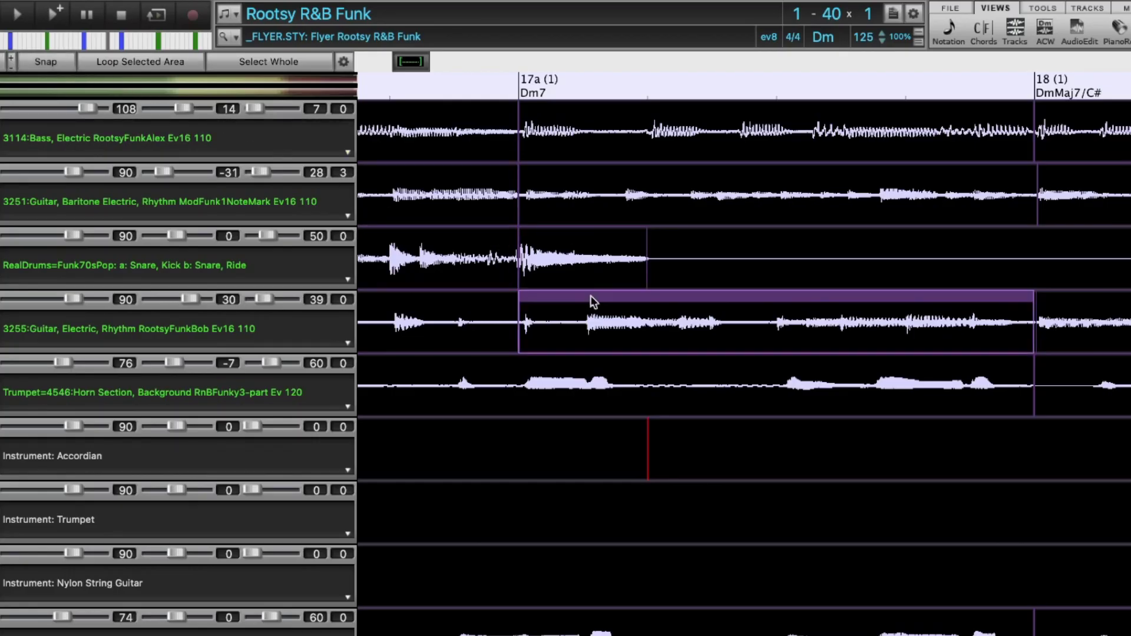
drag(650, 264, 681, 268)
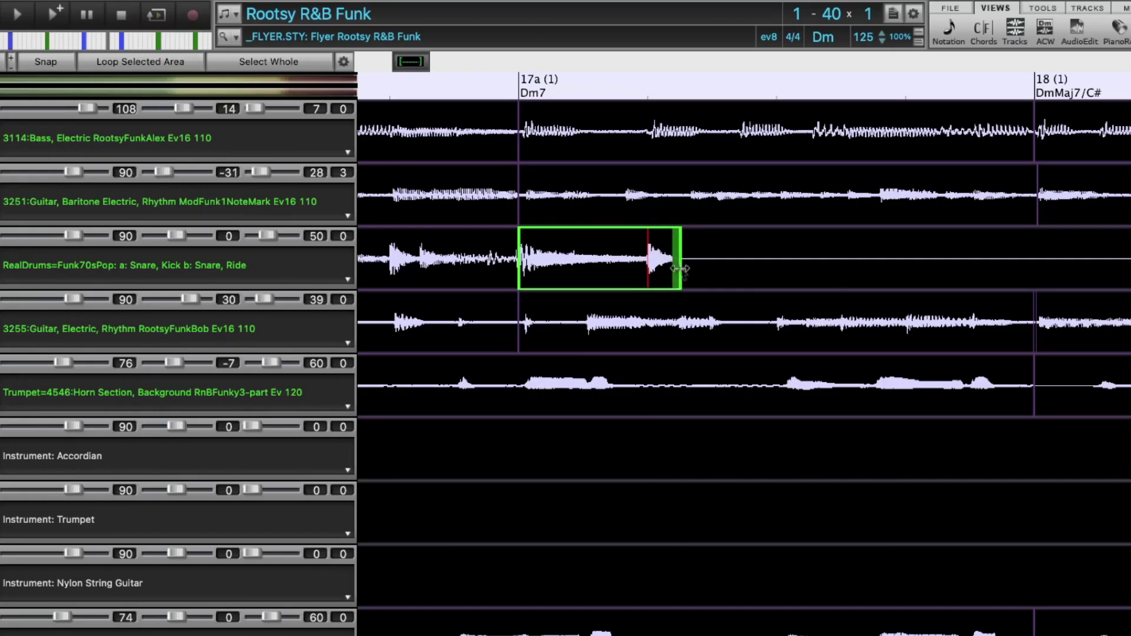
drag(676, 274, 645, 278)
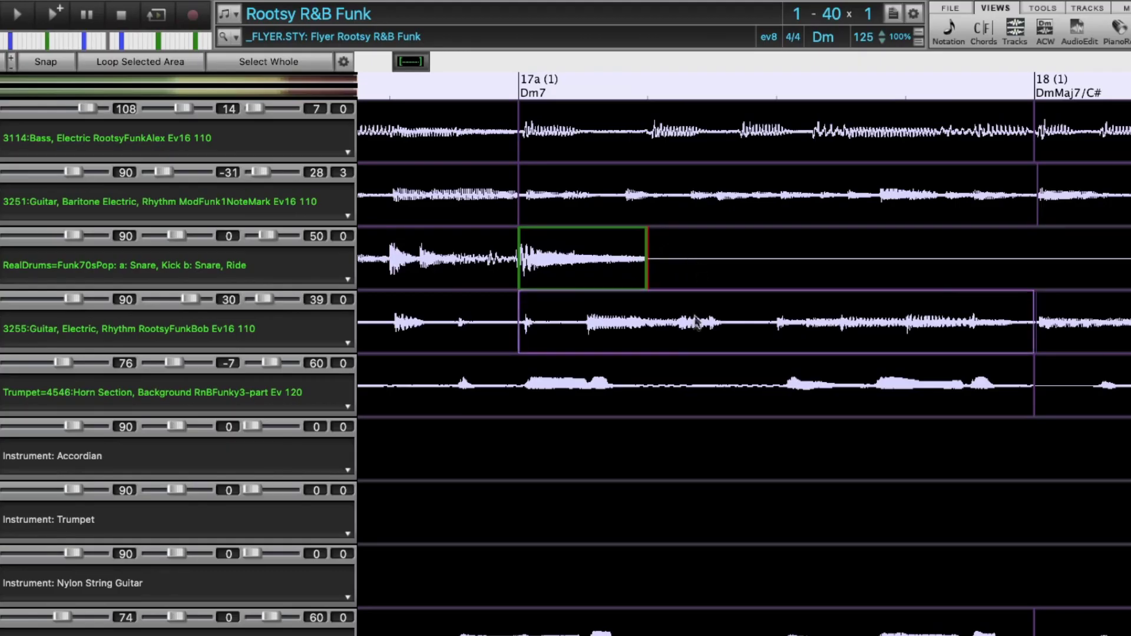
Step: Play the tracks from the end of bar 15 to hear the drum stop at bar 17
scroll(682, 448, down, 1)
scroll(679, 441, down, 2)
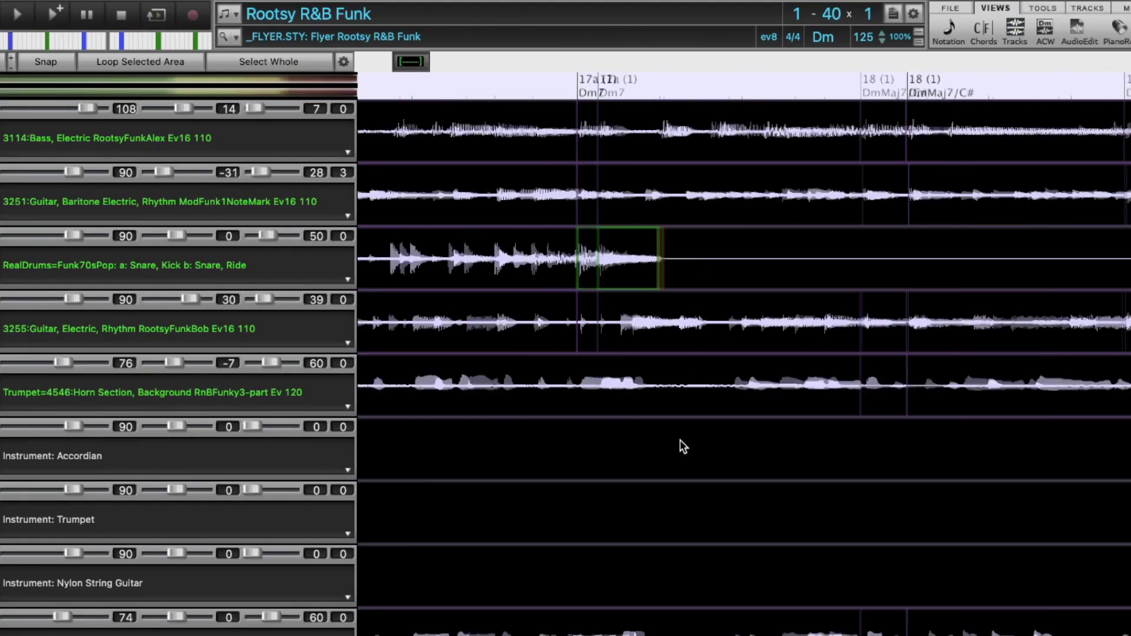
scroll(638, 442, down, 1)
scroll(669, 448, down, 2)
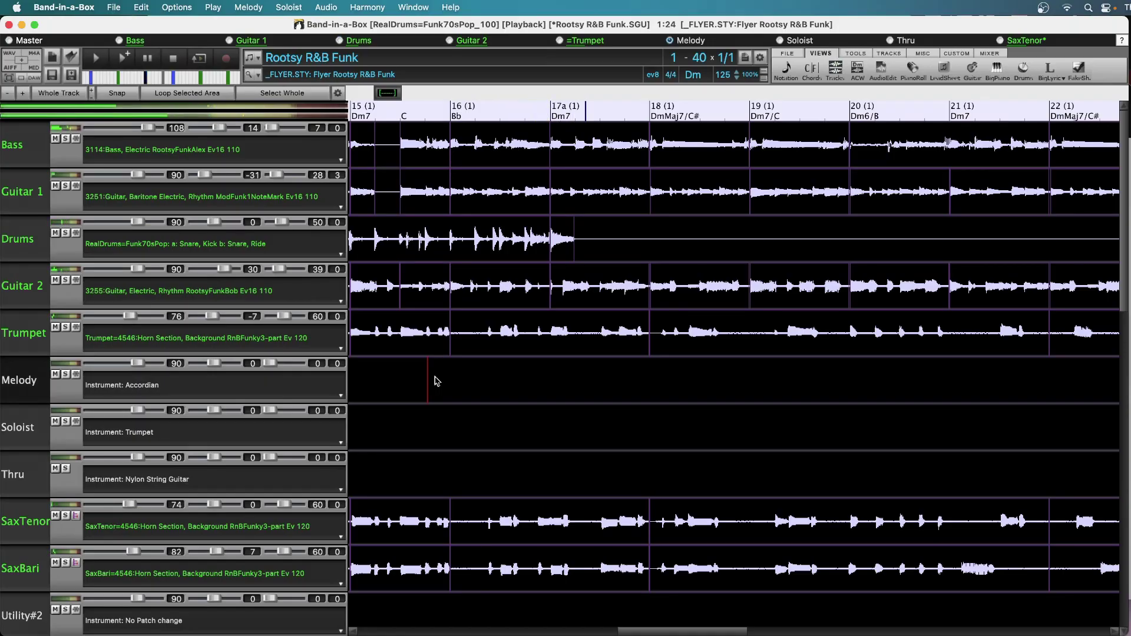
key(space)
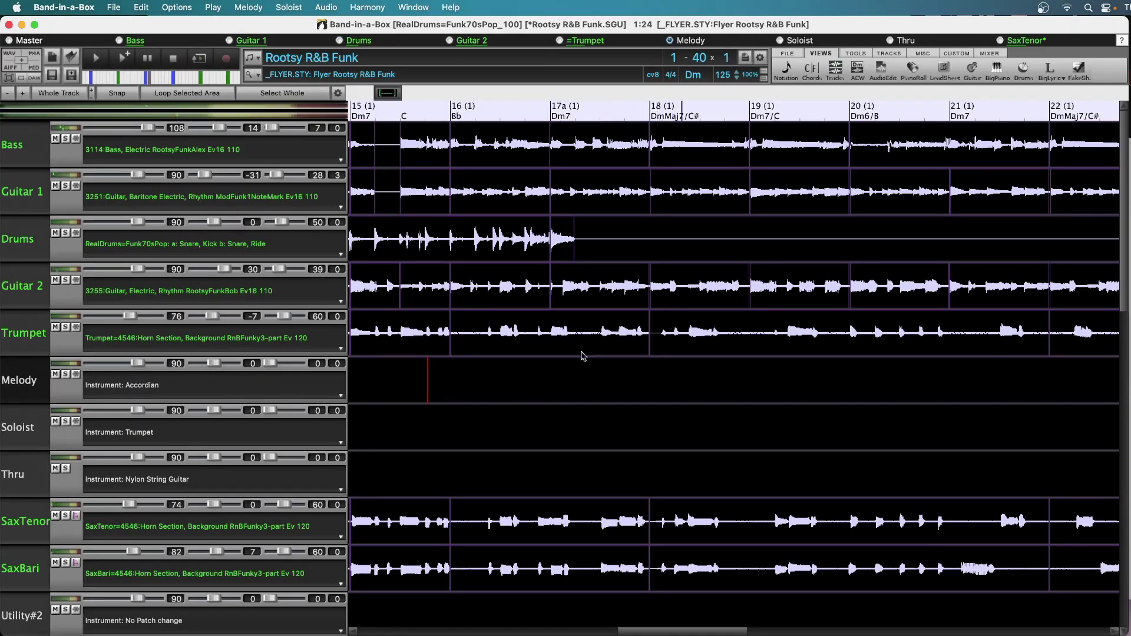
Step: Delete the one-bar drums region at bar 23 to lengthen the drum break
click(575, 273)
drag(596, 252, 540, 238)
scroll(924, 387, down, 5)
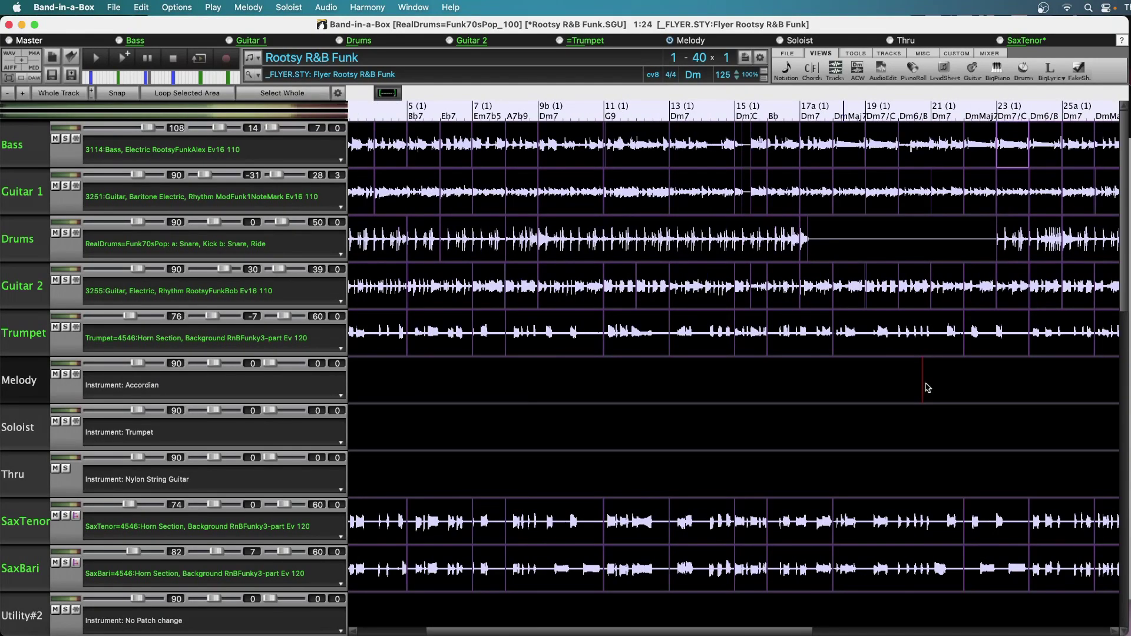
click(1008, 245)
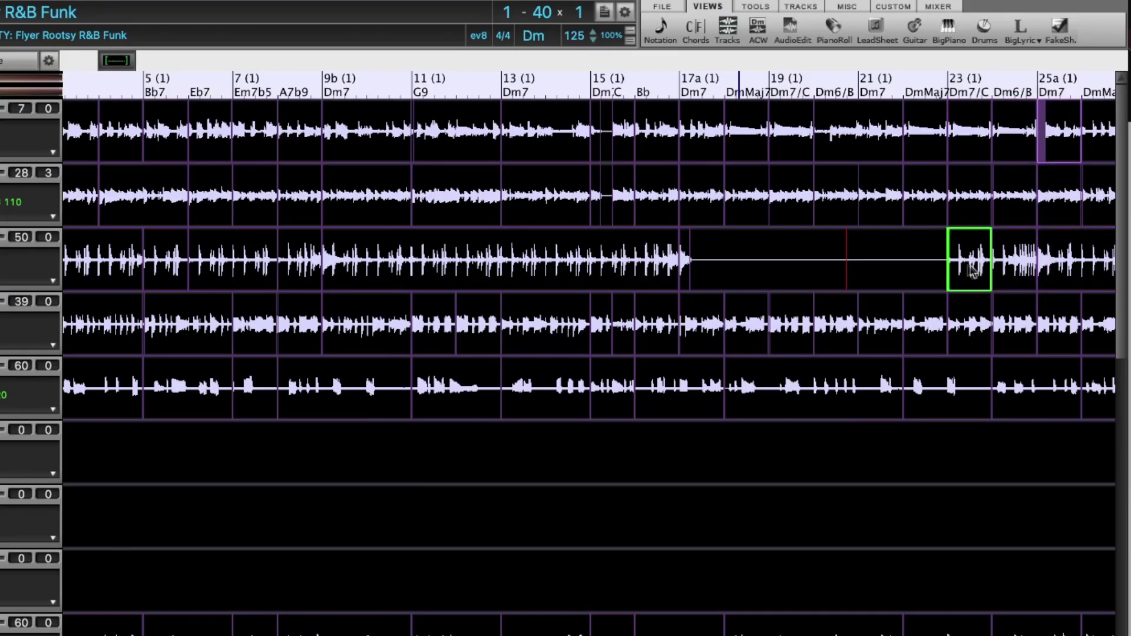
key(Delete)
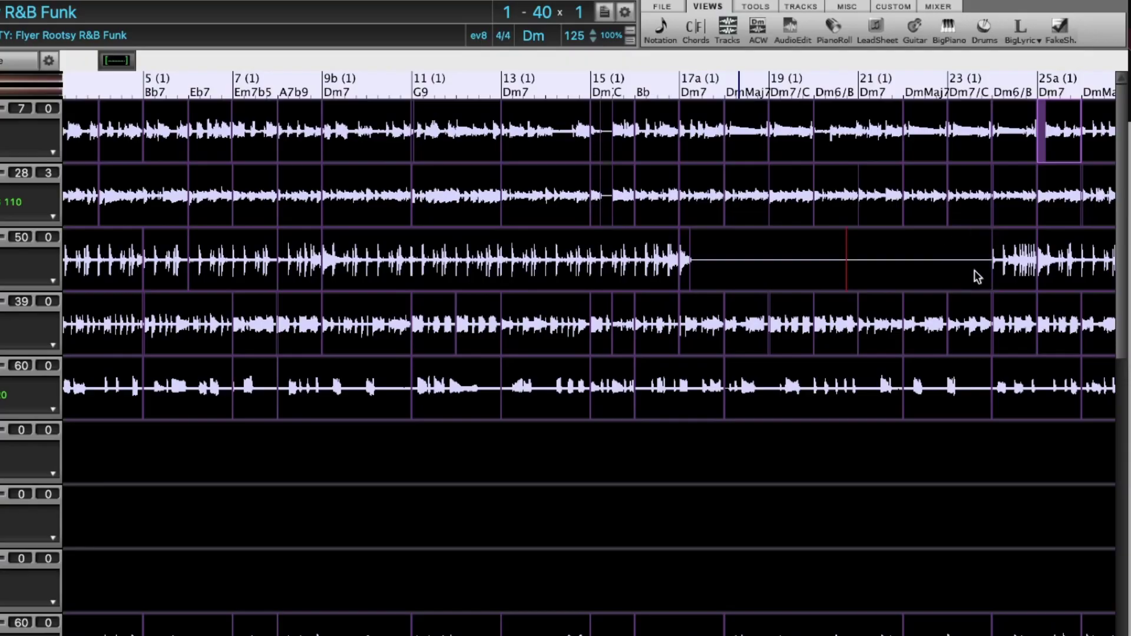
Step: Examine the drums region at bar 24 and the empty stretch before it at different zoom levels
click(1012, 271)
scroll(1013, 270, up, 3)
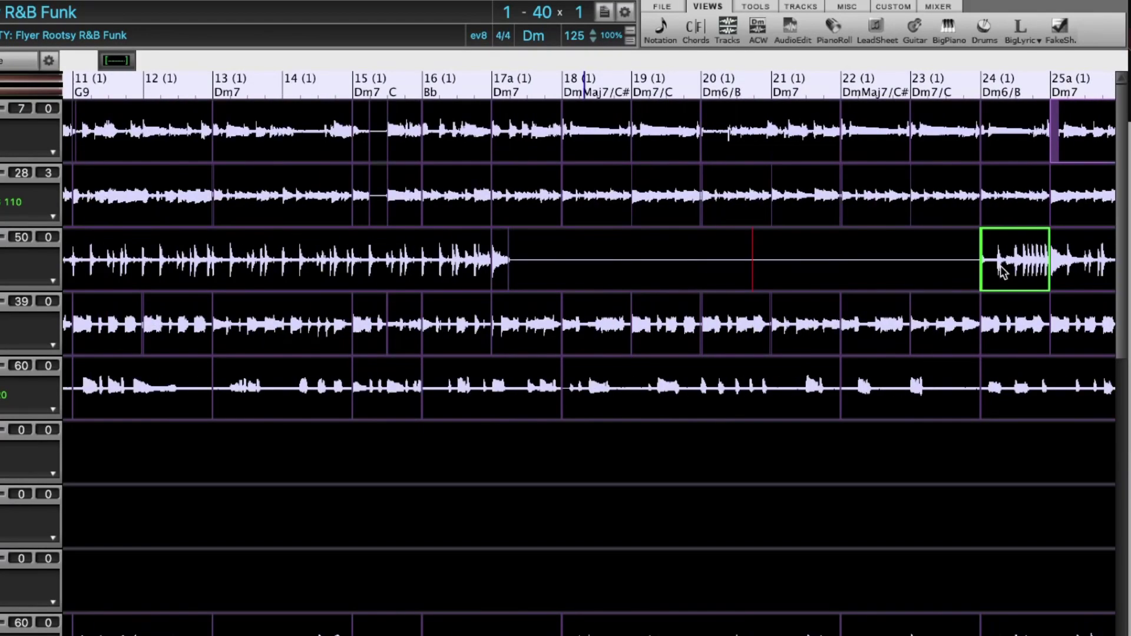
scroll(1018, 270, down, 3)
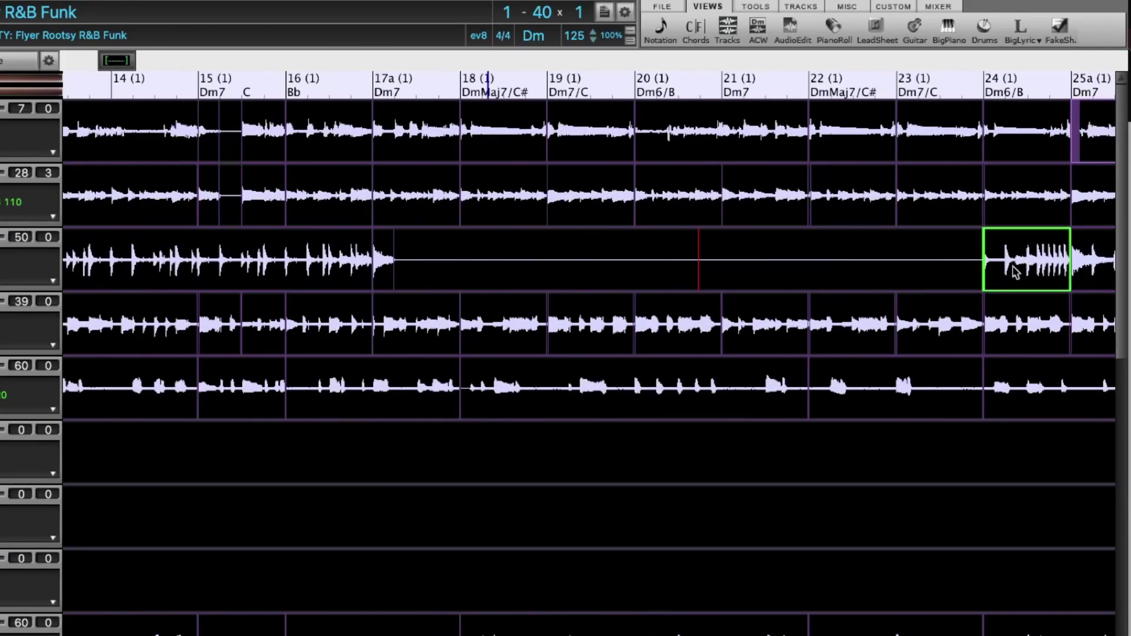
click(1032, 443)
scroll(1034, 452, up, 1)
scroll(1035, 456, up, 2)
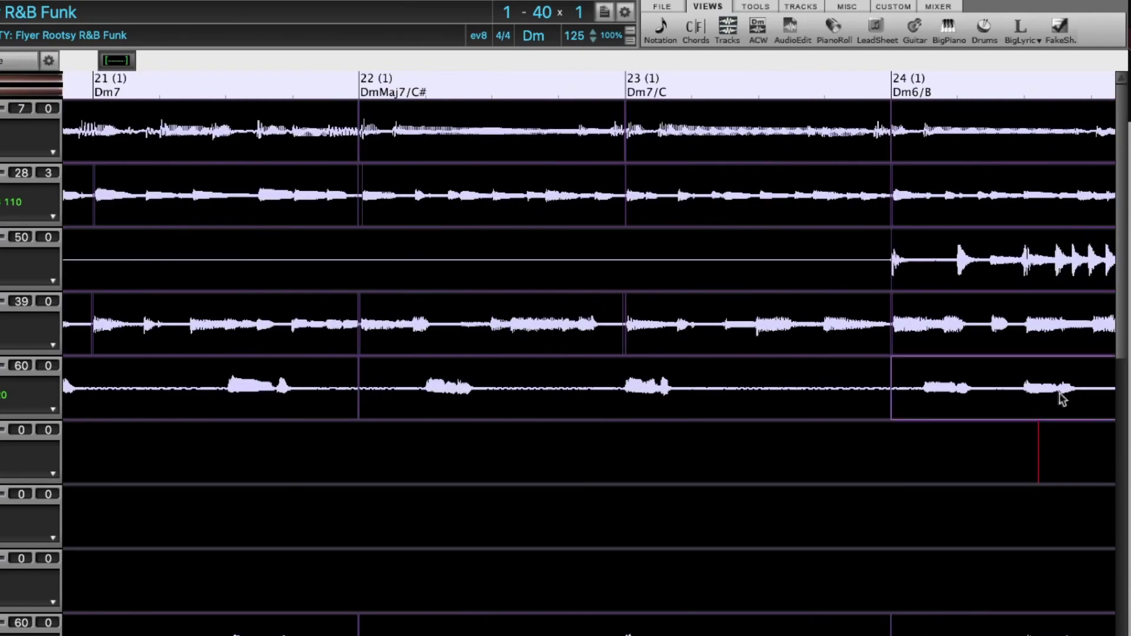
scroll(1069, 440, down, 1)
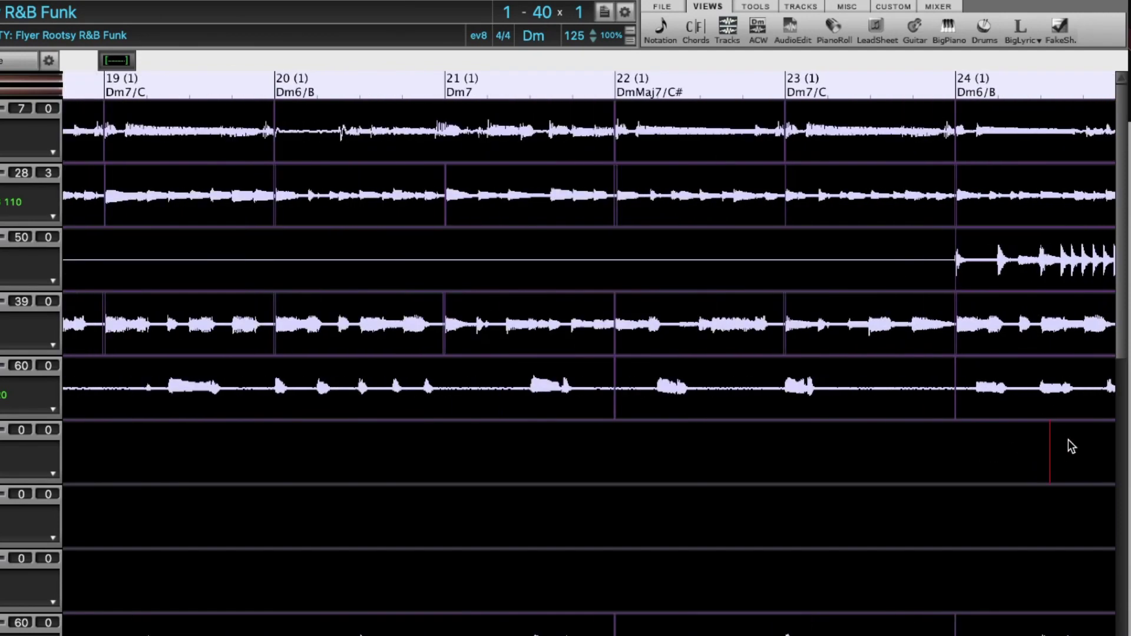
scroll(1068, 439, down, 2)
click(939, 392)
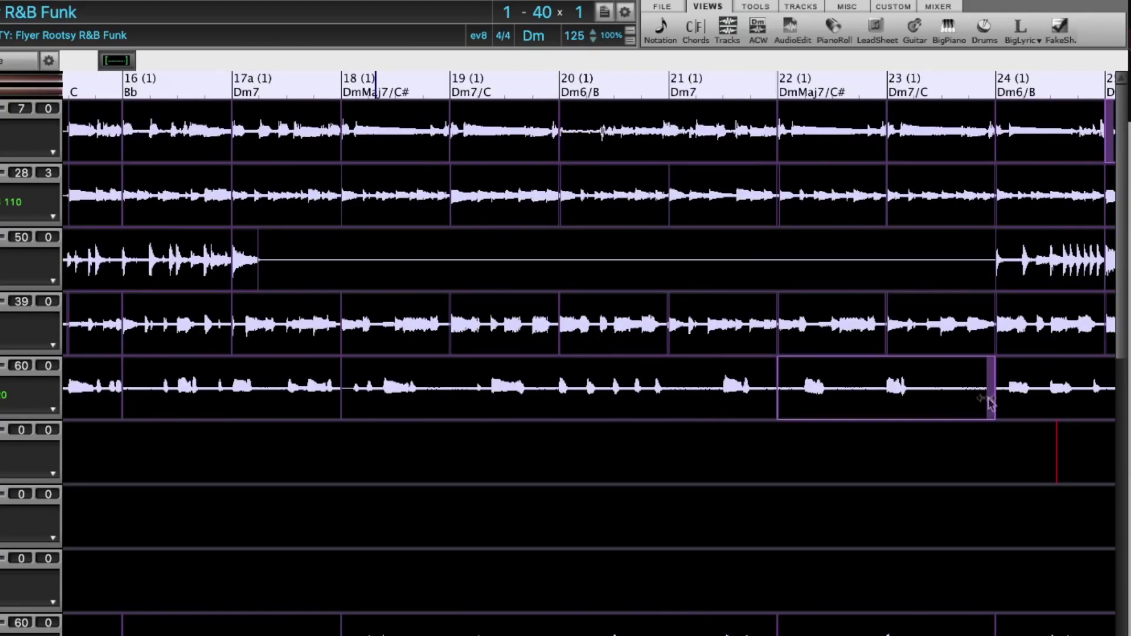
Step: Set the mouse wheel to zoom to the edit cursor instead of the mouse pointer in the audio edit settings and test it
click(50, 61)
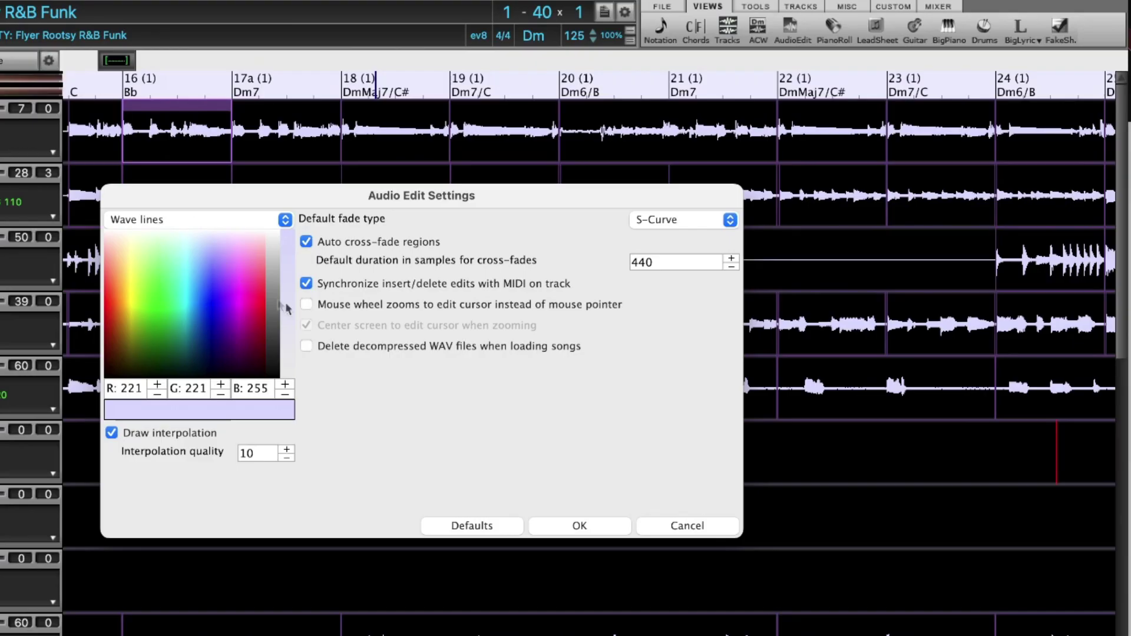
click(309, 304)
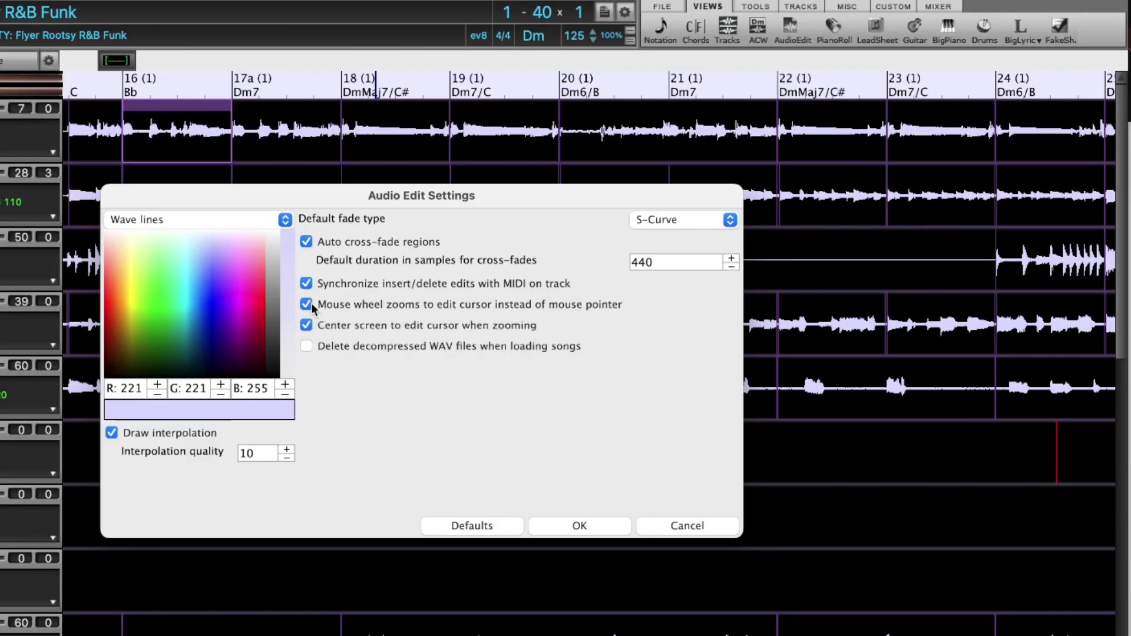
click(580, 525)
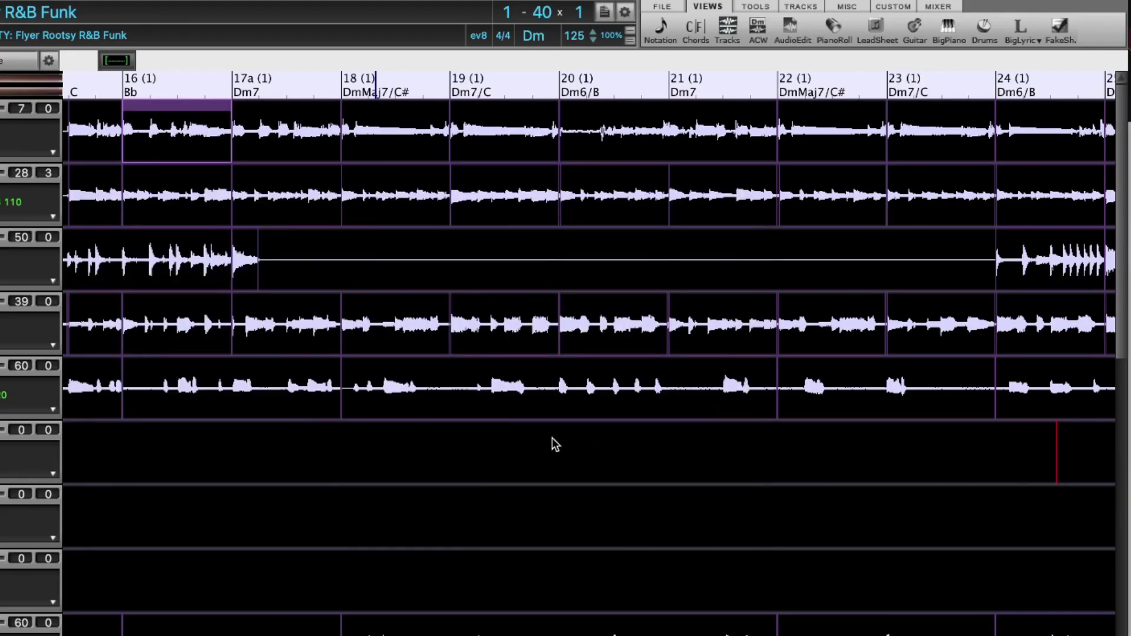
scroll(553, 444, up, 3)
scroll(554, 445, down, 1)
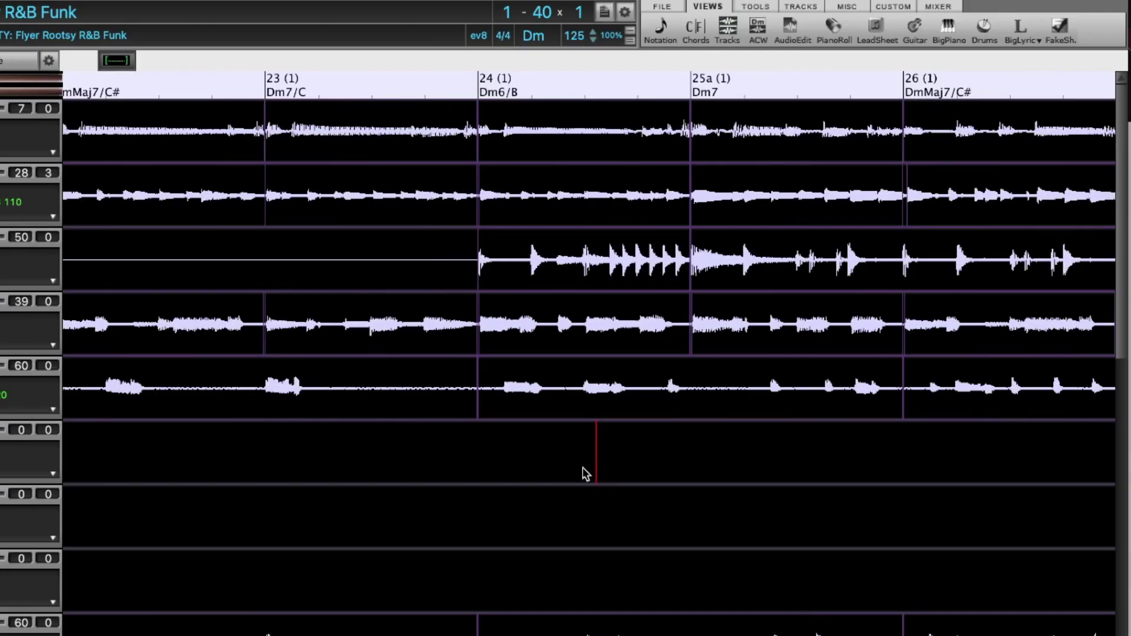
Step: Play the tracks from late in bar 23 to hear the drum fill at bar 24
click(518, 281)
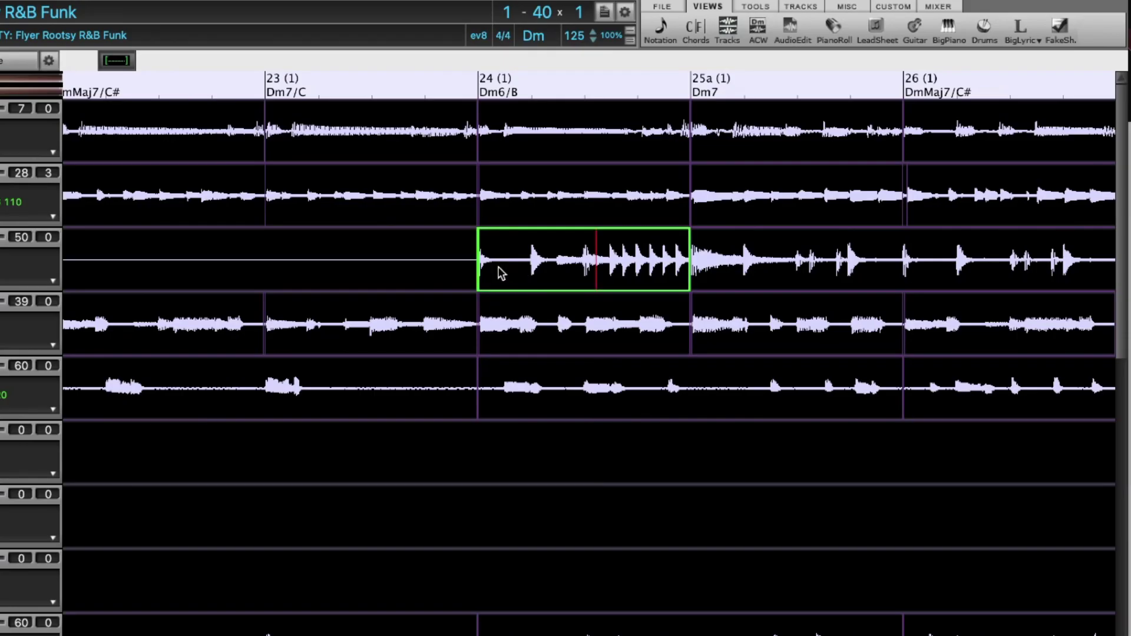
click(408, 255)
key(space)
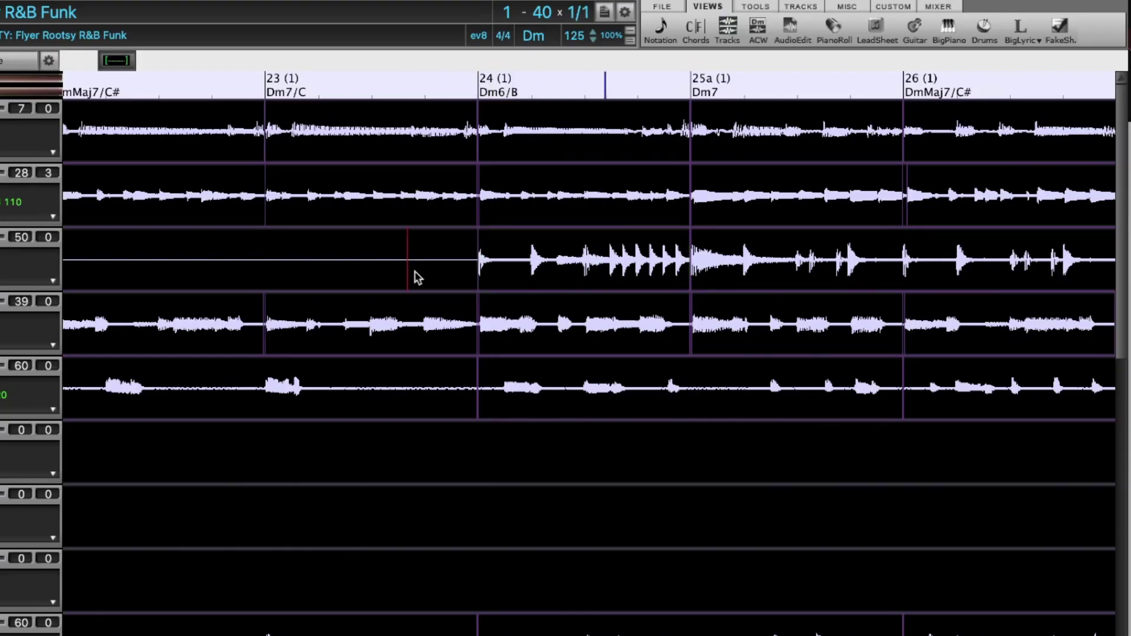
key(space)
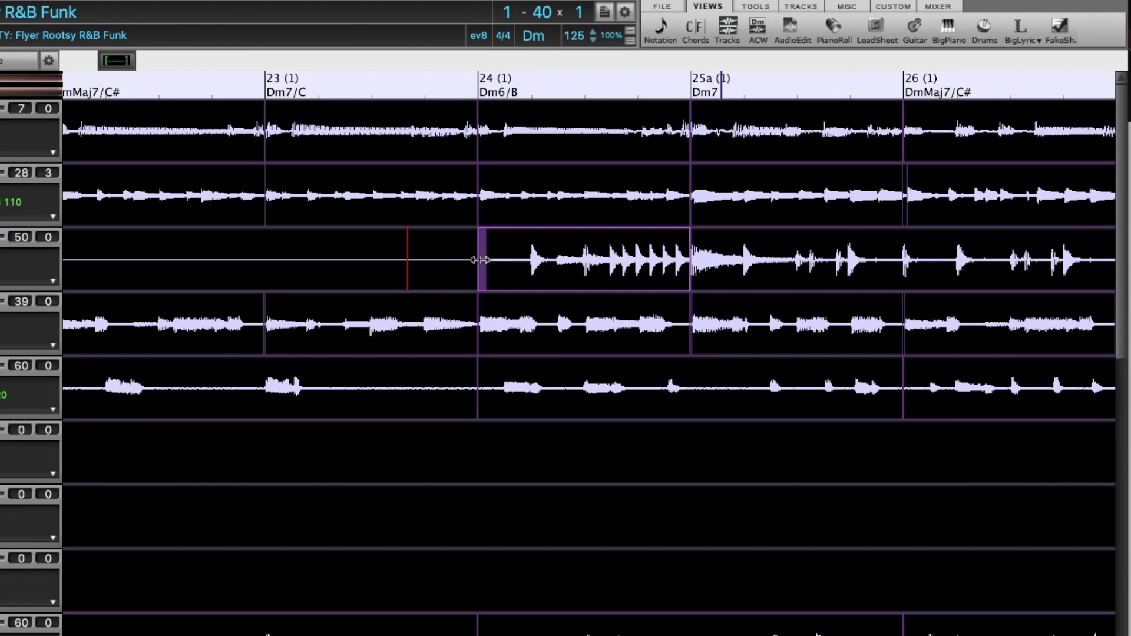
Step: Trim the start of the bar 24 drums region past its second hit and play from late in bar 22 to check the break
drag(479, 260, 560, 282)
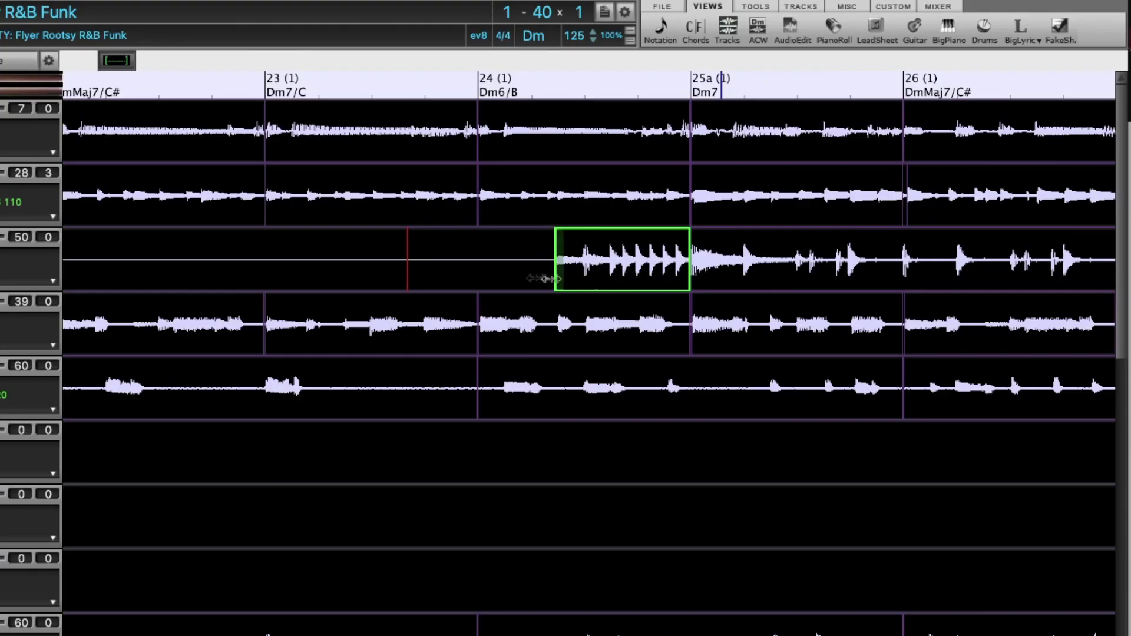
click(203, 251)
key(space)
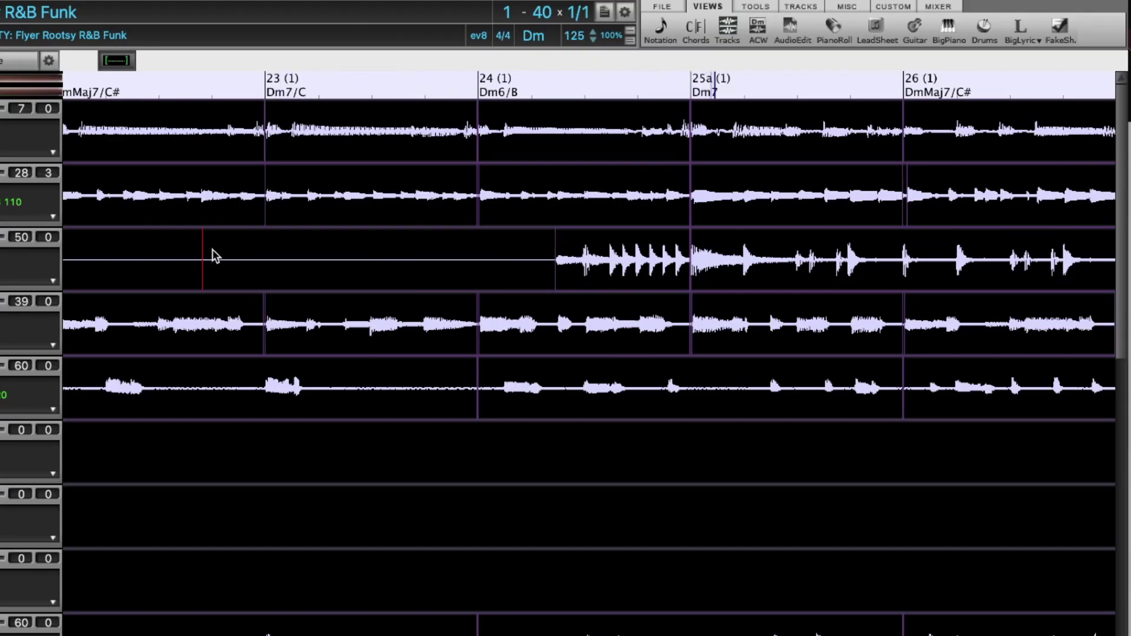
key(space)
click(349, 454)
scroll(356, 450, down, 2)
scroll(356, 450, down, 3)
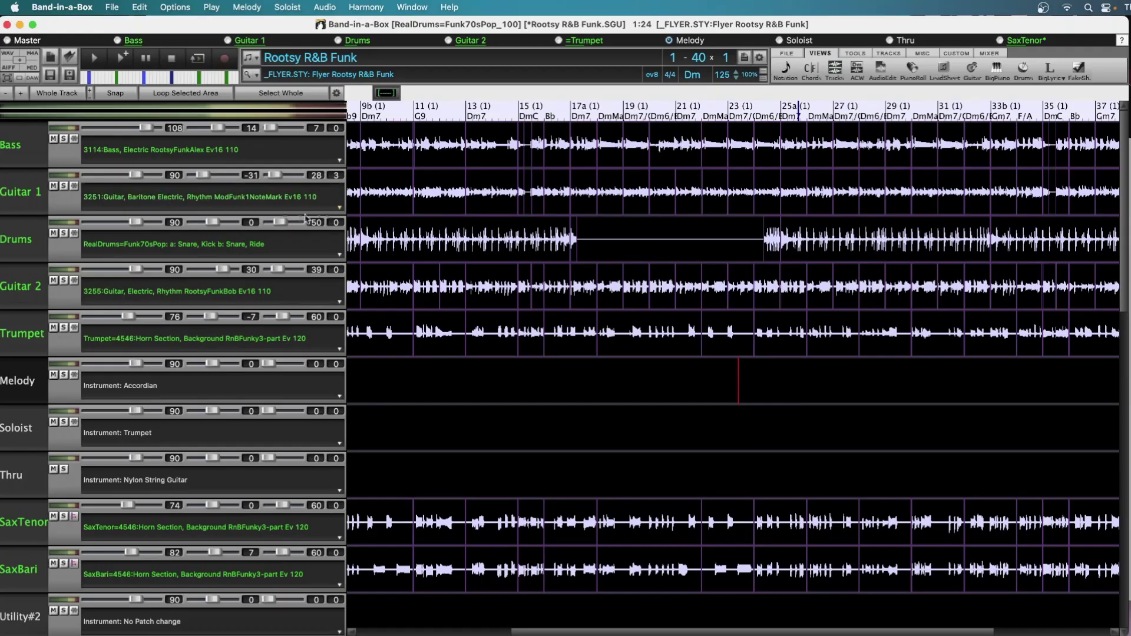
Step: Delete the Guitar 1 regions at bars 17, 18 and 19 and select the region at bar 20
click(589, 191)
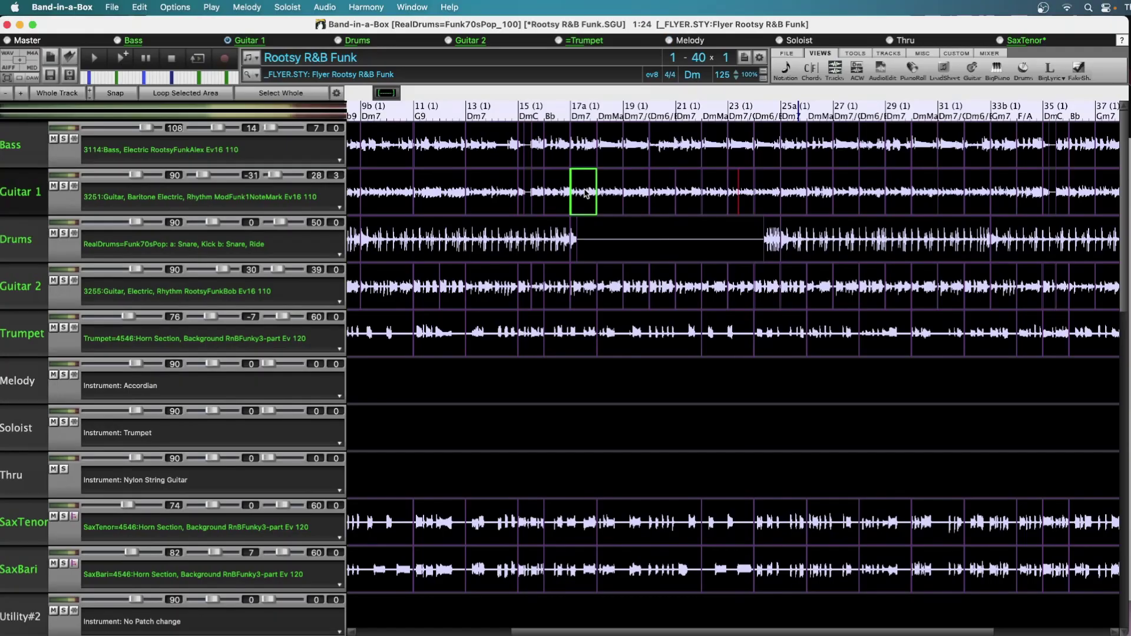
key(Delete)
click(611, 189)
key(Delete)
click(639, 193)
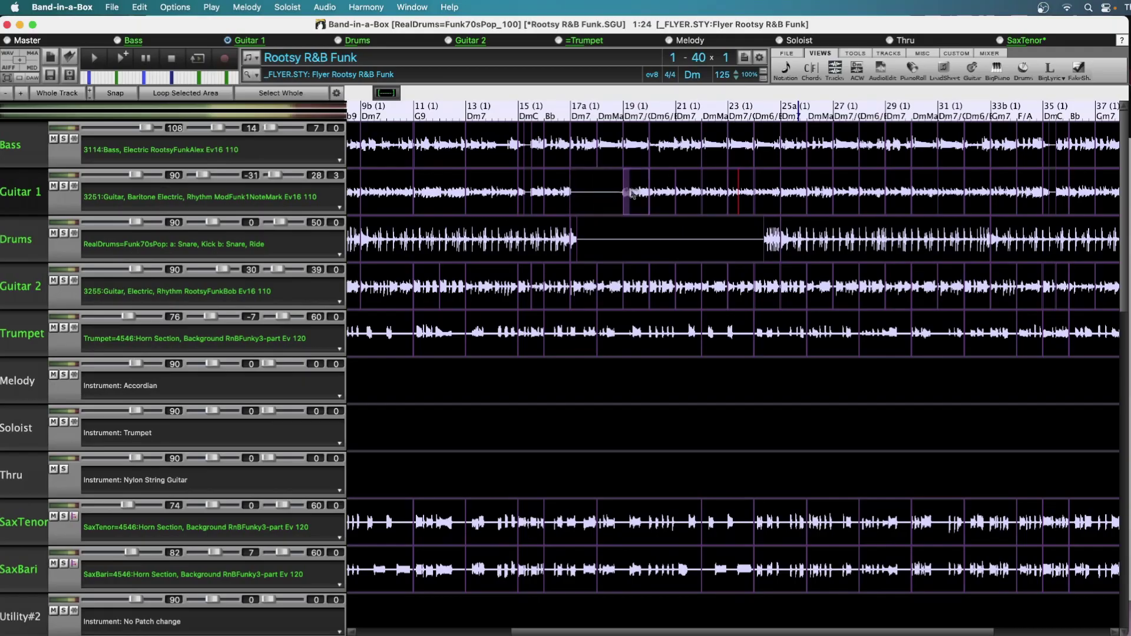
click(669, 193)
click(667, 193)
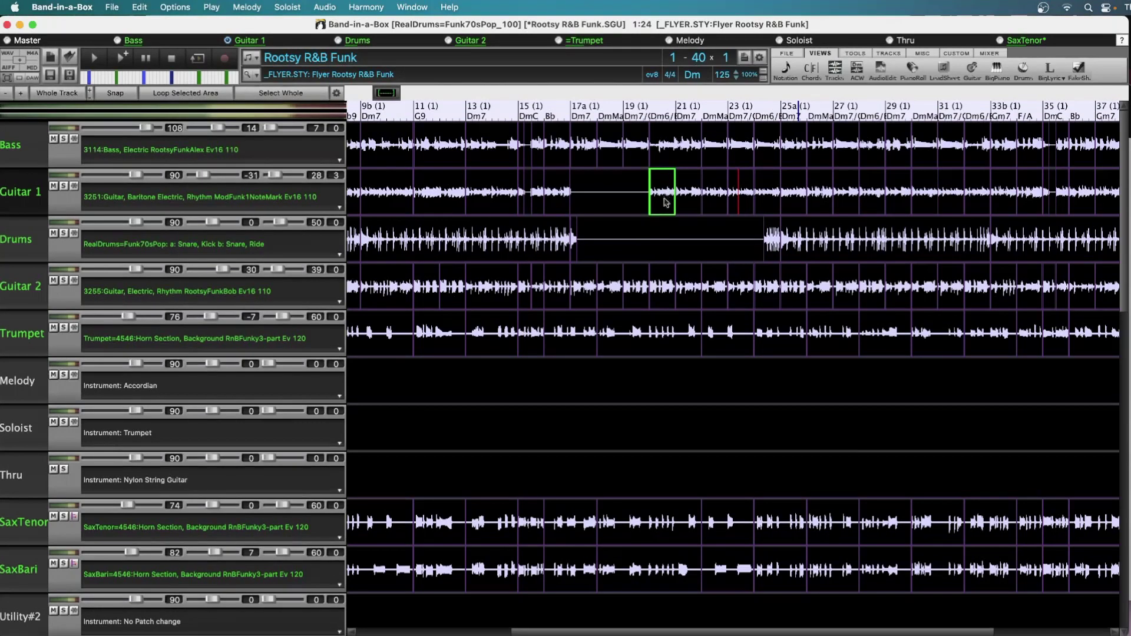
Step: Trim the start of the Guitar 1 region in bar 20 to late in that bar and play from mid bar 16 to check it
click(668, 232)
scroll(668, 231, up, 5)
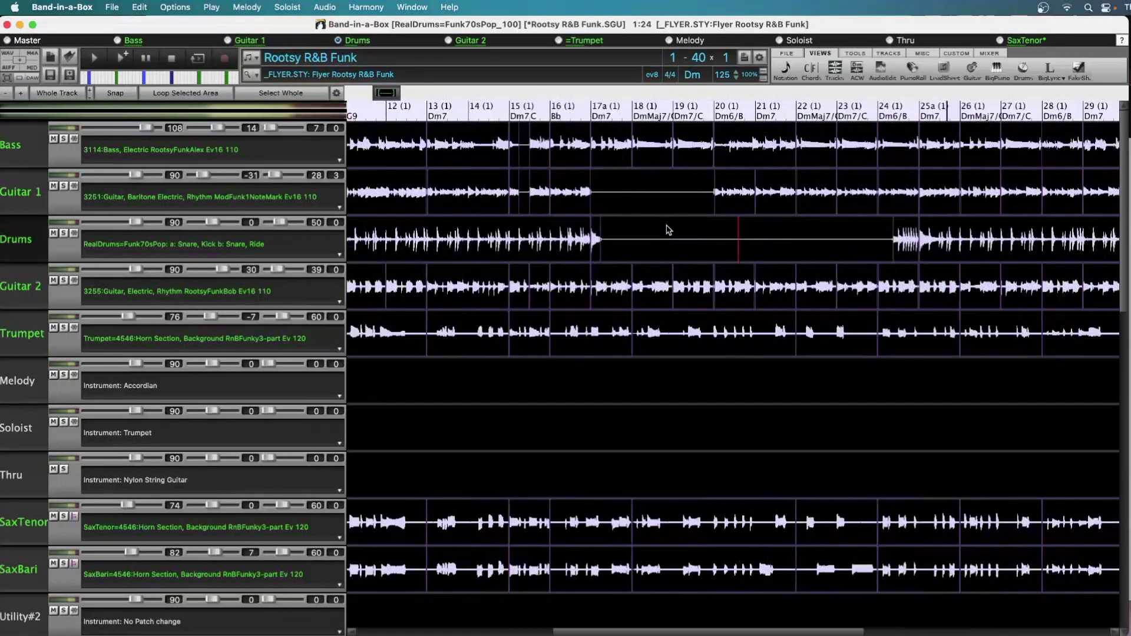
scroll(670, 228, up, 2)
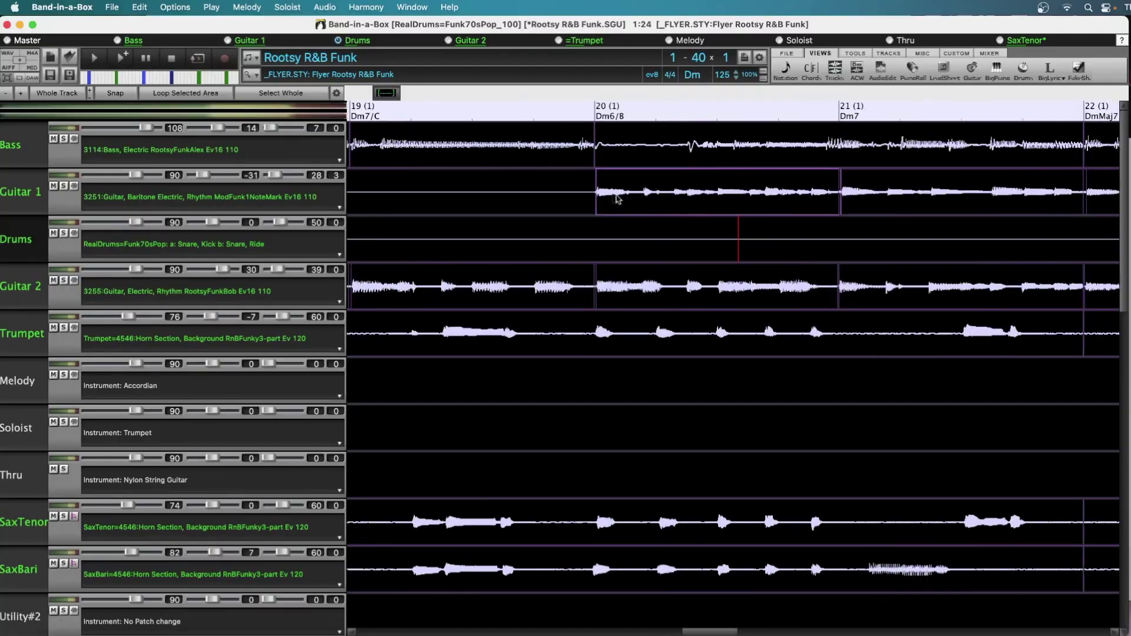
drag(840, 194, 769, 199)
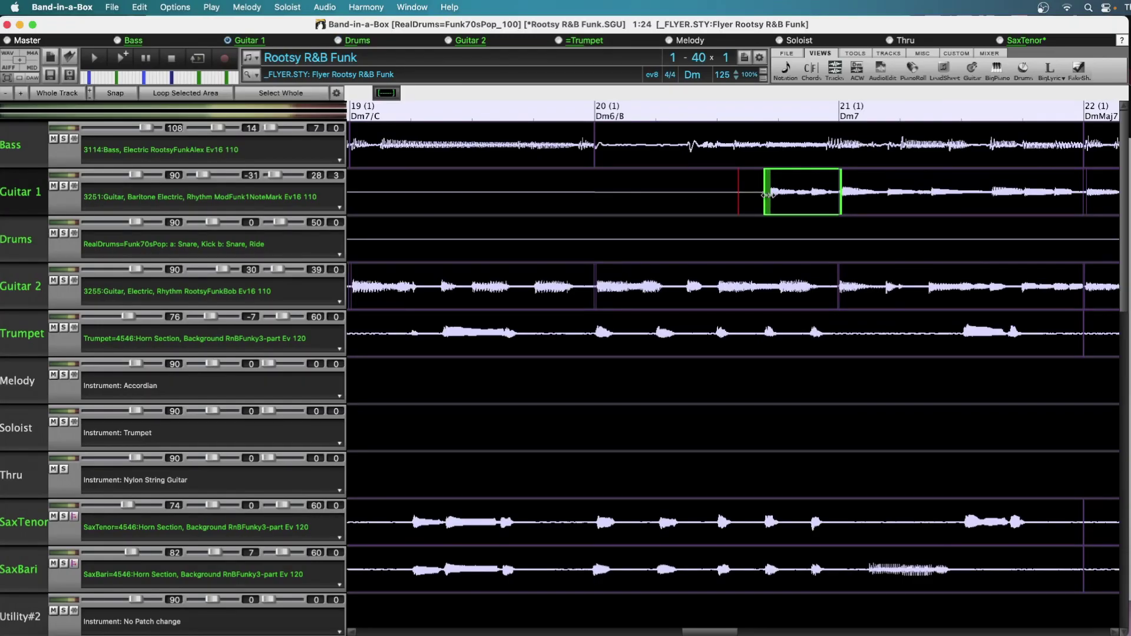
scroll(639, 219, down, 5)
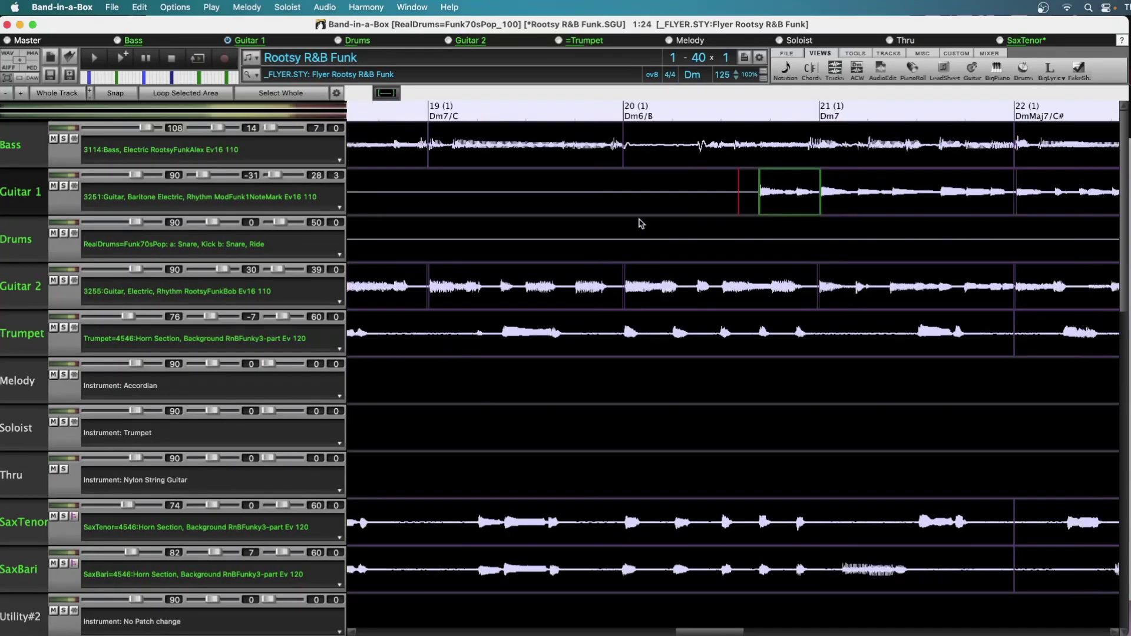
double_click(572, 377)
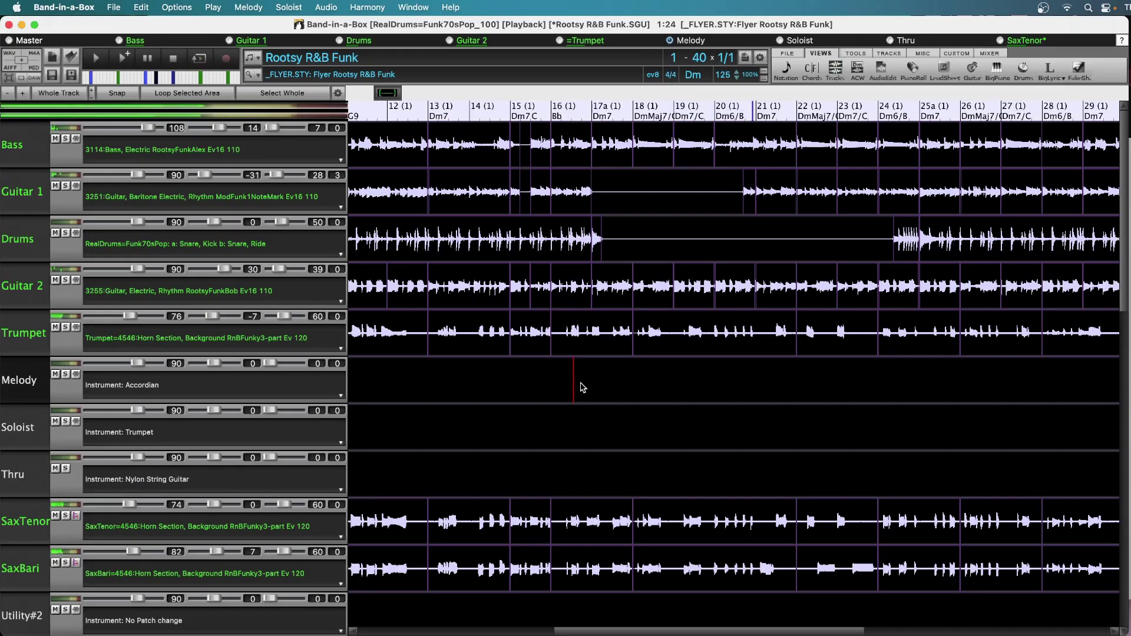
key(space)
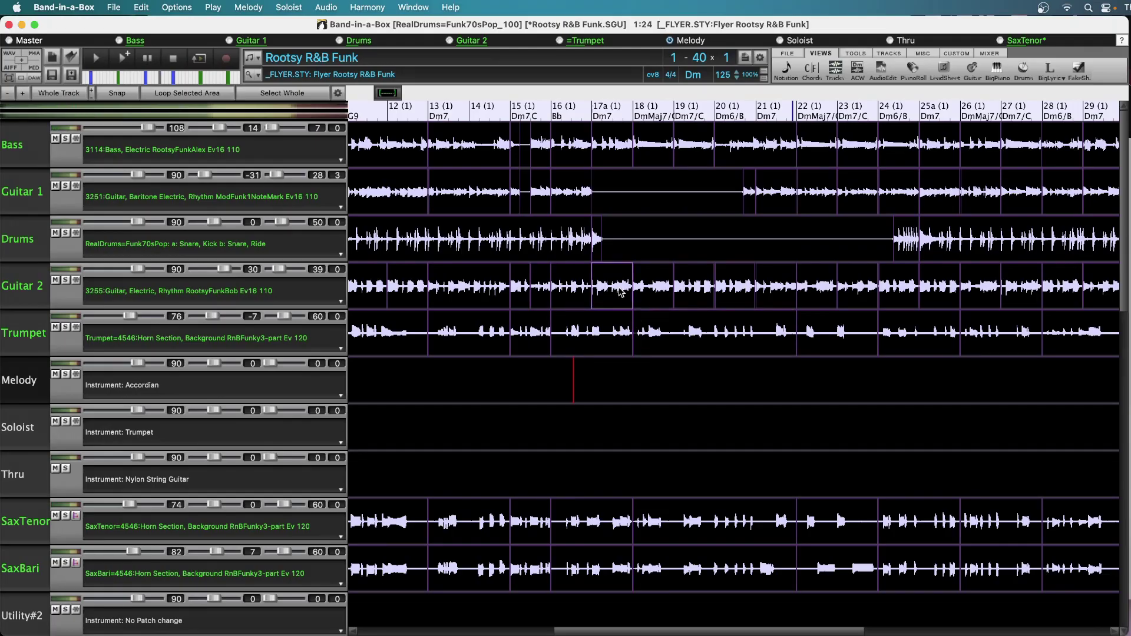
Step: Delete the Guitar 2 regions from bar 17 through 23 and trim the start of its bar 24 region to line up with the drum fill
mouse_move(661, 296)
mouse_down()
mouse_move(828, 283)
mouse_move(895, 293)
mouse_up()
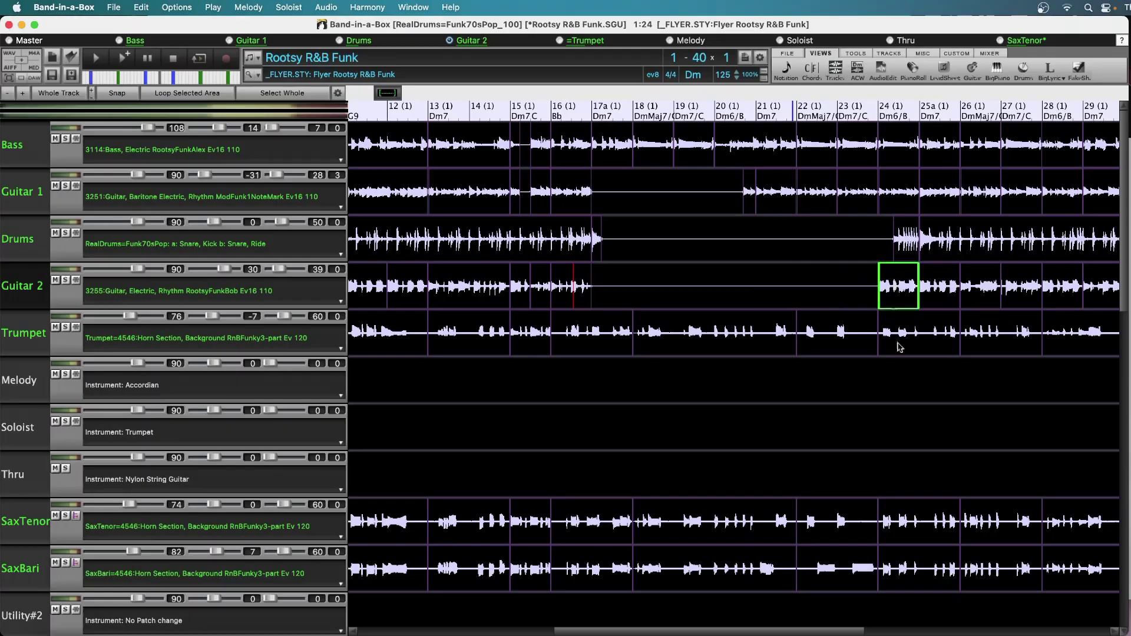
click(889, 373)
scroll(911, 383, up, 3)
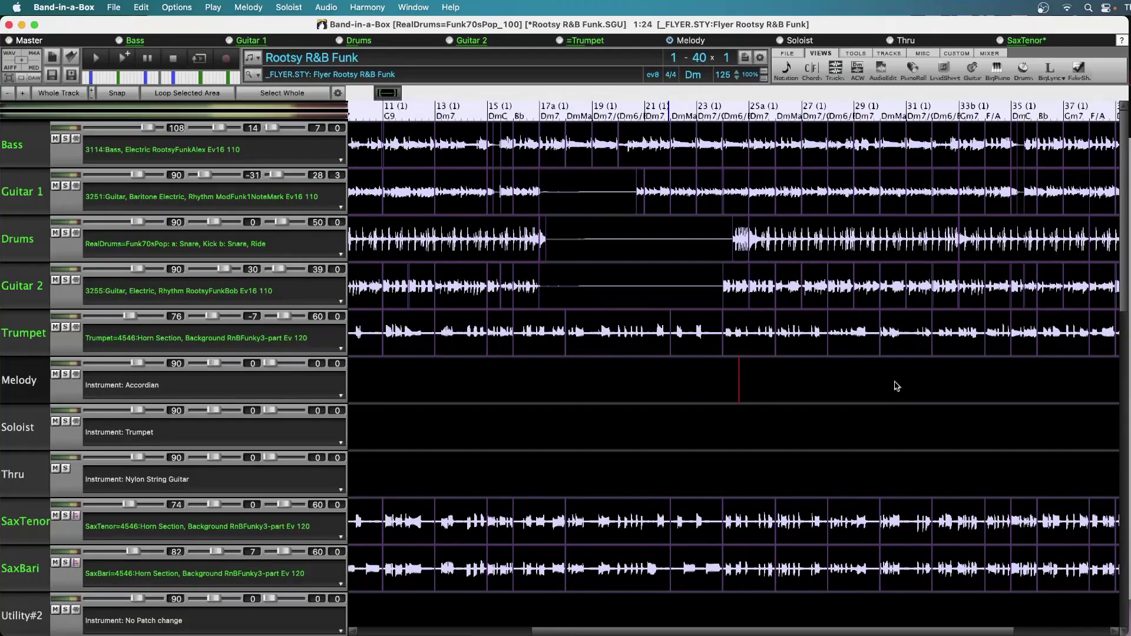
scroll(813, 367, up, 3)
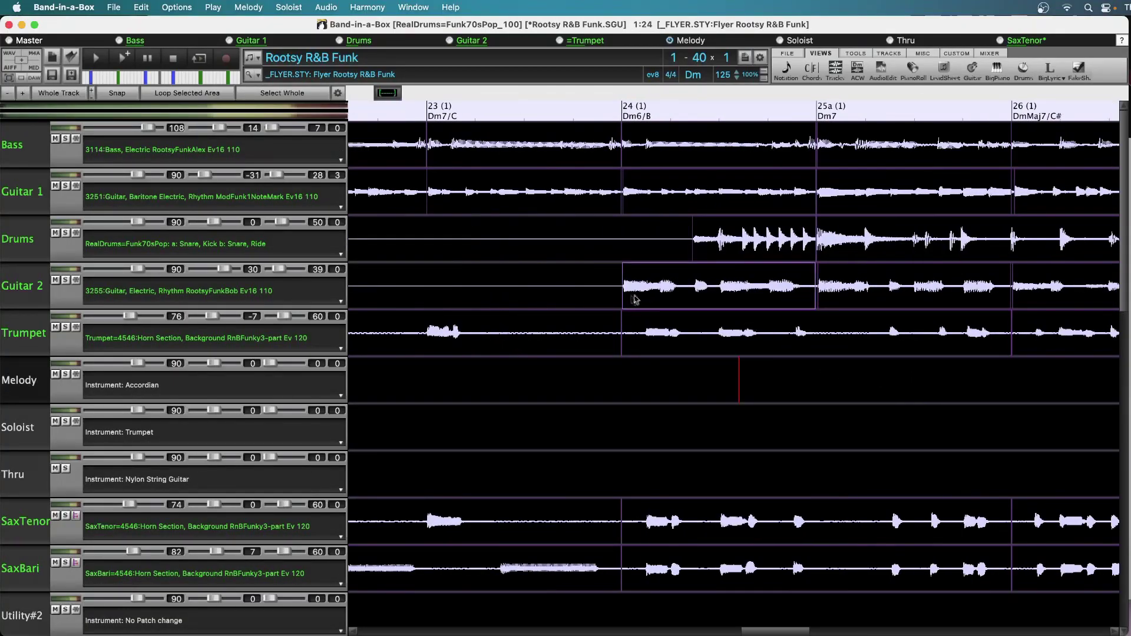
drag(623, 290, 695, 298)
Step: Play the tracks from bar 23 to hear Guitar 2 and the drums come back in together
click(503, 250)
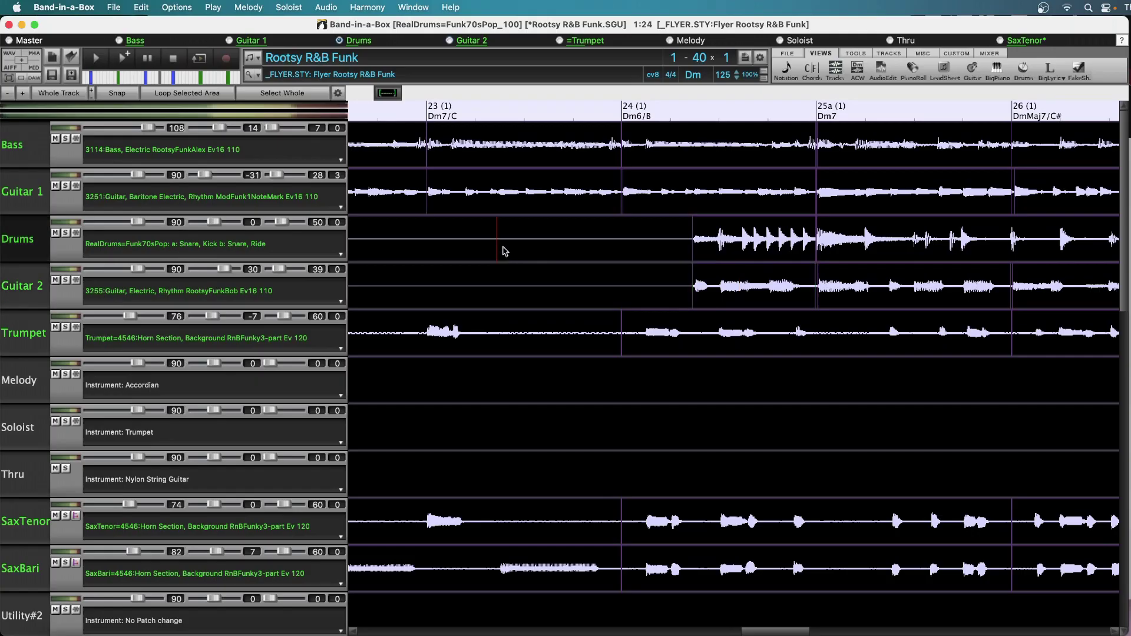
key(space)
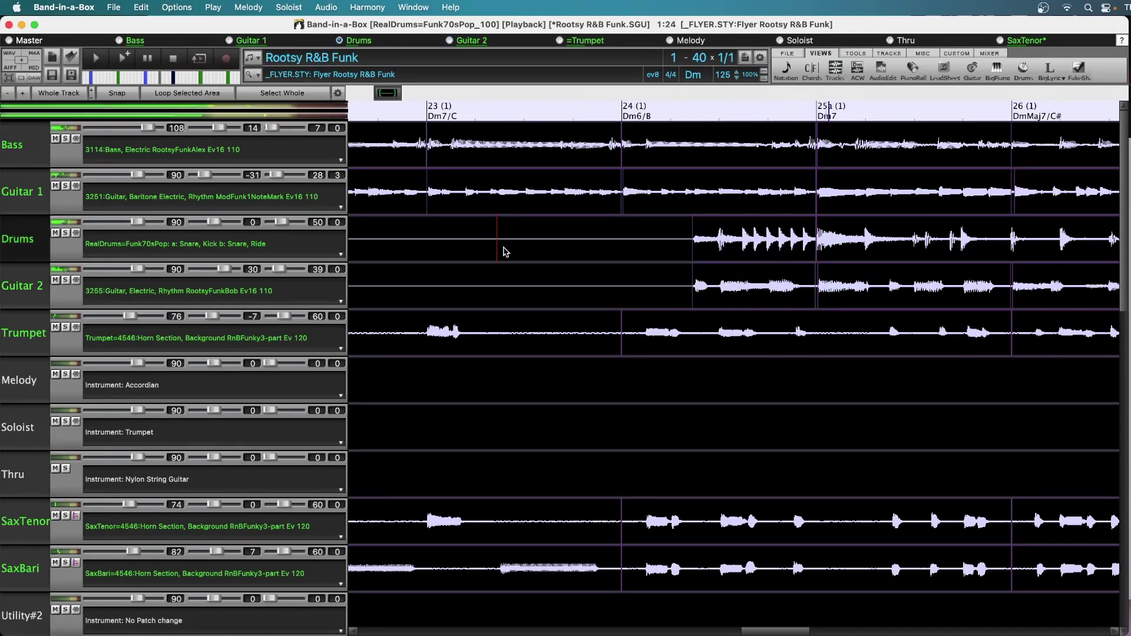
scroll(613, 257, down, 2)
scroll(613, 257, down, 3)
key(space)
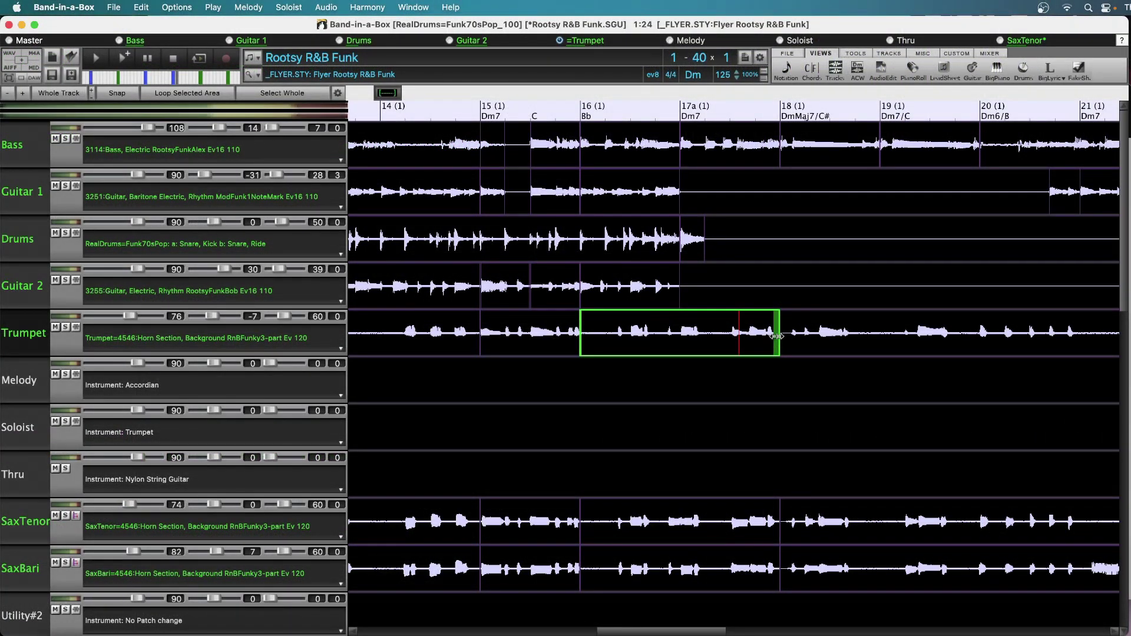
Step: Trim the end of the SaxTenor region at bar 16 back to where the drums stop in bar 17
click(763, 513)
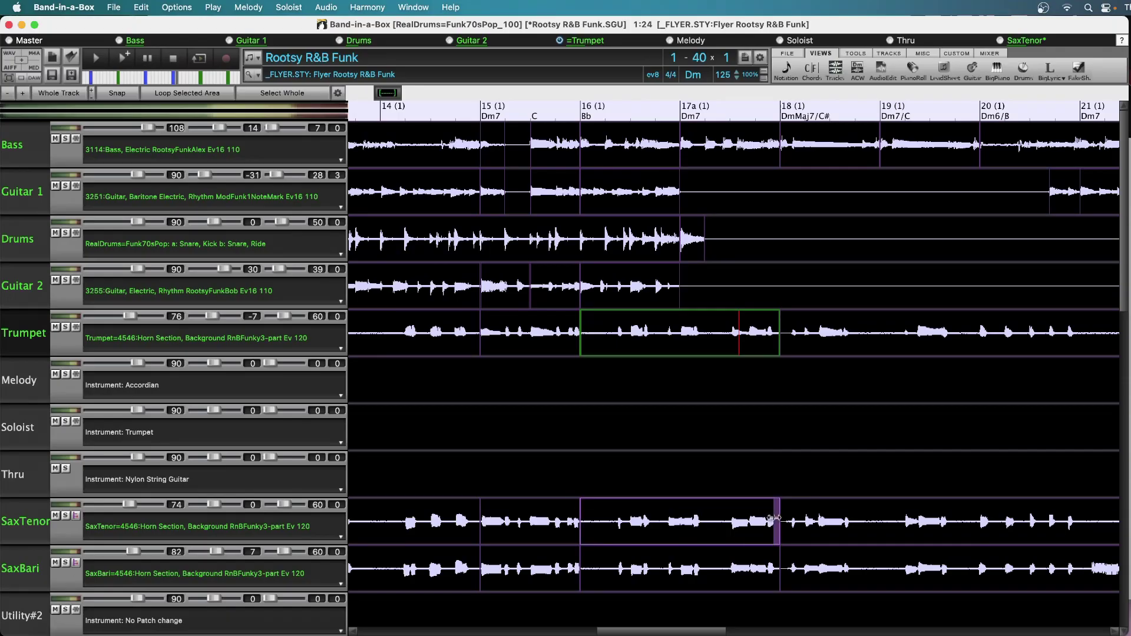
drag(775, 523, 701, 541)
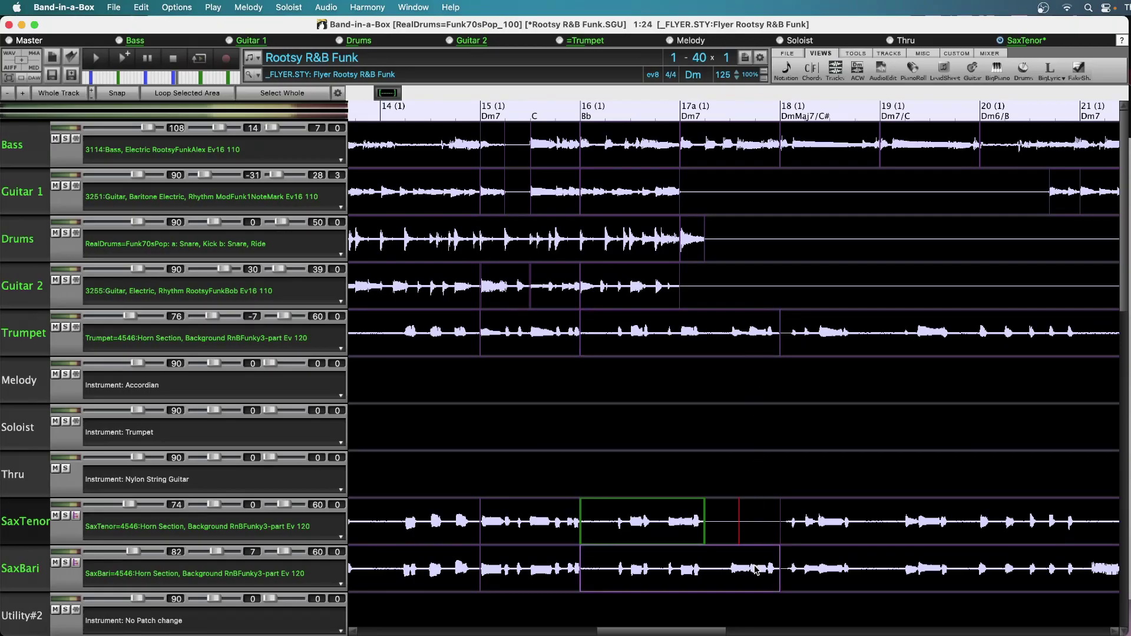
click(830, 488)
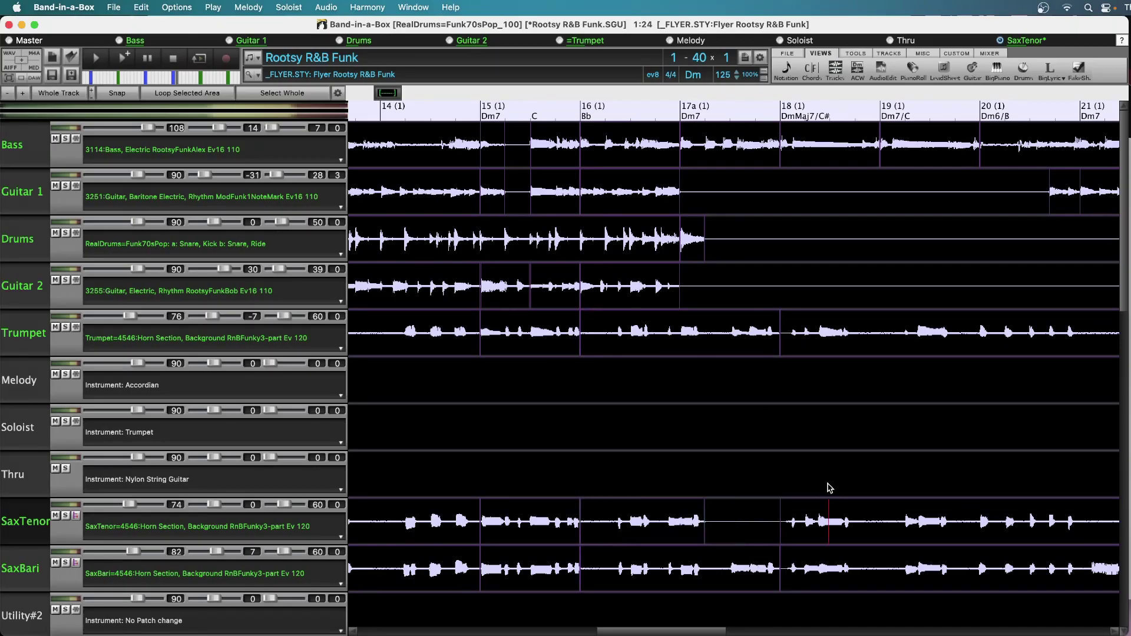
scroll(835, 489, down, 3)
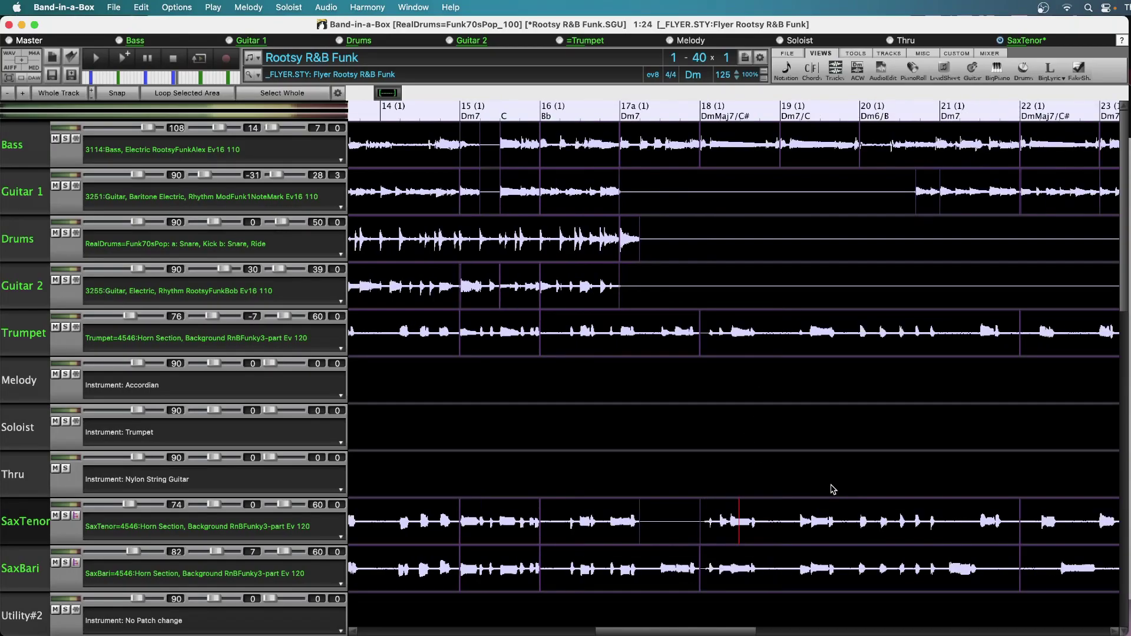
Step: Delete the SaxTenor region spanning bars 18 to 21 and play from bar 14 to hear the break
click(787, 529)
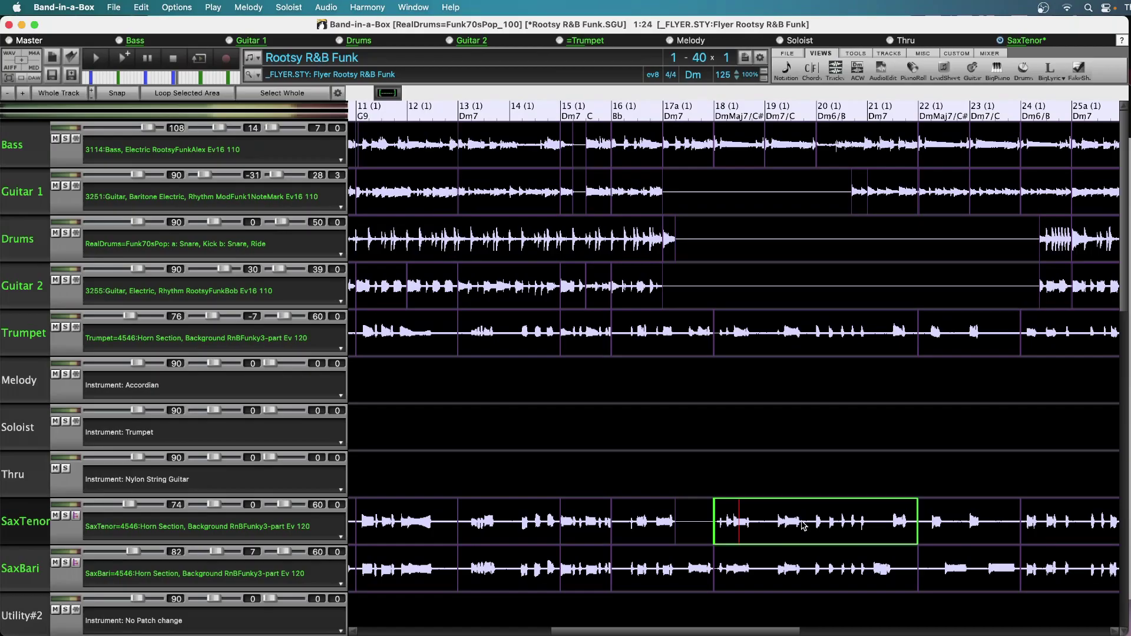
key(Delete)
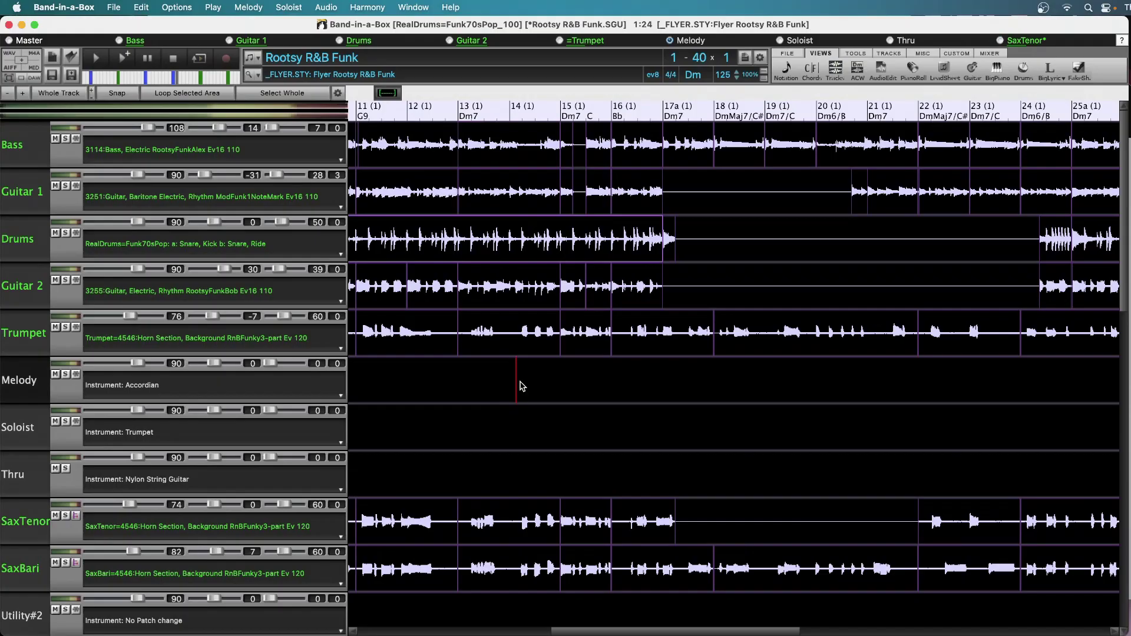
key(space)
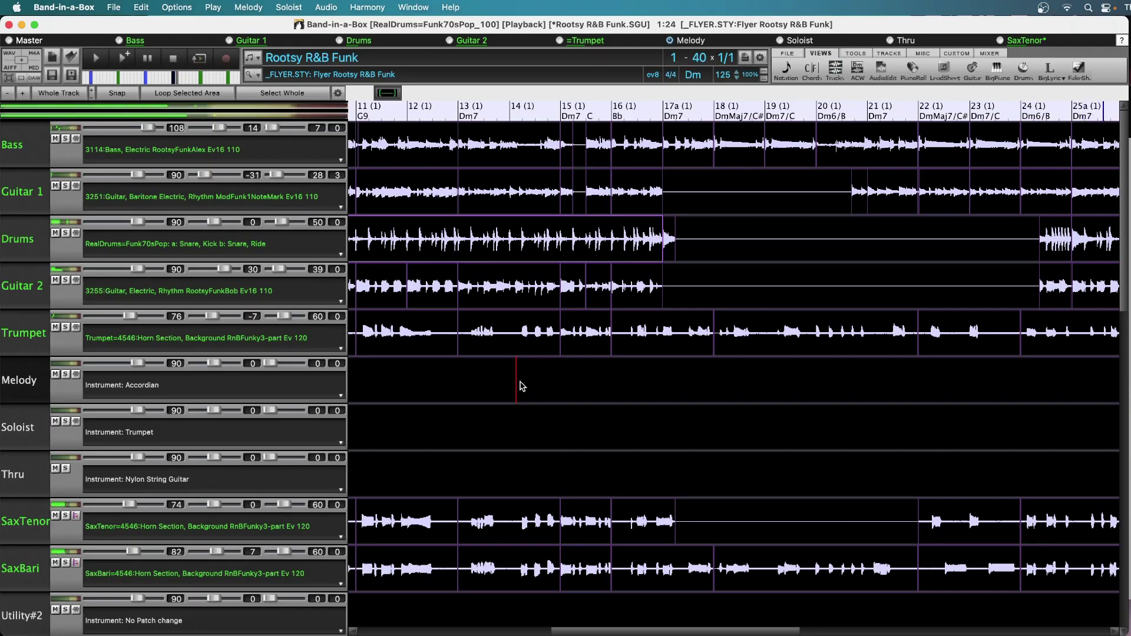
key(Escape)
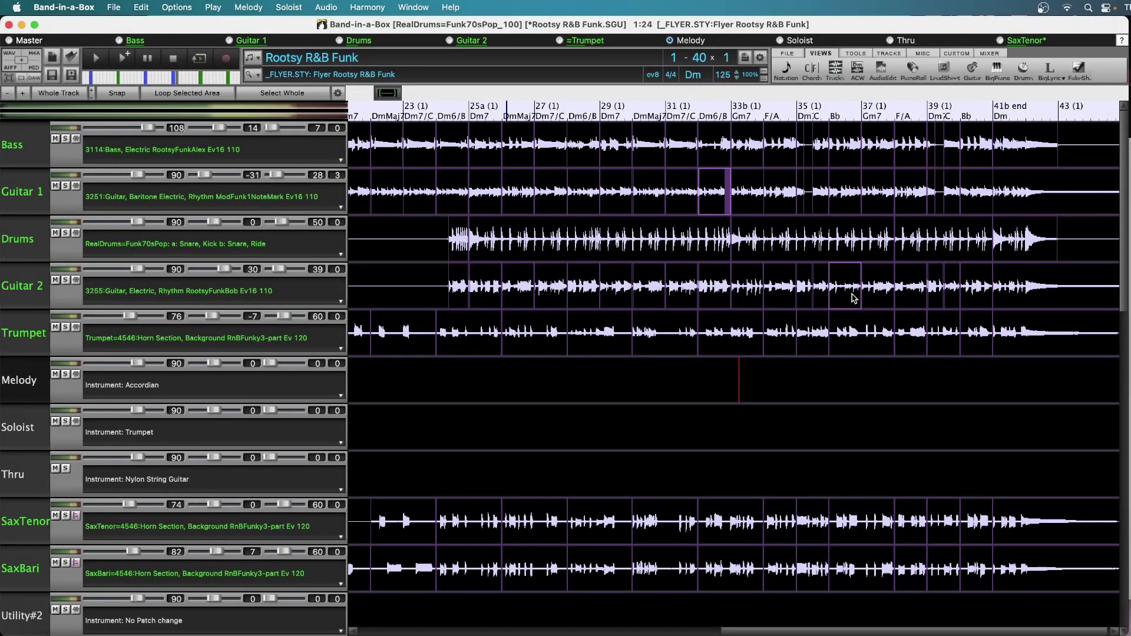
Step: Select the drums region at bar 33 and turn on Snap for region editing
drag(745, 245, 805, 255)
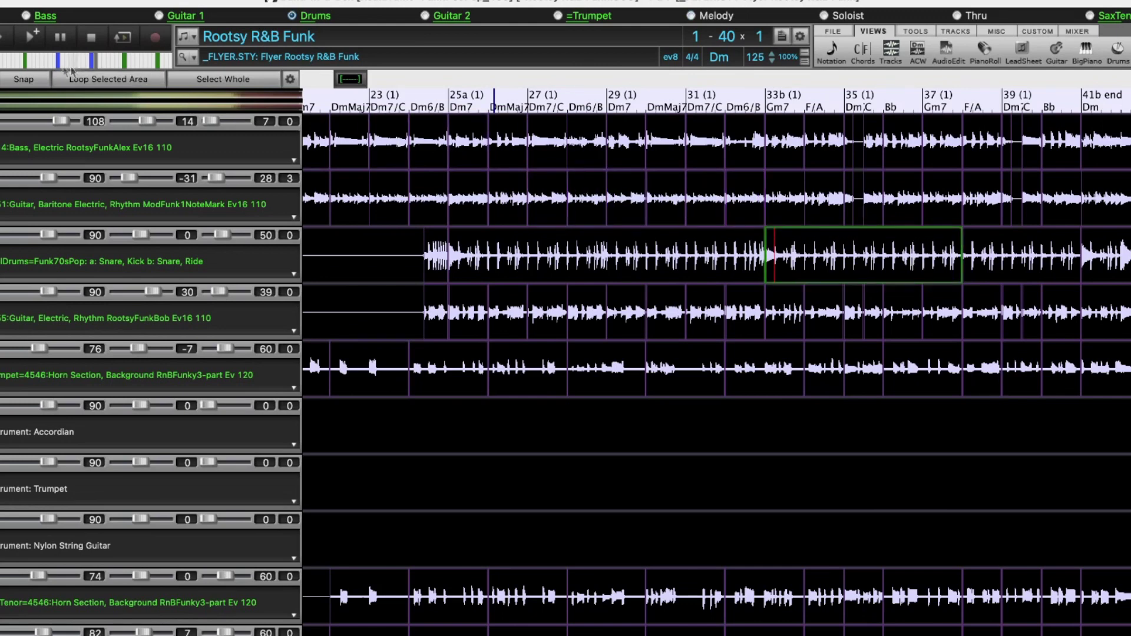
click(24, 80)
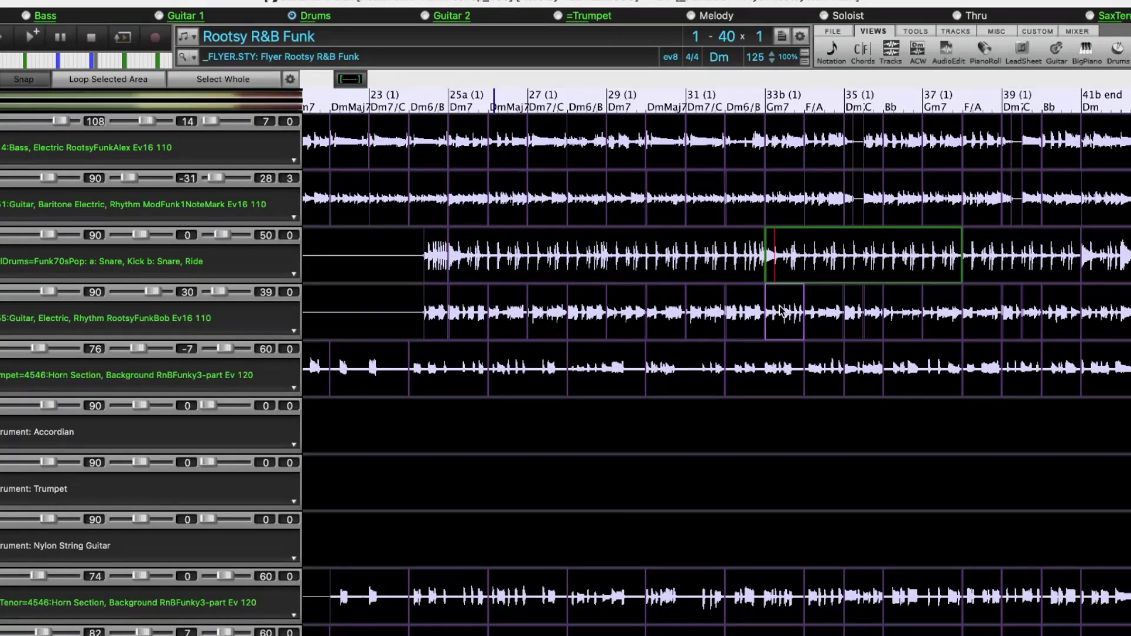
scroll(782, 311, up, 5)
click(723, 262)
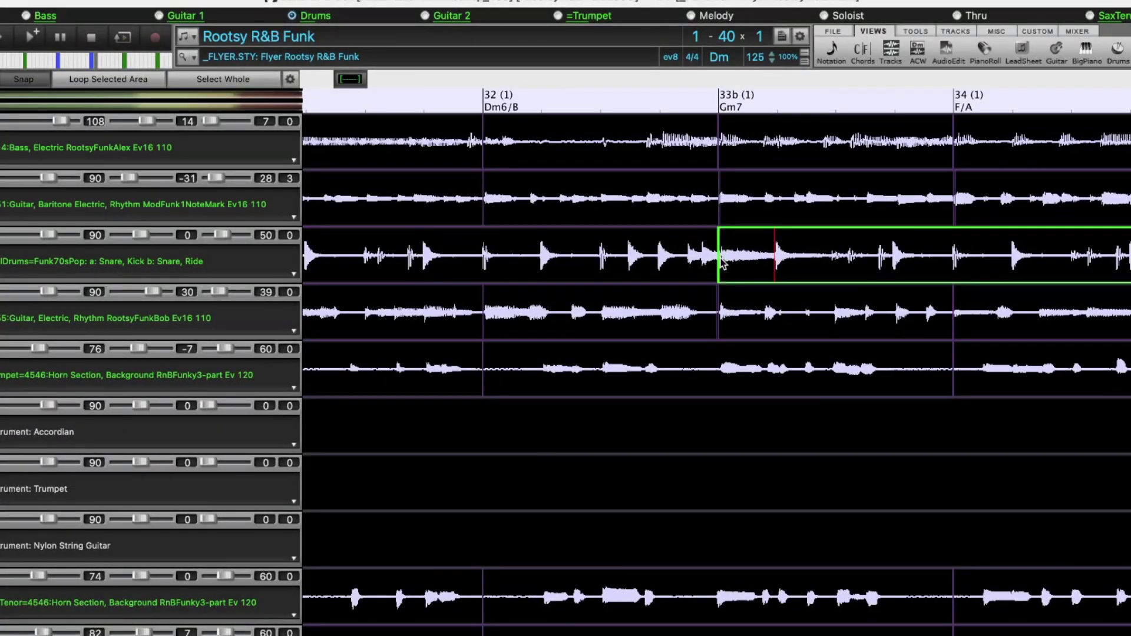
scroll(707, 263, down, 2)
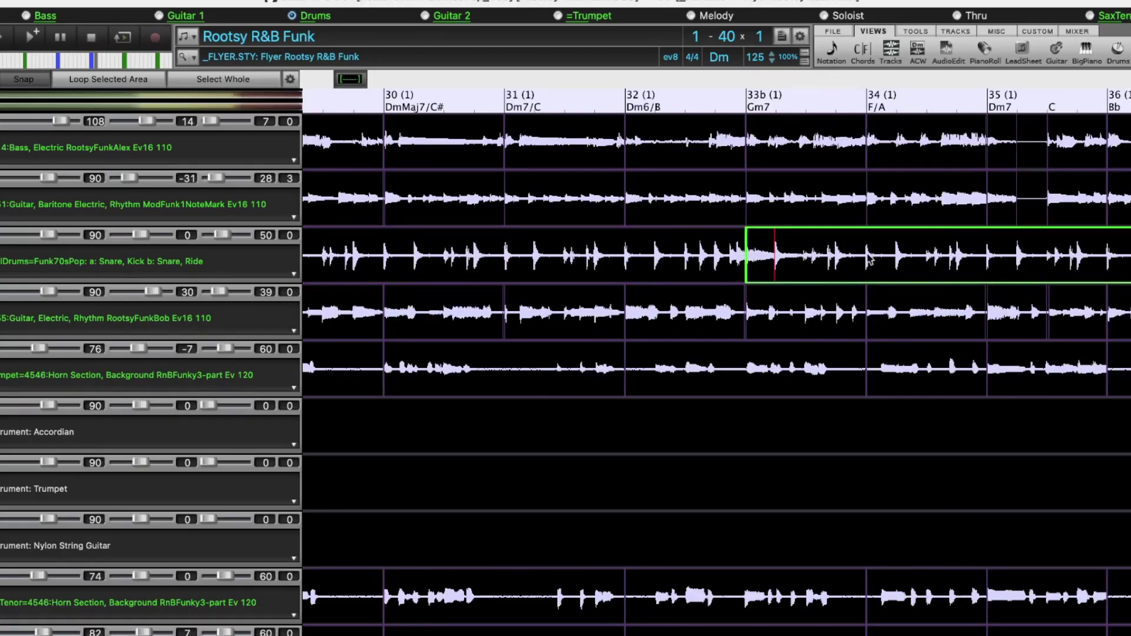
scroll(891, 258, down, 2)
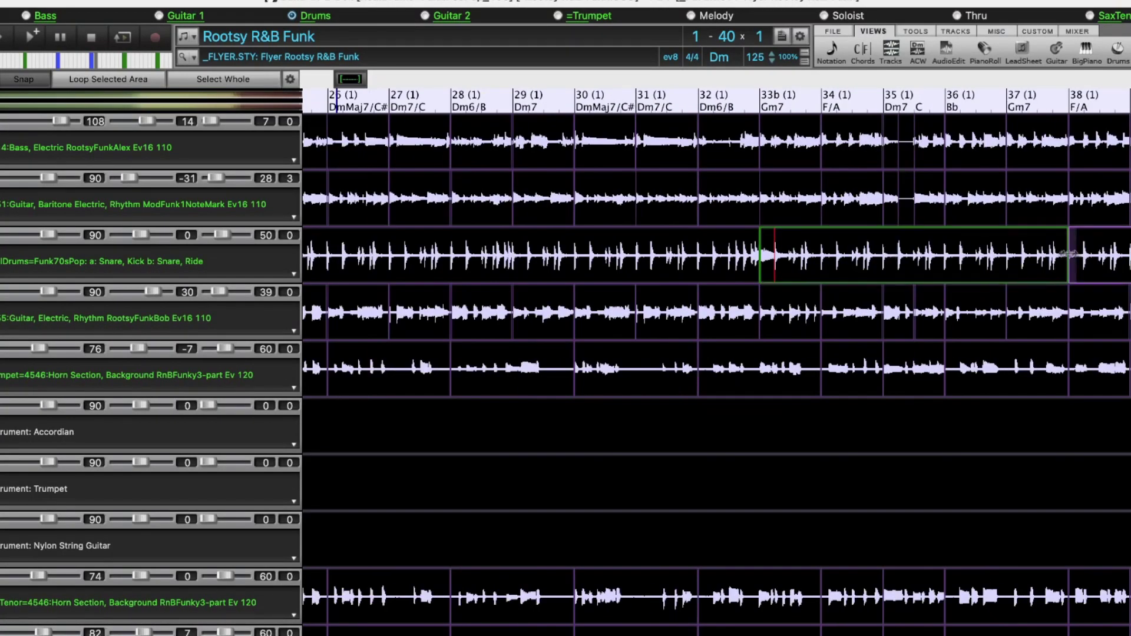
Step: Trim the end of the bar 33 drums region to bar 35 and the start of the bar 38 drums region to bar 40
drag(1063, 258, 882, 257)
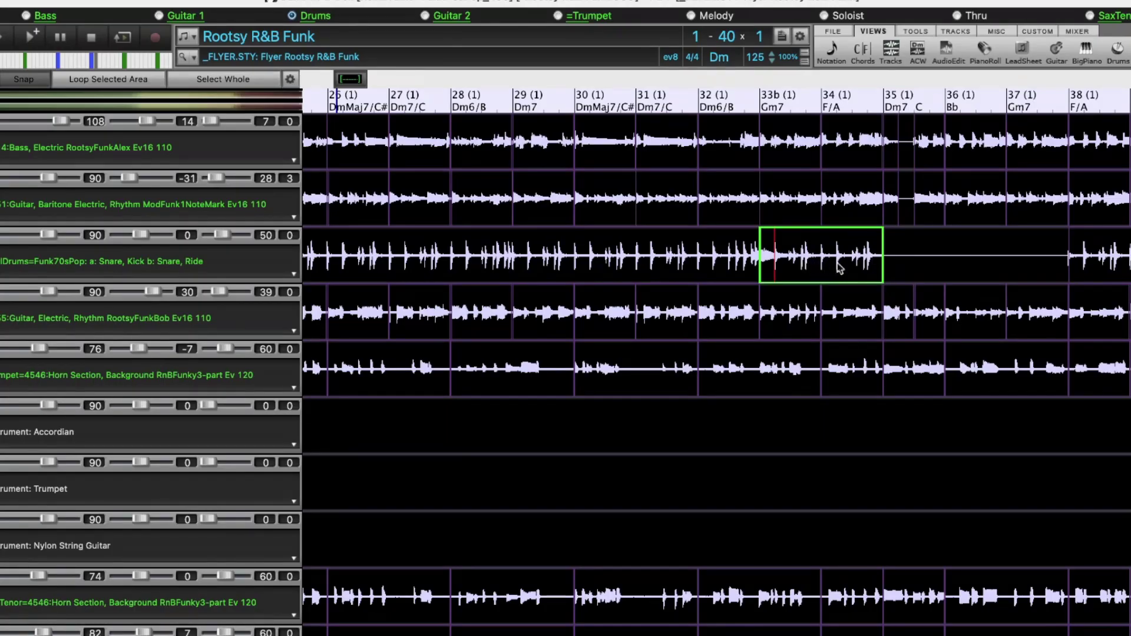
scroll(975, 250, down, 2)
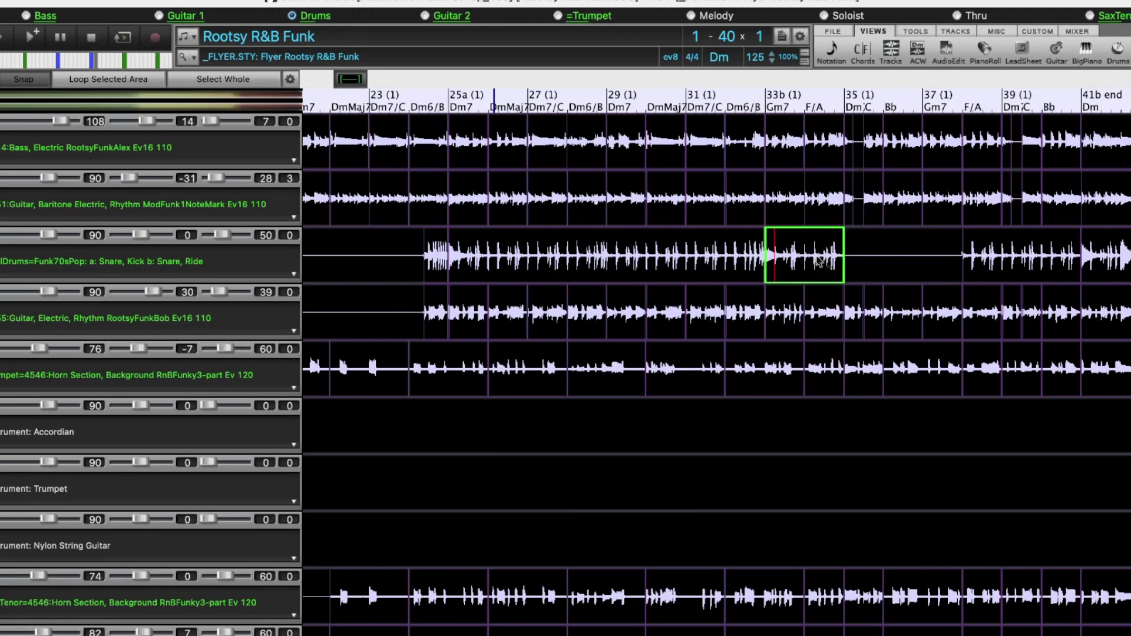
drag(966, 258, 1046, 260)
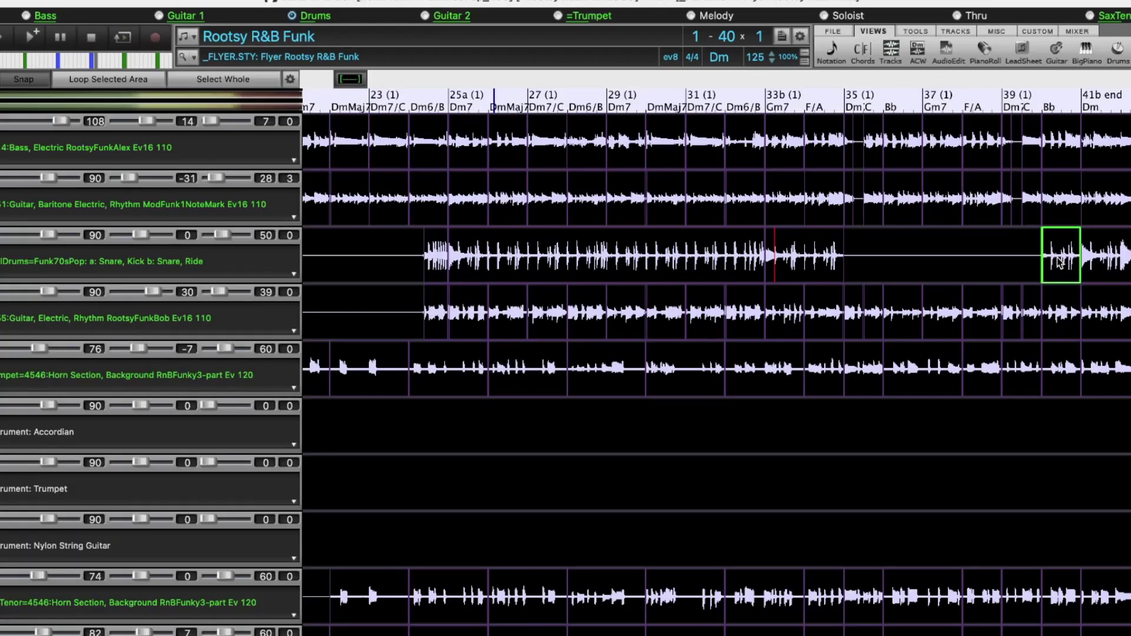
Step: Loop the two-bar drums region at bar 33 out to the middle of bar 37
click(827, 262)
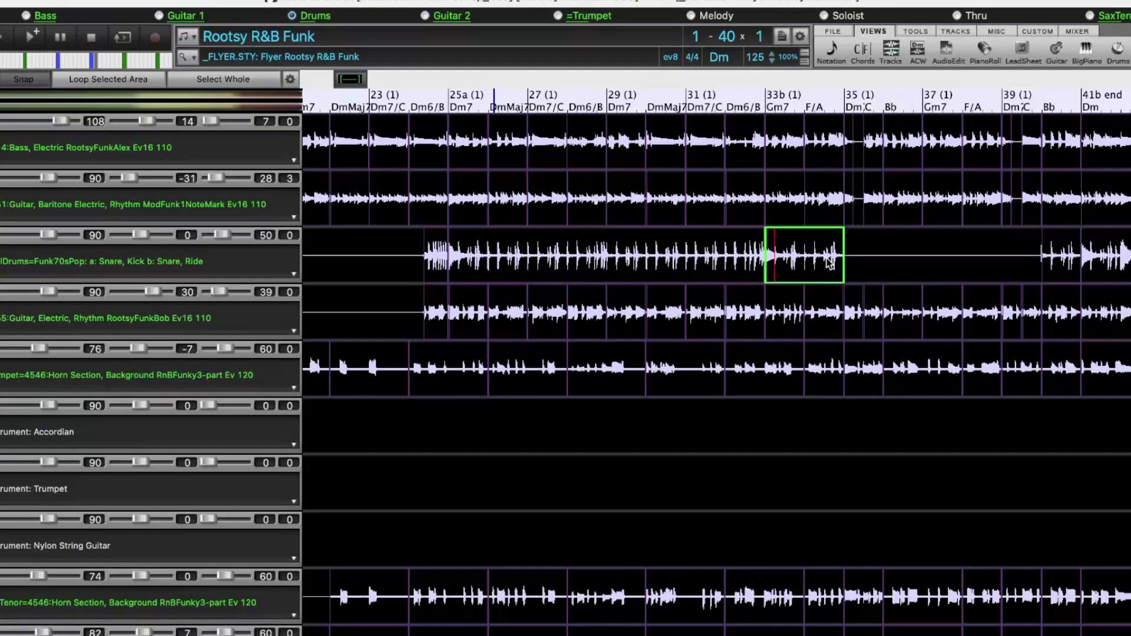
scroll(827, 263, up, 3)
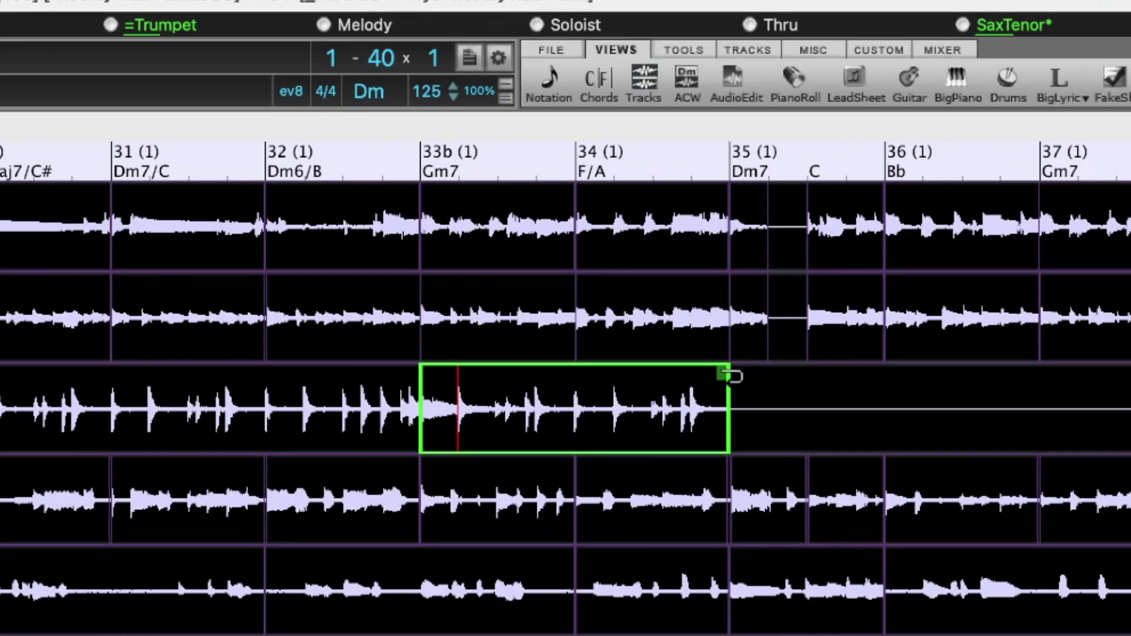
drag(758, 370, 1110, 386)
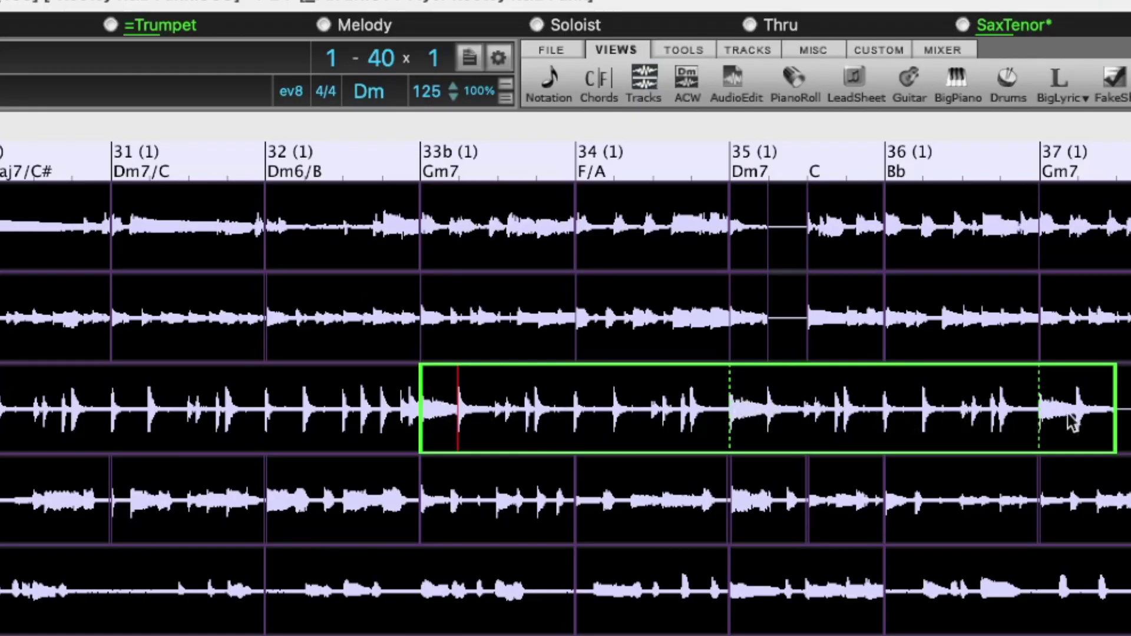
scroll(943, 612, right, 5)
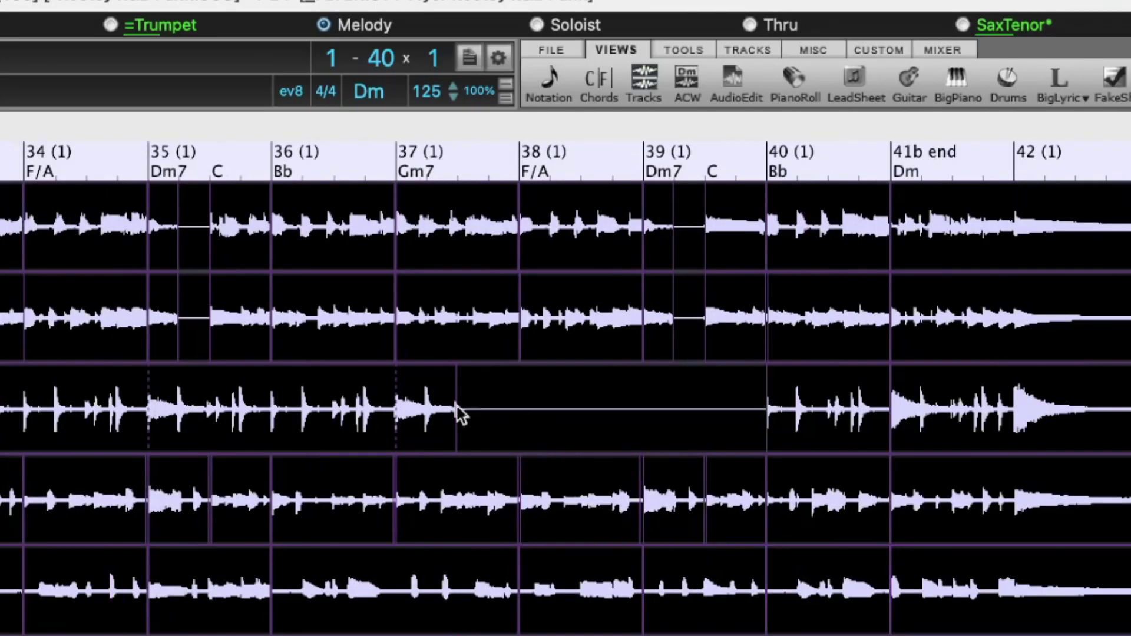
Step: Extend the looped drums region to bar 40 and play from between bars 32 and 33 to hear it
drag(483, 408, 761, 414)
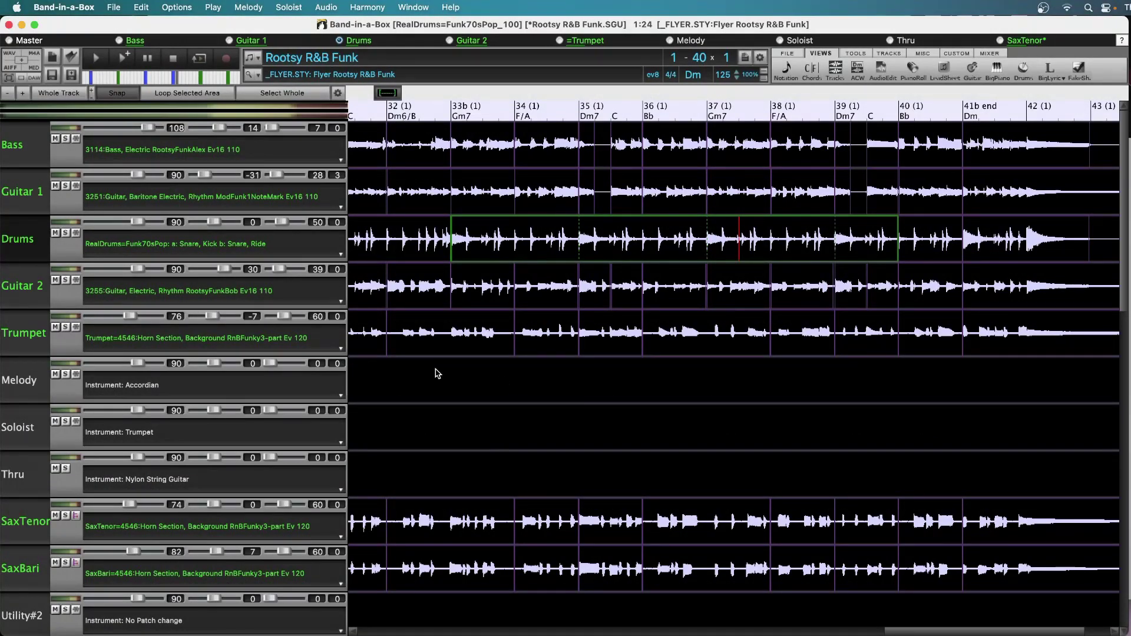
click(435, 380)
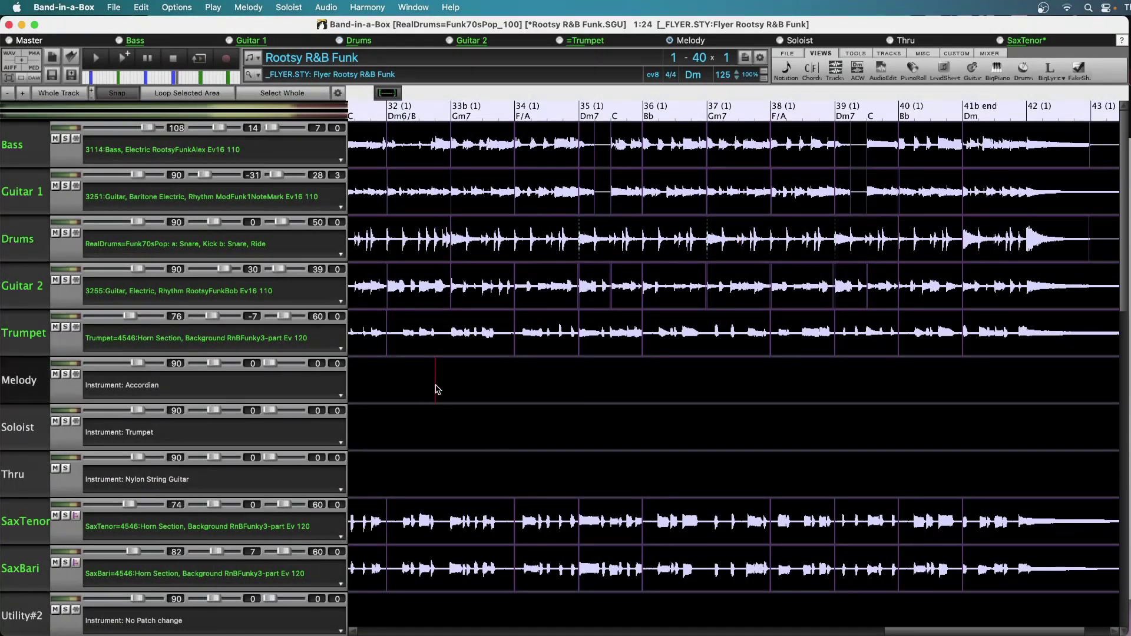
key(space)
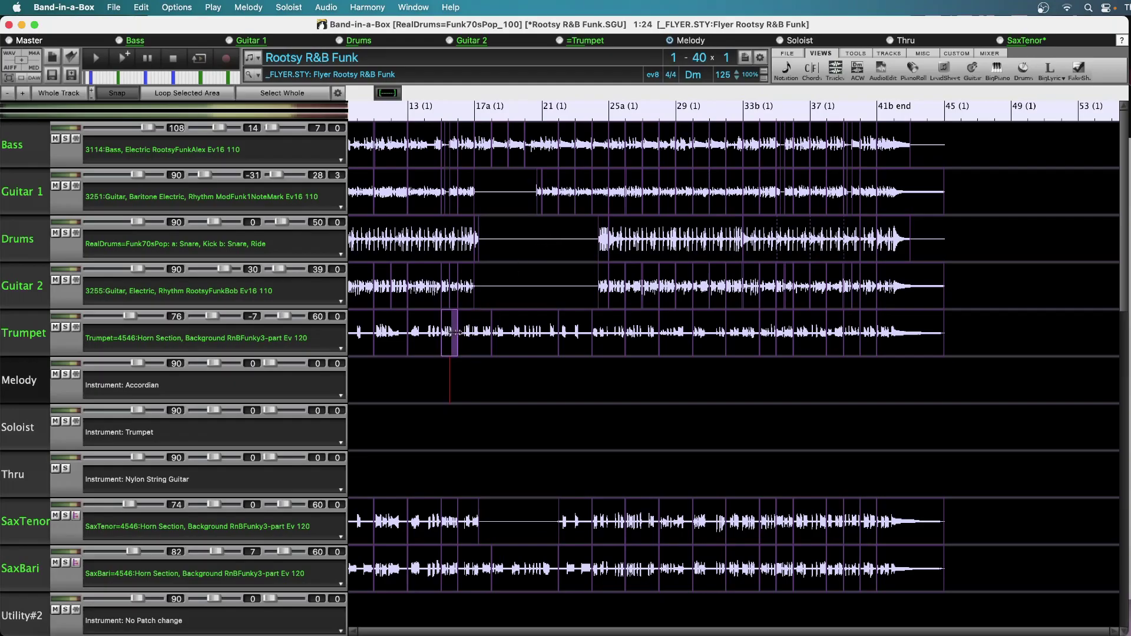
Step: Play the song from about bar 15 to hear the edited breaks and the looped drums
click(442, 377)
key(space)
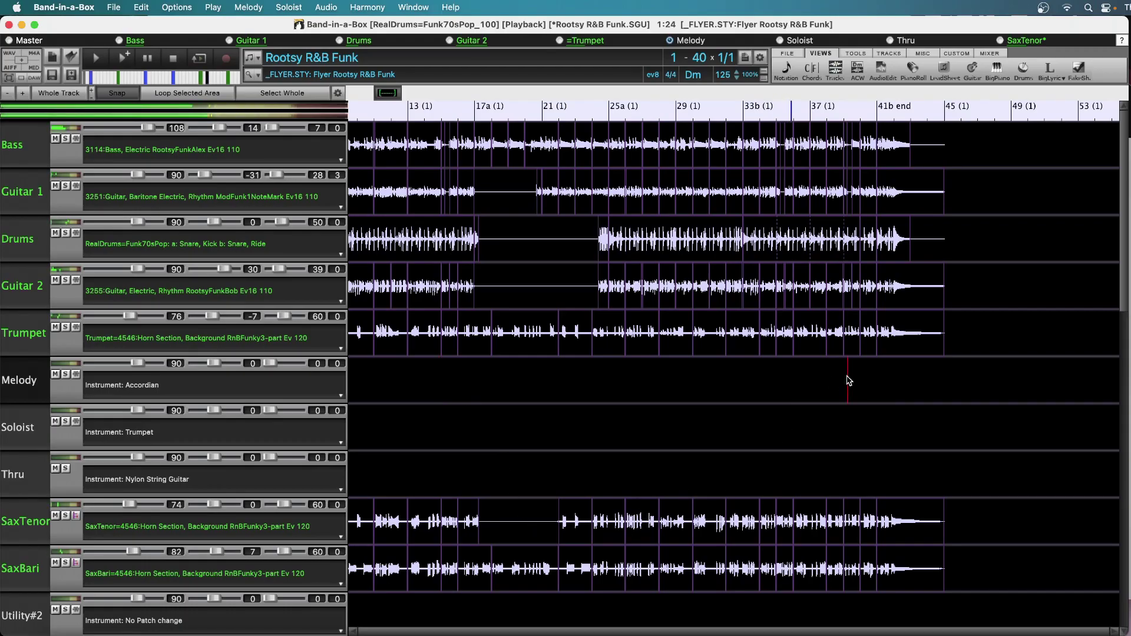
scroll(849, 380, up, 5)
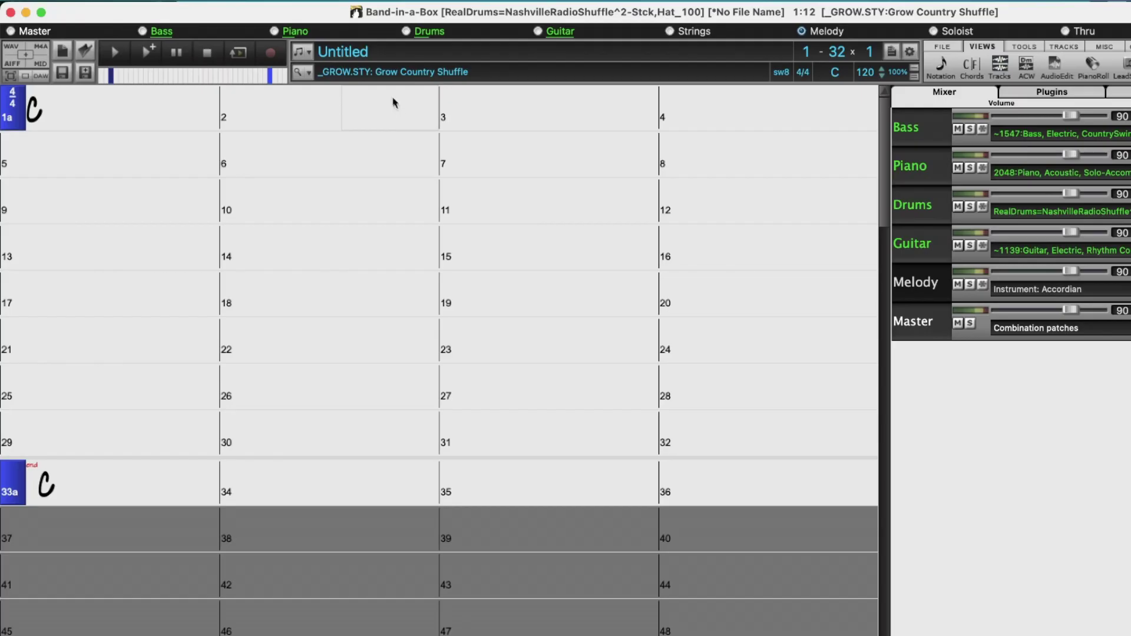
Step: Title the untitled song "My new country song"
click(378, 54)
text(My )
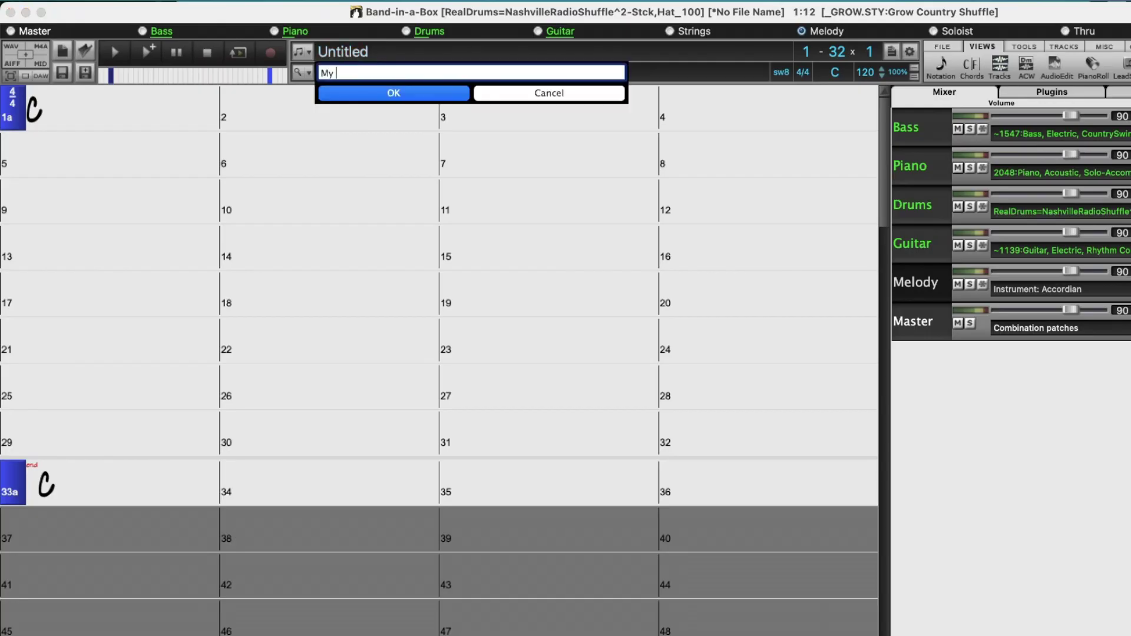
text(new country song)
key(Return)
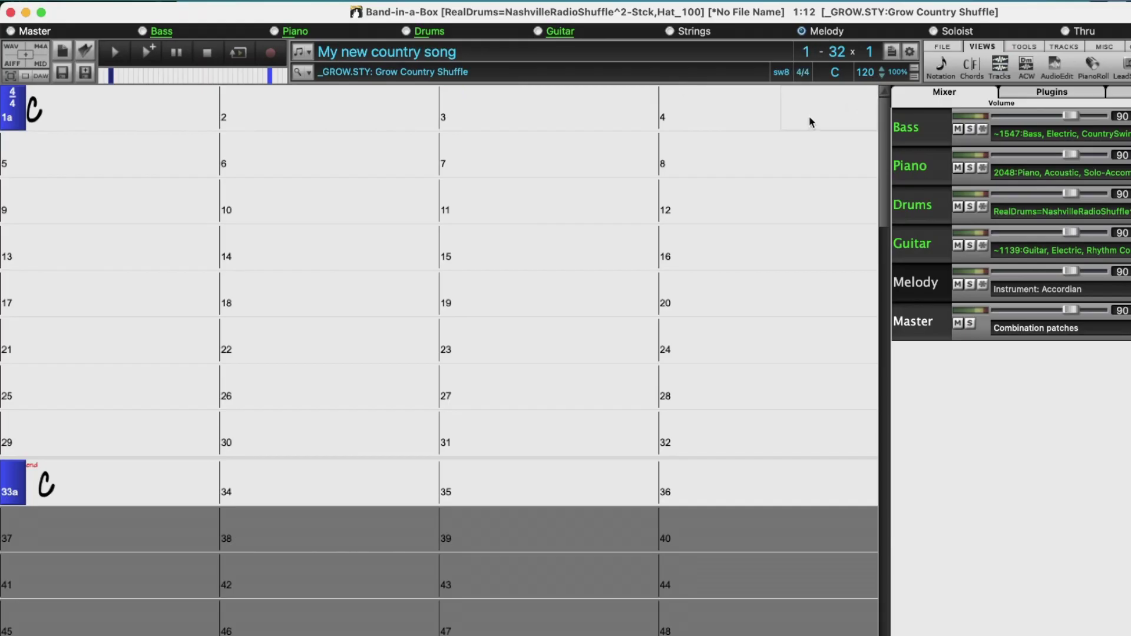
Step: Open the Chord Builder for bar 1 and show its Progression Builder
right_click(94, 111)
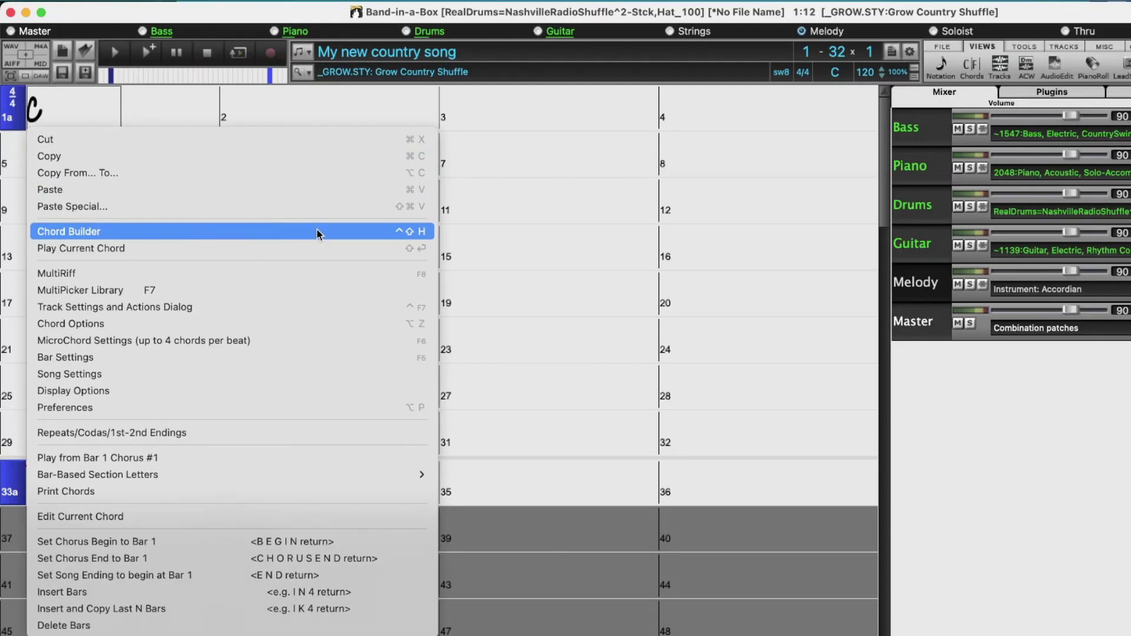
click(424, 232)
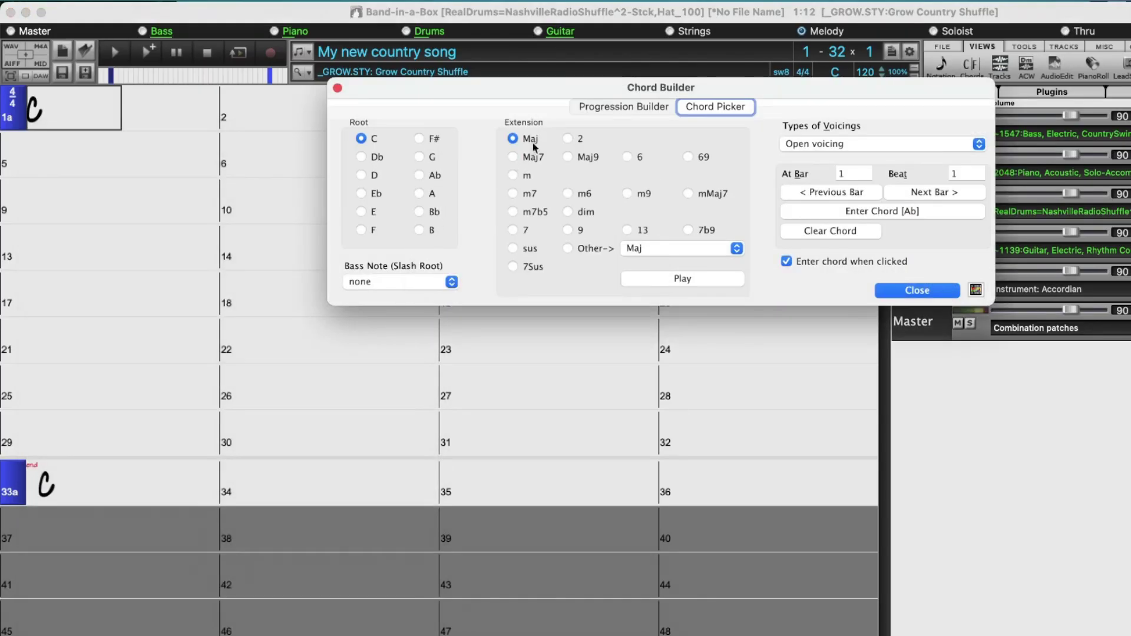
click(598, 107)
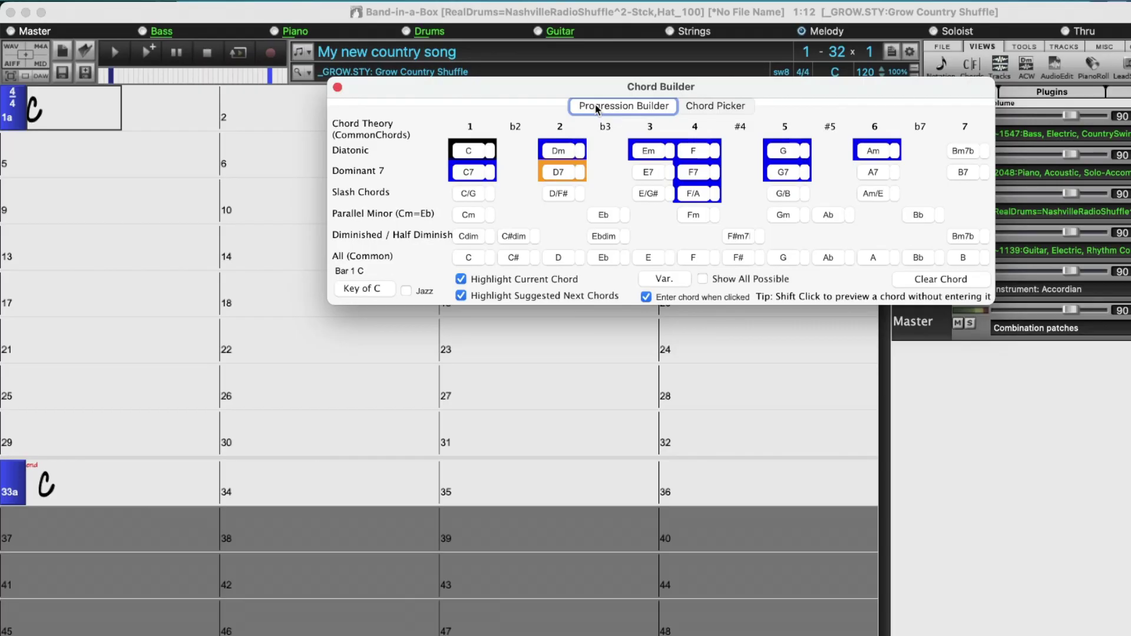
Step: Select bar 2 and preview C alternating with the suggested Dm, Em, F and G chords
click(292, 110)
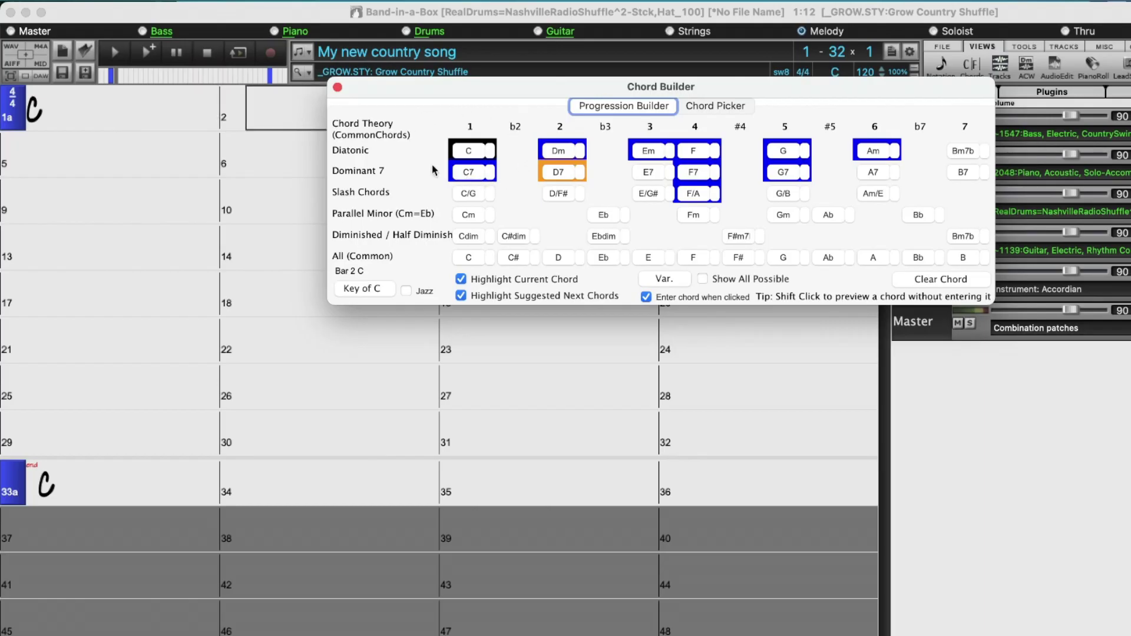
mouse_move(432, 170)
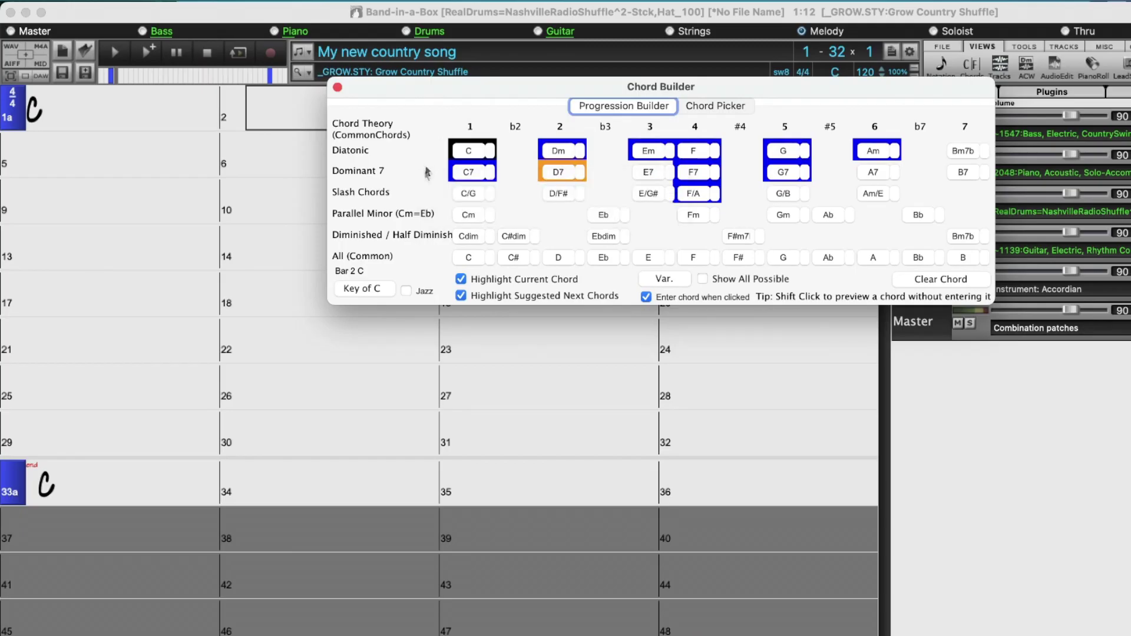
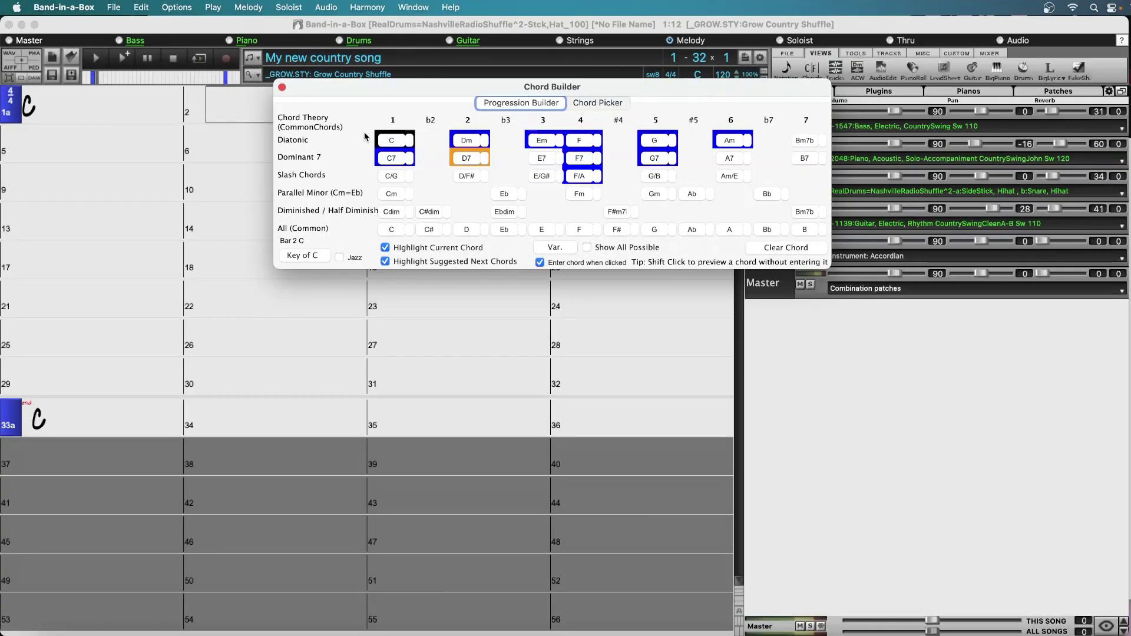
click(393, 142)
click(467, 142)
click(399, 142)
click(541, 142)
click(399, 141)
click(581, 144)
click(399, 142)
click(651, 143)
Step: Preview C against the D7 suggestion and enter C7 in bar 2
click(390, 141)
click(393, 142)
click(467, 160)
click(402, 144)
click(392, 156)
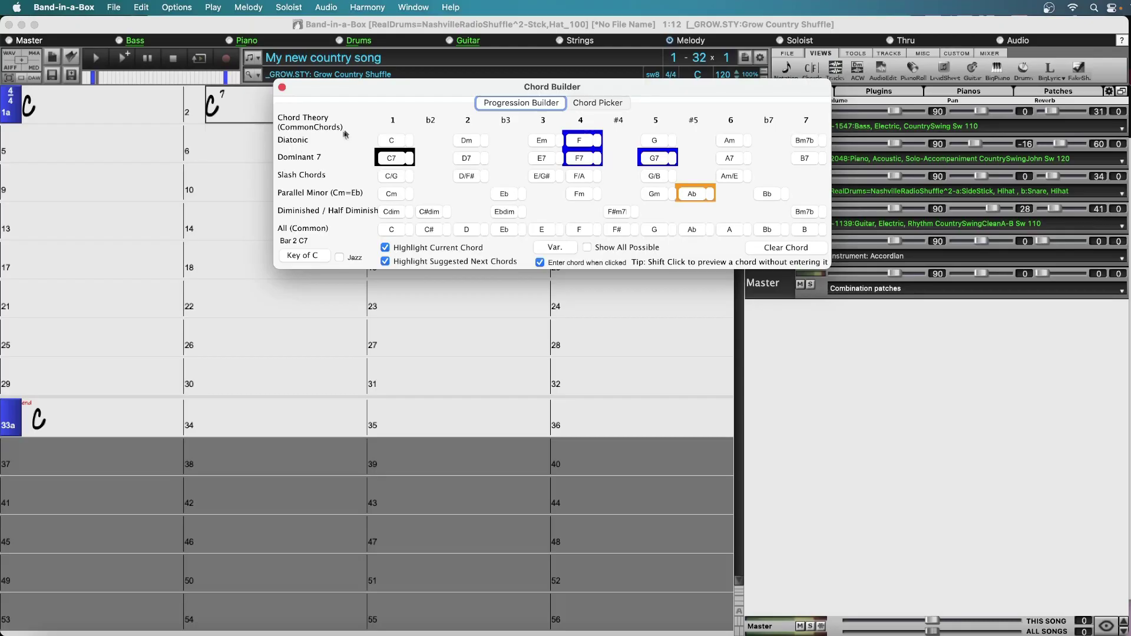
Step: Move the Chord Builder clear of the first bars of the chord sheet and enter F in bar 3
drag(413, 87, 277, 252)
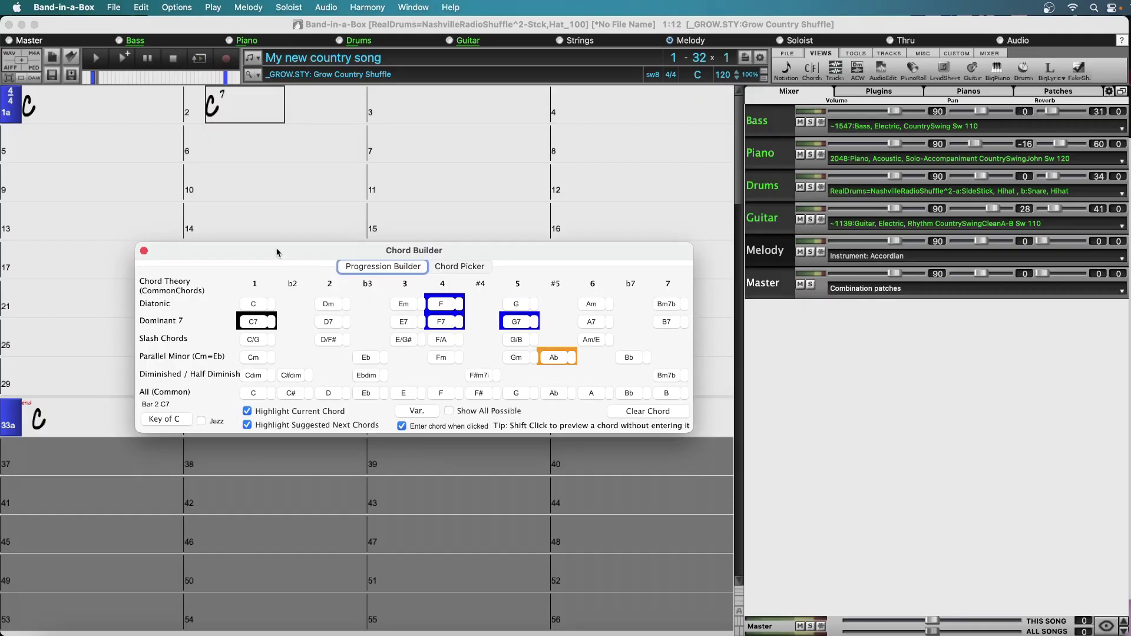
click(436, 105)
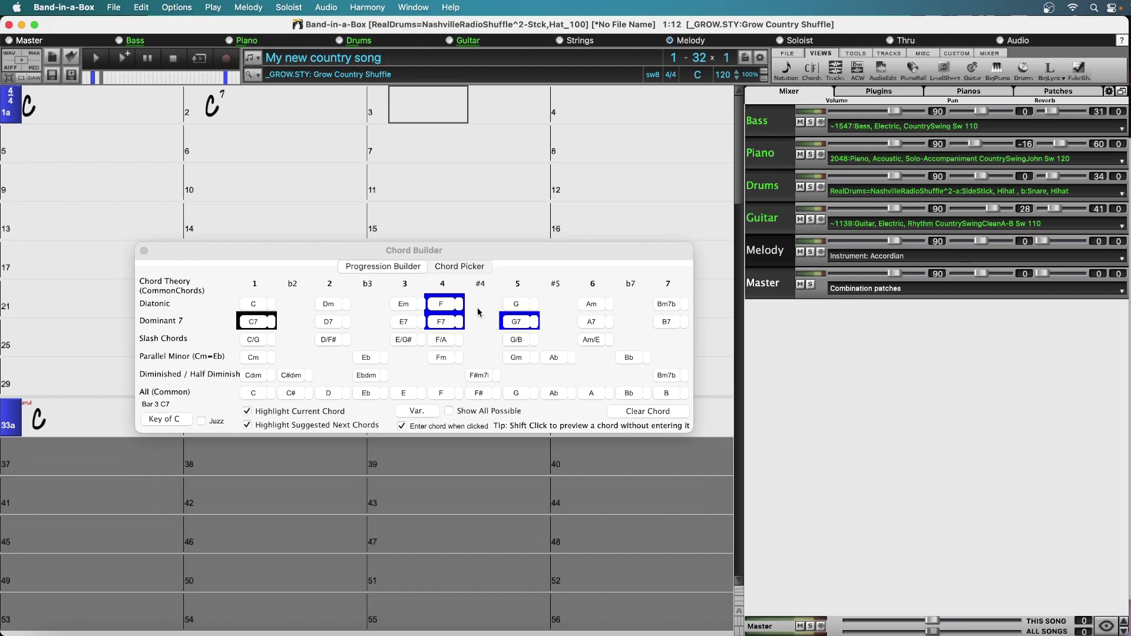
click(445, 304)
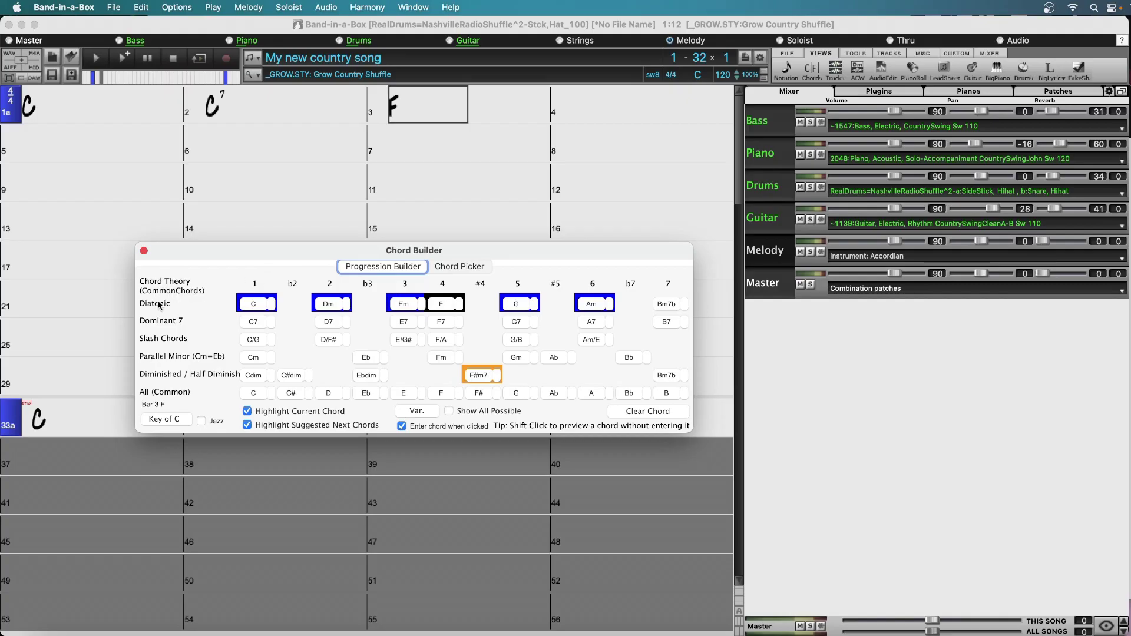
Step: Examine the chord theory rows, previewing the parallel minor Fm and viewing the list of D chord variations
mouse_move(159, 304)
mouse_move(180, 359)
mouse_move(227, 361)
shift+click(440, 359)
mouse_move(169, 378)
click(347, 394)
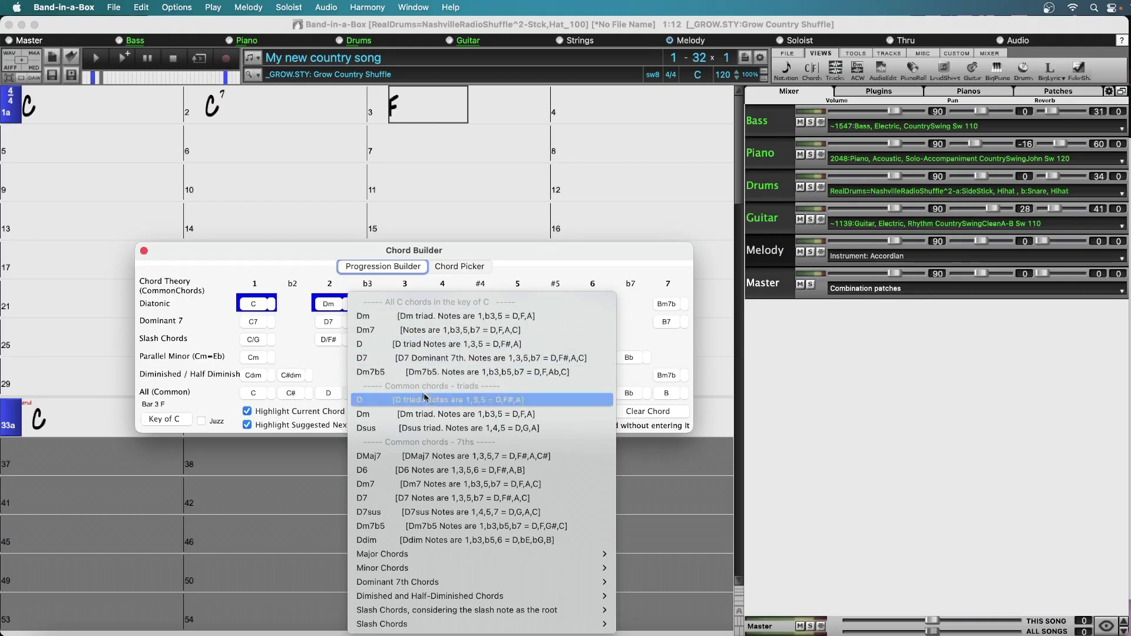
mouse_move(580, 583)
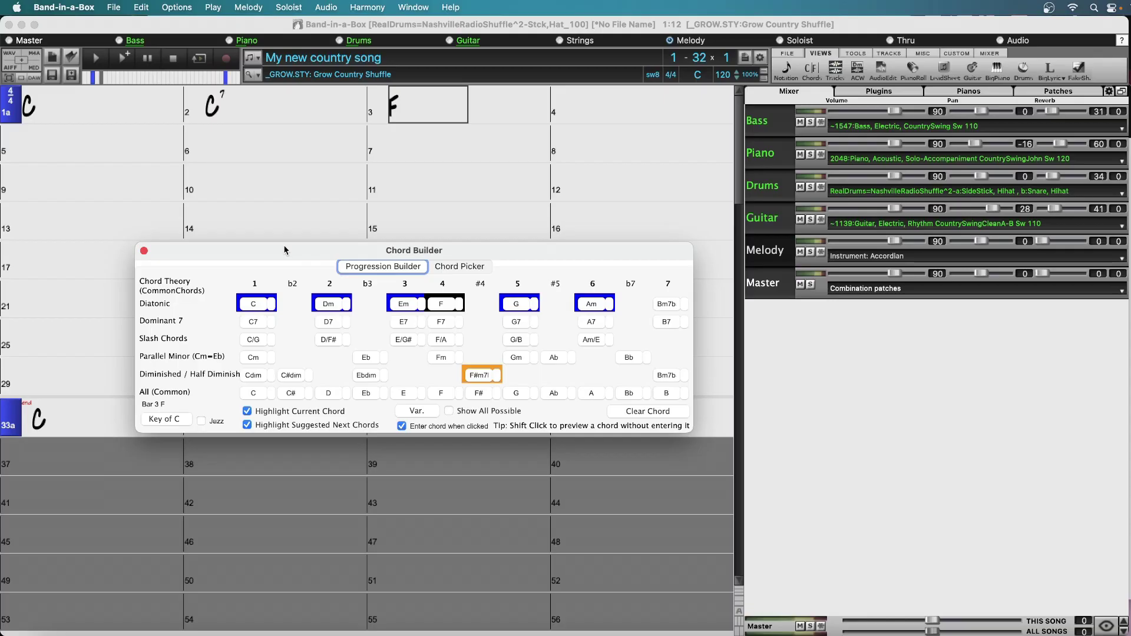
Step: Try deleting the C7 chord from bar 2
click(238, 101)
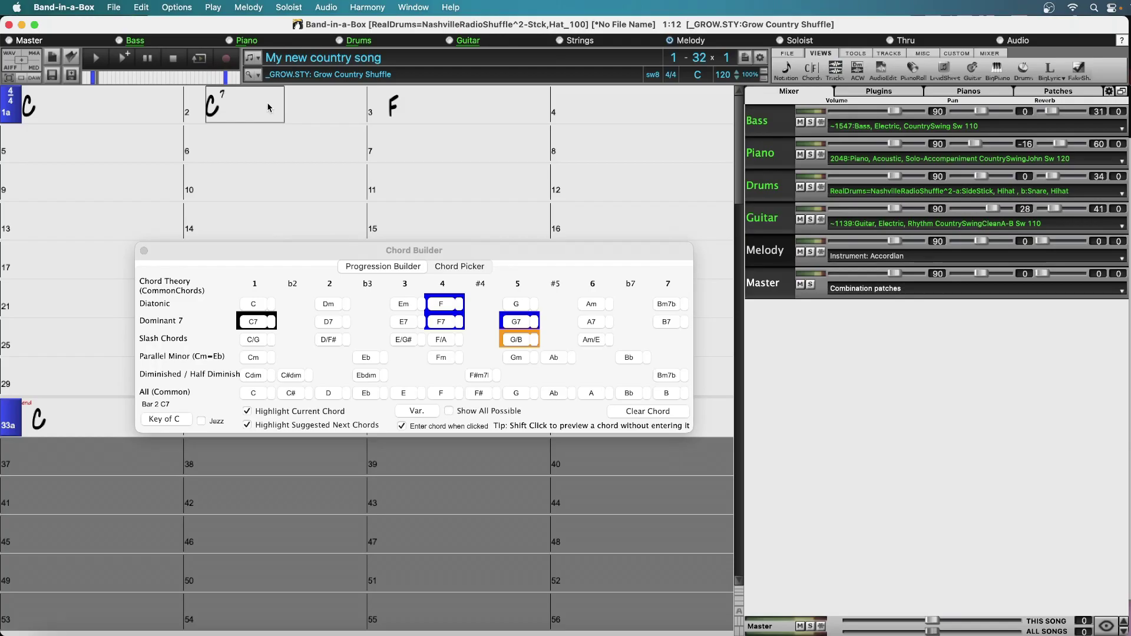
key(Delete)
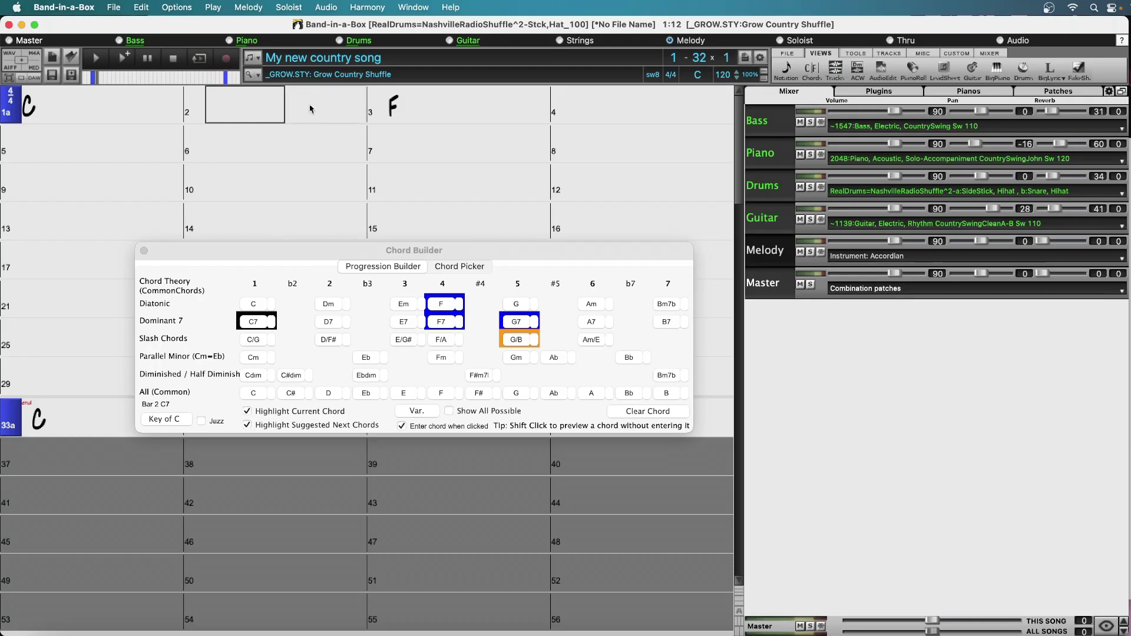
click(310, 105)
click(232, 107)
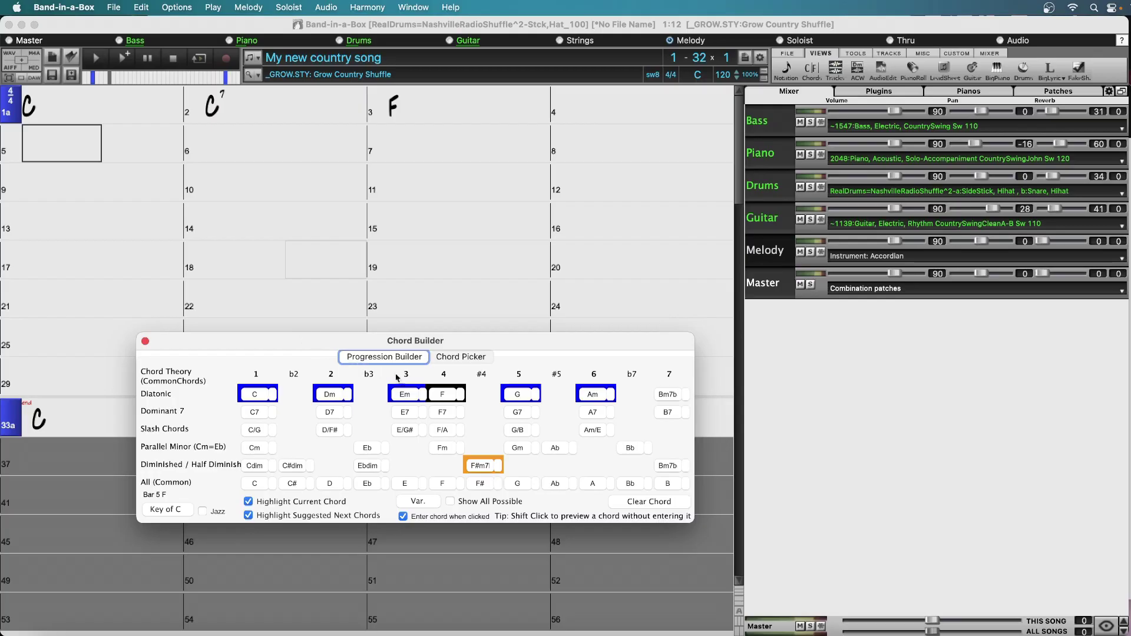
Step: Preview F and G for bar 5 and enter C there
click(448, 396)
click(516, 395)
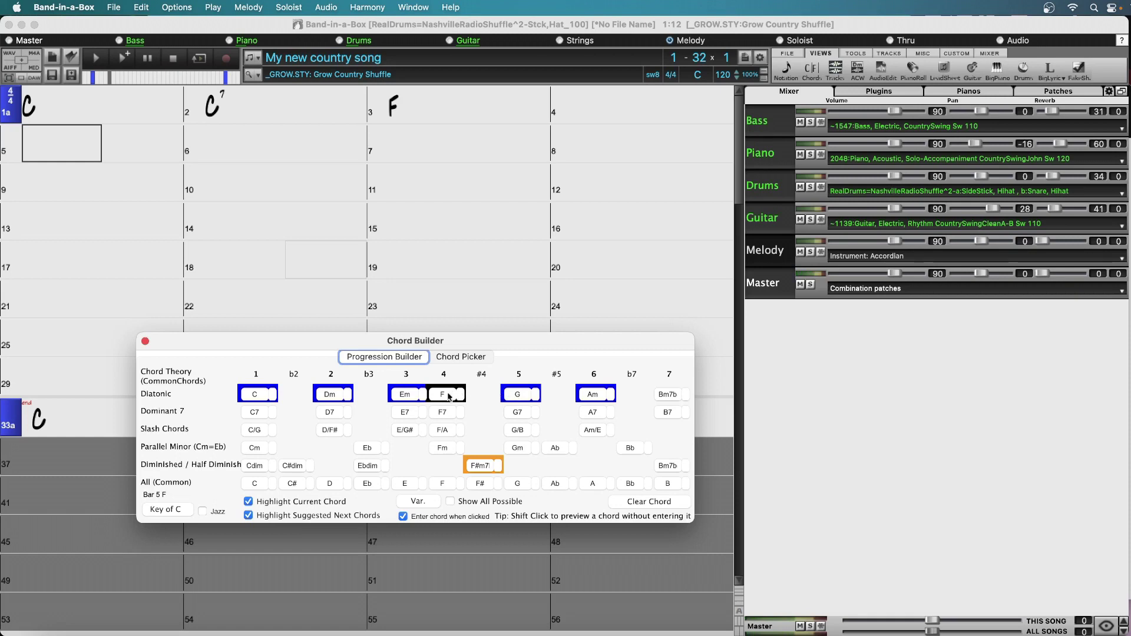
click(446, 396)
click(253, 399)
click(253, 399)
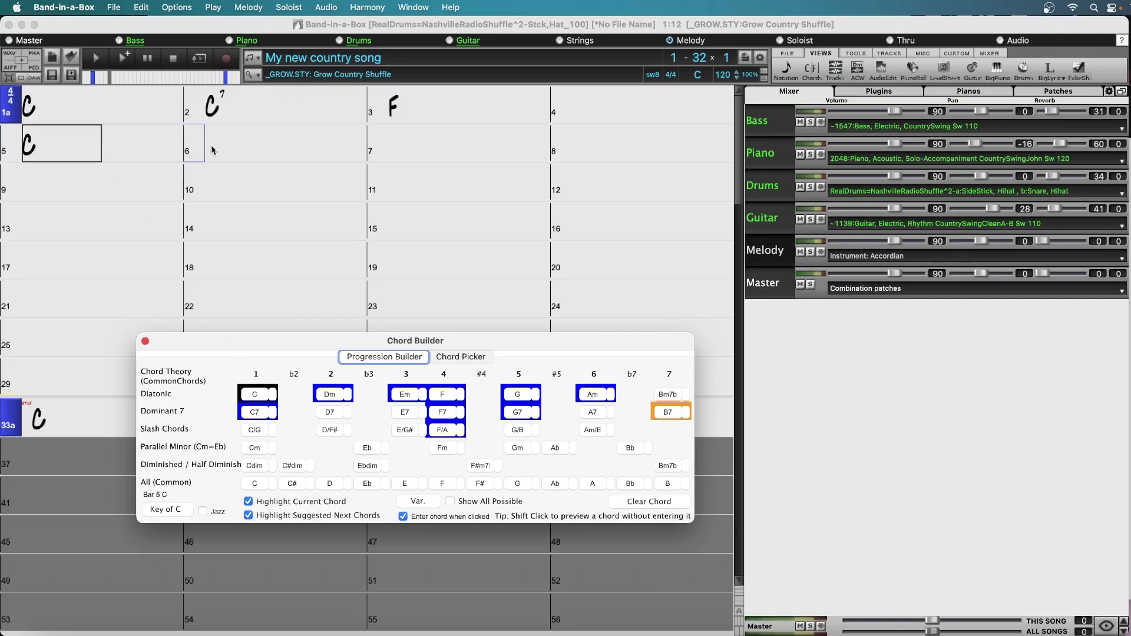
Step: Preview C for bar 7, enter G there, and enter G7 in bar 8
click(438, 142)
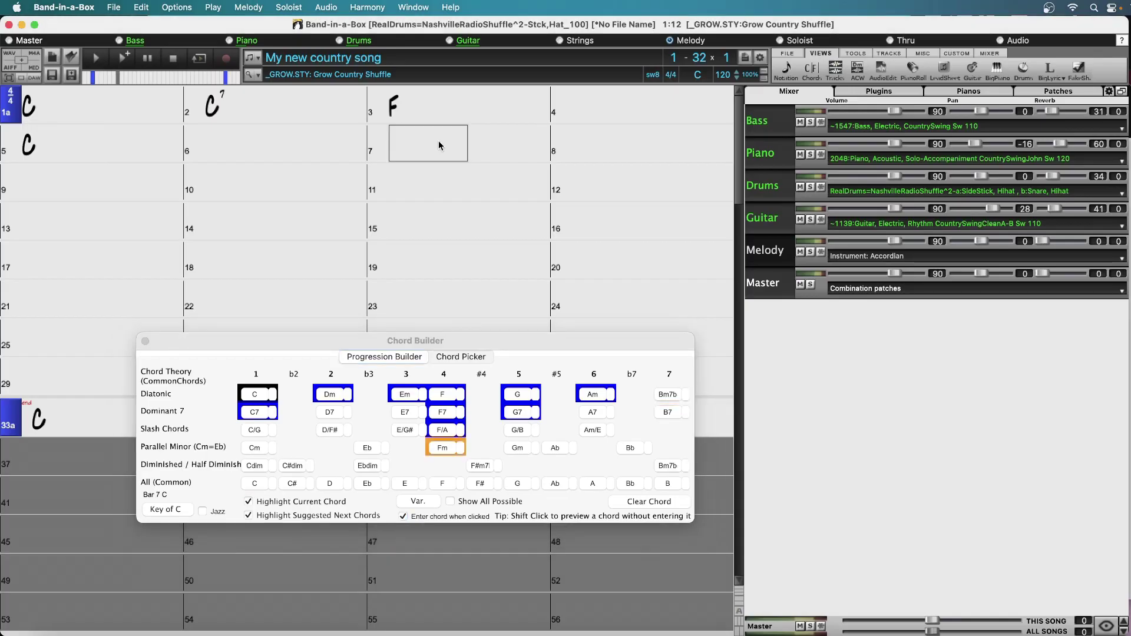
click(258, 398)
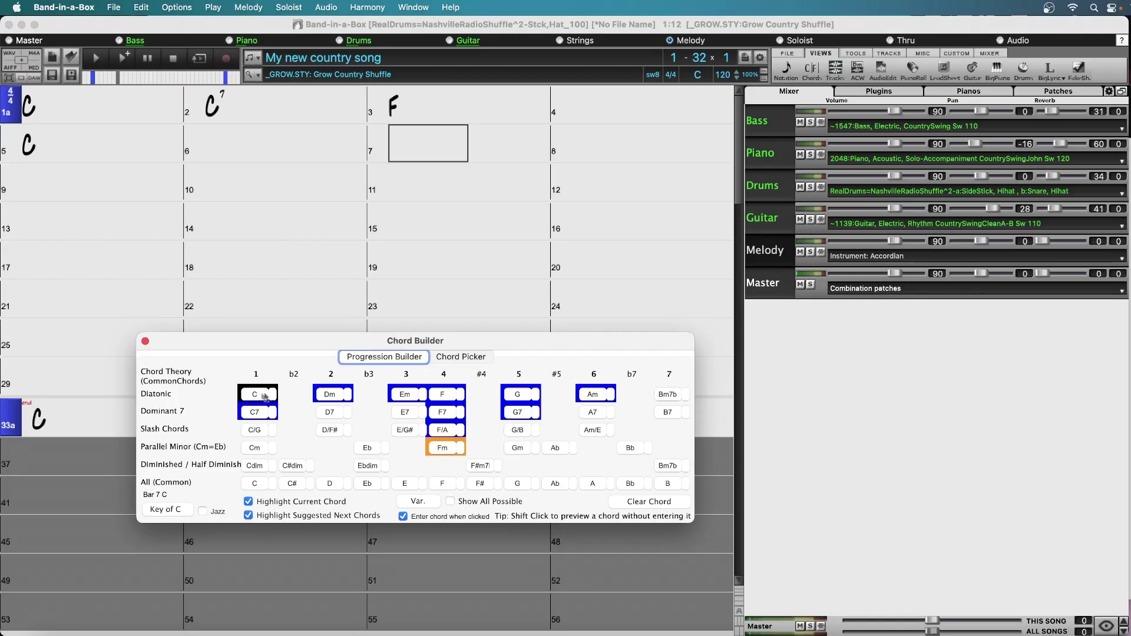
click(518, 395)
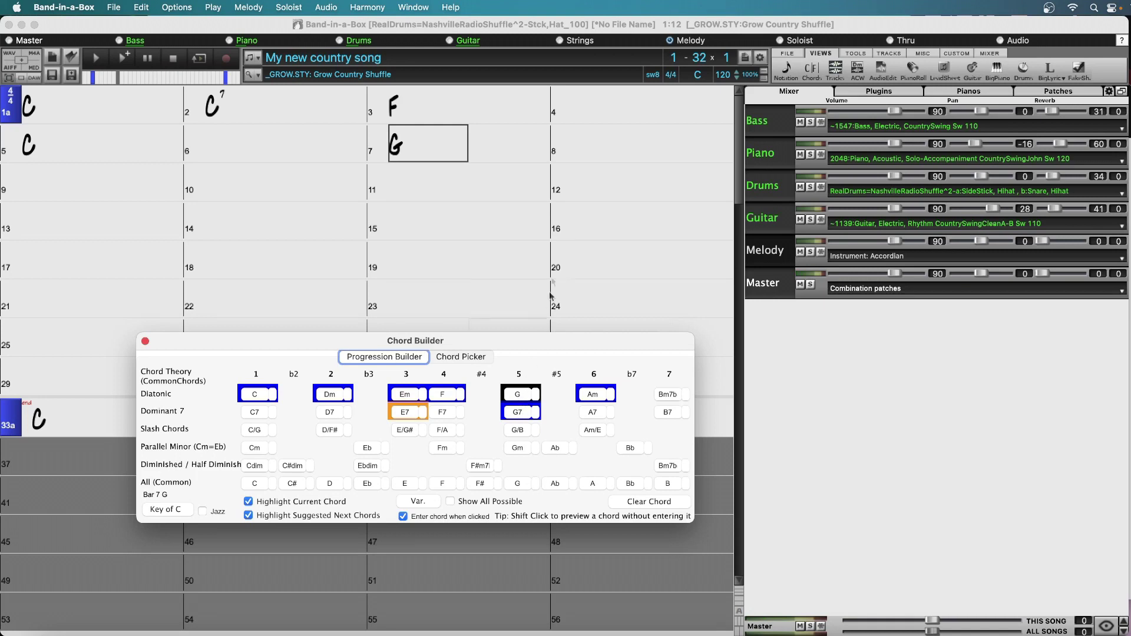
click(591, 144)
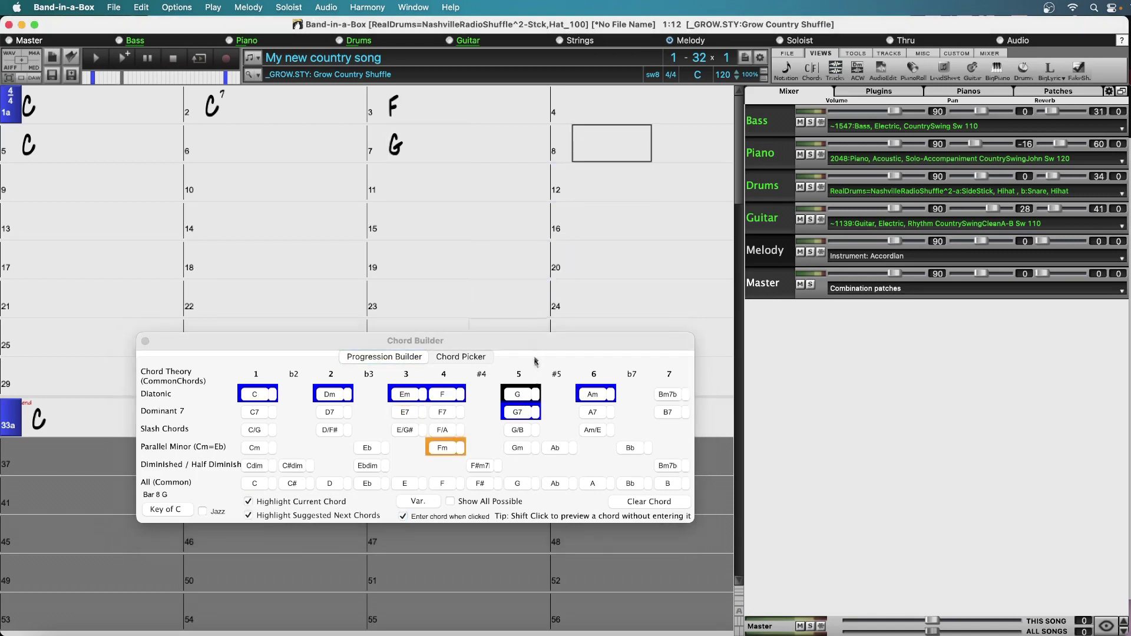
click(529, 416)
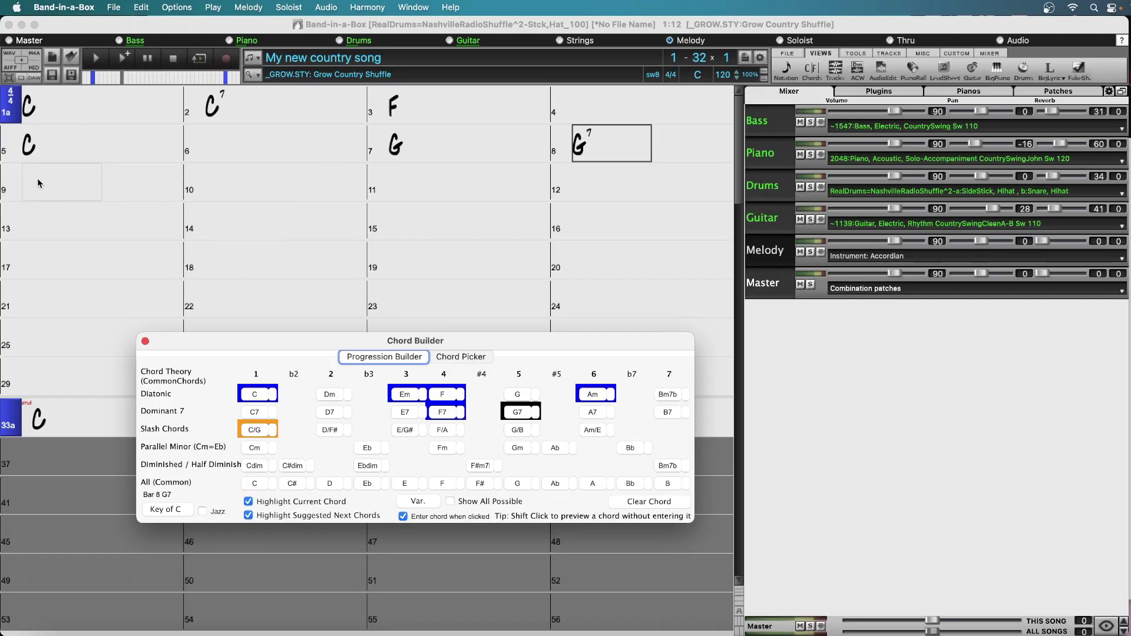
Step: Copy the chords of bars 1 to 6 and paste them starting at bar 9
drag(57, 89, 313, 145)
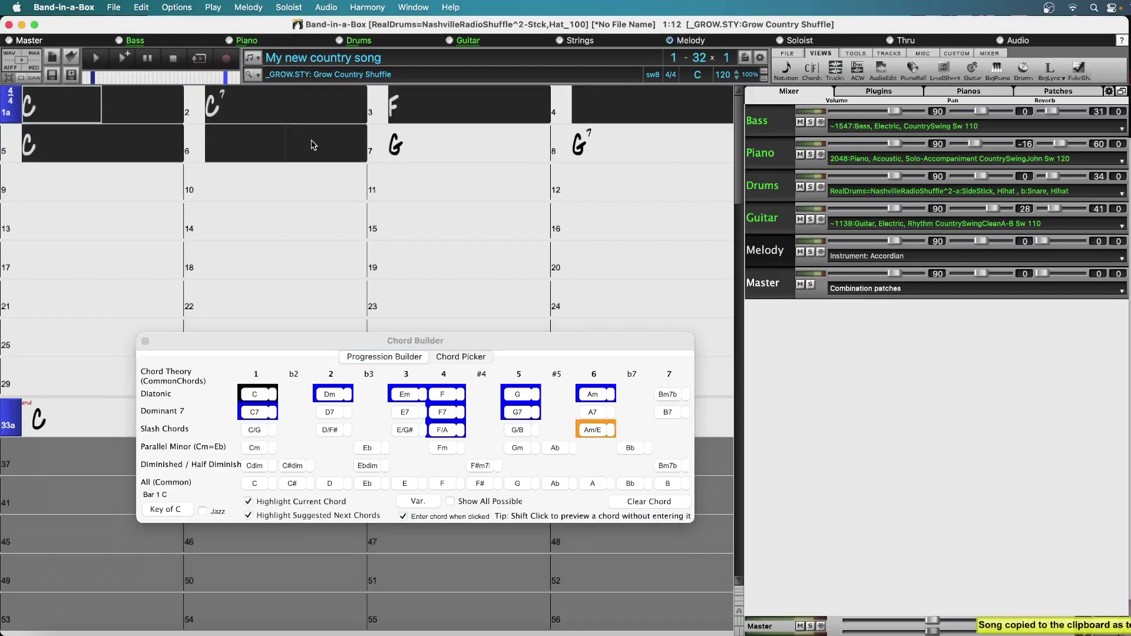
click(56, 186)
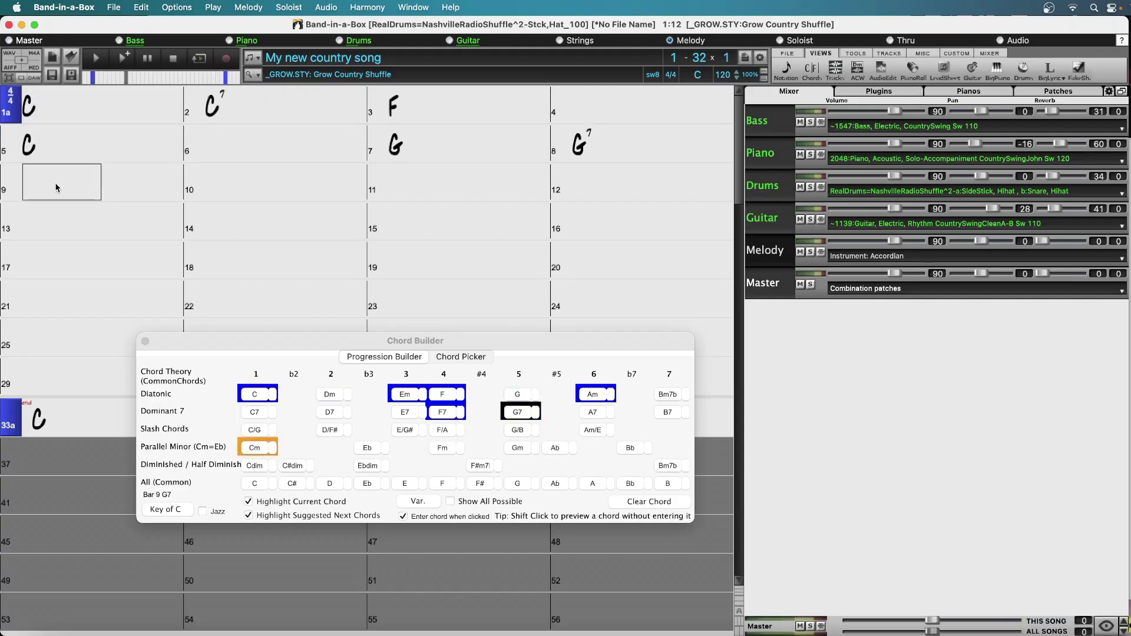
key(super+v)
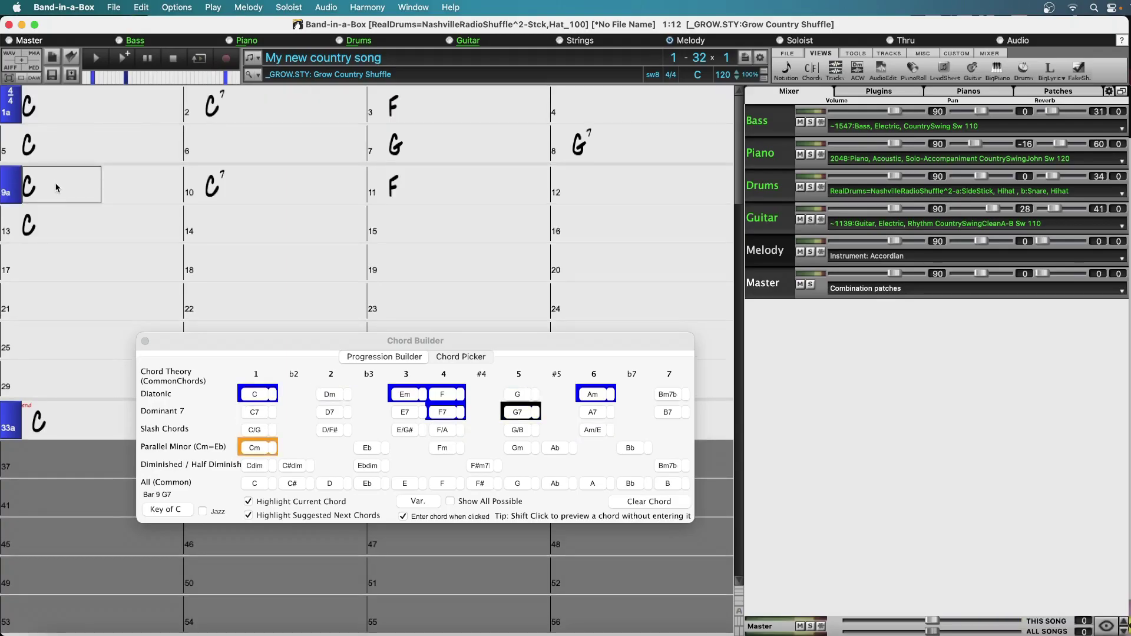
Step: Preview C and G for bar 14 and enter G there
click(244, 224)
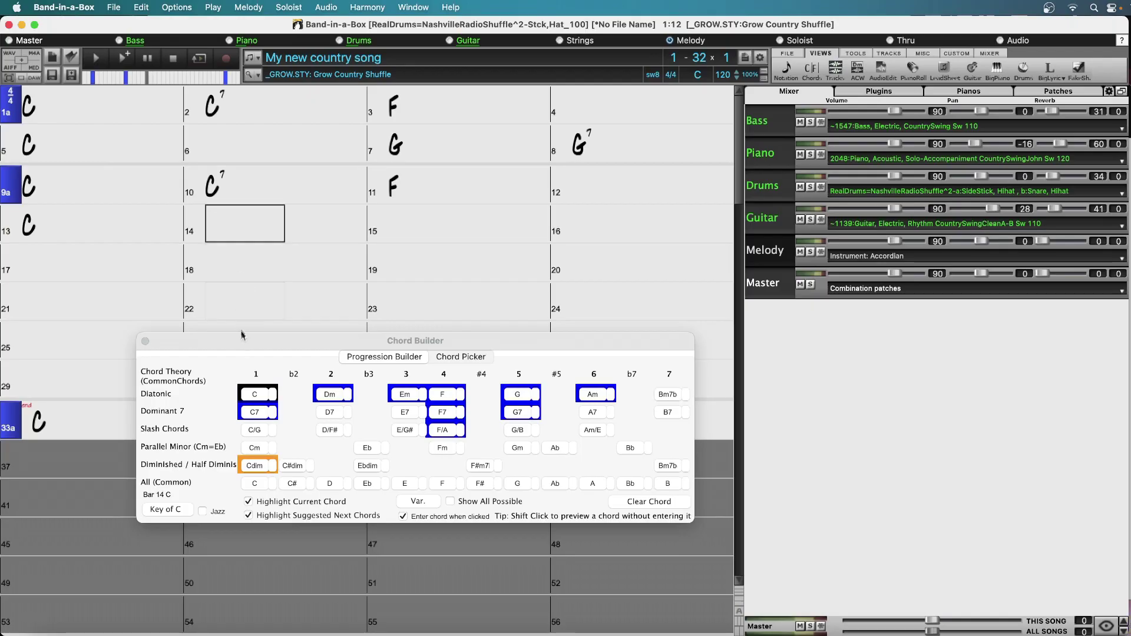
click(258, 393)
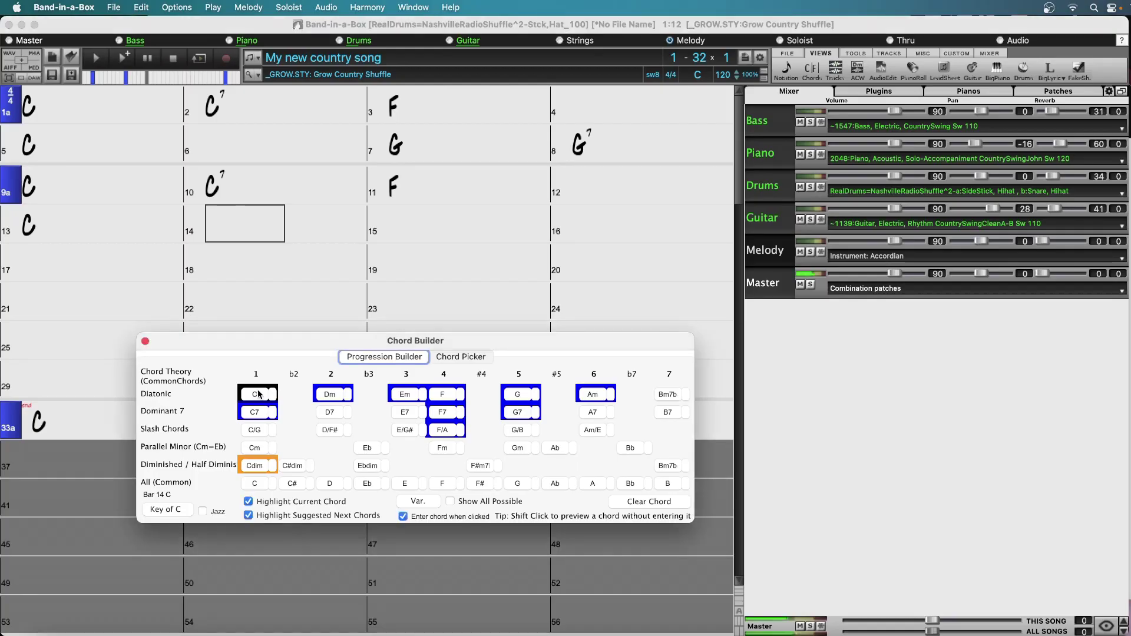
shift+click(522, 397)
click(526, 395)
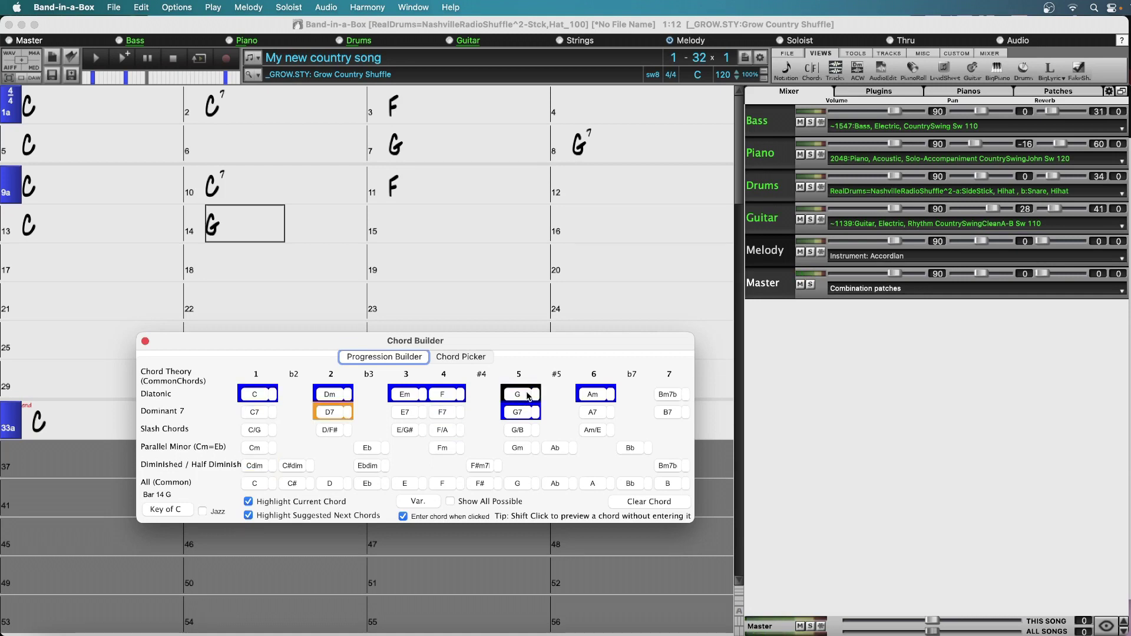
Step: Enter C in bar 15 and C7 in bar 16 with the Chord Builder
click(455, 230)
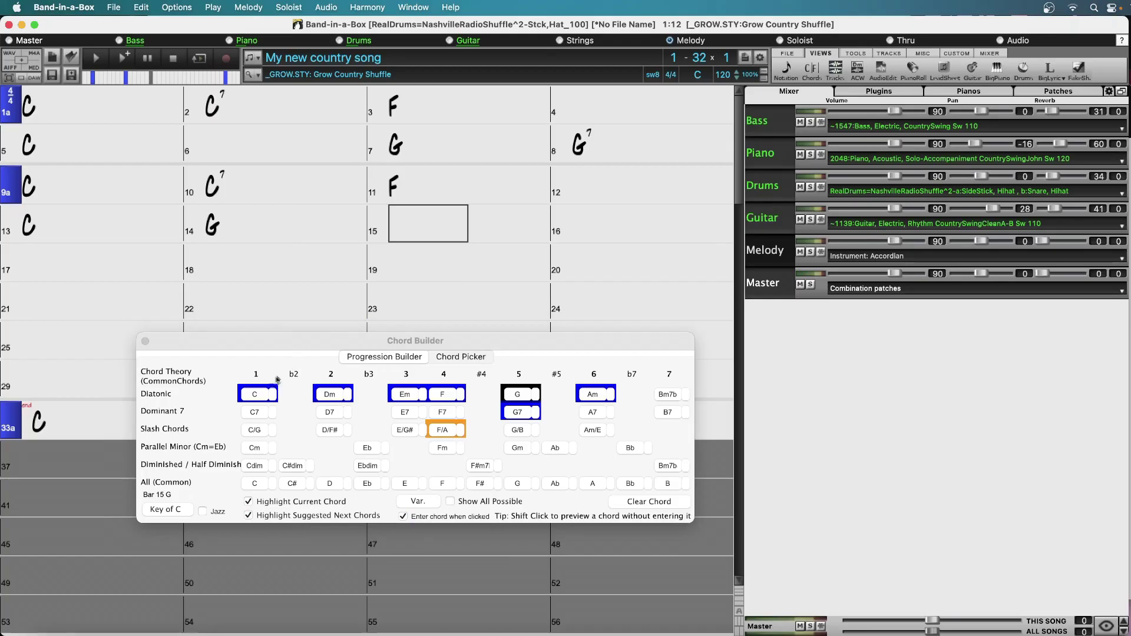
click(260, 395)
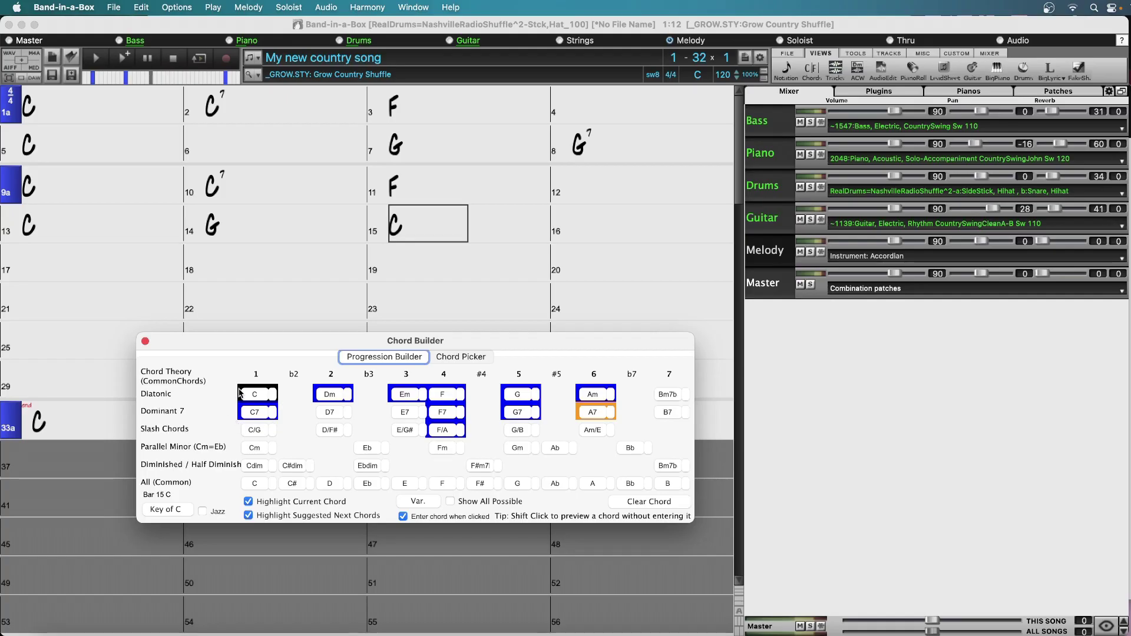
click(606, 228)
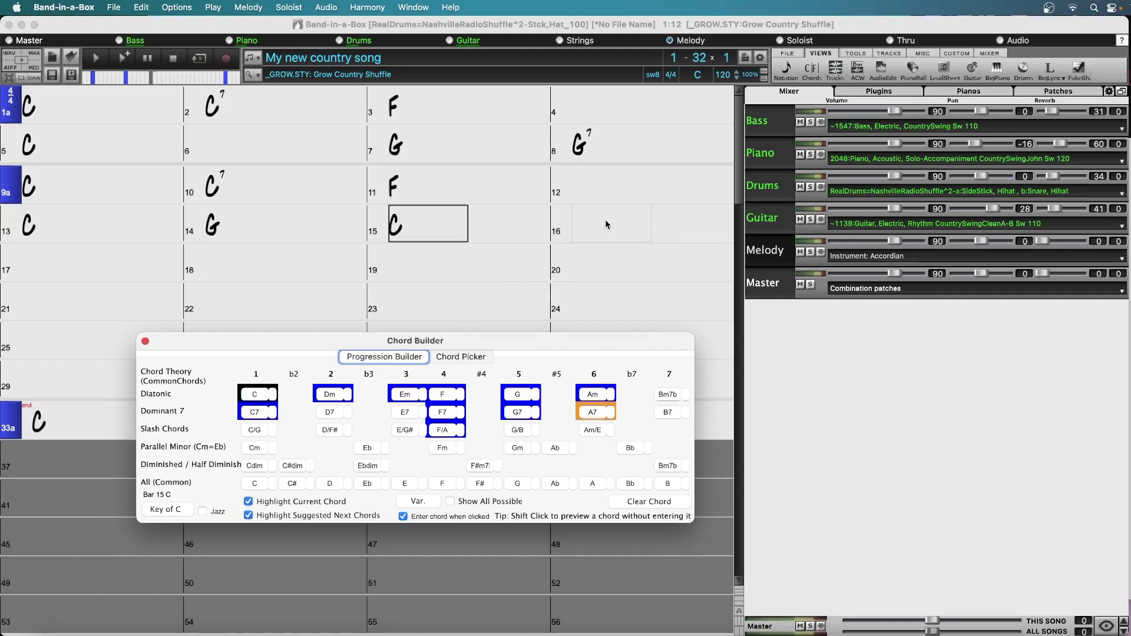
click(264, 415)
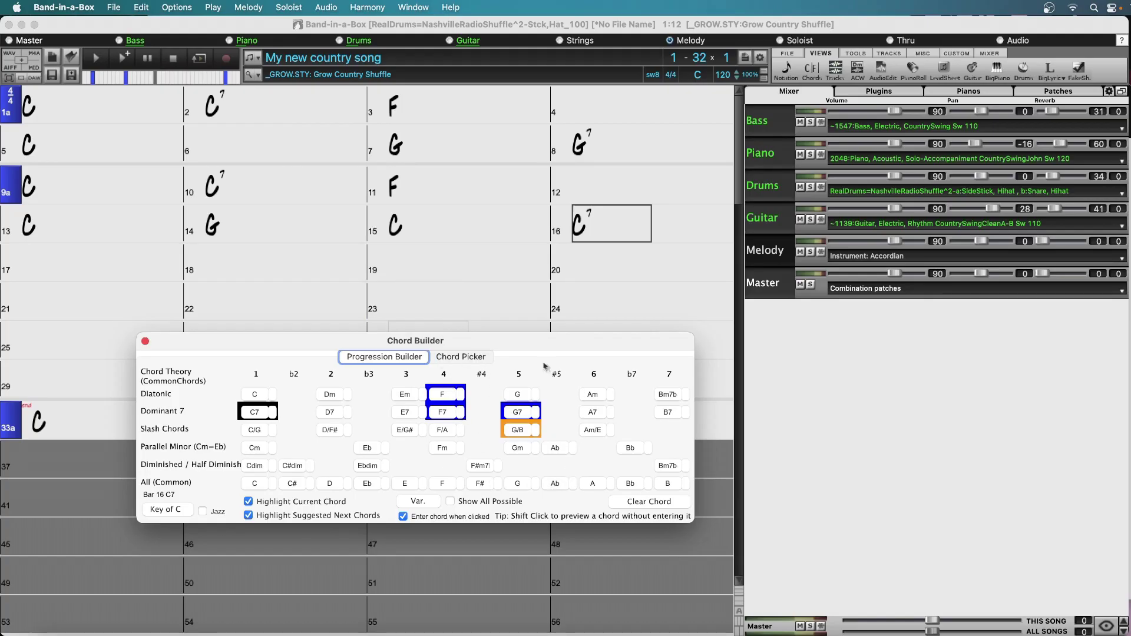
Step: Enter F in bar 17 and set a part marker b on that bar
click(69, 263)
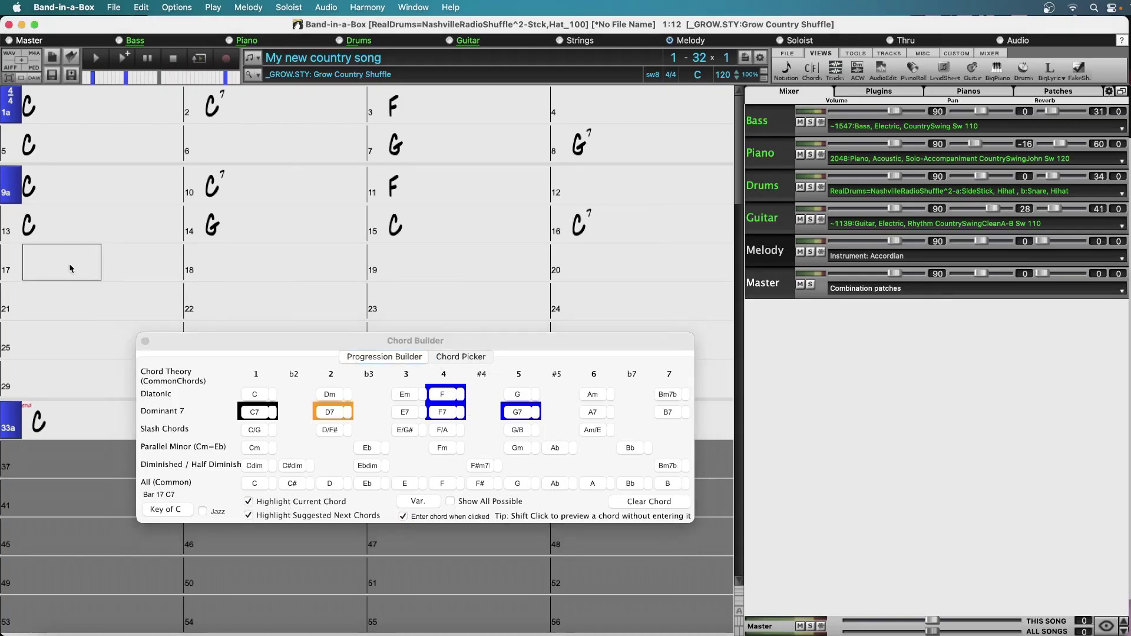
click(446, 397)
click(446, 397)
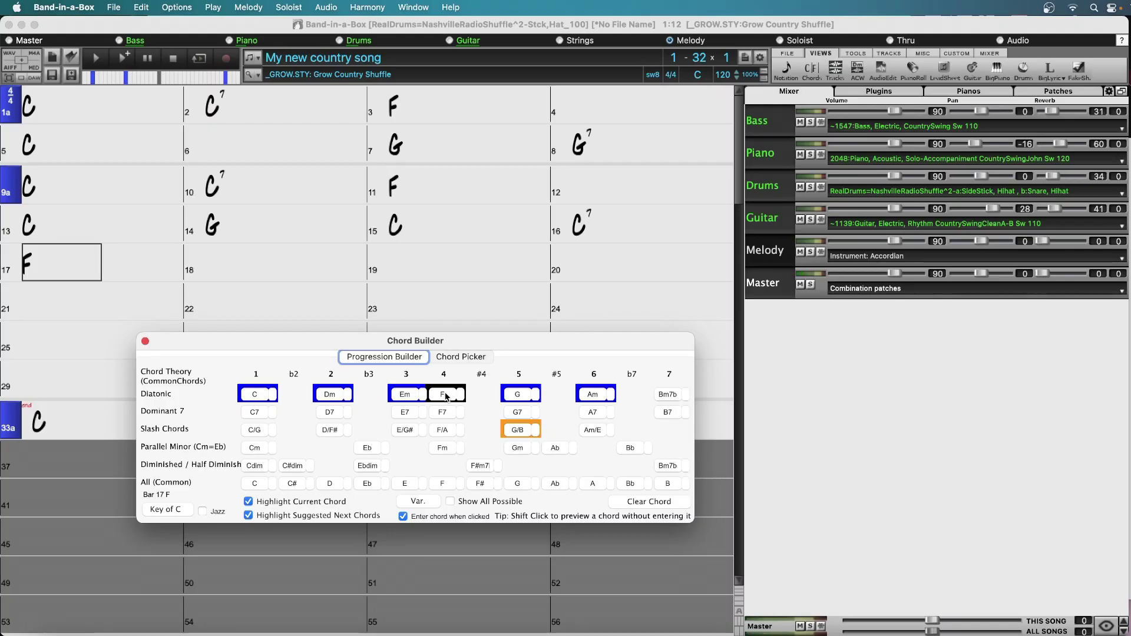
click(20, 272)
click(19, 273)
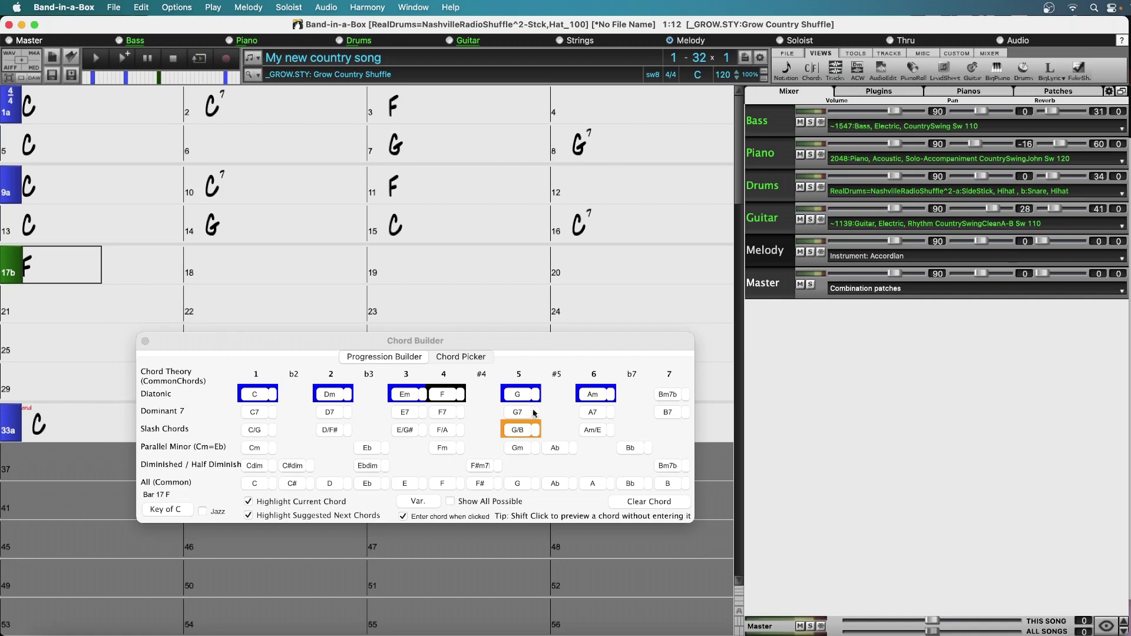
Step: Replace the chord in bar 17 with F7 and enter C in bar 19
click(447, 412)
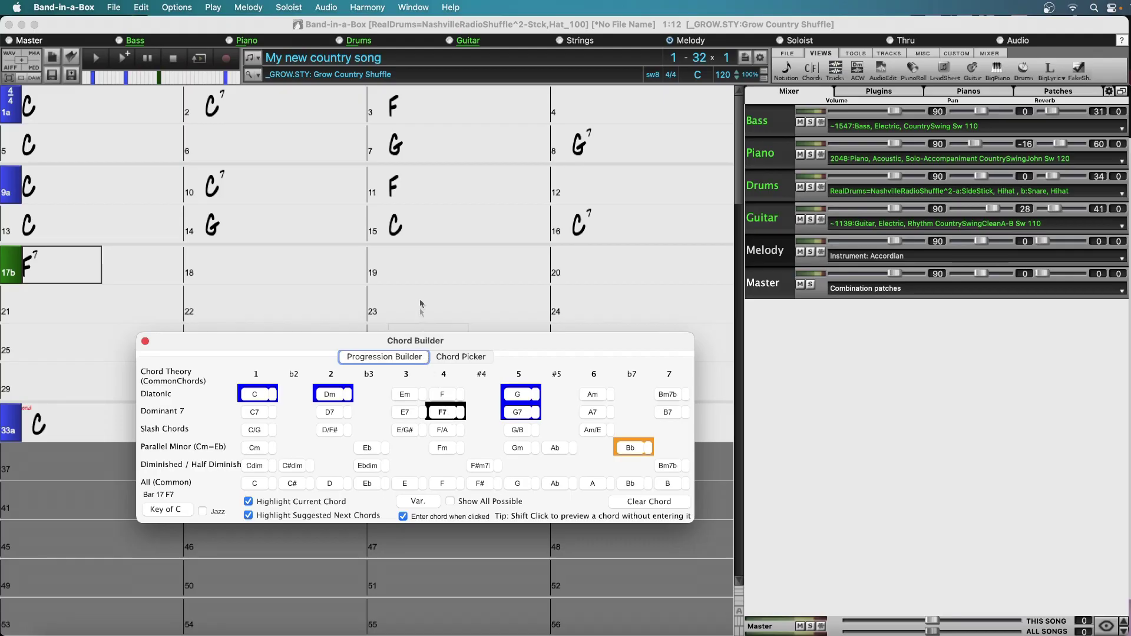
click(411, 267)
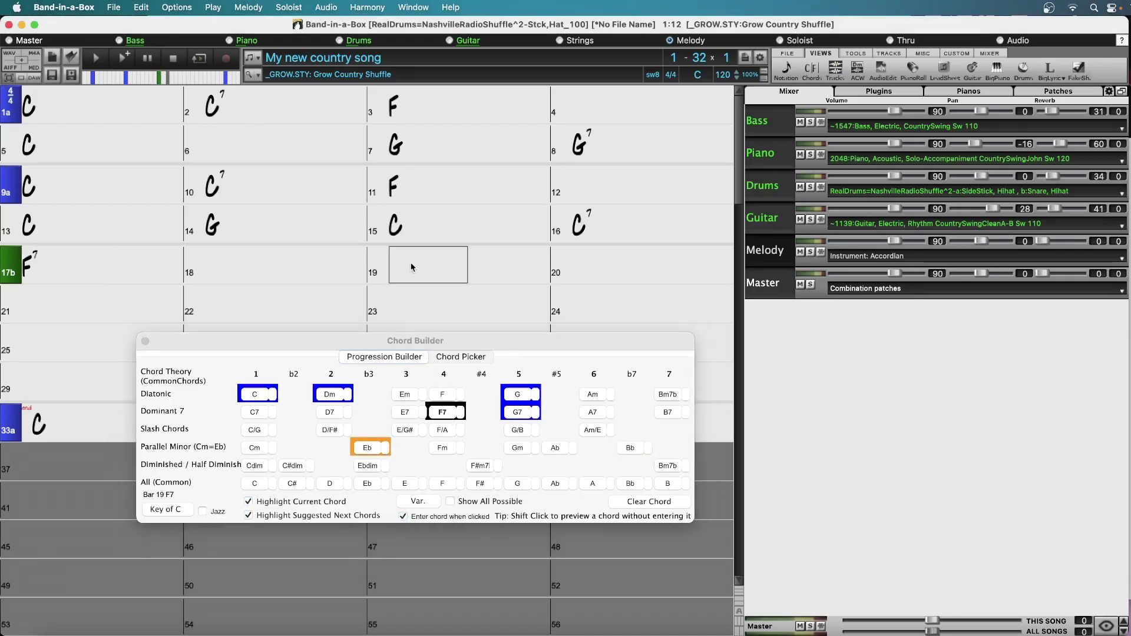
click(258, 398)
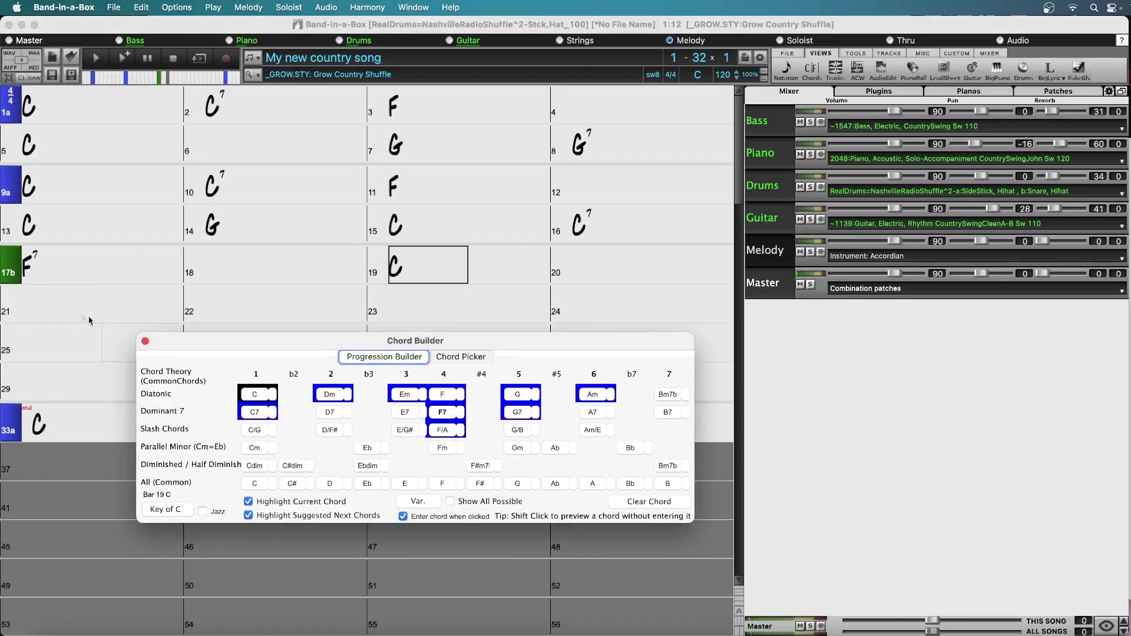
Step: Enter F7 in bar 21, and preview Ab for bar 23 and enter it there
click(49, 306)
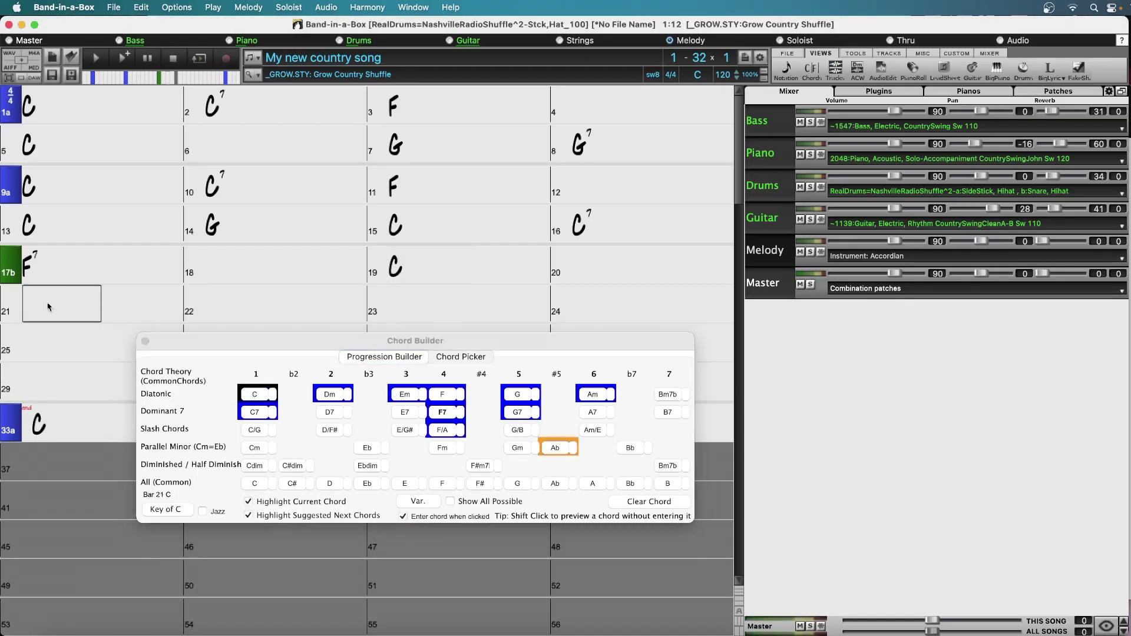
click(443, 413)
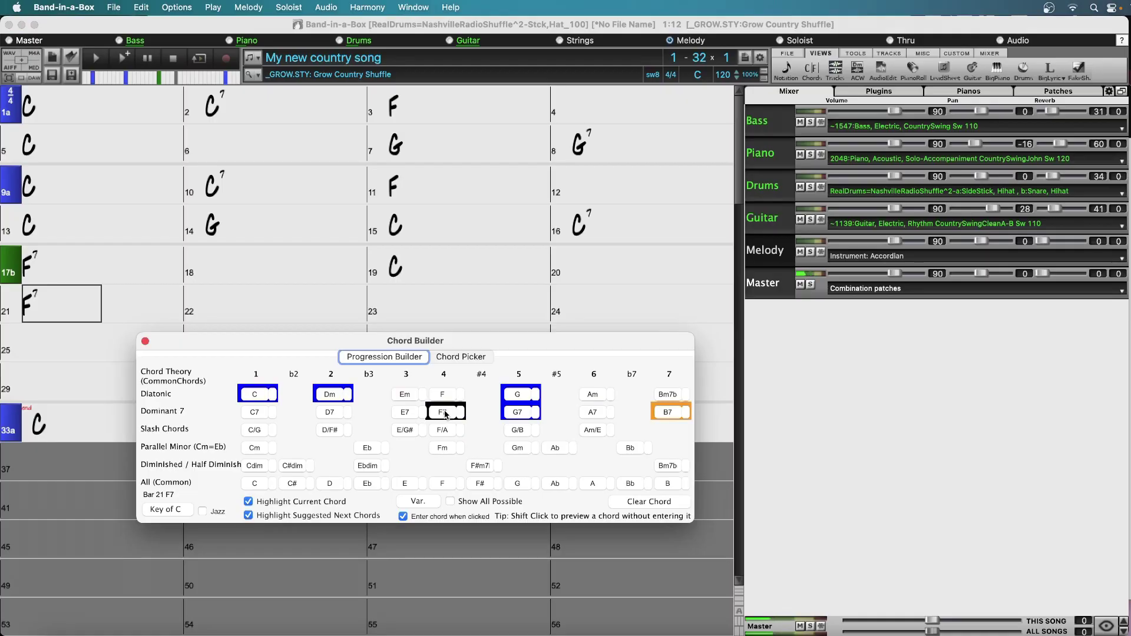
click(420, 312)
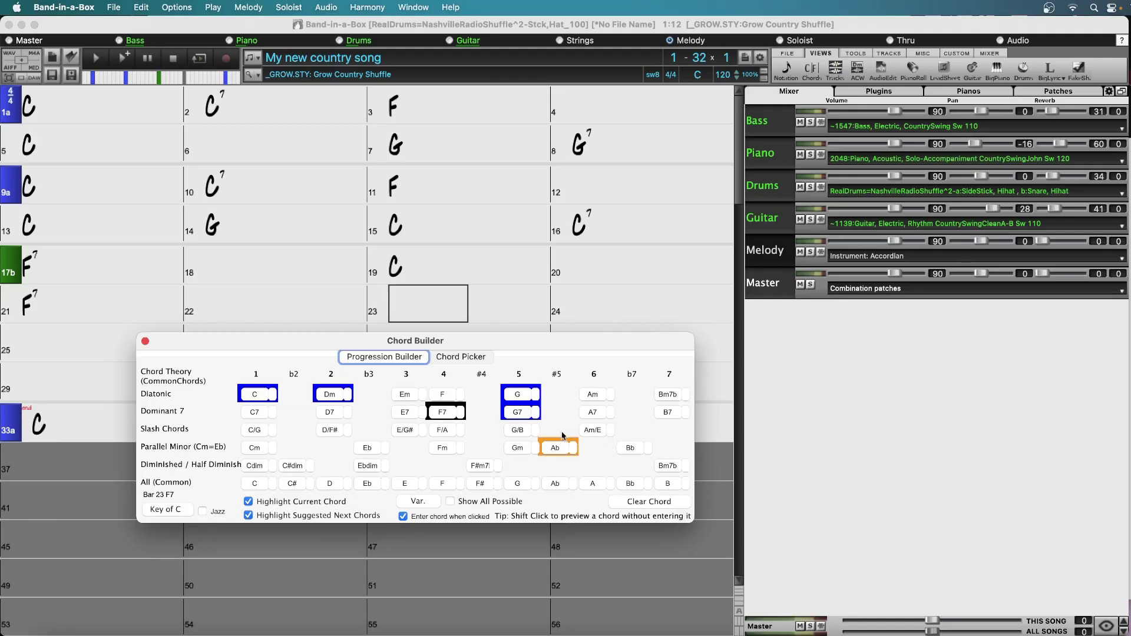
shift+click(562, 450)
click(564, 447)
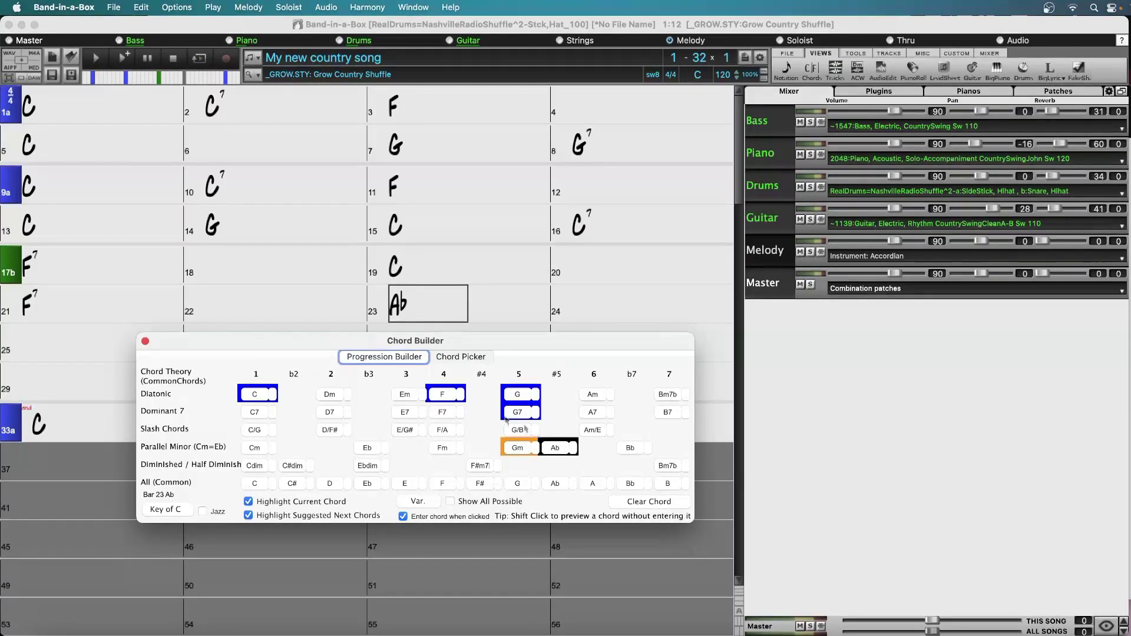
Step: Move the Chord Builder off the lower bars, and copy the chords of bars 9 to 15 to bar 25
drag(467, 346, 596, 454)
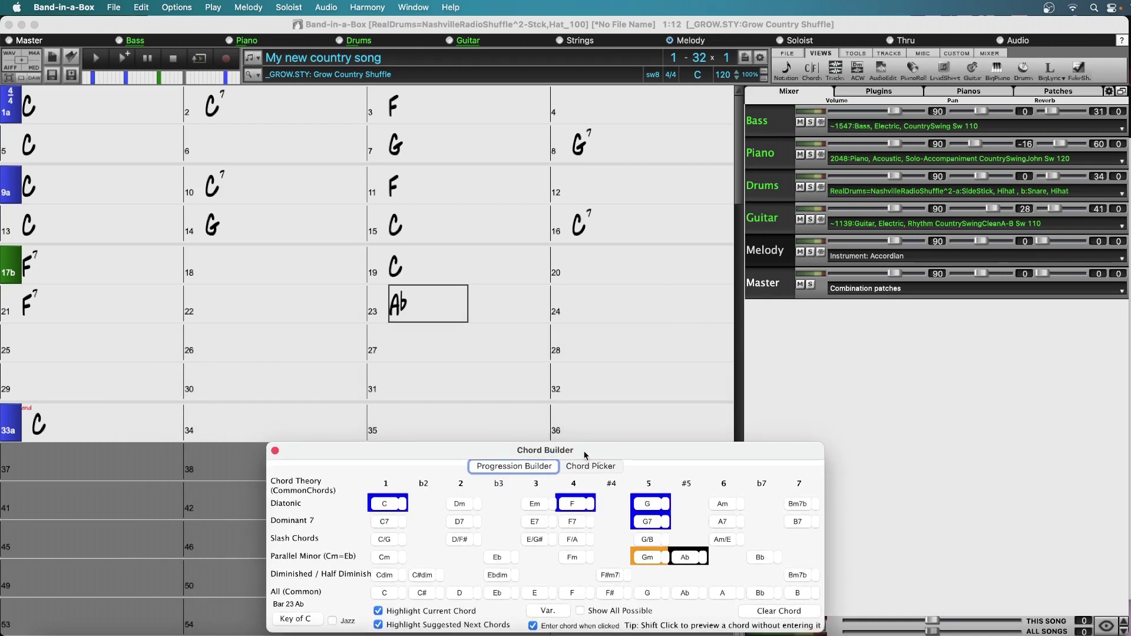
drag(52, 185, 465, 238)
key(ctrl+c)
click(62, 340)
key(ctrl+v)
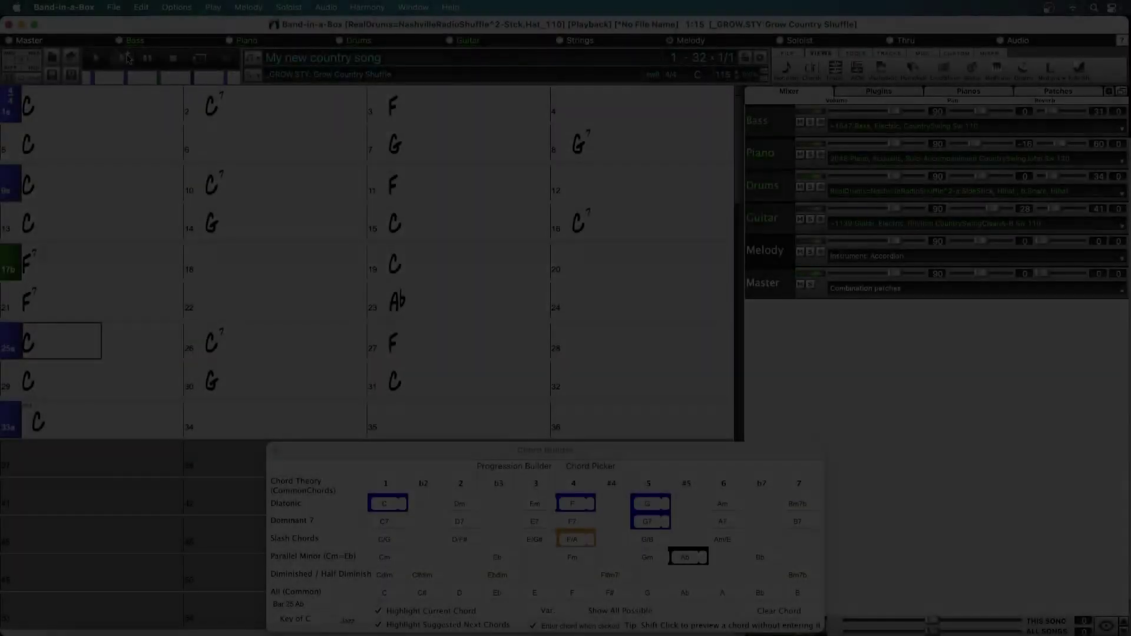
Step: Generate and play the song, and close the Chord Builder
click(127, 57)
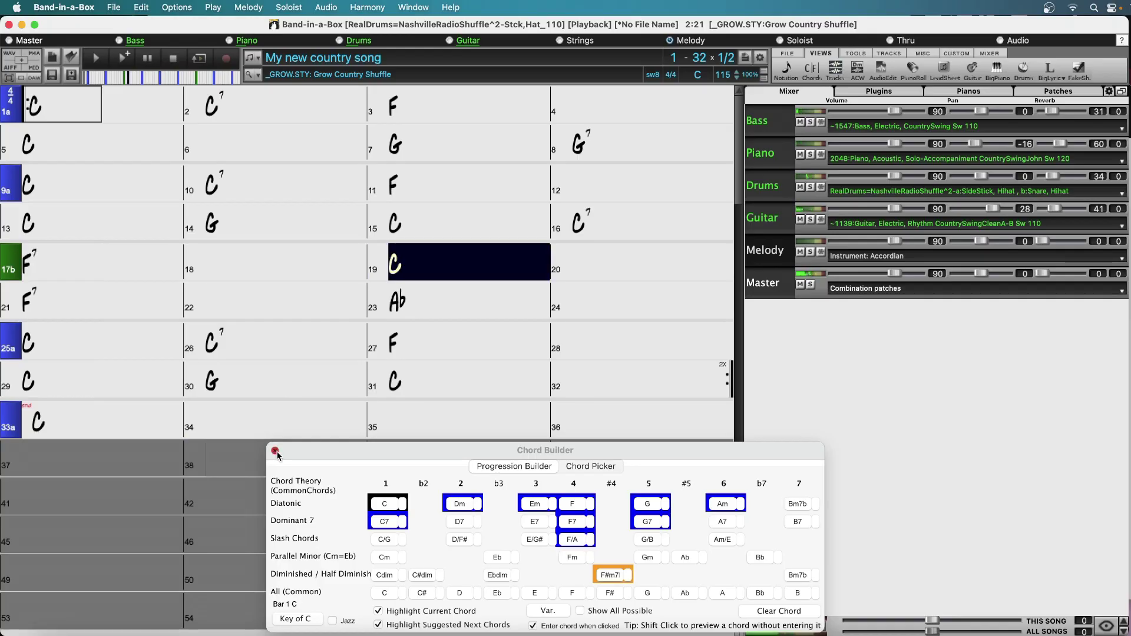
click(275, 451)
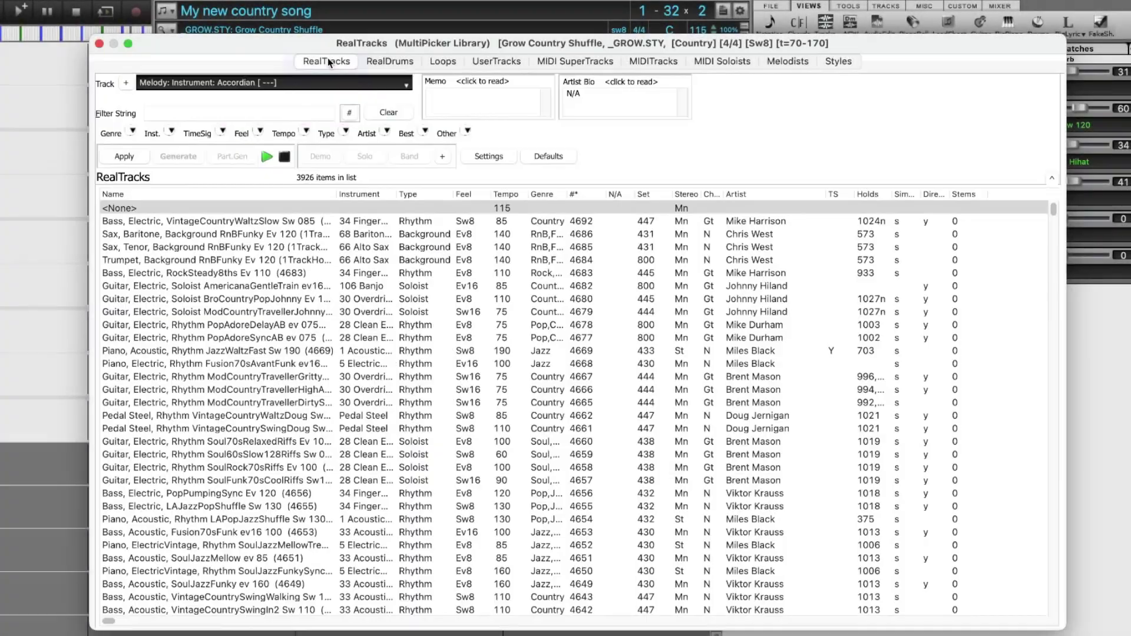
Step: Look through the MultiPicker Library's RealDrums, Loops, UserTracks, MIDI SuperTracks, MIDITracks, MIDI Soloists and Melodists lists
click(389, 62)
click(443, 61)
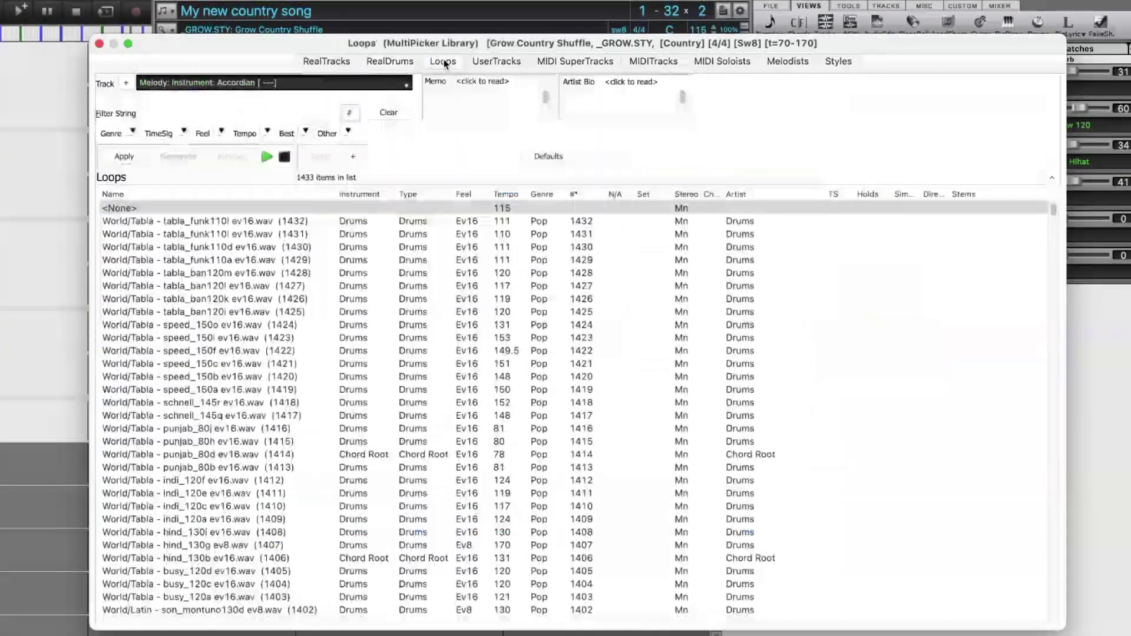
click(489, 60)
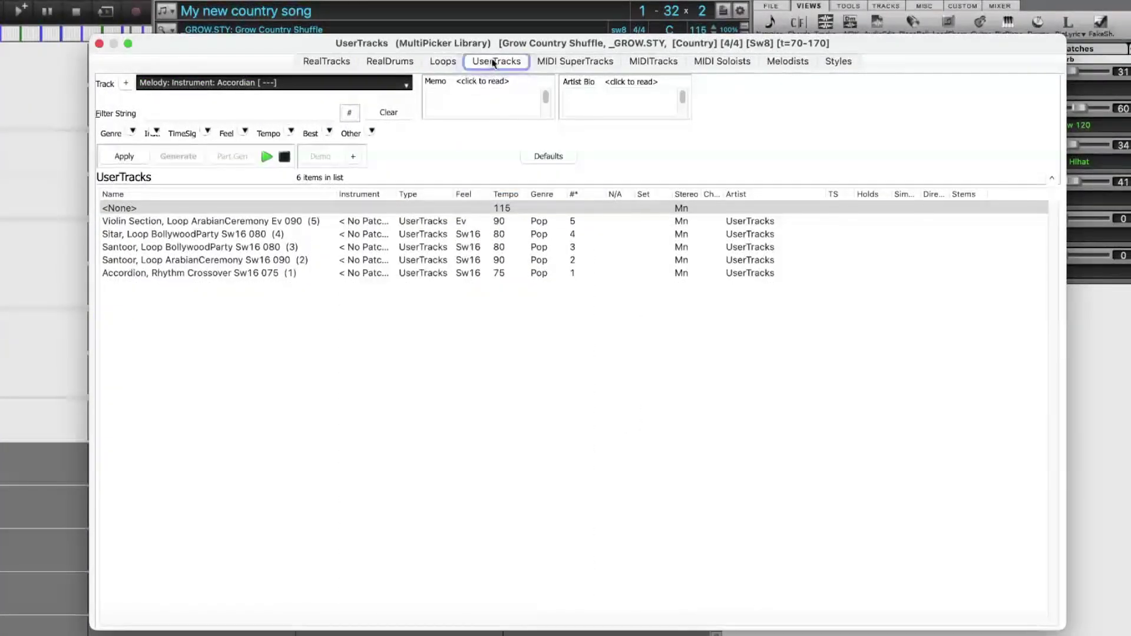
click(571, 61)
click(653, 61)
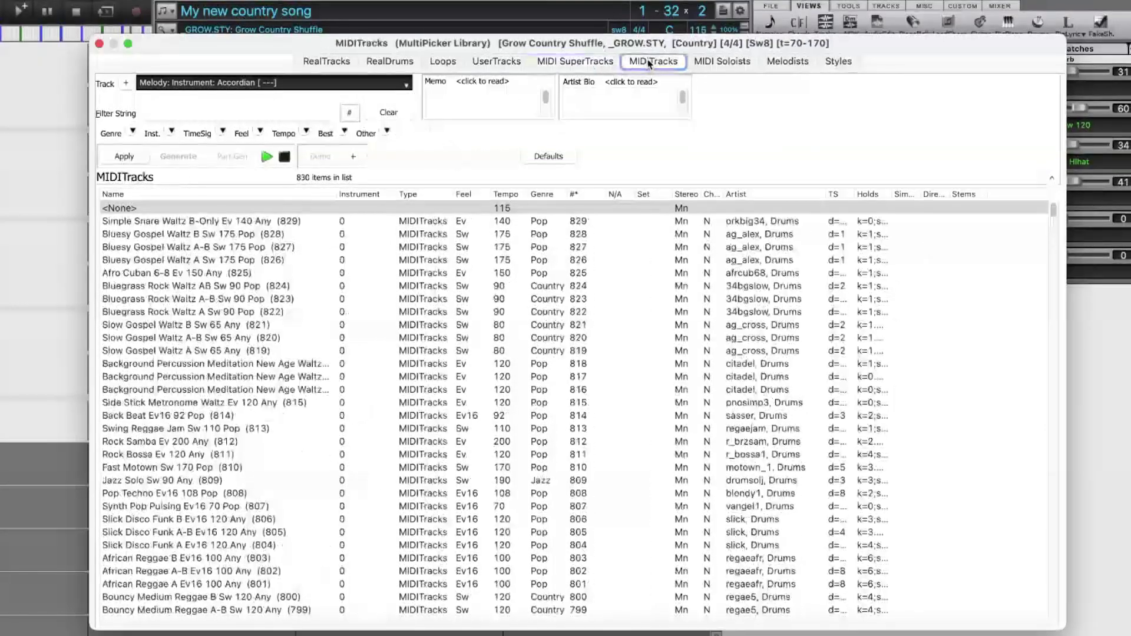
click(720, 59)
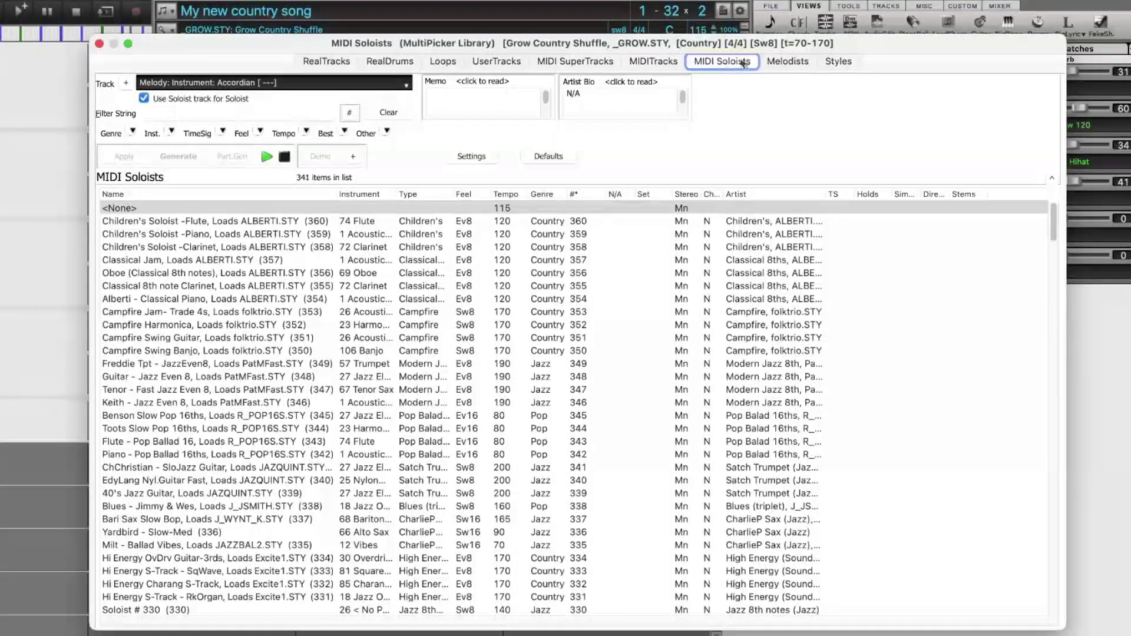
click(787, 64)
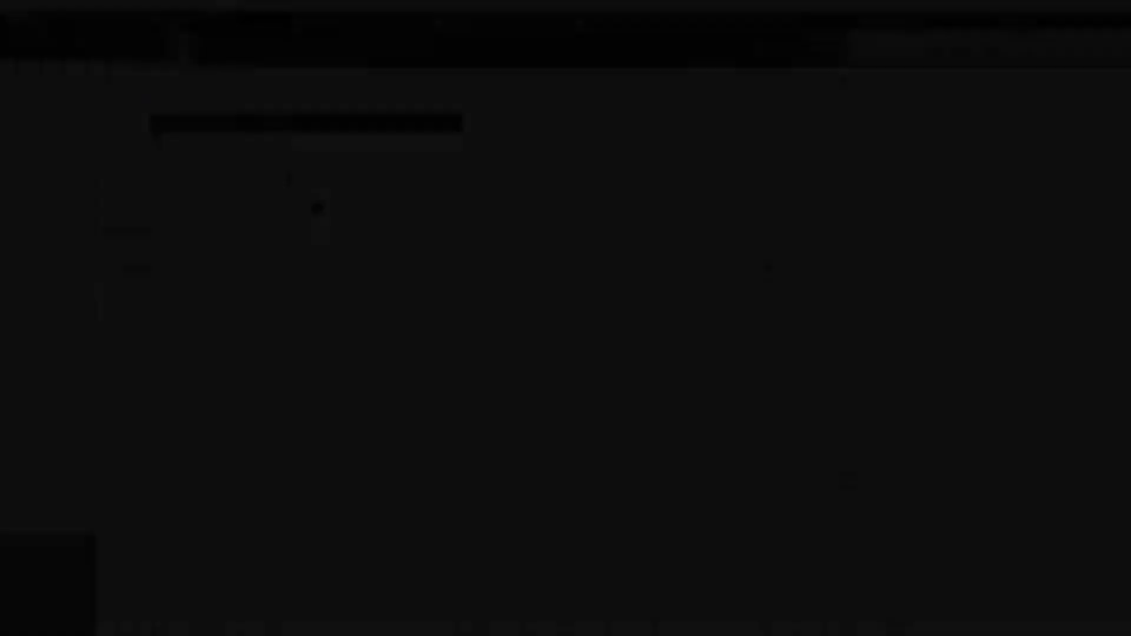
Step: Filter the Melodists list to the Ev16 feel and a tempo of 140
click(259, 132)
click(294, 241)
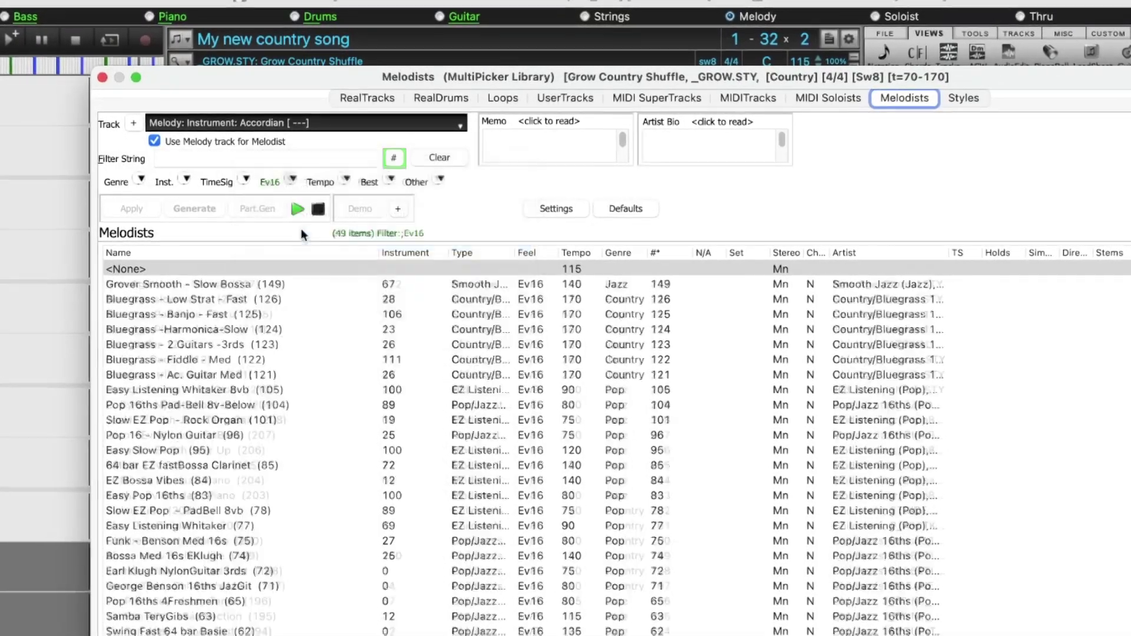
click(337, 180)
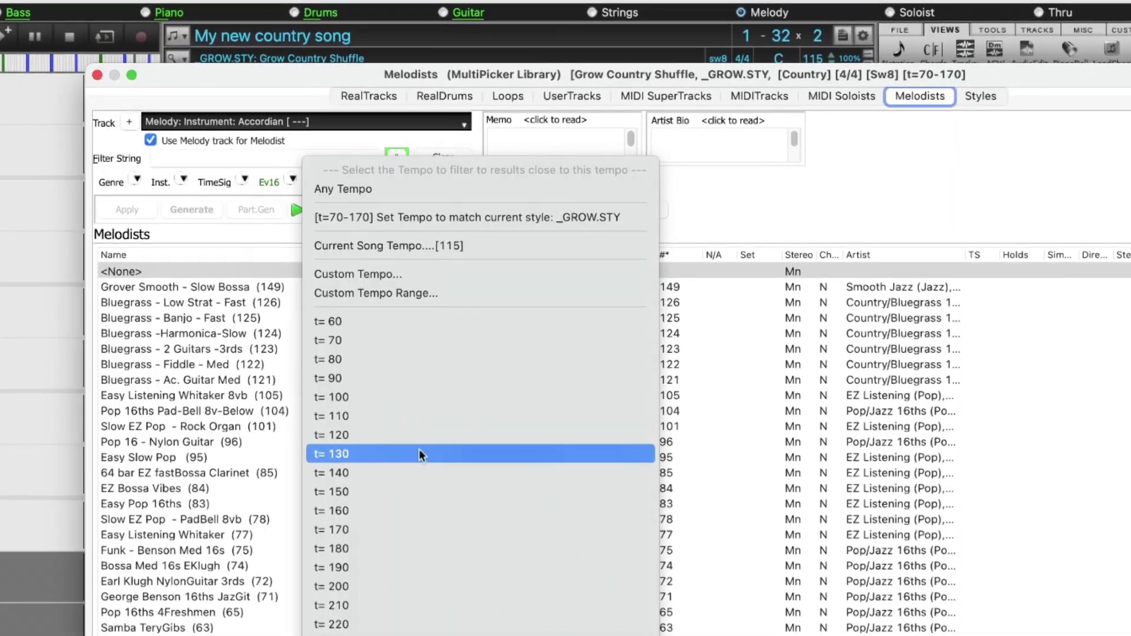
click(427, 475)
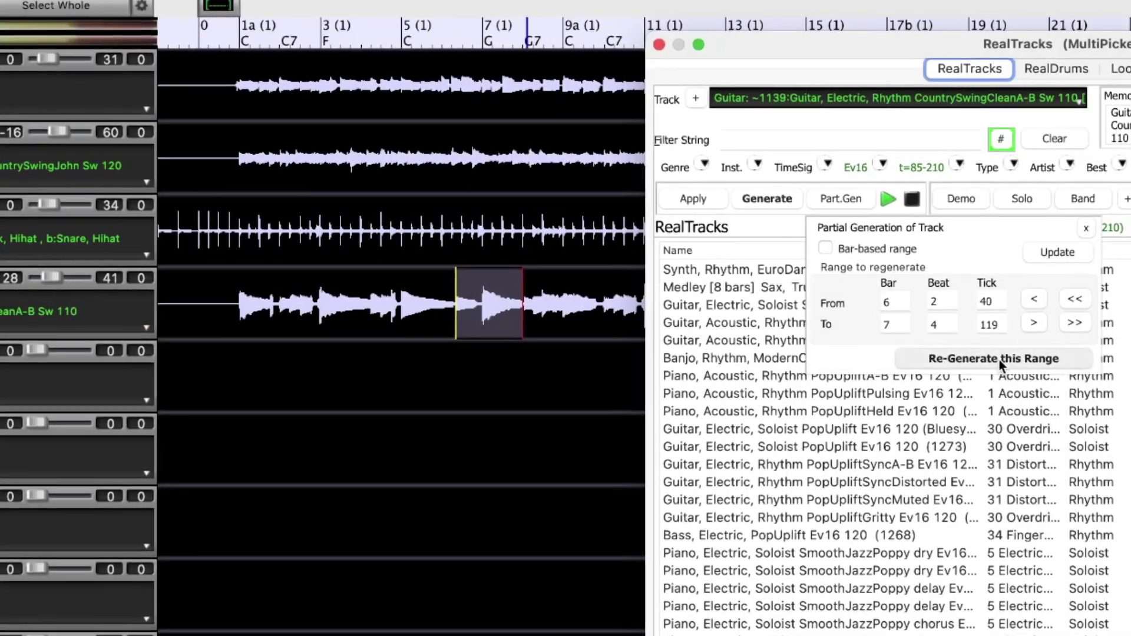
Step: Regenerate the guitar track from bar 6 beat 2 to bar 7 beat 4, and select a Funk/Rock RealDrums style
click(999, 359)
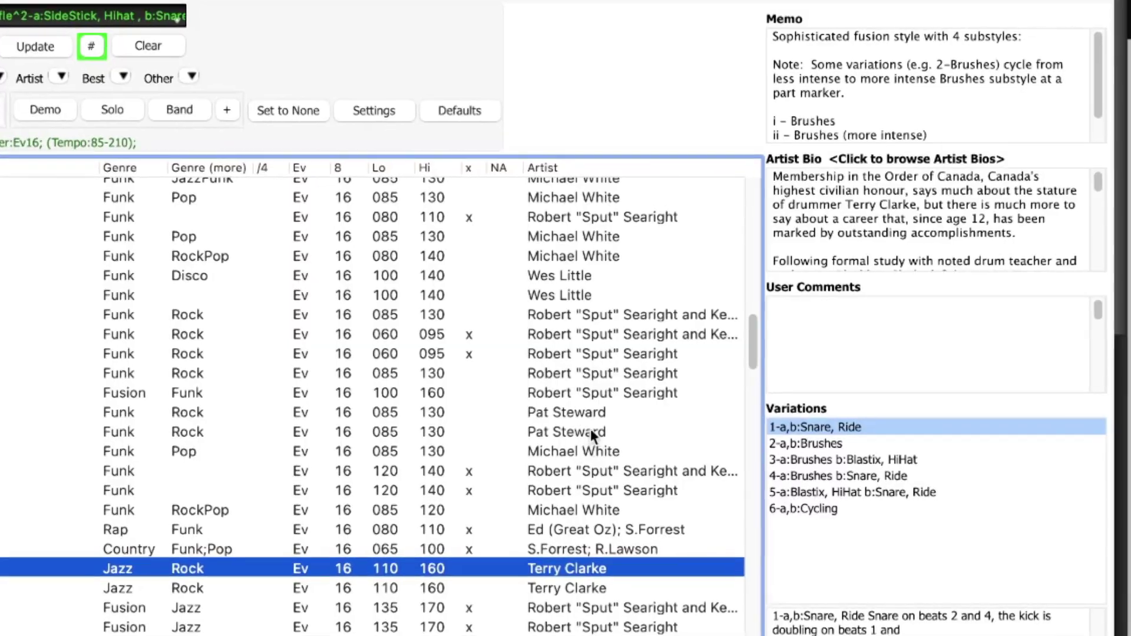
click(602, 429)
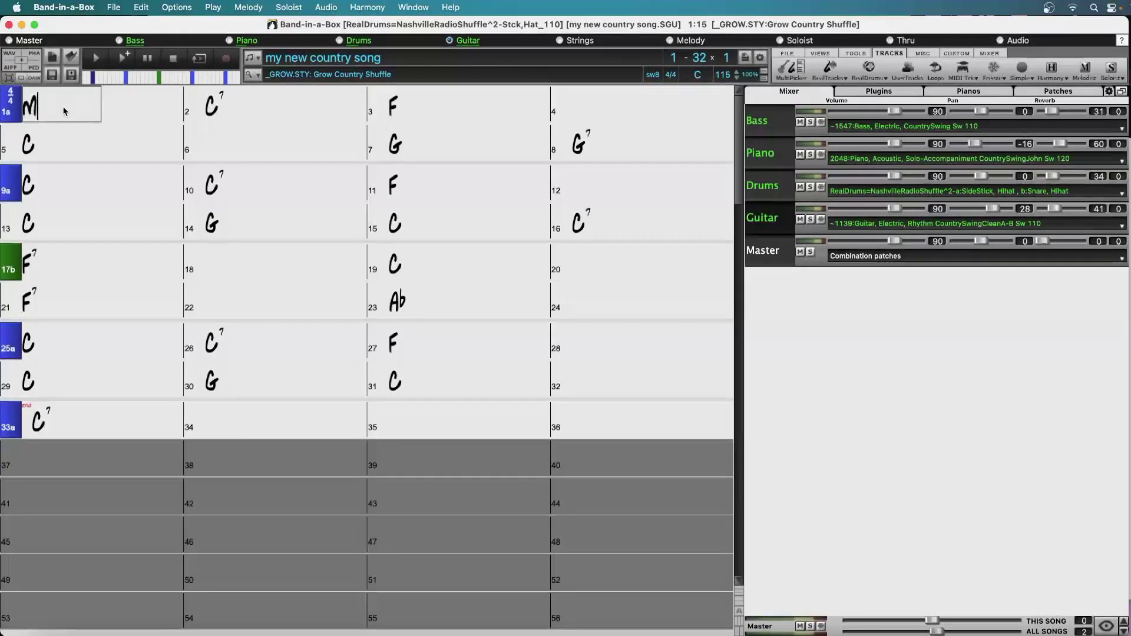
Step: Open the StylePicker, search for the song title "your cheatin" and apply the style filters of the Hank Williams version
key(F9)
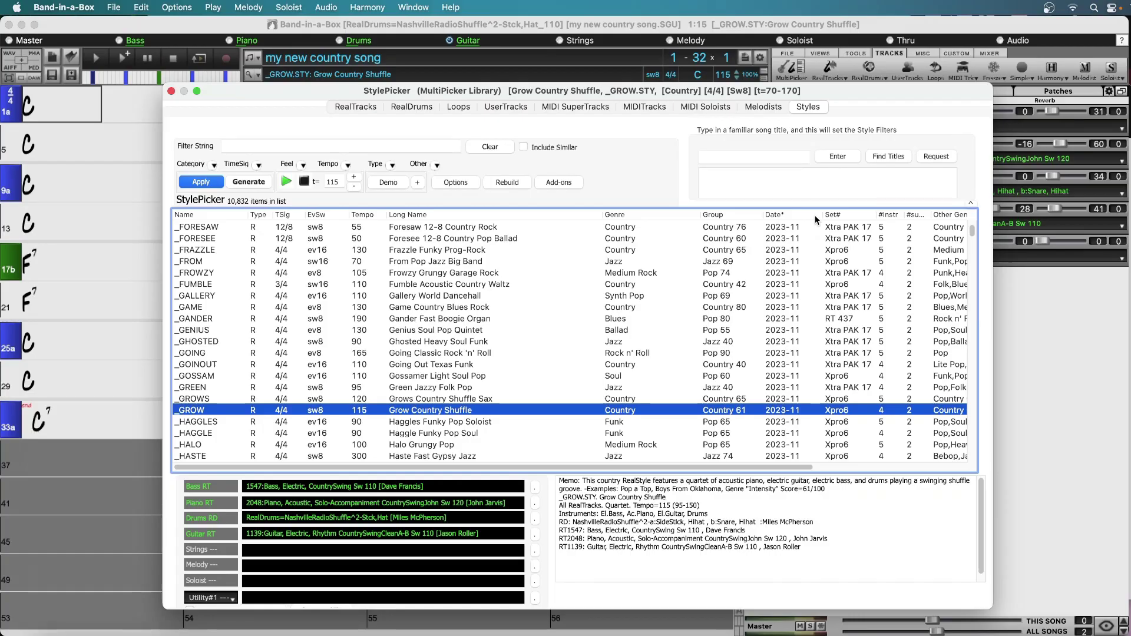
click(736, 155)
text(your cheatin)
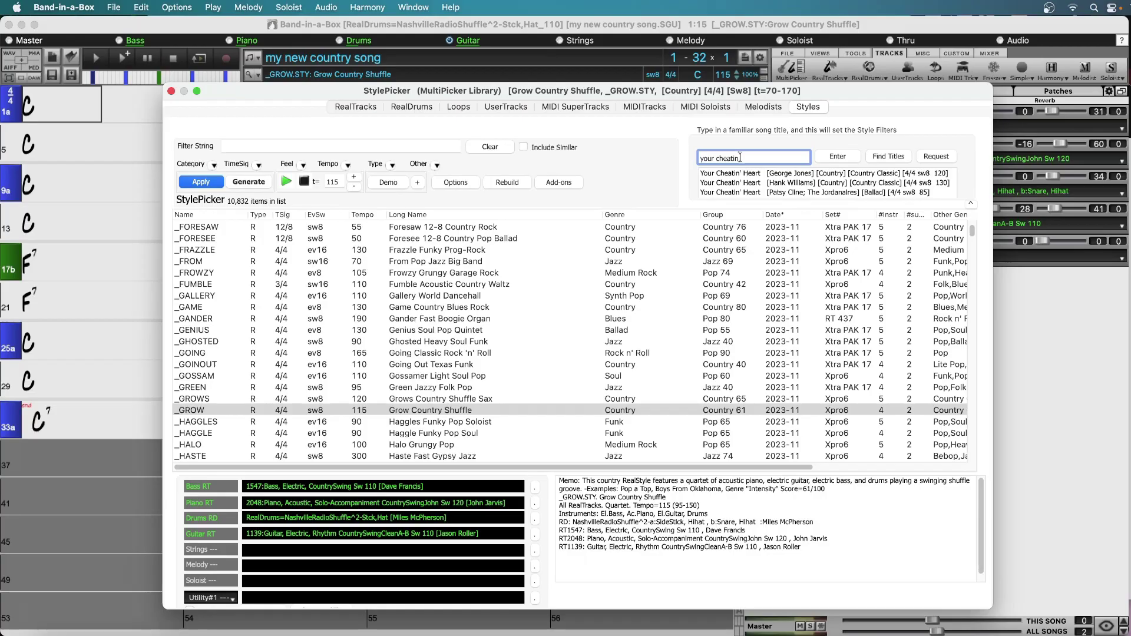
click(788, 184)
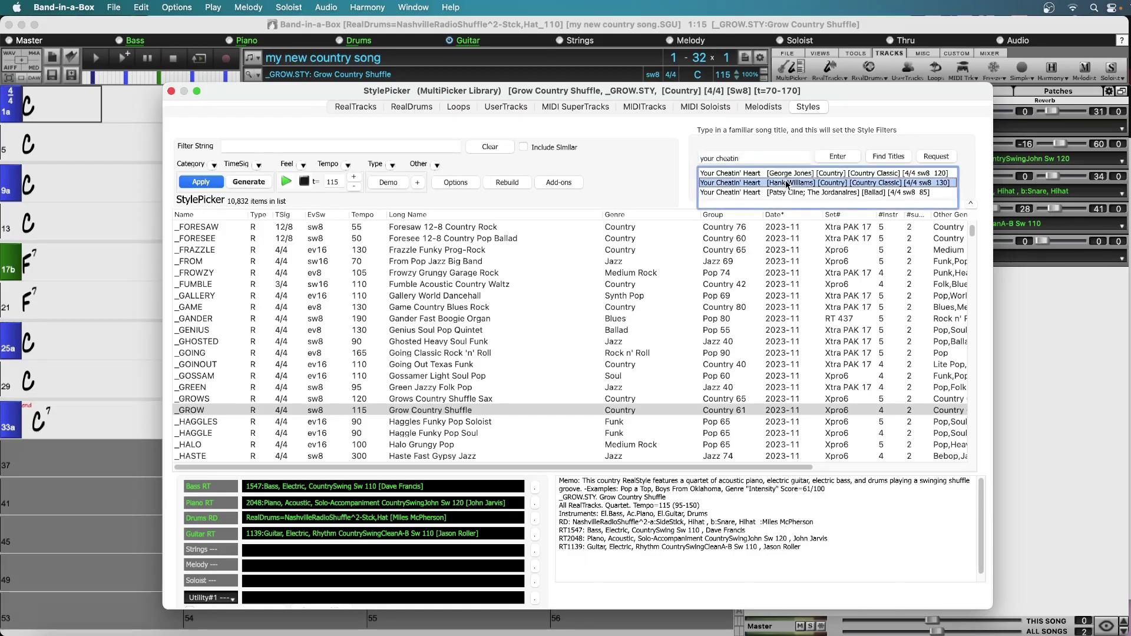
double_click(788, 184)
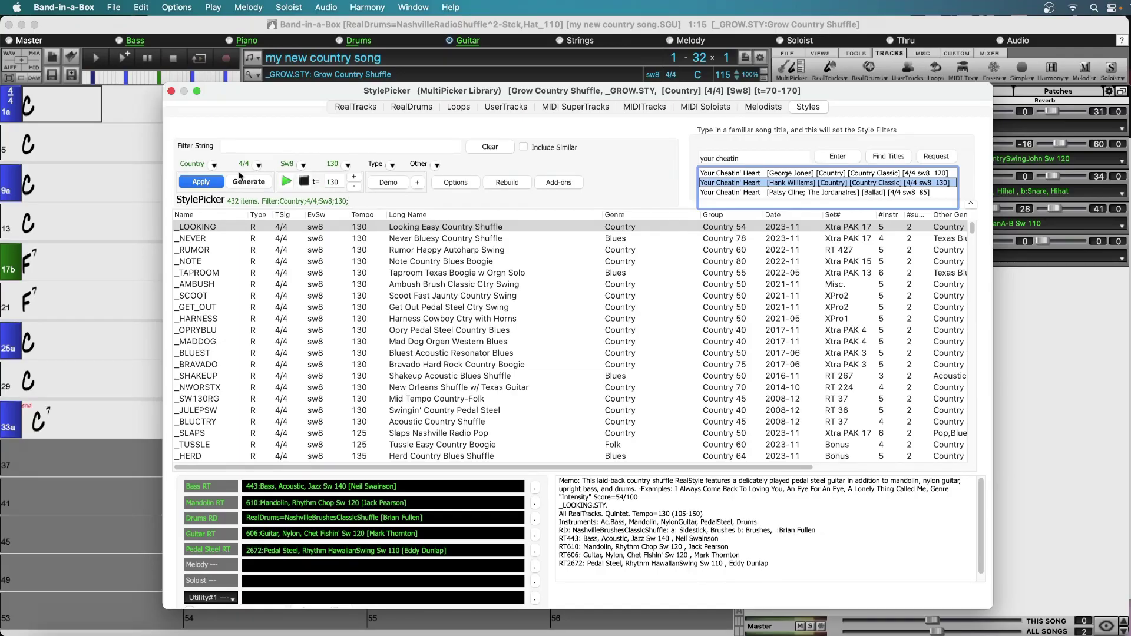
Step: Narrow the style list to the Country Classic category and a tempo of 115
click(213, 166)
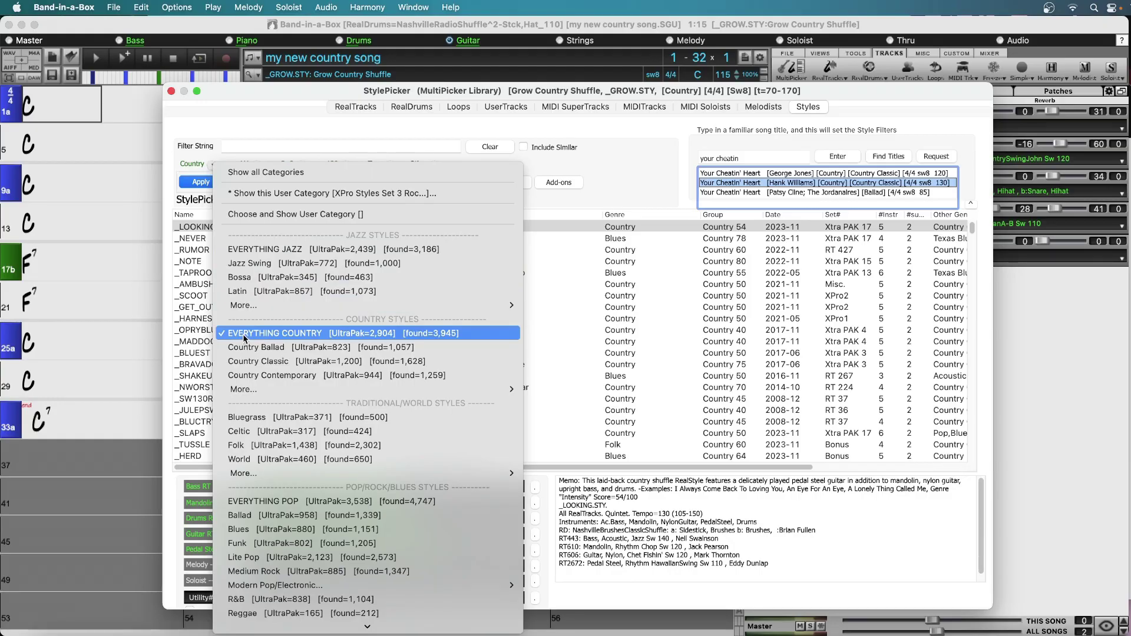
click(297, 362)
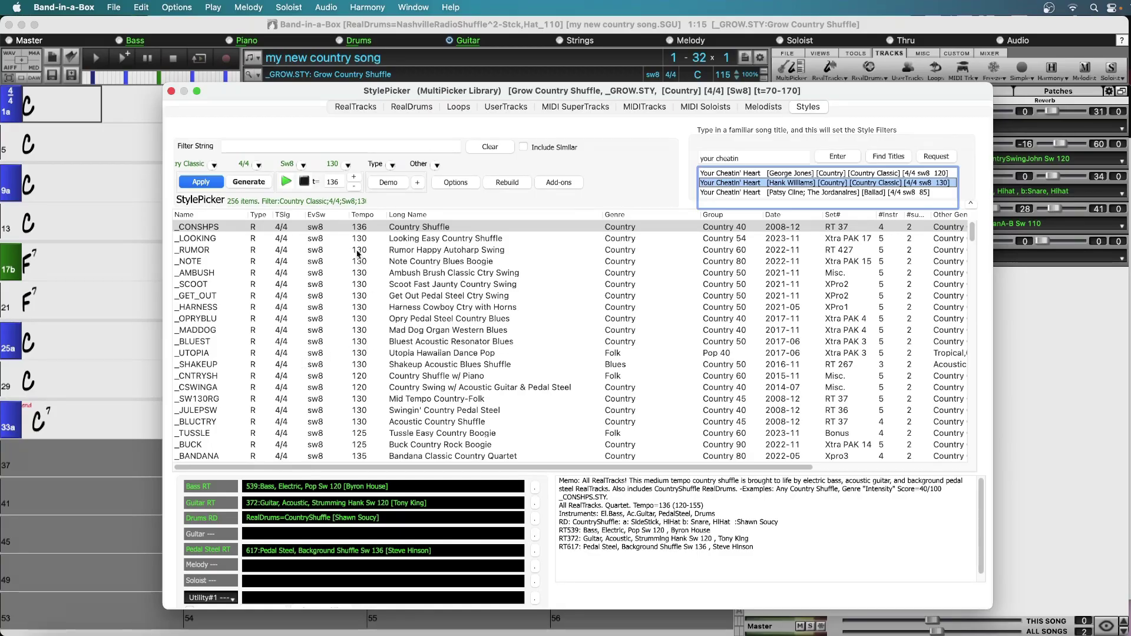
click(346, 164)
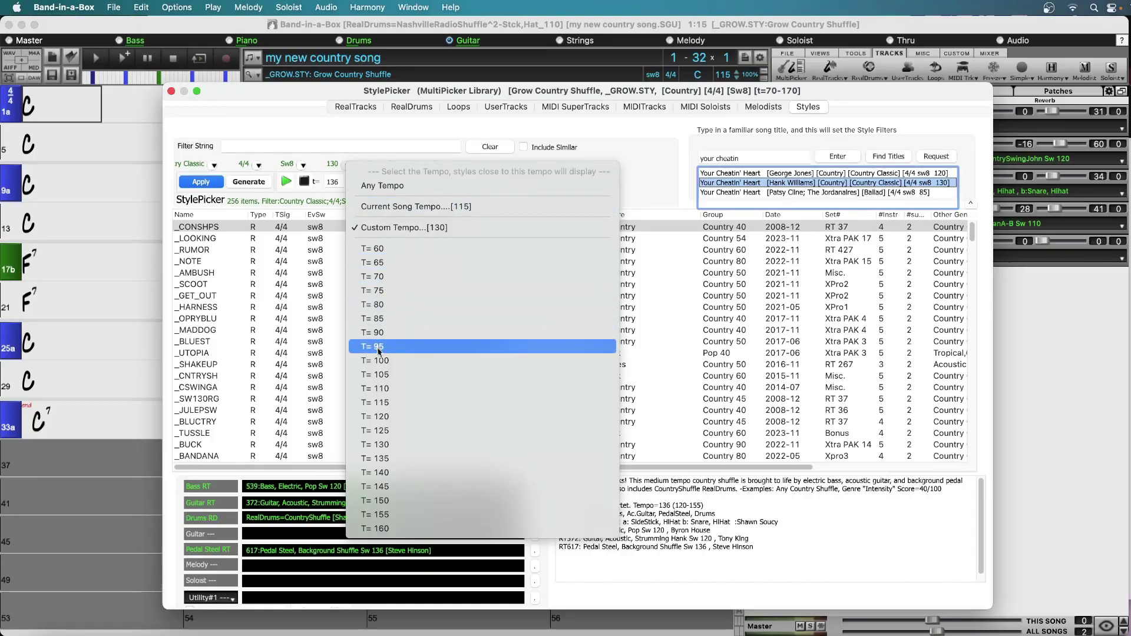
click(397, 403)
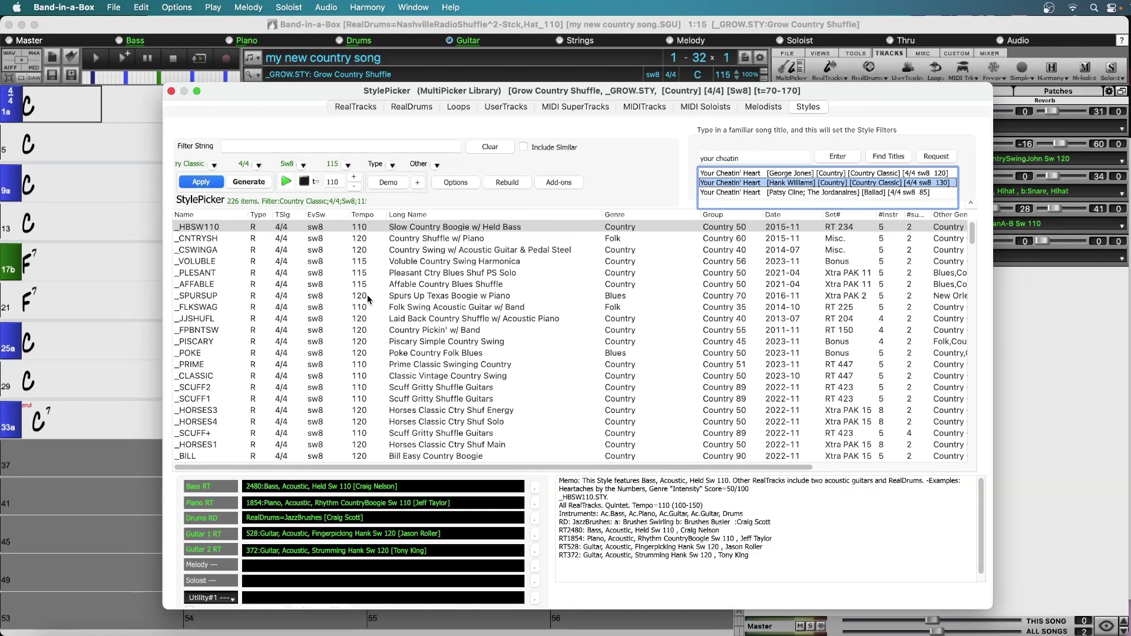
Step: Set the StylePicker options to play only a preview portion when auditioning and to use the Chord Sheet chords instead of the pre-made demo
click(453, 182)
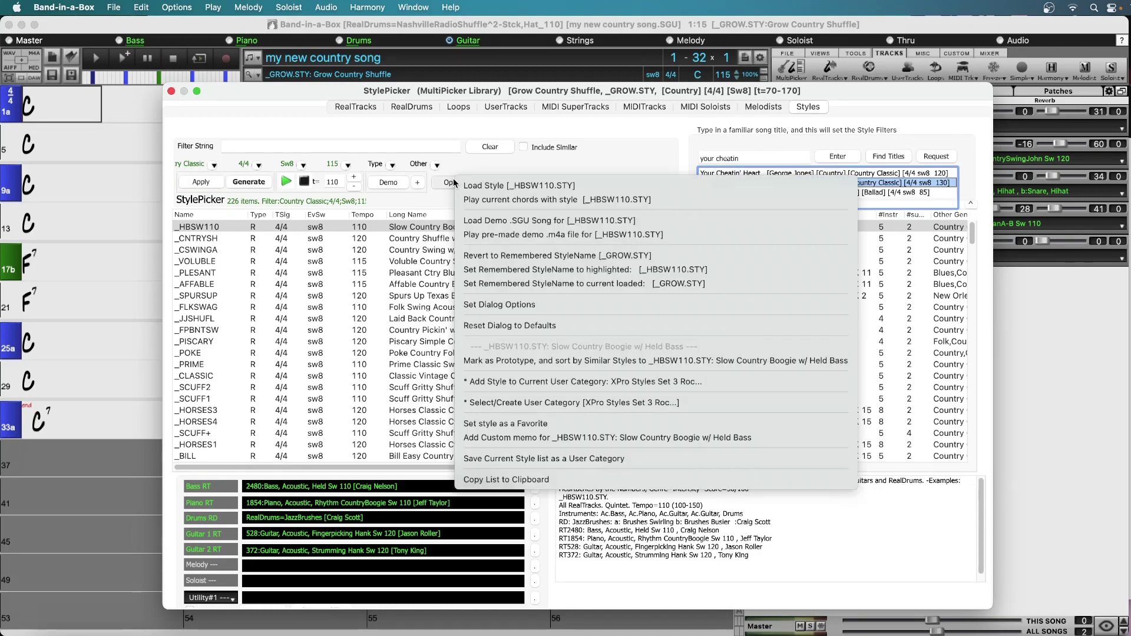
click(490, 306)
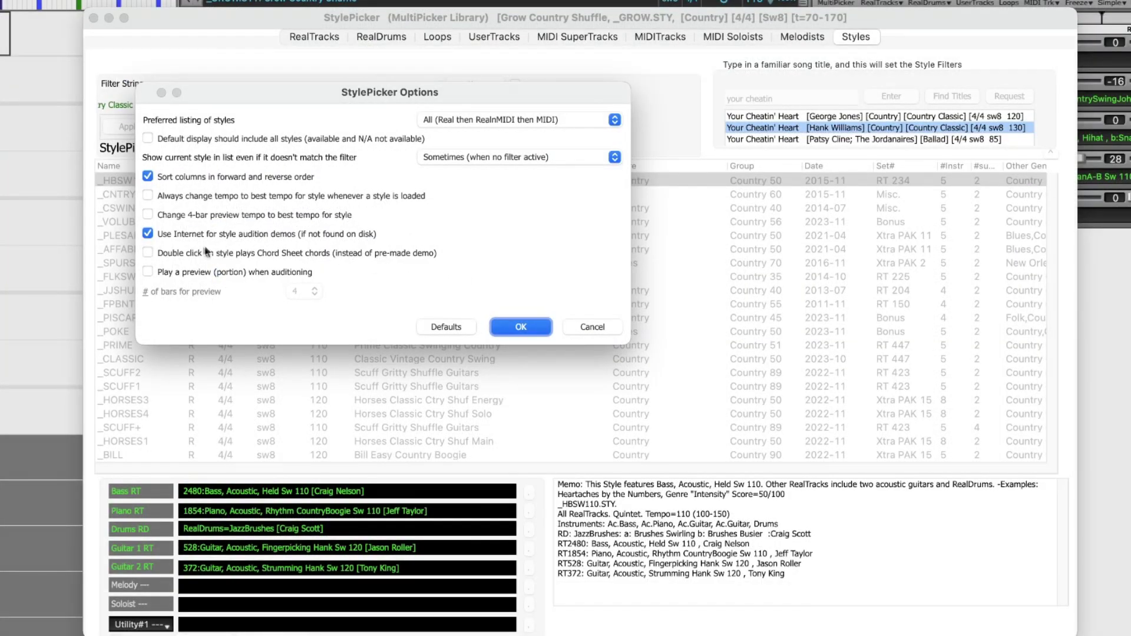
click(149, 270)
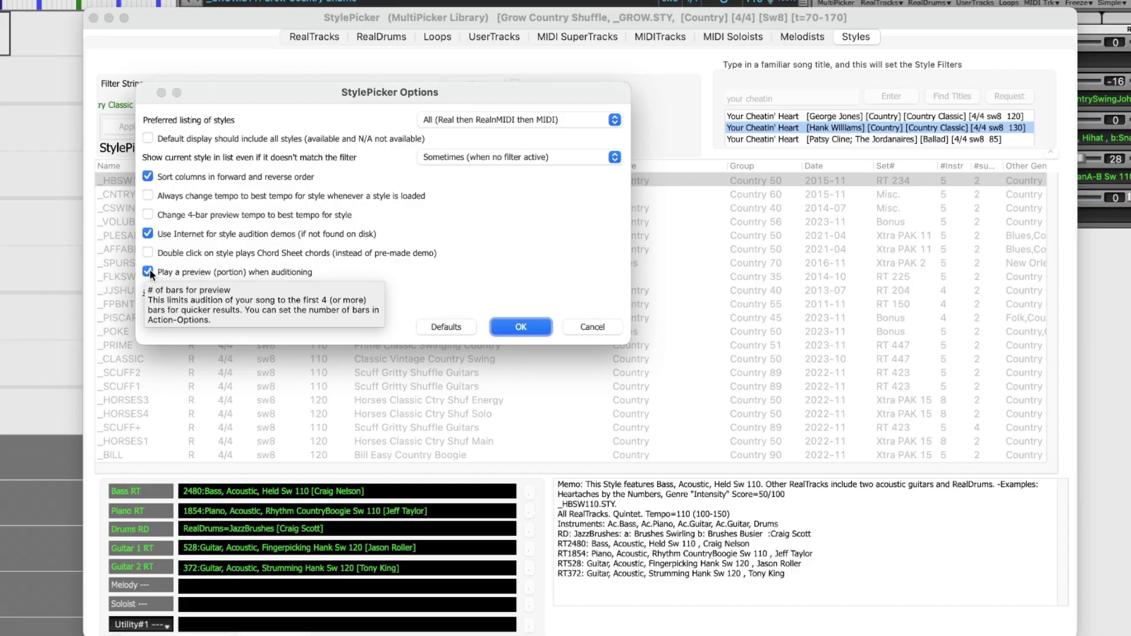
click(148, 254)
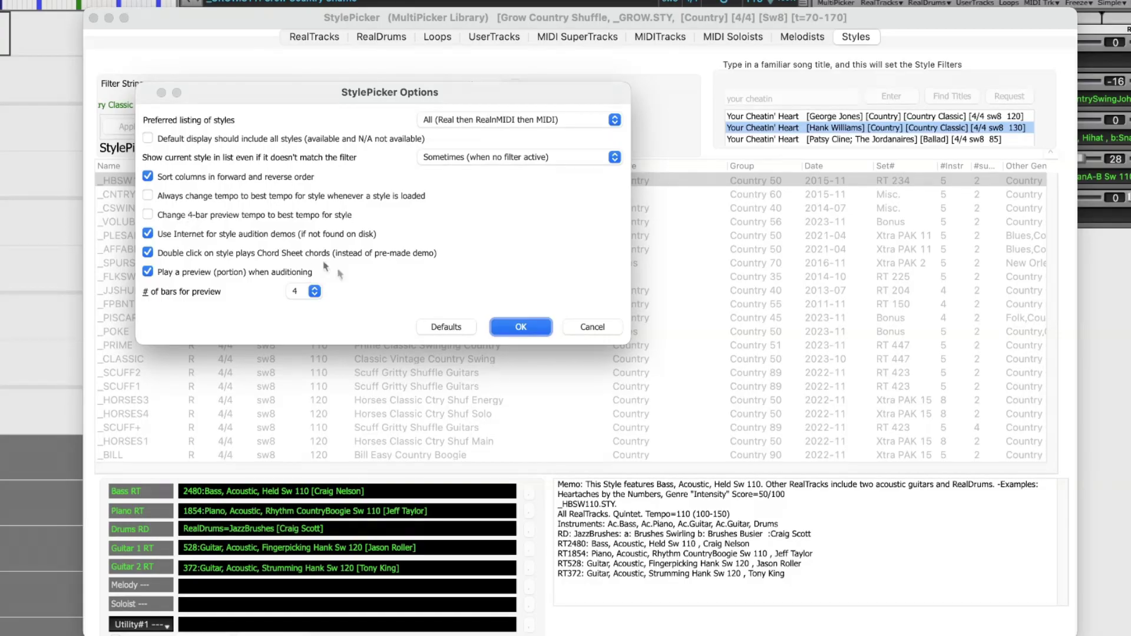
click(521, 327)
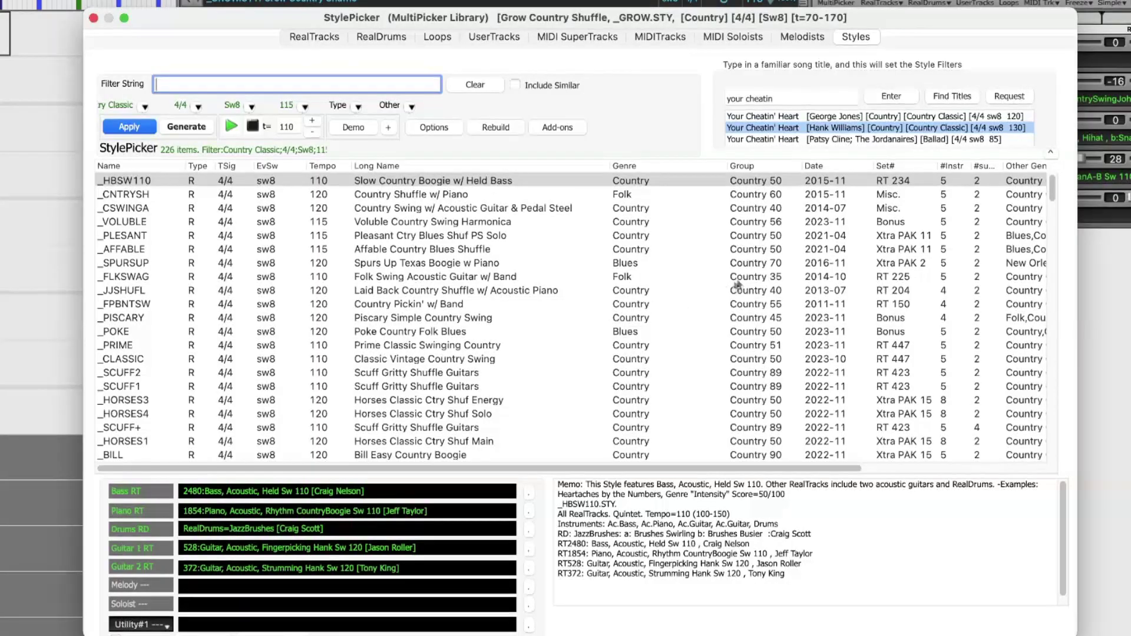
Step: Sort the styles by date with the newest first, move the StylePicker off the chord sheet, and audition Hen Slow Country Blues Boogie
click(834, 167)
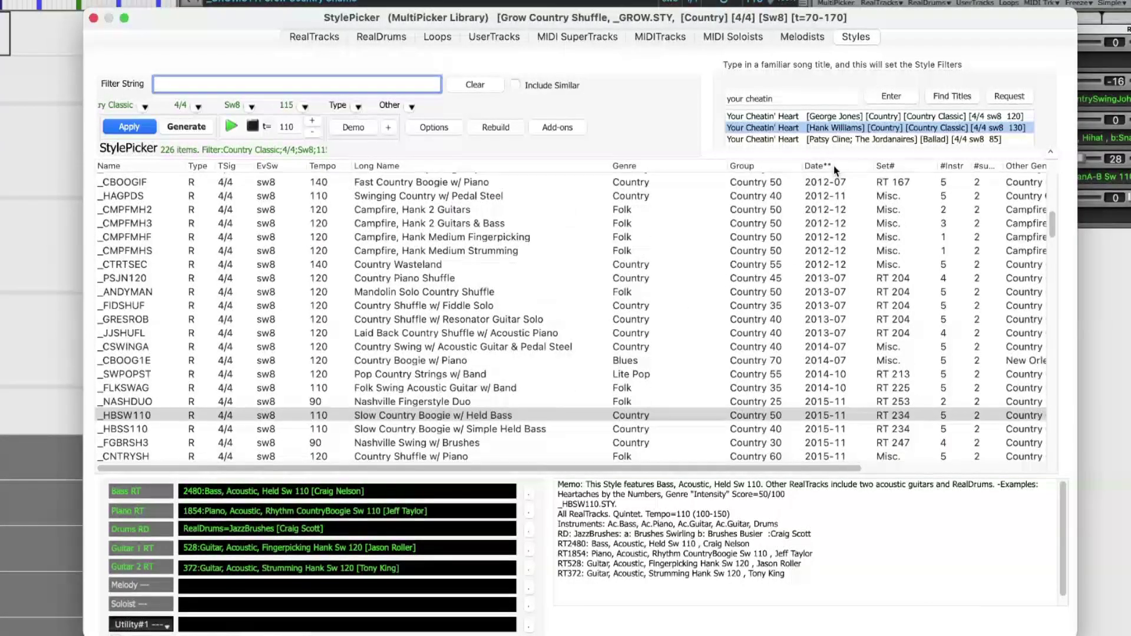
click(833, 166)
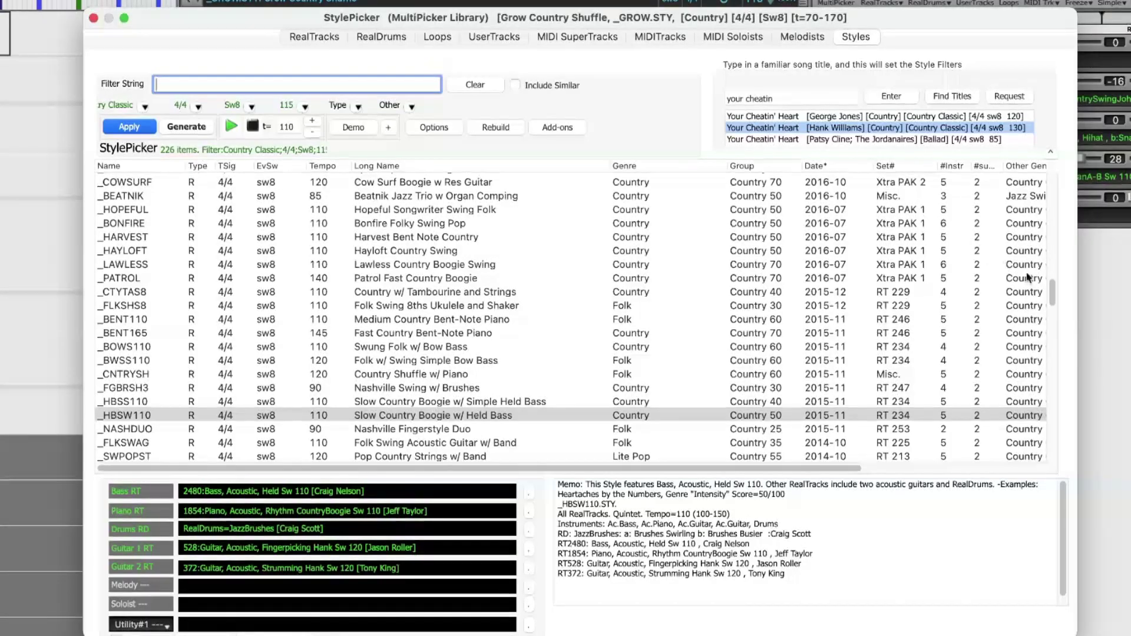
drag(1052, 296, 1052, 187)
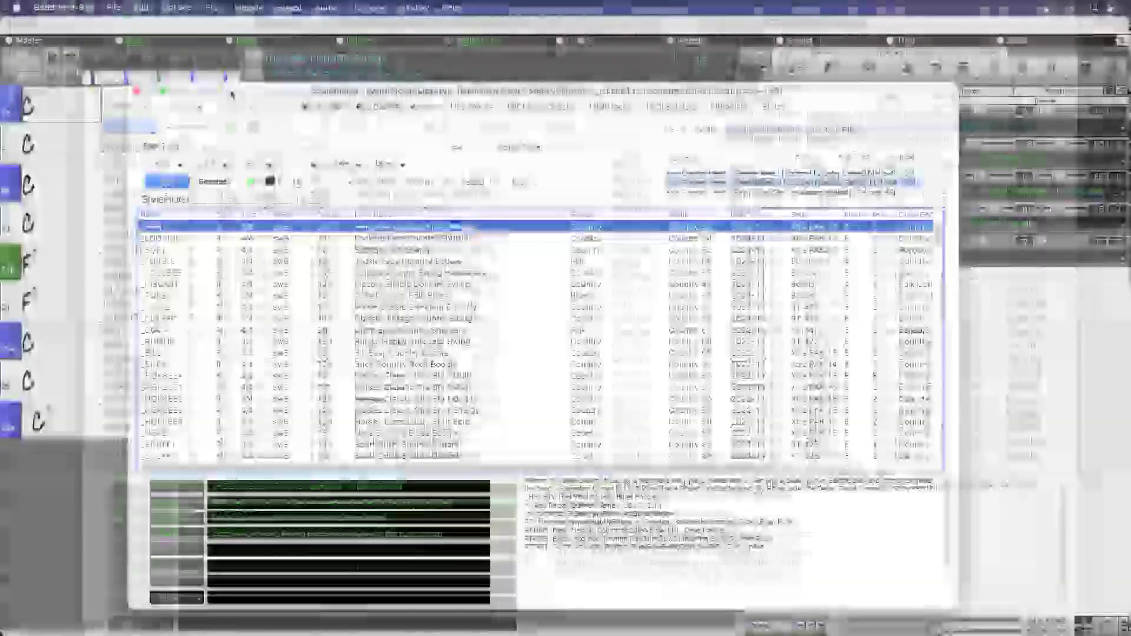
drag(232, 95, 487, 252)
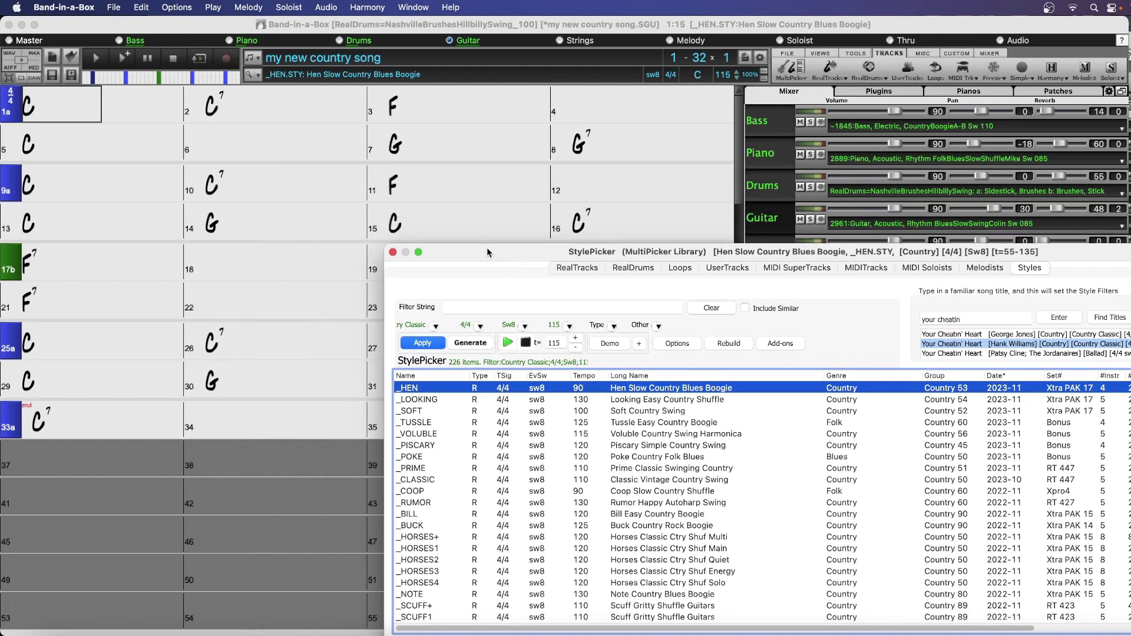
double_click(658, 389)
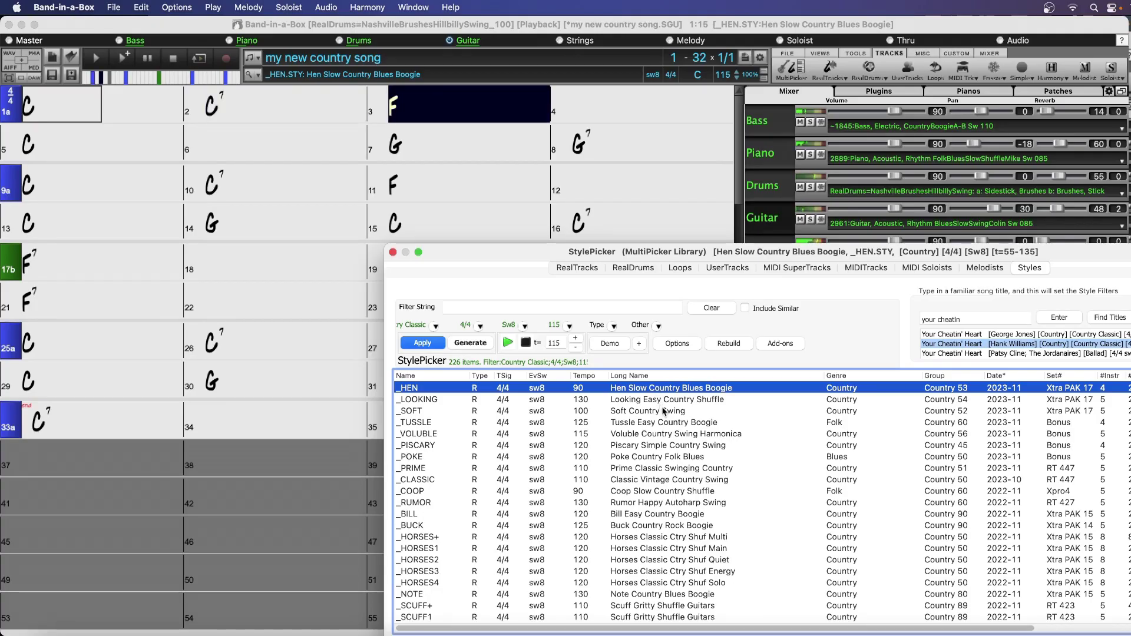
Step: Audition the song with the styles Soft Country Swing, Tussle Easy Country Boogie, Voluble Country Swing Harmonica and Poke Country Folk Blues
double_click(664, 411)
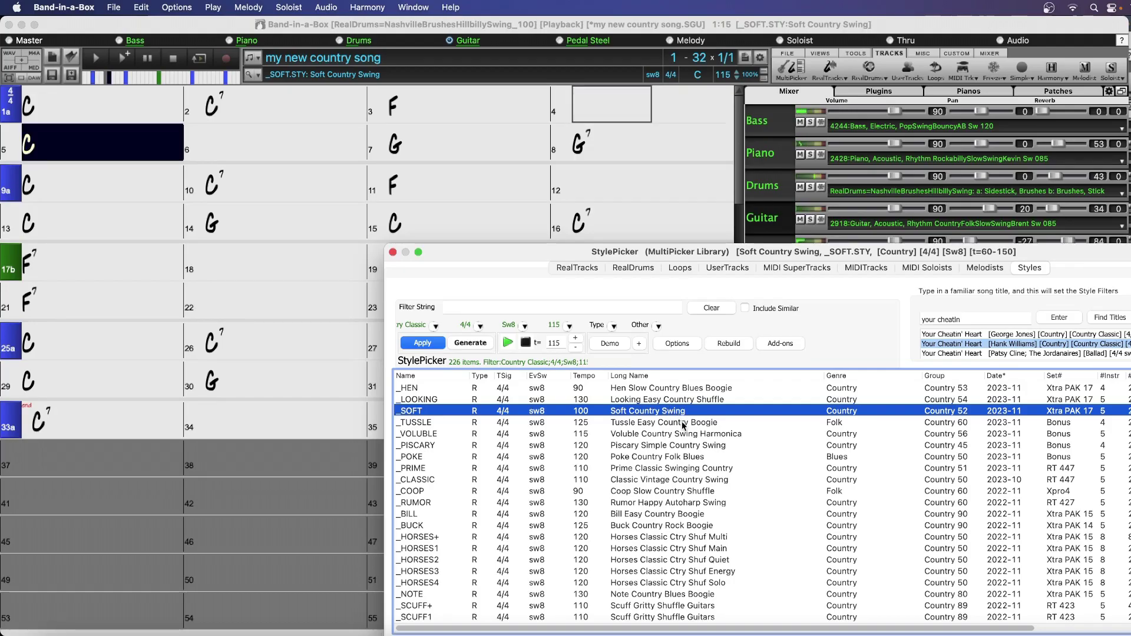
click(684, 422)
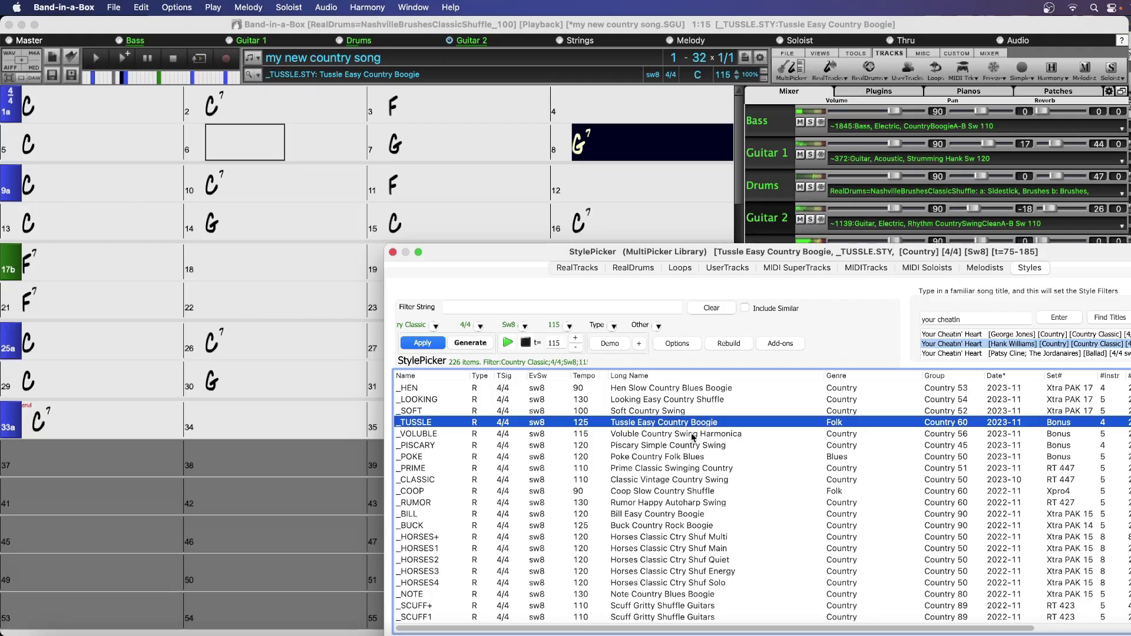
double_click(695, 437)
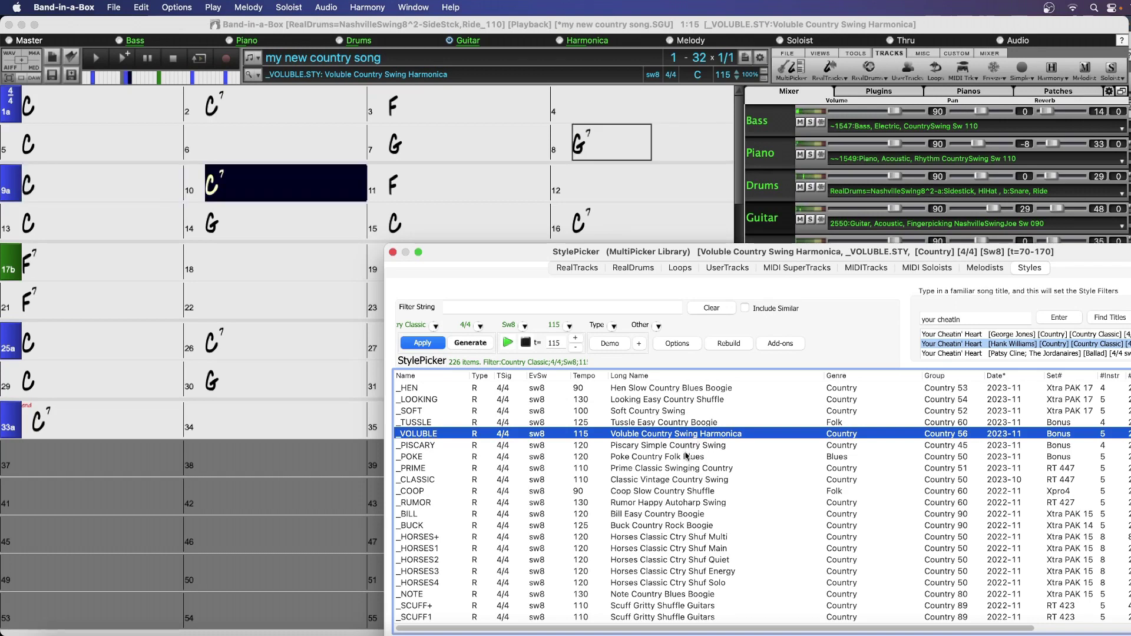
click(686, 457)
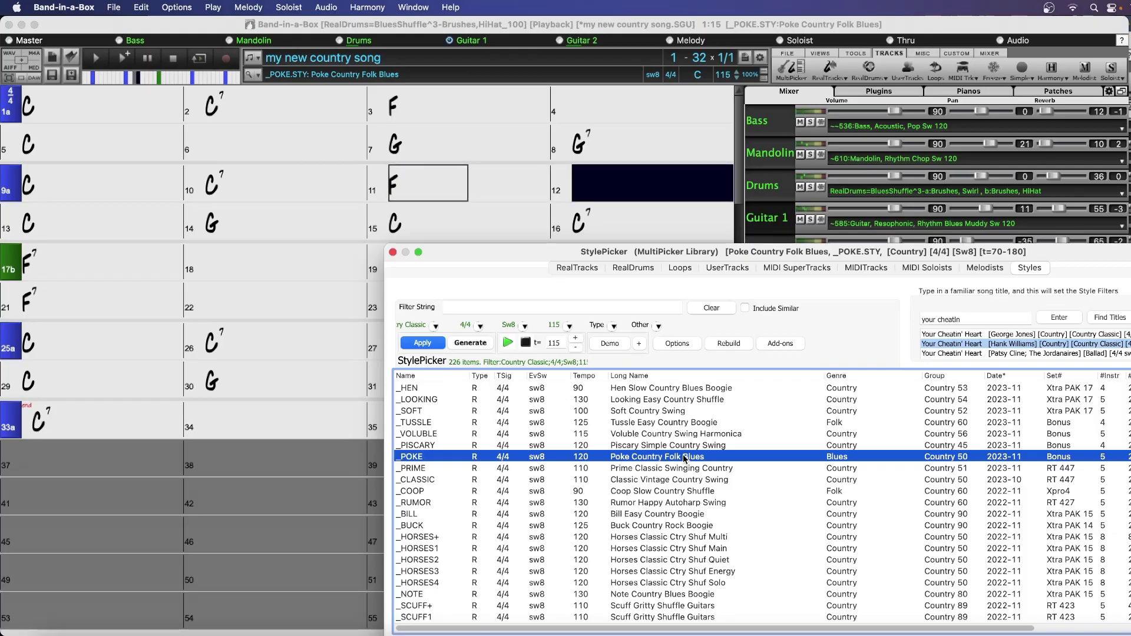
Step: Play the song with the Classic Vintage Country Swing style, stop playback and apply that style
click(660, 482)
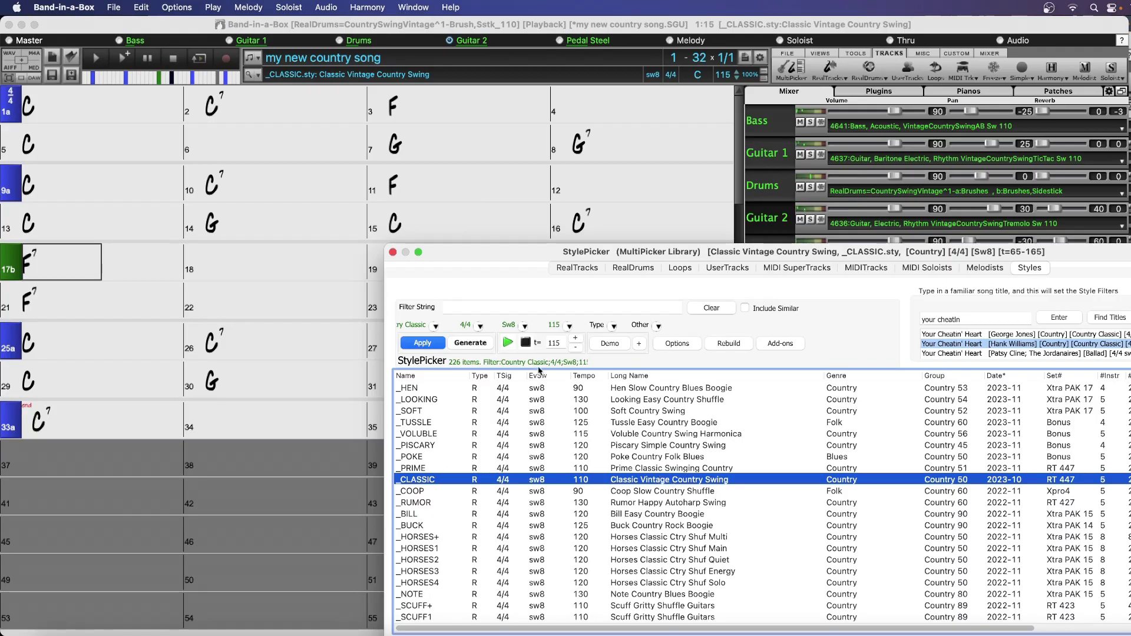
click(526, 343)
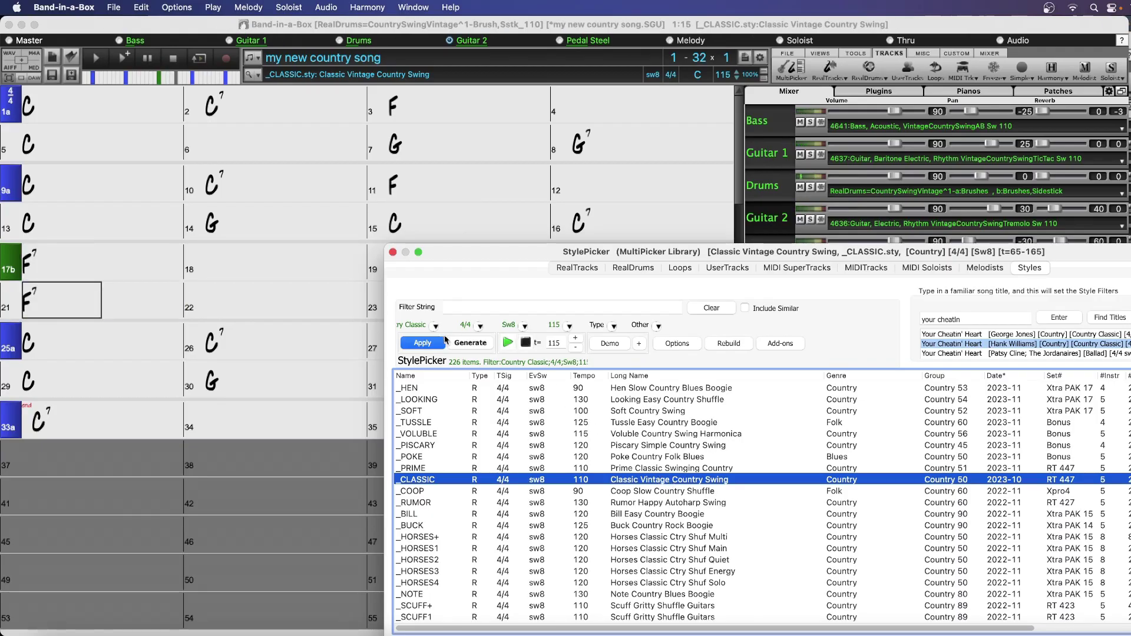
click(437, 344)
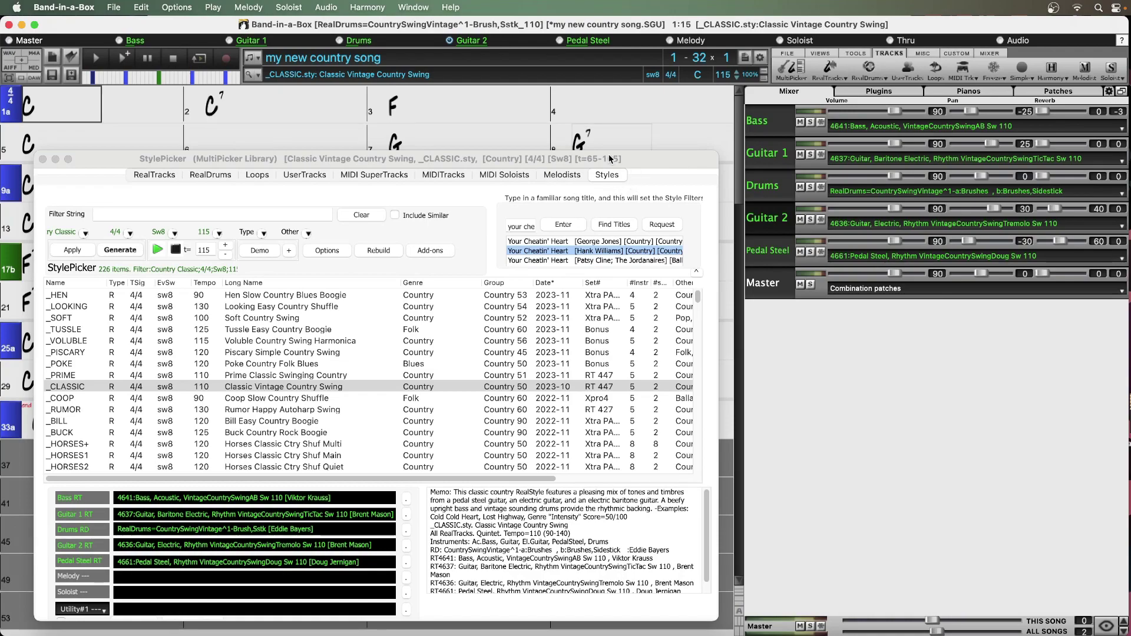
Step: Look through the RealTracks, RealDrums, MIDI SuperTracks and MIDITracks libraries in turn
click(166, 178)
click(167, 178)
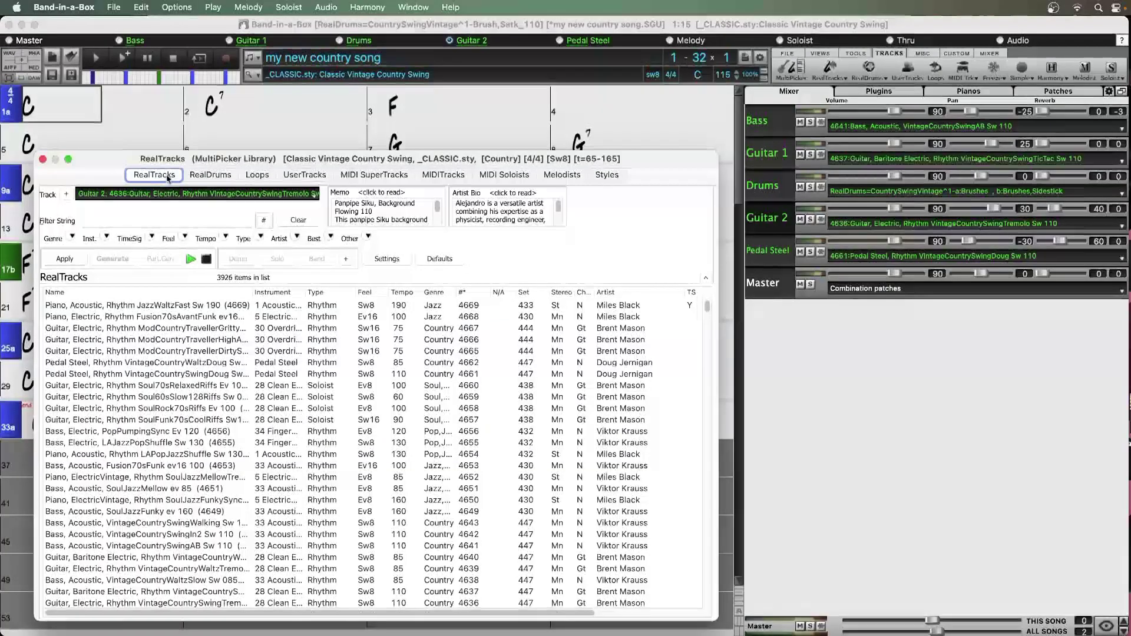
click(213, 175)
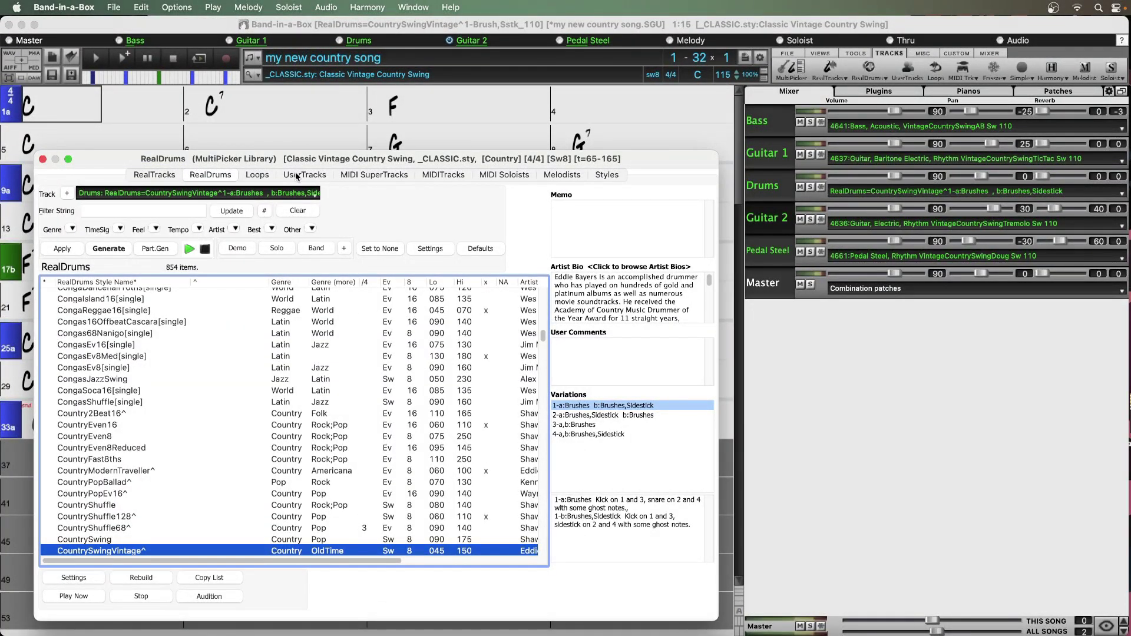
click(367, 175)
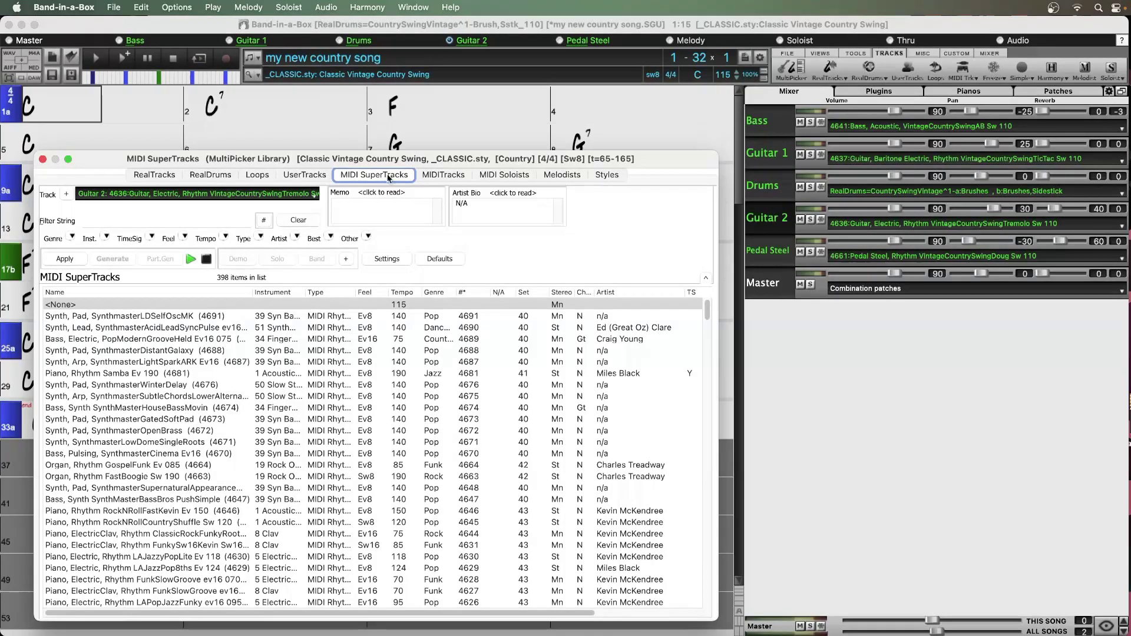
click(439, 176)
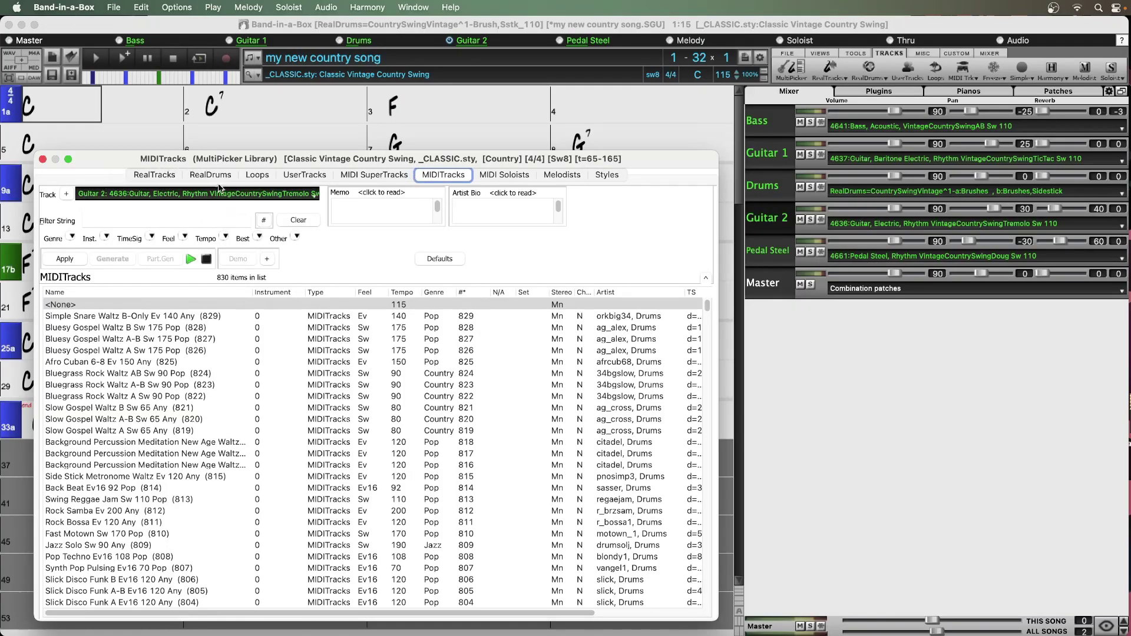
Step: Review the available target tracks and make Bass, Drums and finally Pedal Steel the current track
click(196, 195)
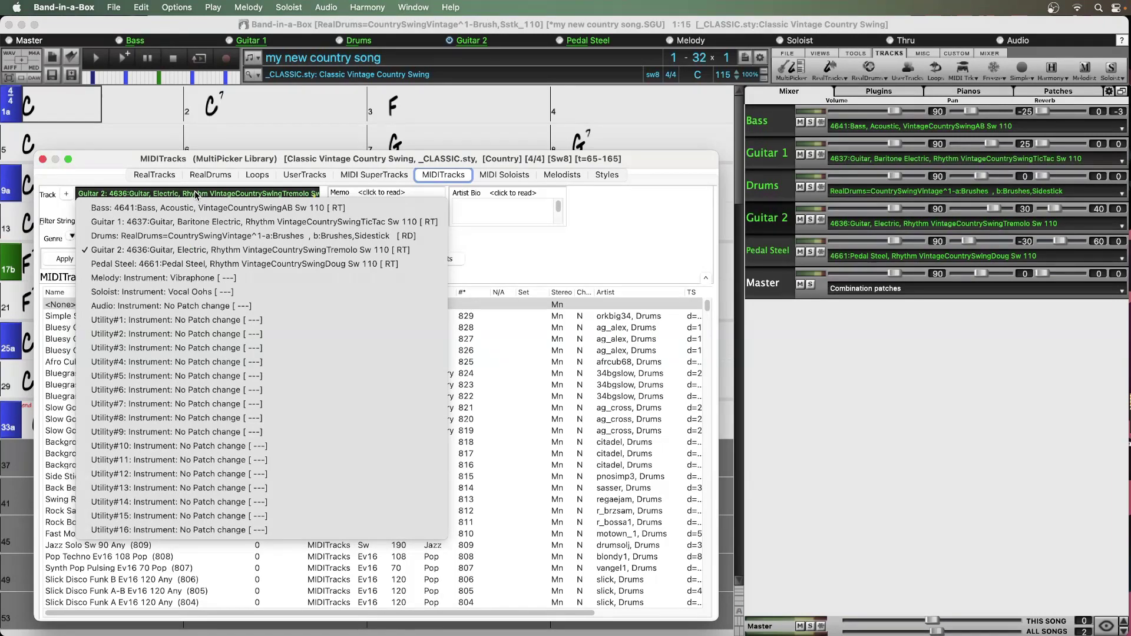
click(312, 162)
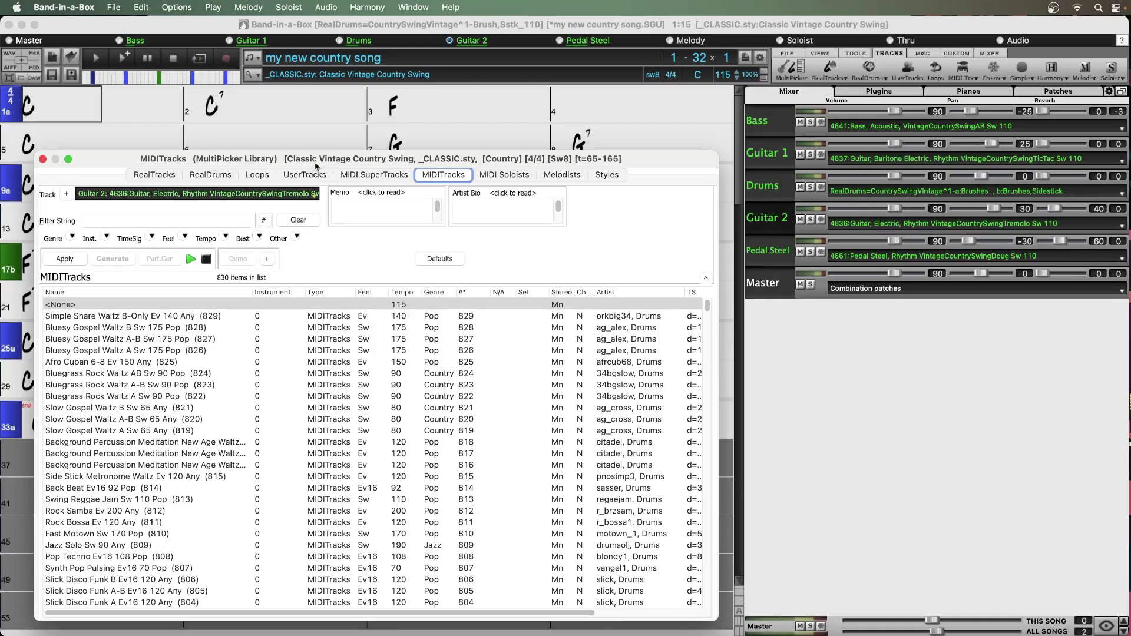
click(766, 121)
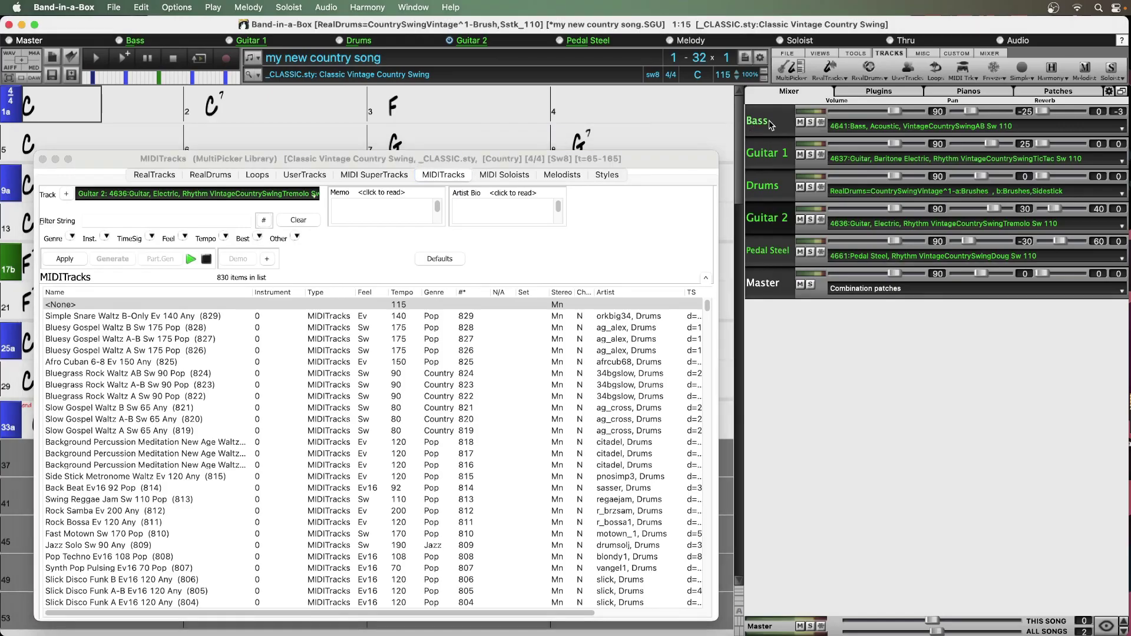
click(779, 186)
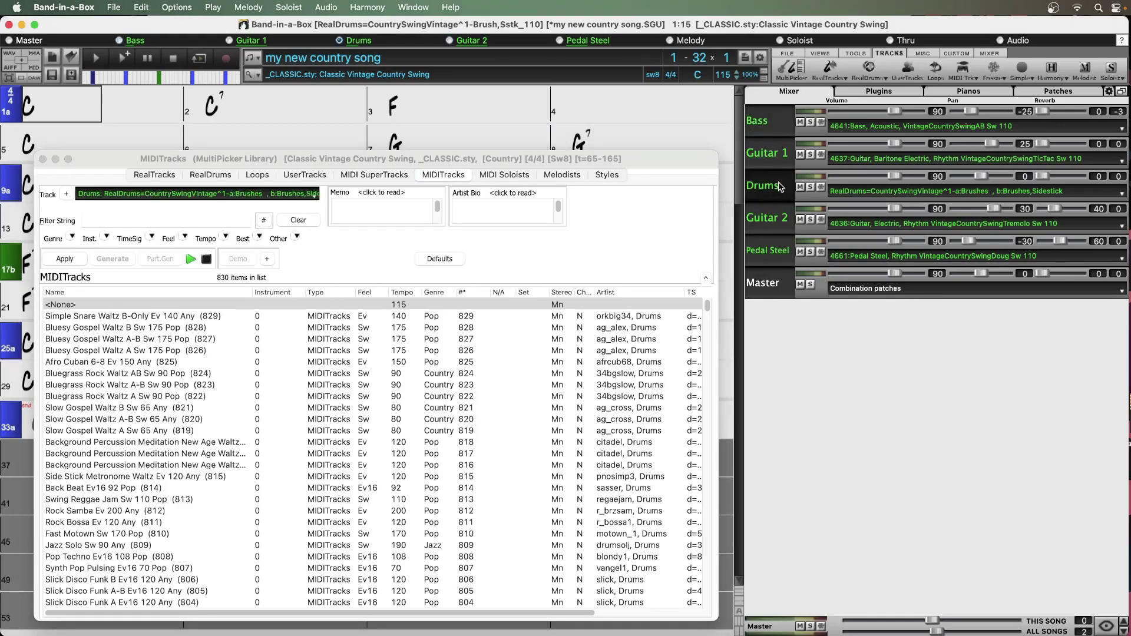
click(778, 253)
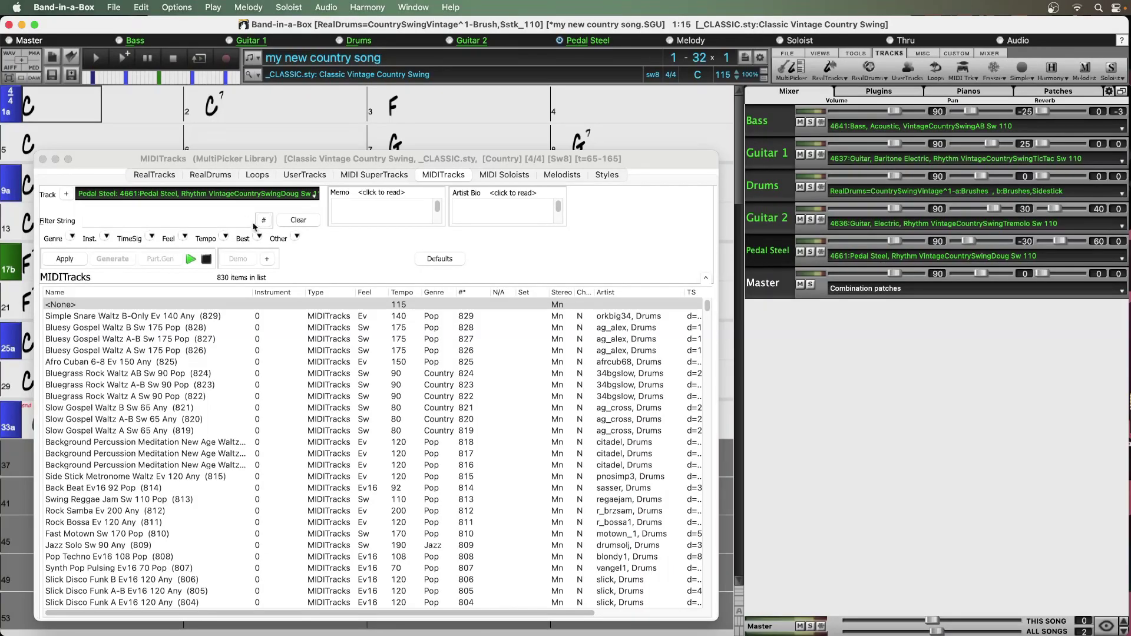
Step: Filter the MIDITracks list for the best match to the popular song "Your Cheatin' Heart" by Hank Williams, searching for "your cheatin"
click(258, 237)
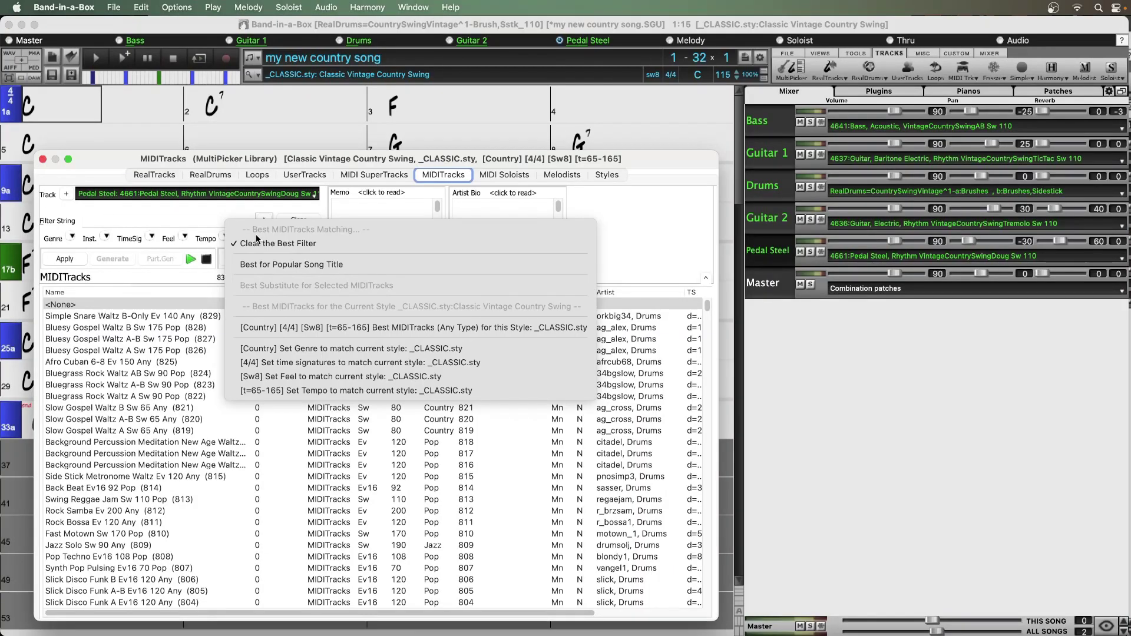
click(269, 264)
click(269, 263)
text(your cheatin)
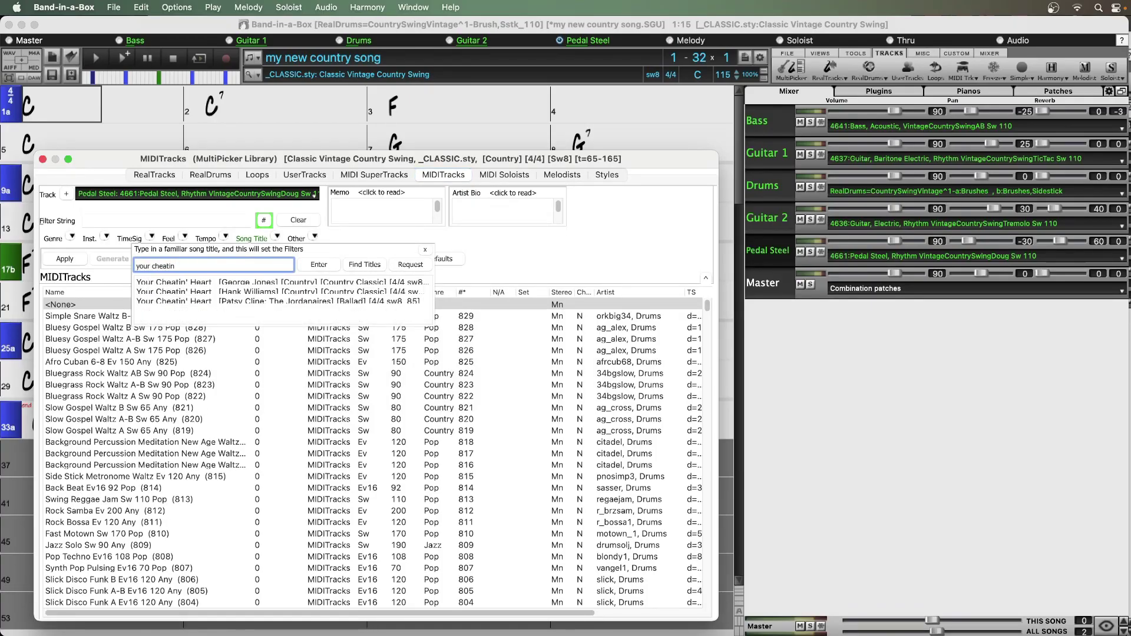
click(259, 292)
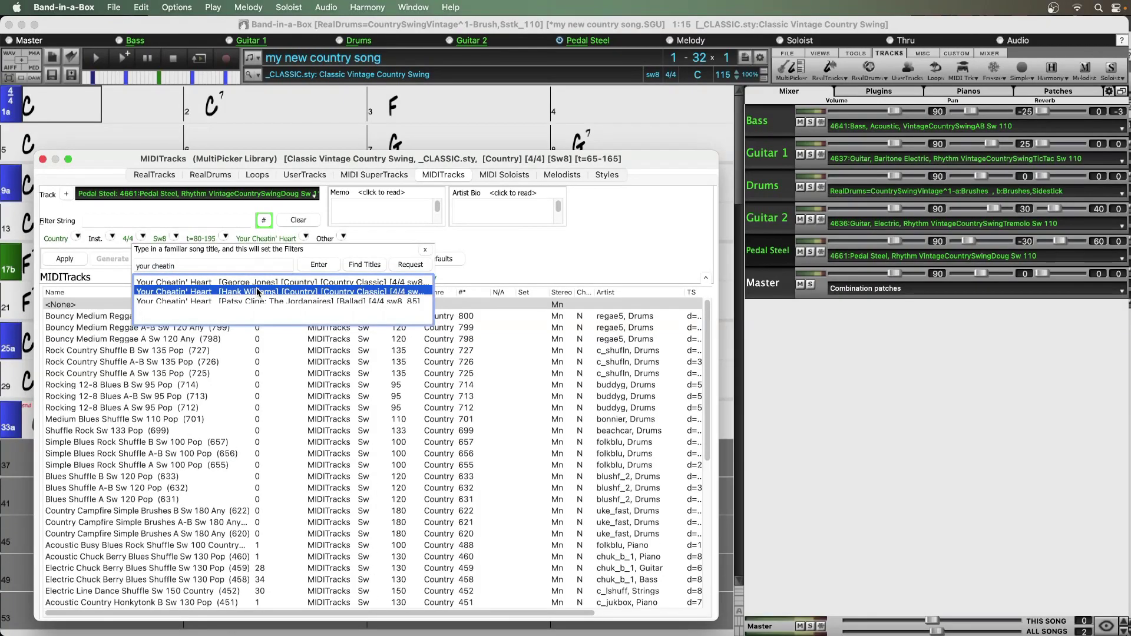
click(425, 250)
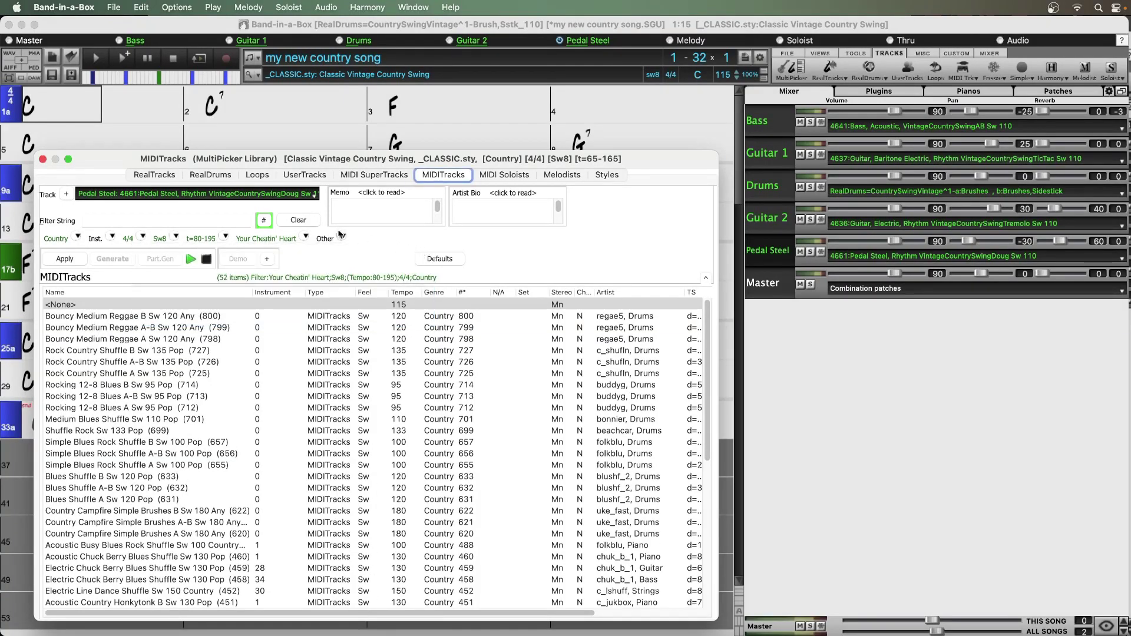
Step: Narrow the library filter to a custom tempo range of 100-120
click(223, 236)
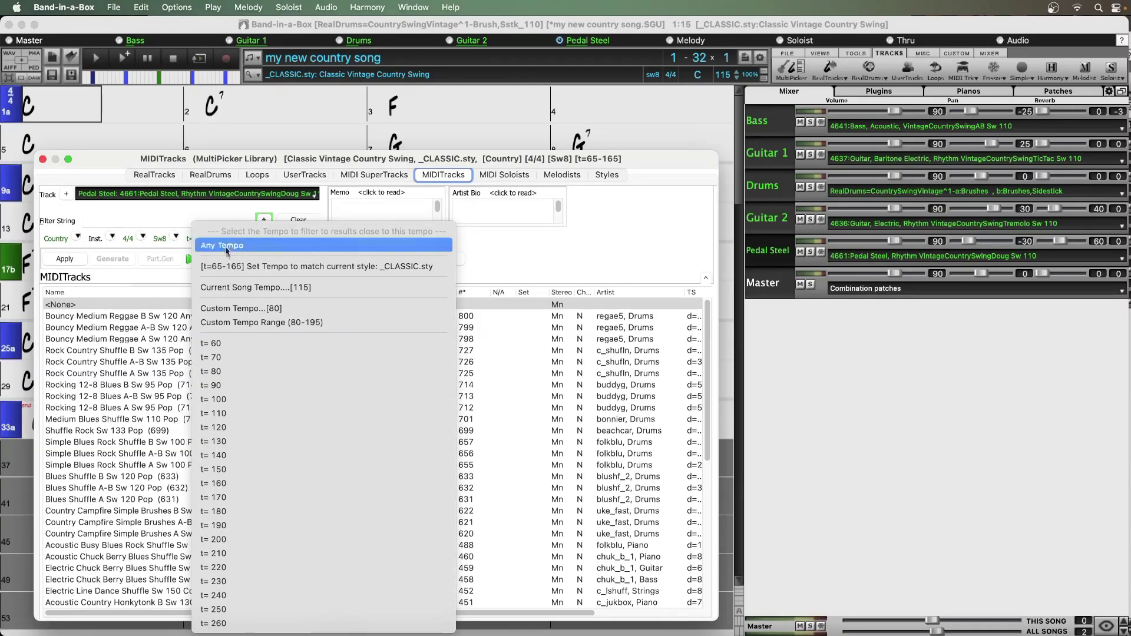
click(256, 322)
text(100-120)
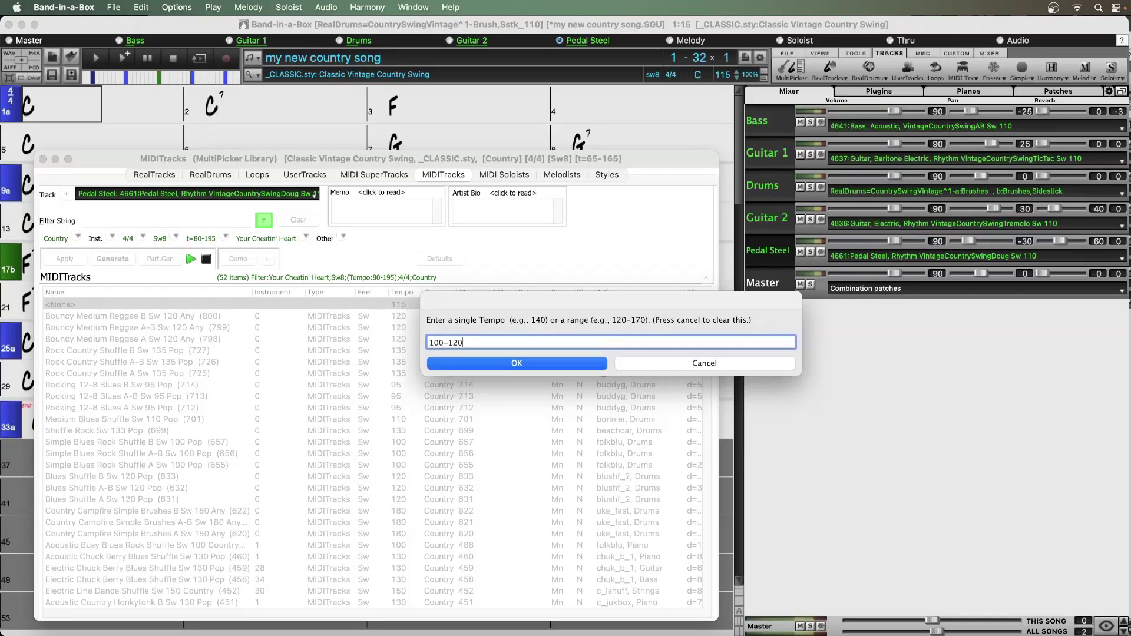
key(Return)
Step: Check the filtered MIDI SuperTracks, RealDrums and RealTracks lists, and view the RealTracks demo playback options
click(360, 175)
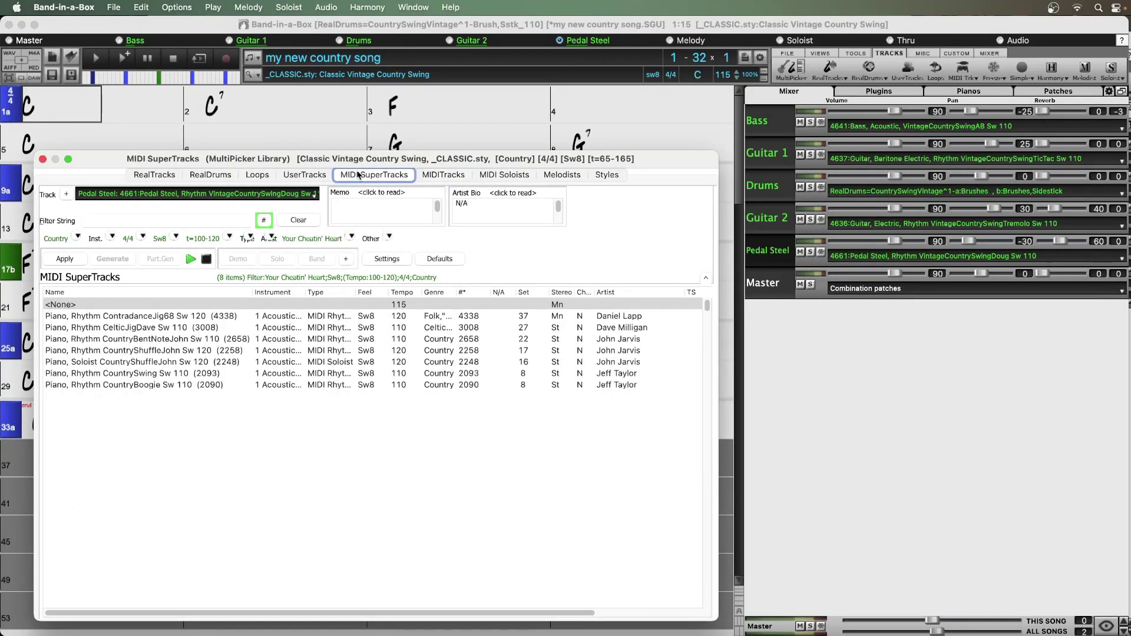
click(216, 176)
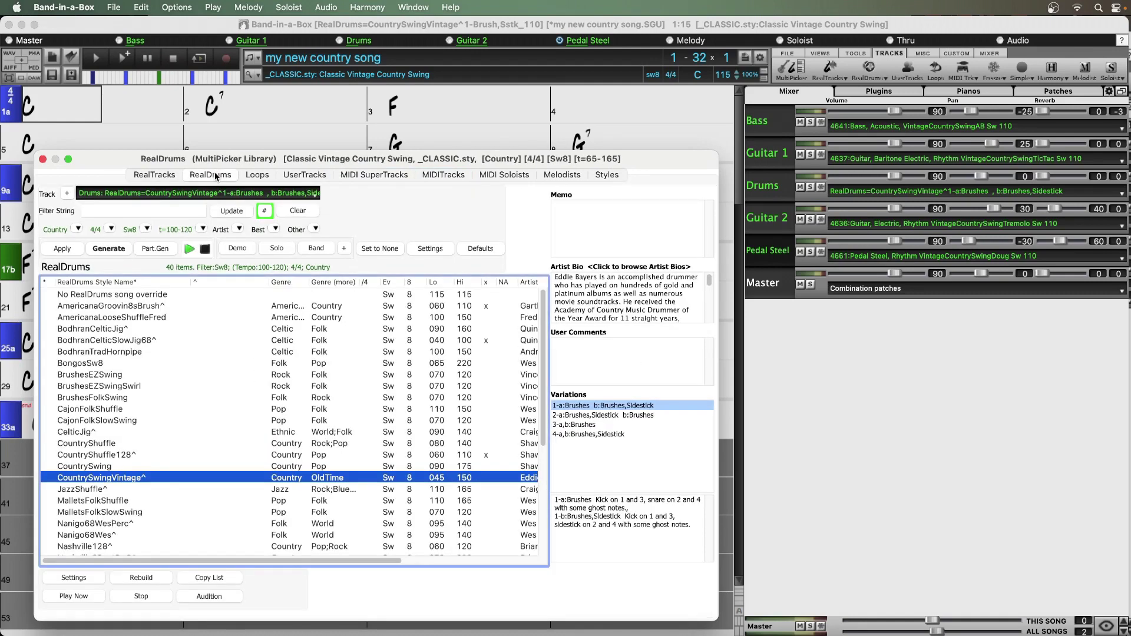
click(158, 176)
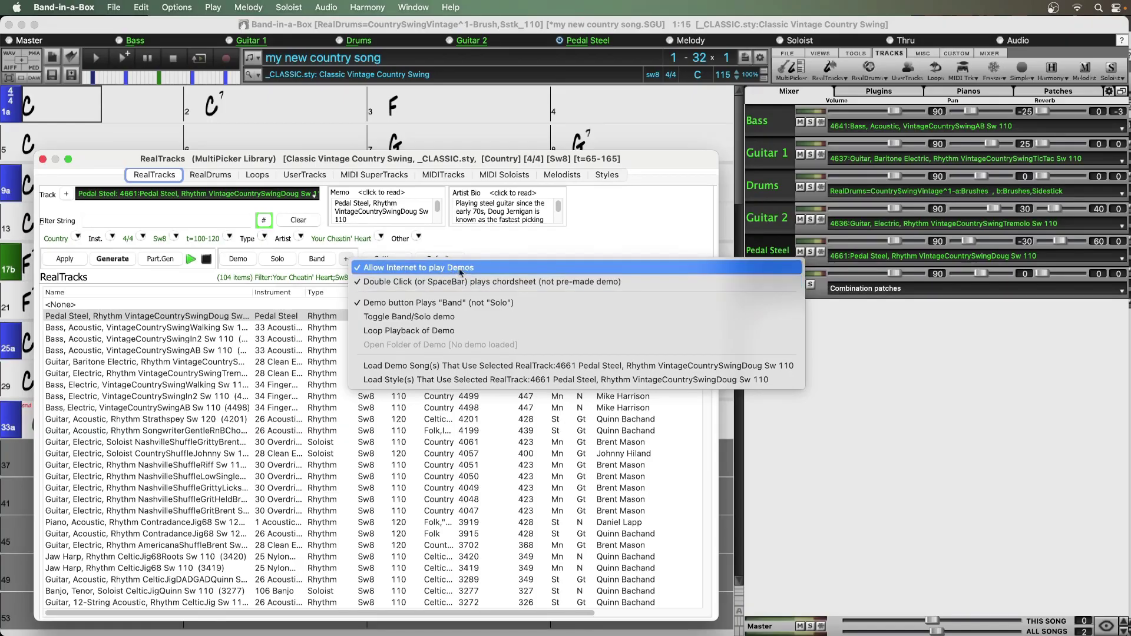
click(644, 235)
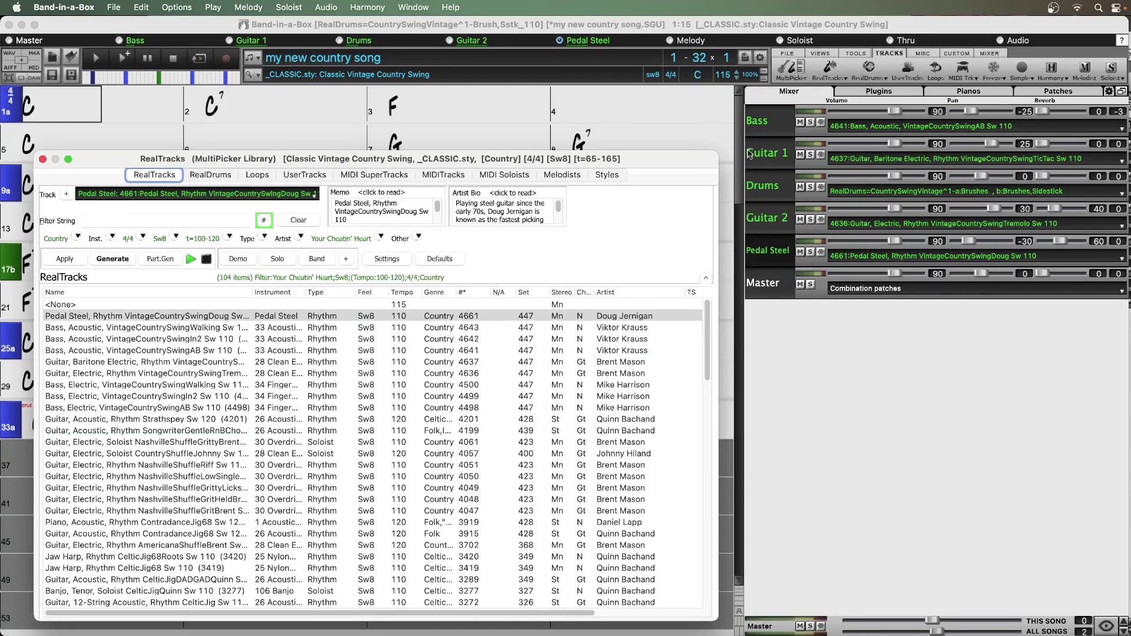
Step: Make Bass the target track and filter the RealTracks list by the text "bass"
click(767, 128)
click(767, 129)
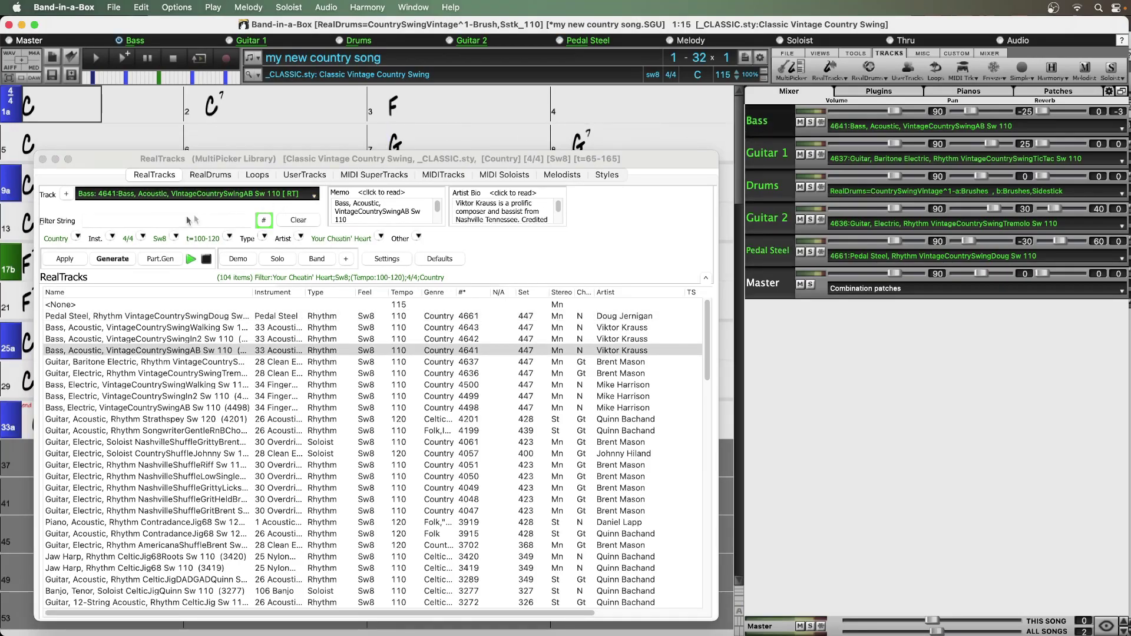
click(167, 221)
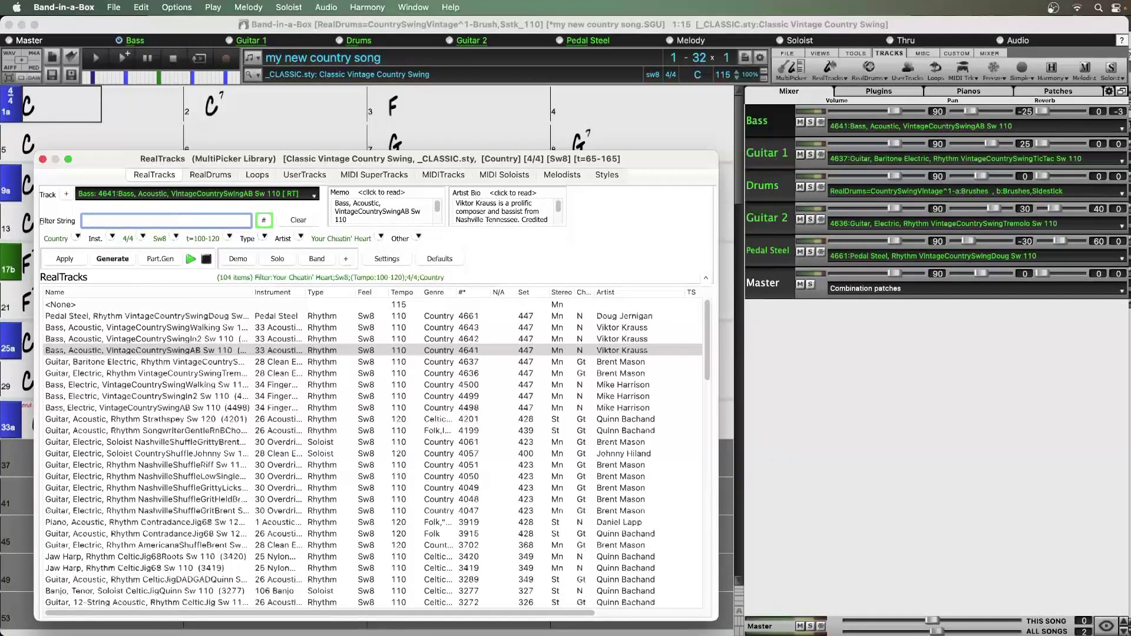
text(bass)
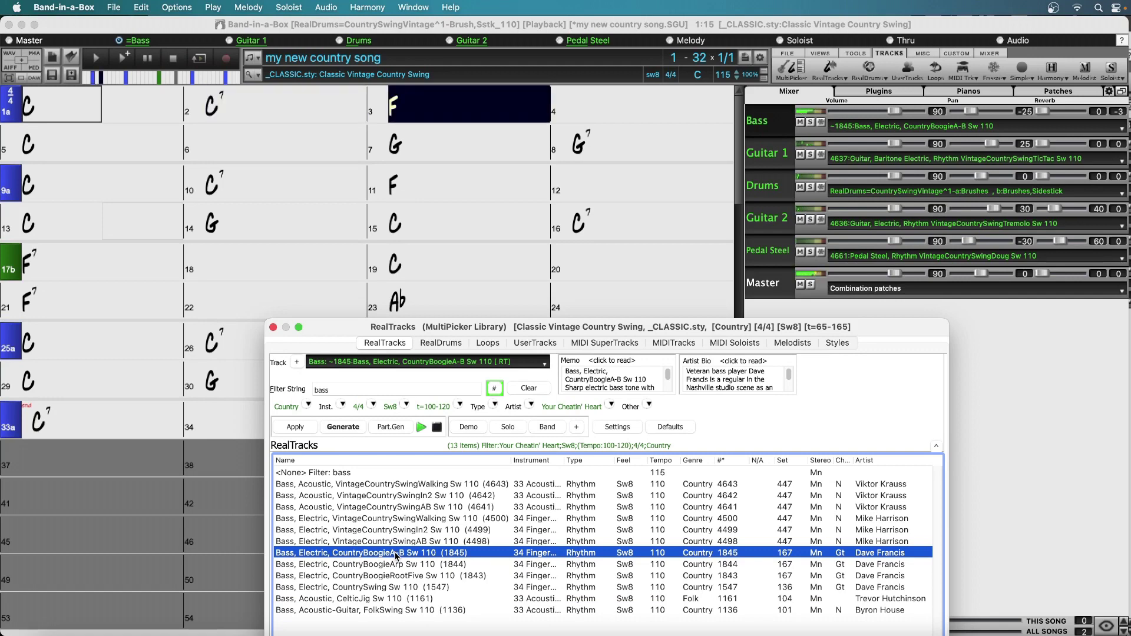
Step: Try the RealTrack "Bass, Acoustic-Guitar, FolkSwing Sw 110" (1136) on the Bass track and solo it briefly
click(387, 611)
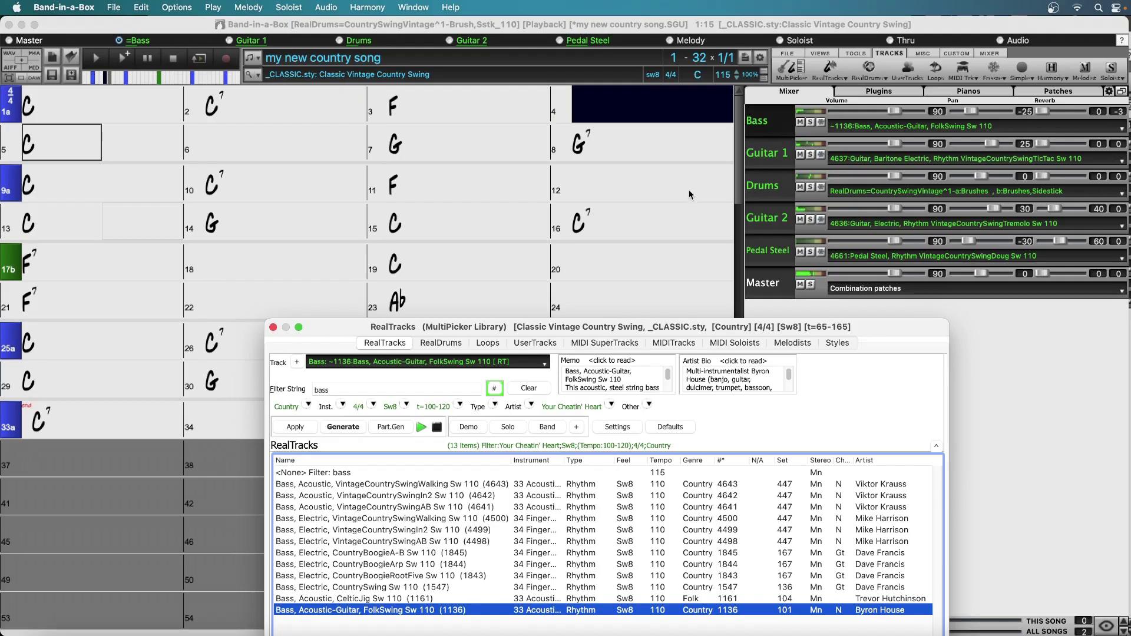
click(811, 122)
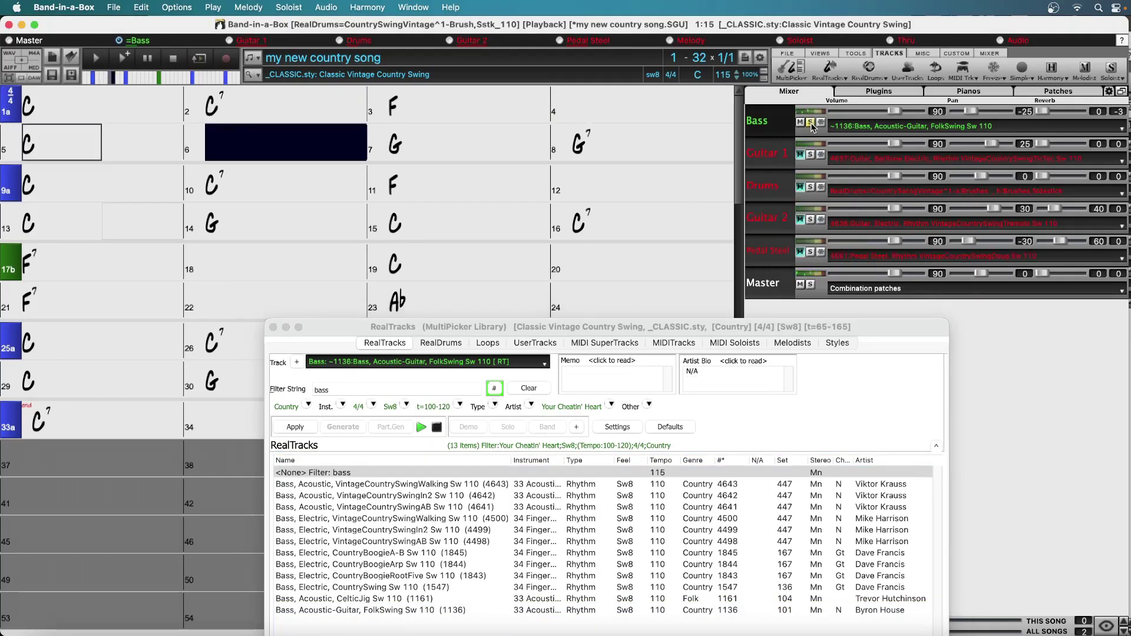
click(810, 122)
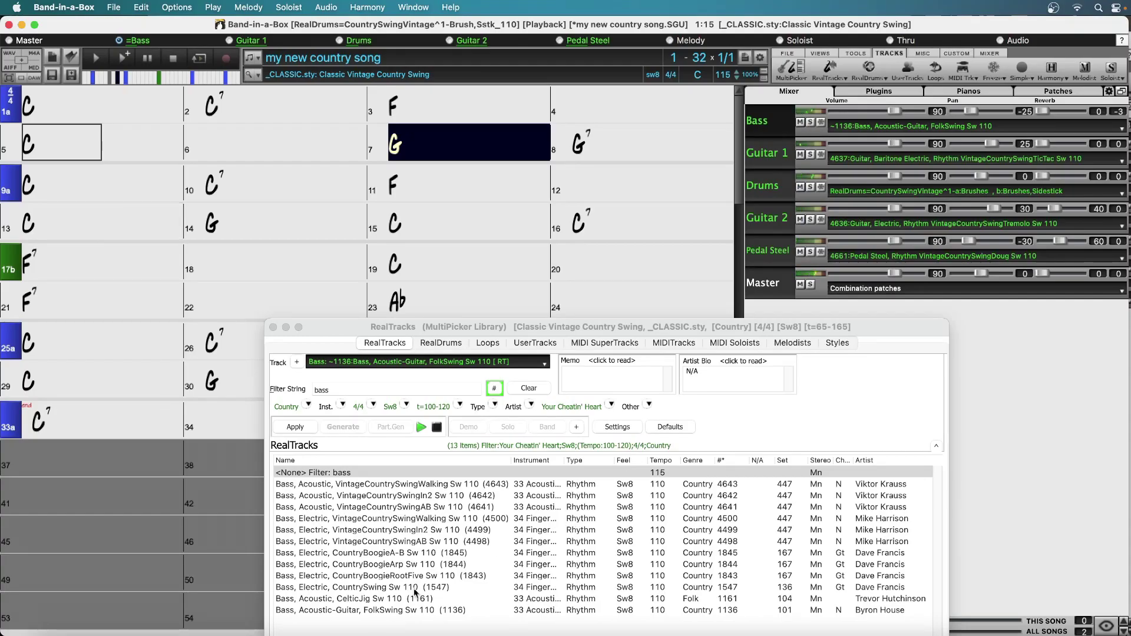
Step: Assign the RealTrack "Bass, Acoustic, CelticJig Sw 110" (1161) to the Bass track and solo it
click(383, 600)
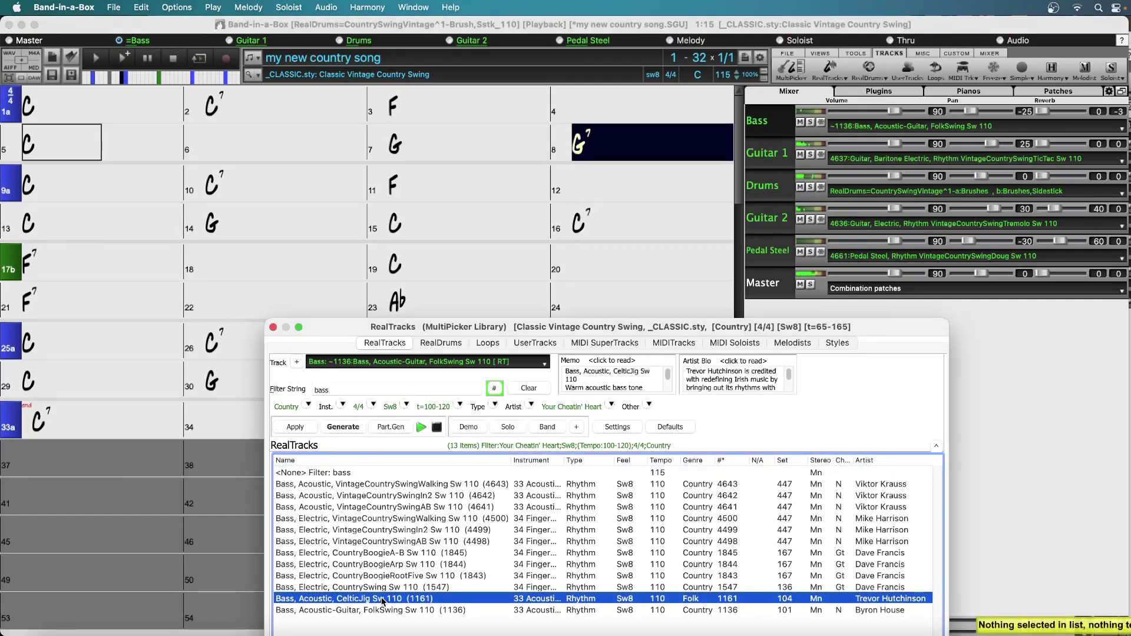
double_click(383, 600)
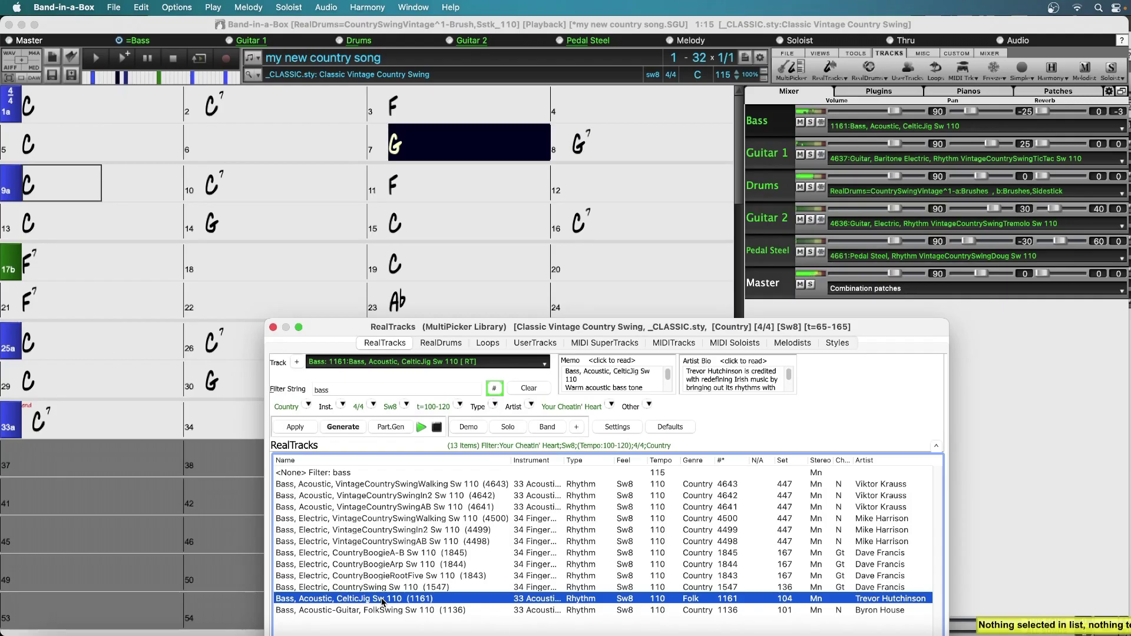
click(812, 123)
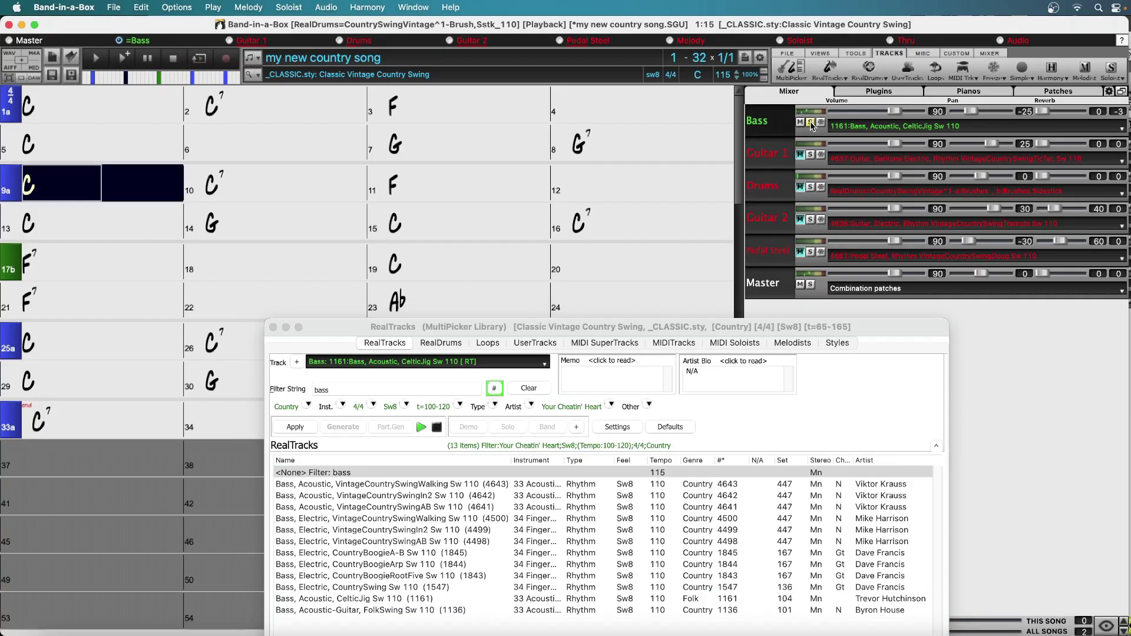
Step: Unsolo the Bass track and assign the RealTrack "Bass, Acoustic, VintageCountrySwingAB Sw 110" (4641) to it
click(811, 123)
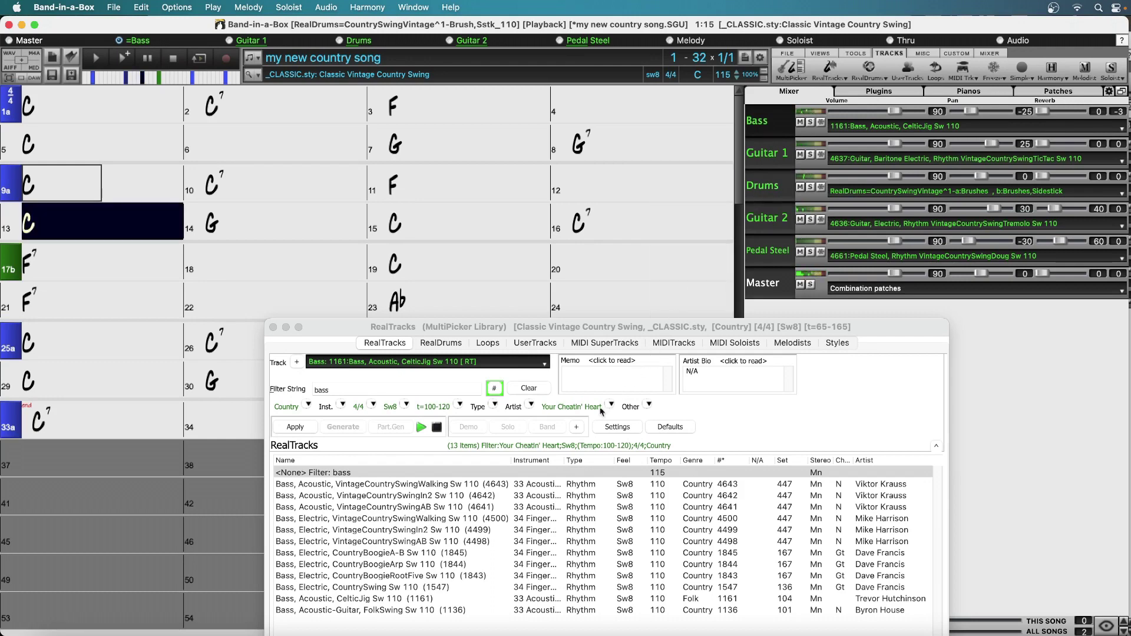
click(423, 508)
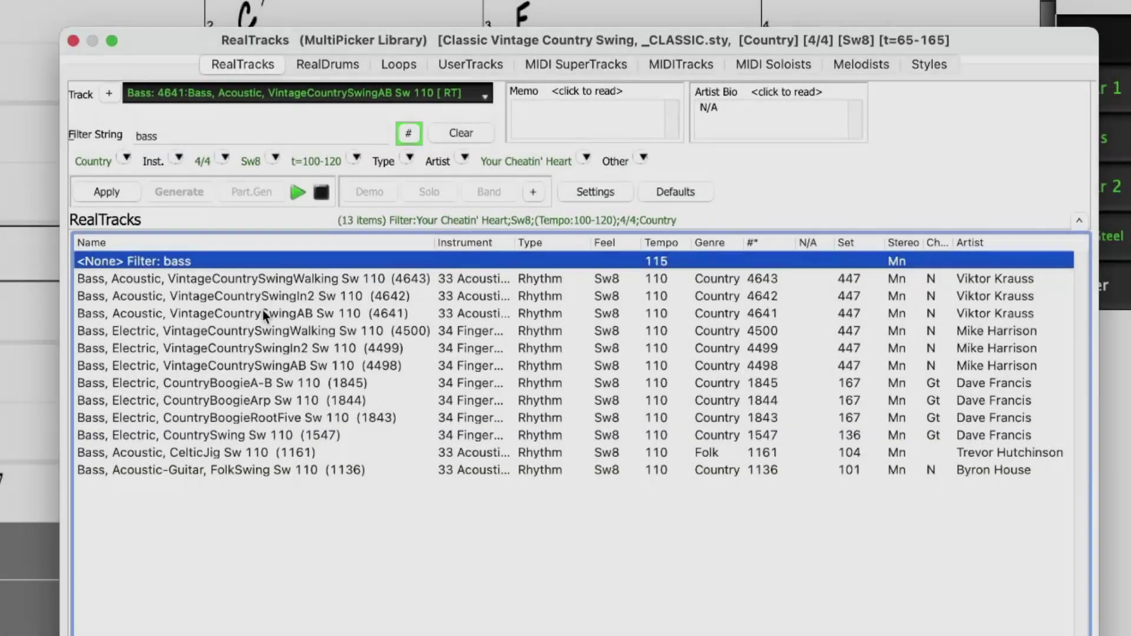
click(266, 312)
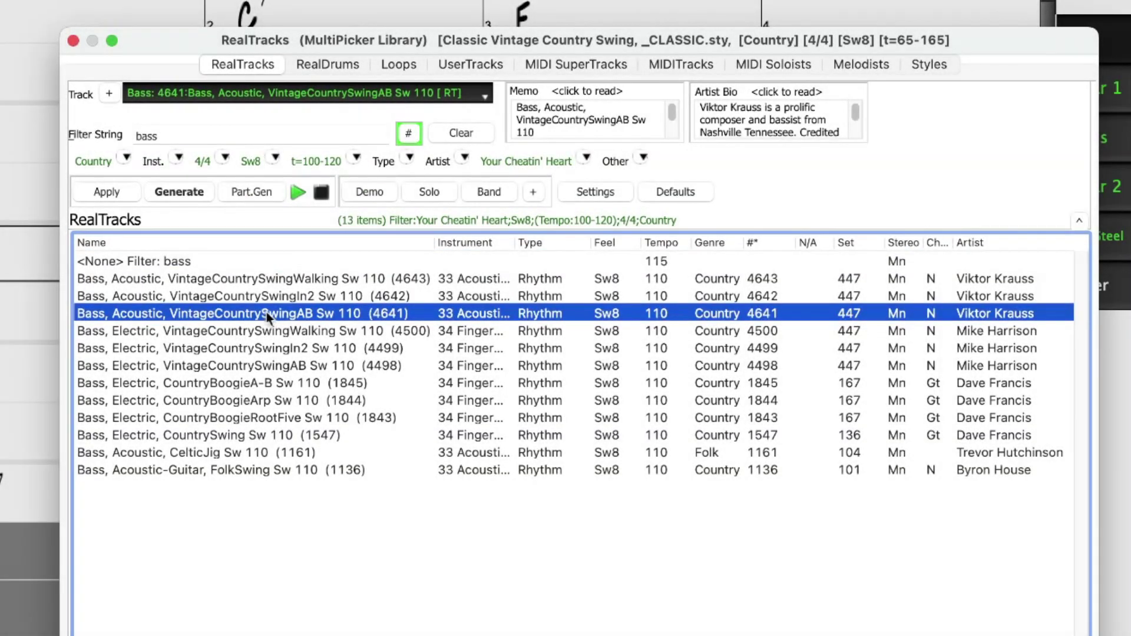
Step: Regenerate only bars 15 and 16 of the Bass track with "Bass, Acoustic, VintageCountrySwingWalking Sw 110" (4643)
click(316, 297)
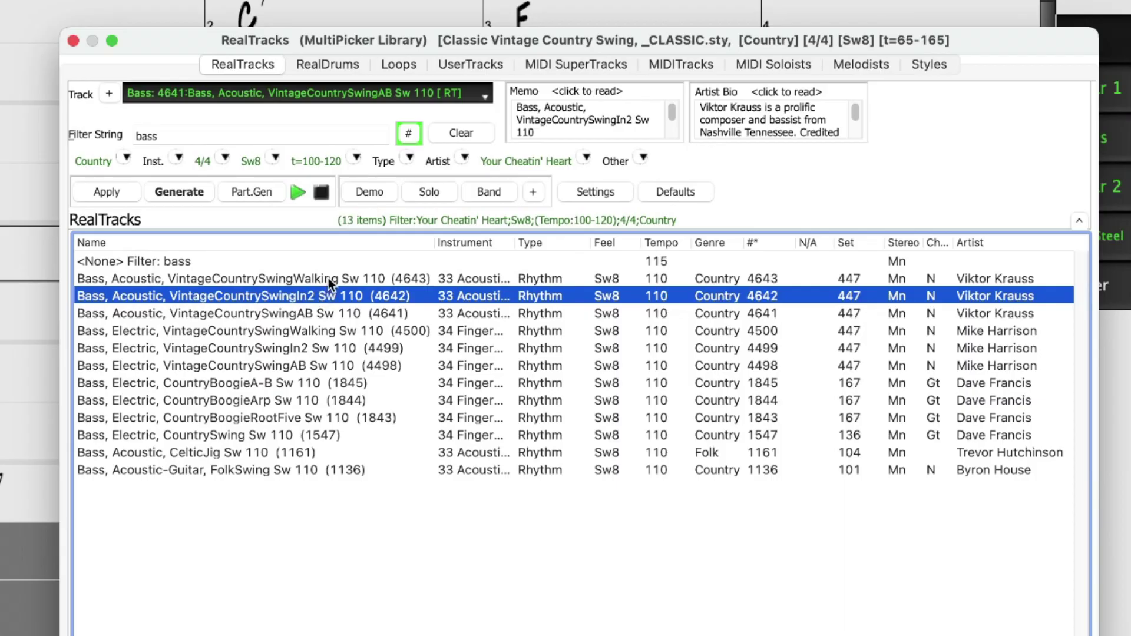
click(330, 280)
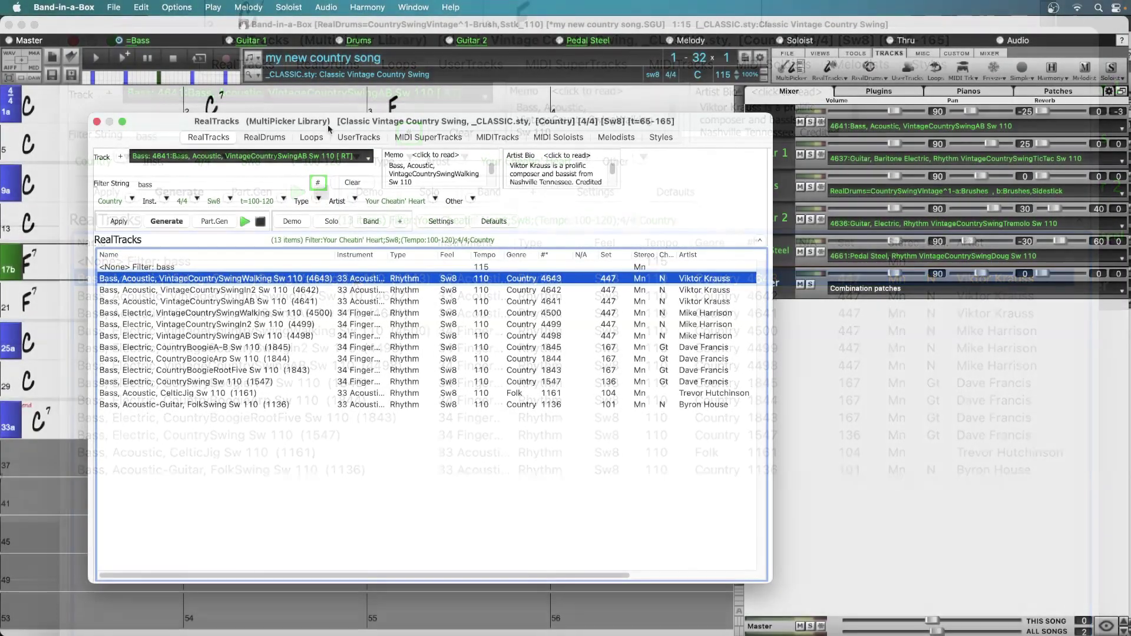
drag(328, 127, 311, 347)
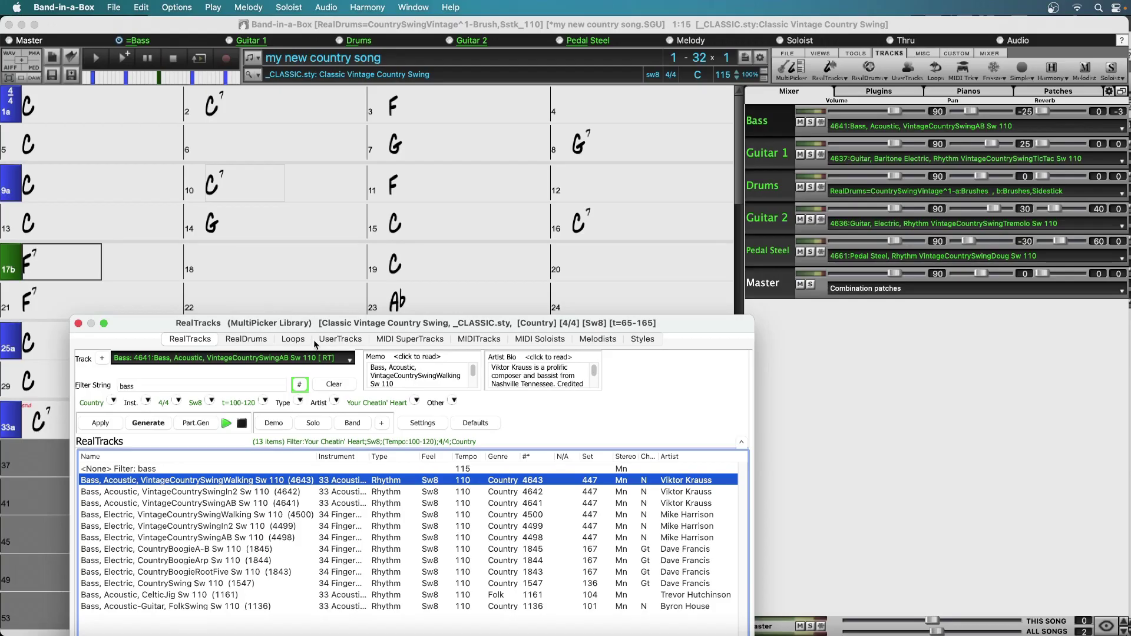
click(428, 223)
drag(423, 220, 695, 220)
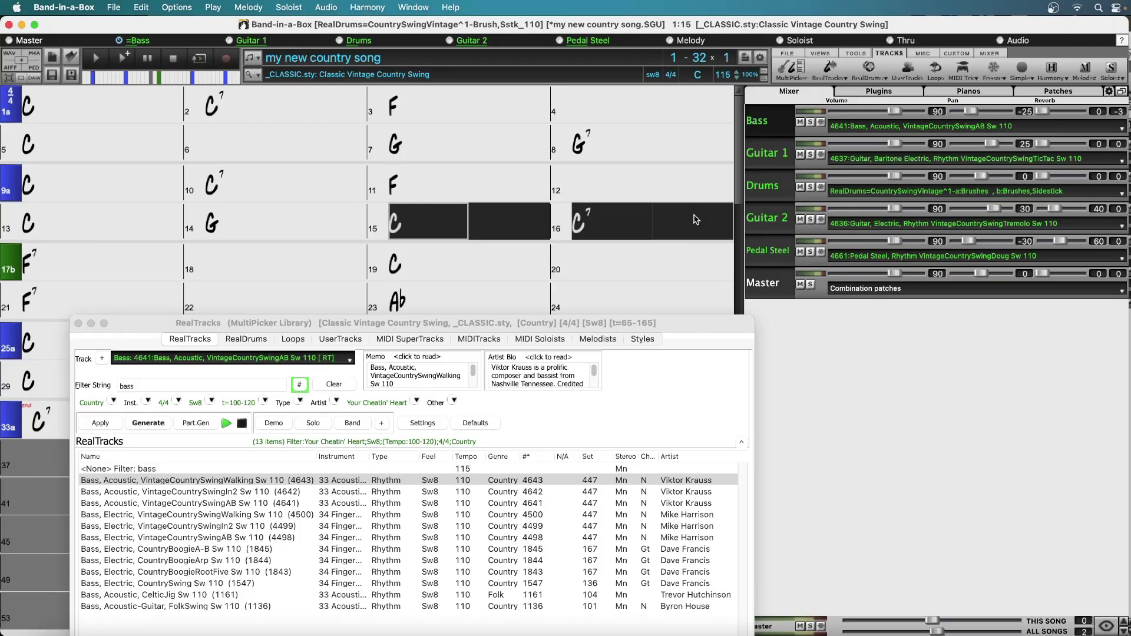
click(210, 425)
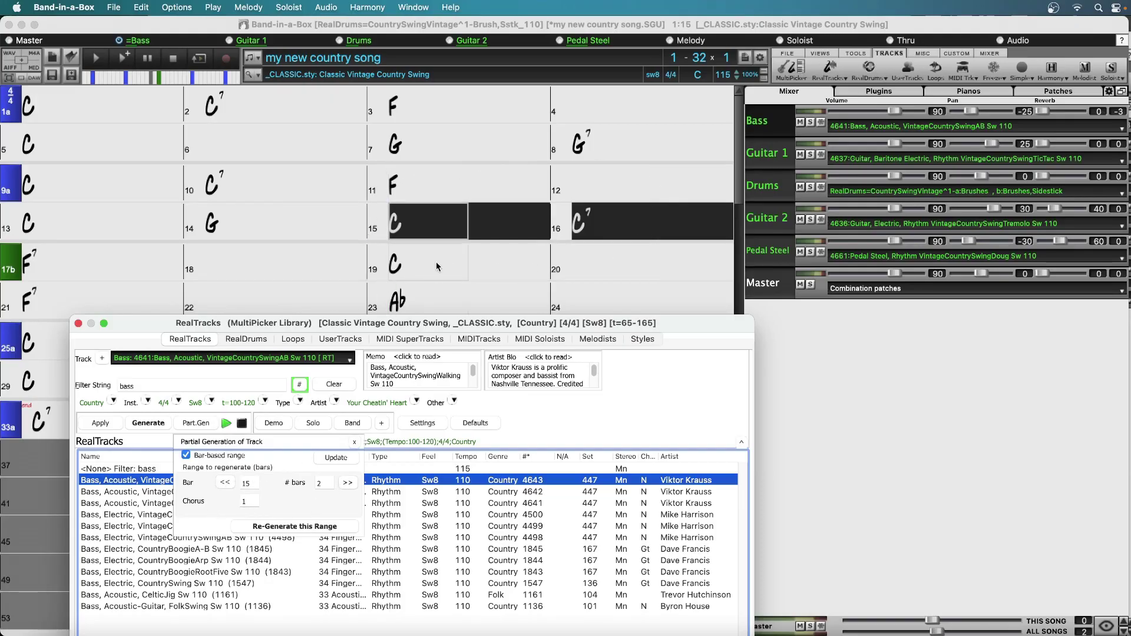
click(305, 529)
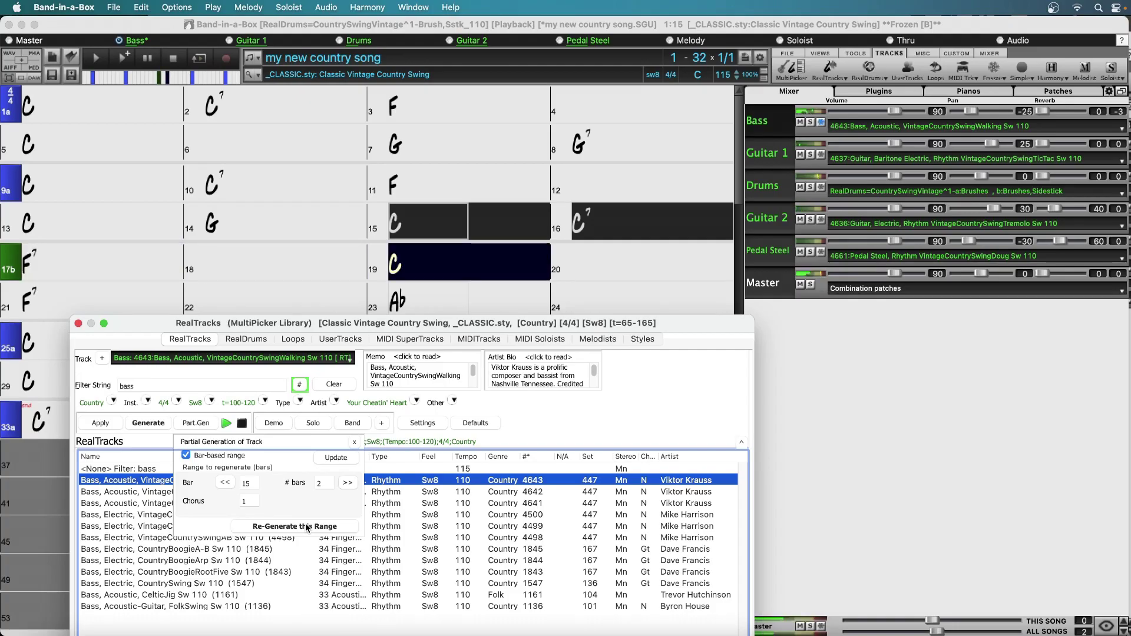
click(307, 526)
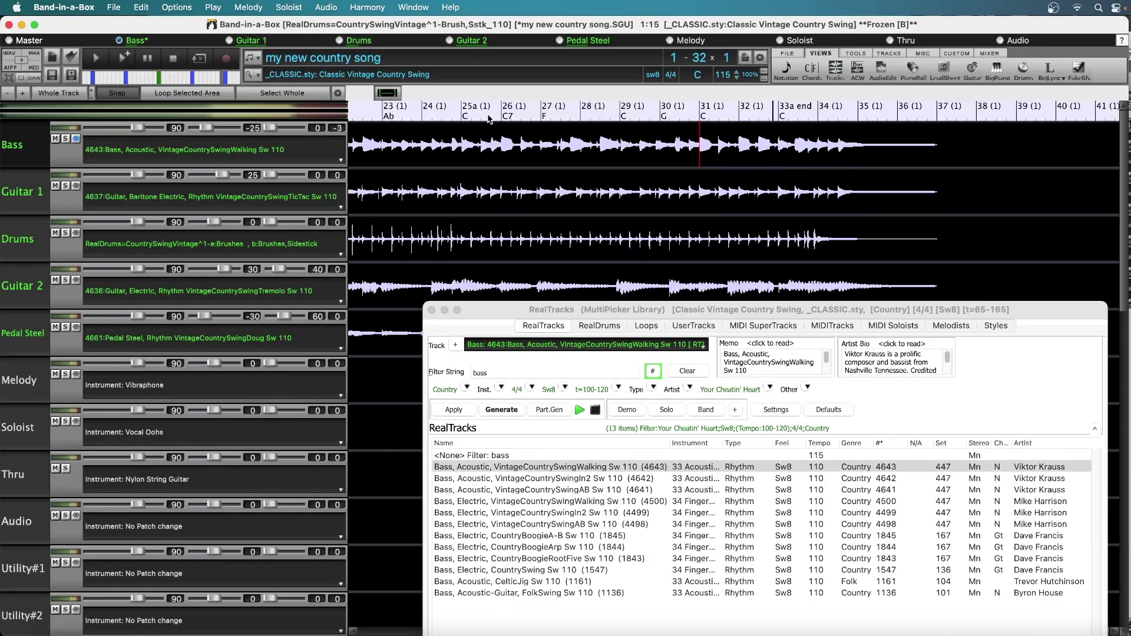
Step: Select the Bass waveform from about bar 31 beat 2 to bar 32 beat 4 and regenerate only that range
click(692, 149)
key(space)
click(719, 151)
drag(722, 151, 779, 155)
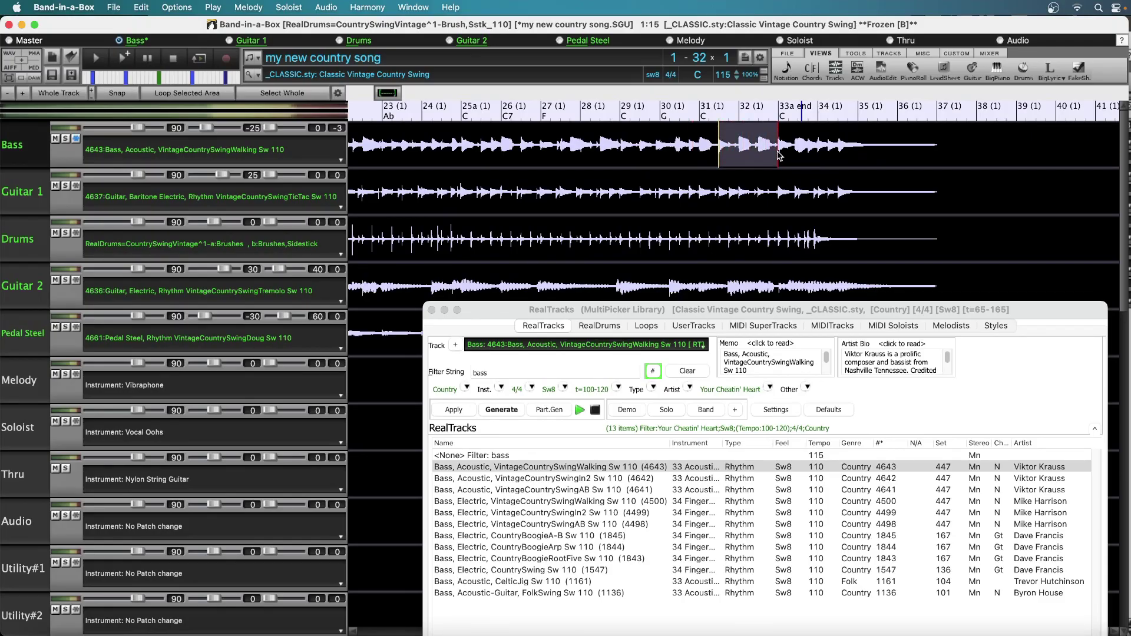
click(566, 410)
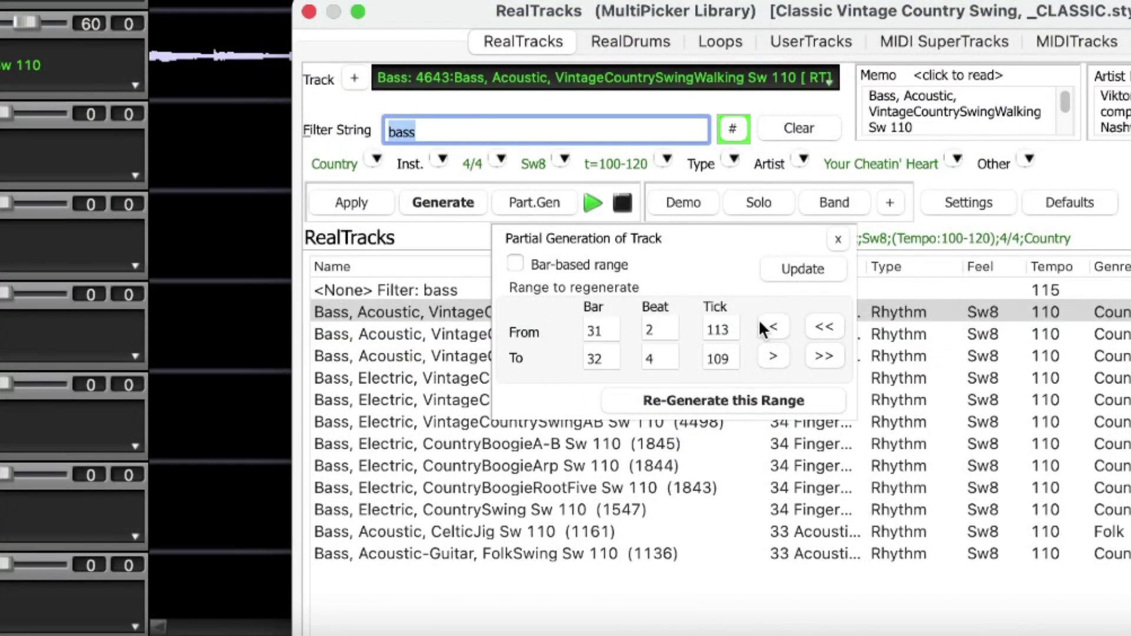
click(716, 398)
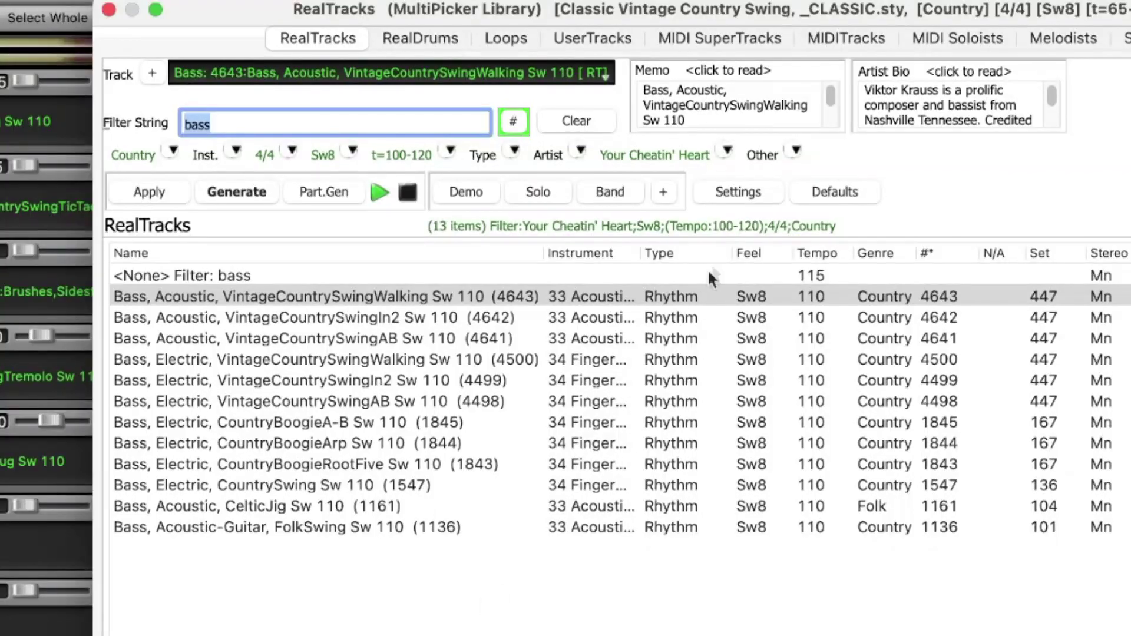
click(660, 194)
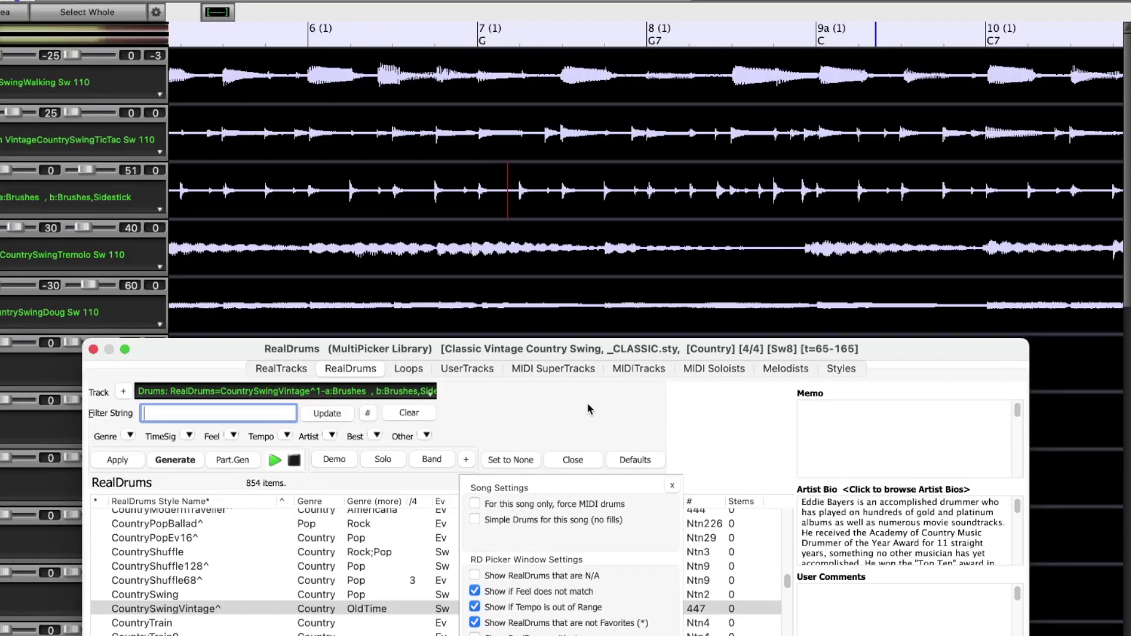
Step: Enable Simple Drums for this song (no fills) and place the cursor in bar 7 of the Drums track
click(475, 520)
click(591, 187)
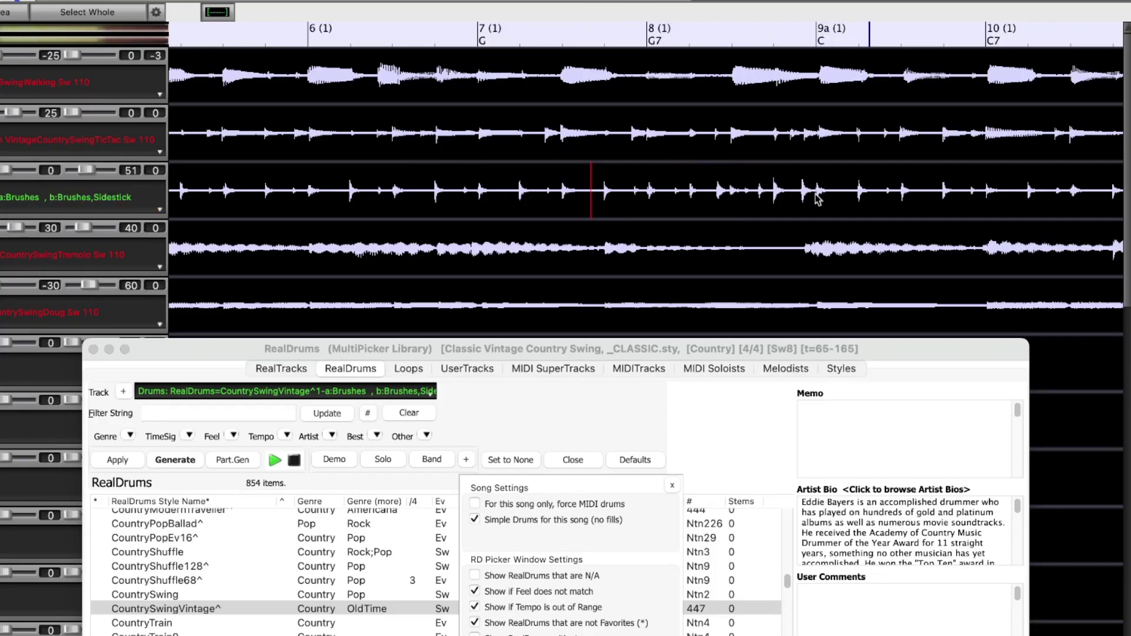
Step: Regenerate only bar 8 of the Drums track and play the drums from bar 7
drag(819, 200, 646, 204)
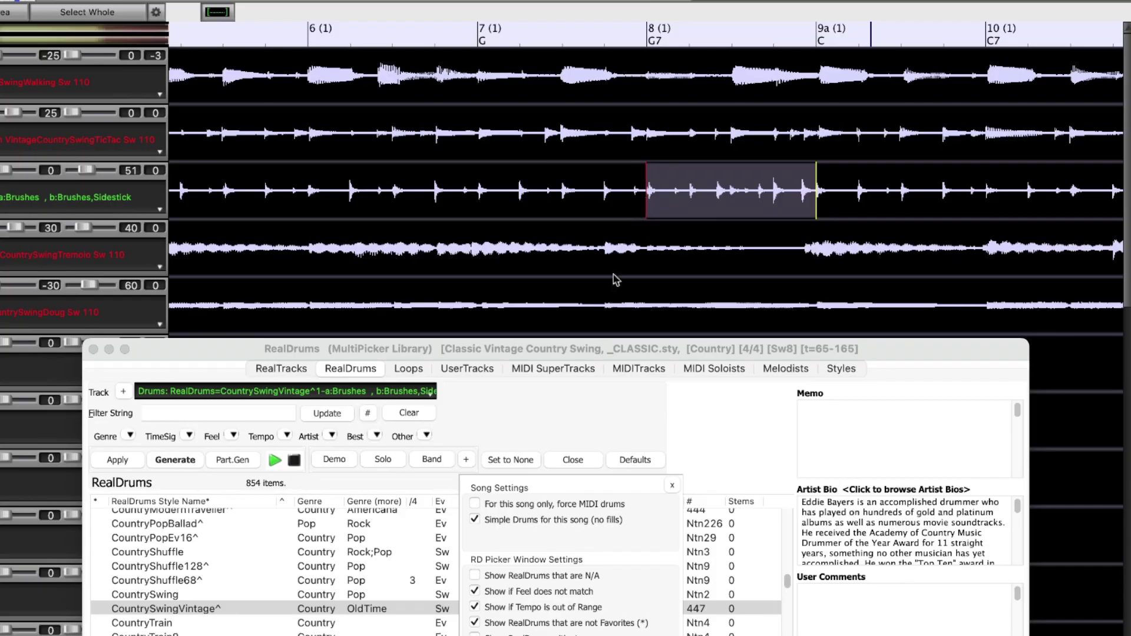
click(674, 488)
click(673, 488)
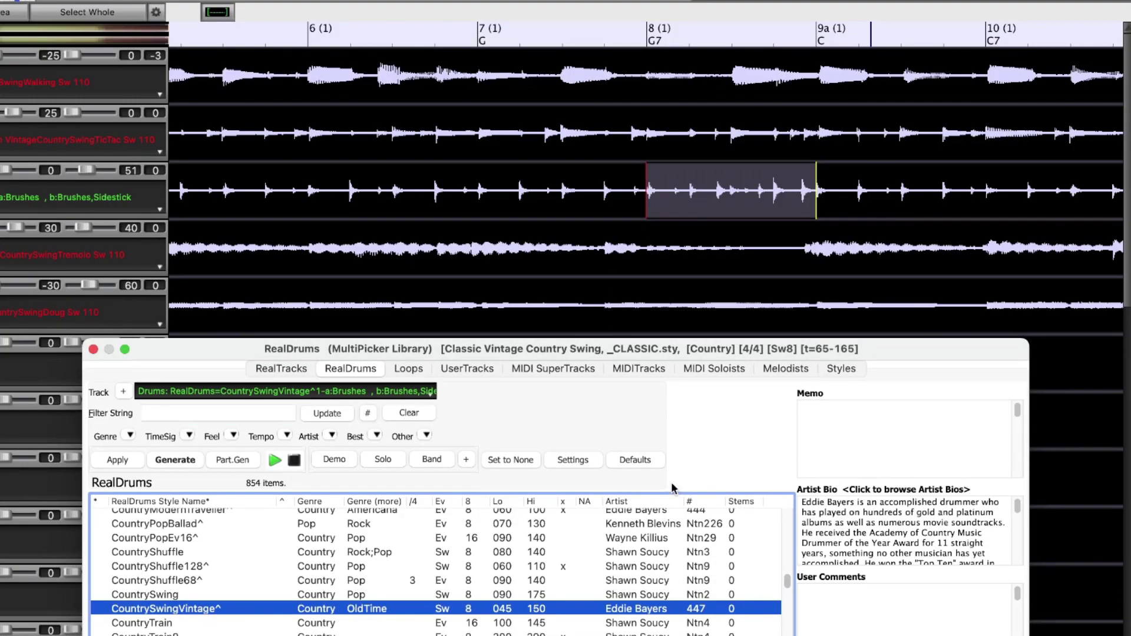
click(232, 460)
click(371, 601)
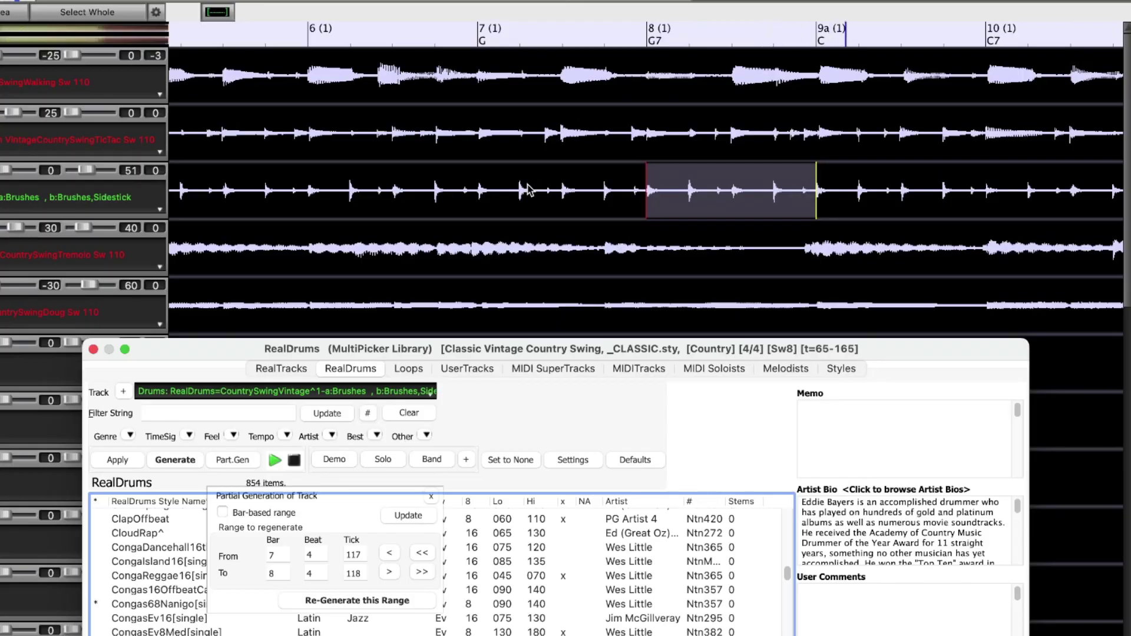
click(501, 186)
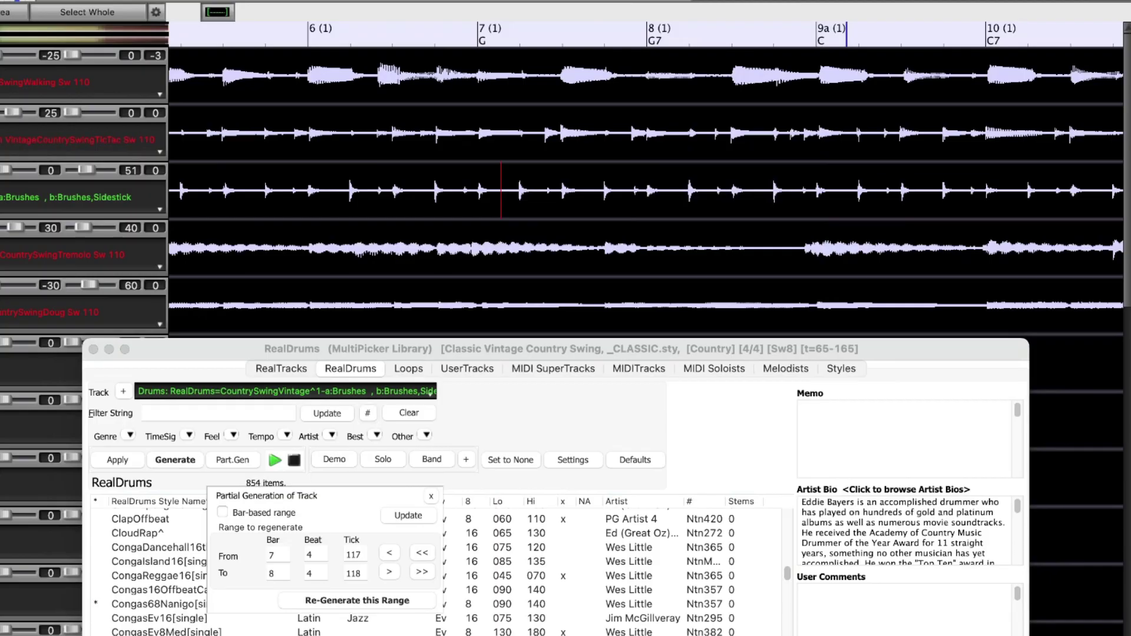
key(space)
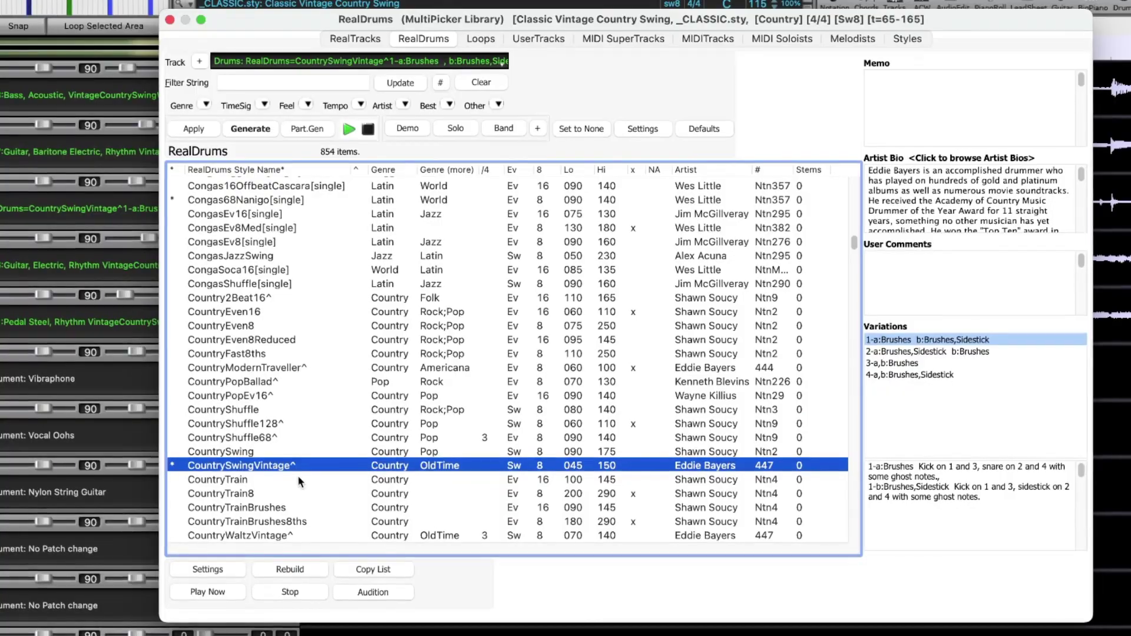
Step: Show the Loops list and toggle the favorite mark for "Loops PAK 2/Pop/Bass, Acoustic, PopB Ev 120.wav"
click(480, 37)
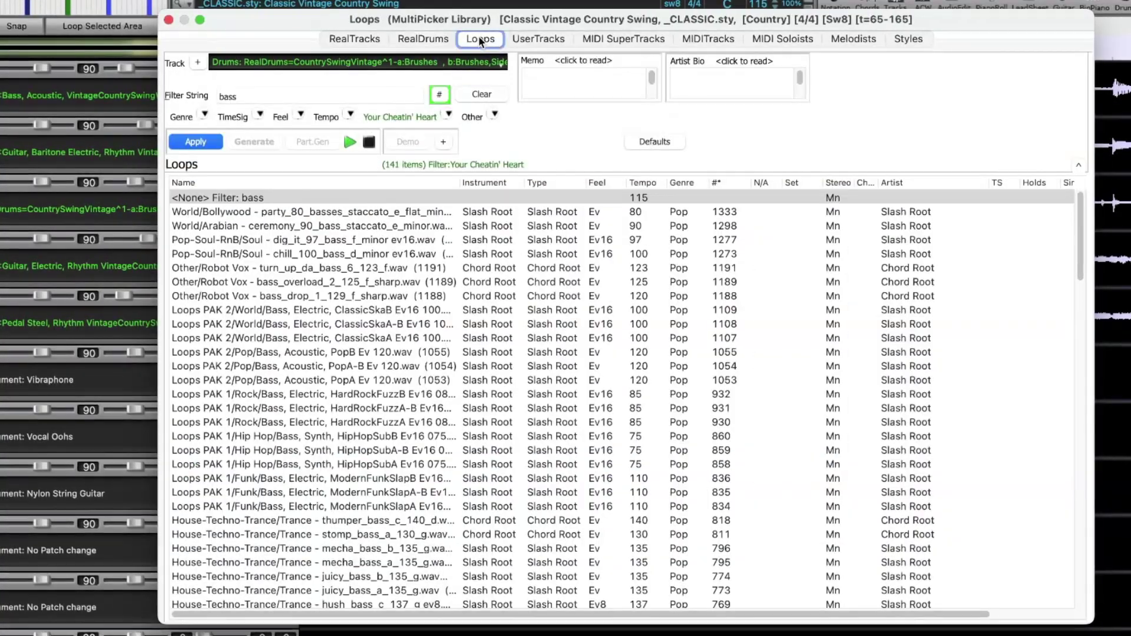
right_click(354, 345)
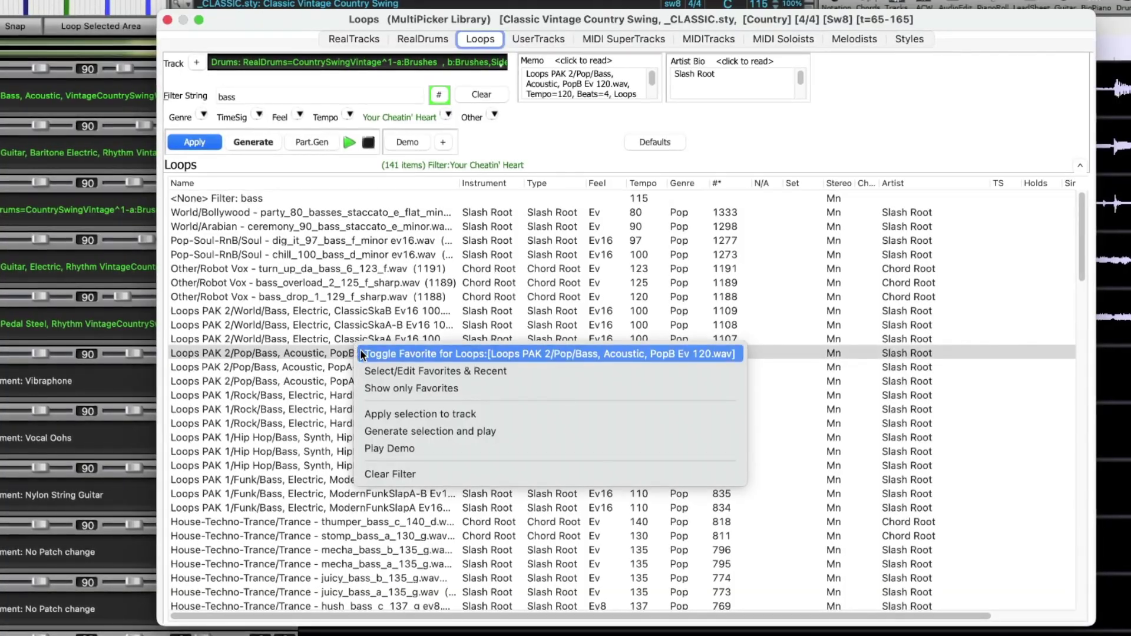
click(365, 354)
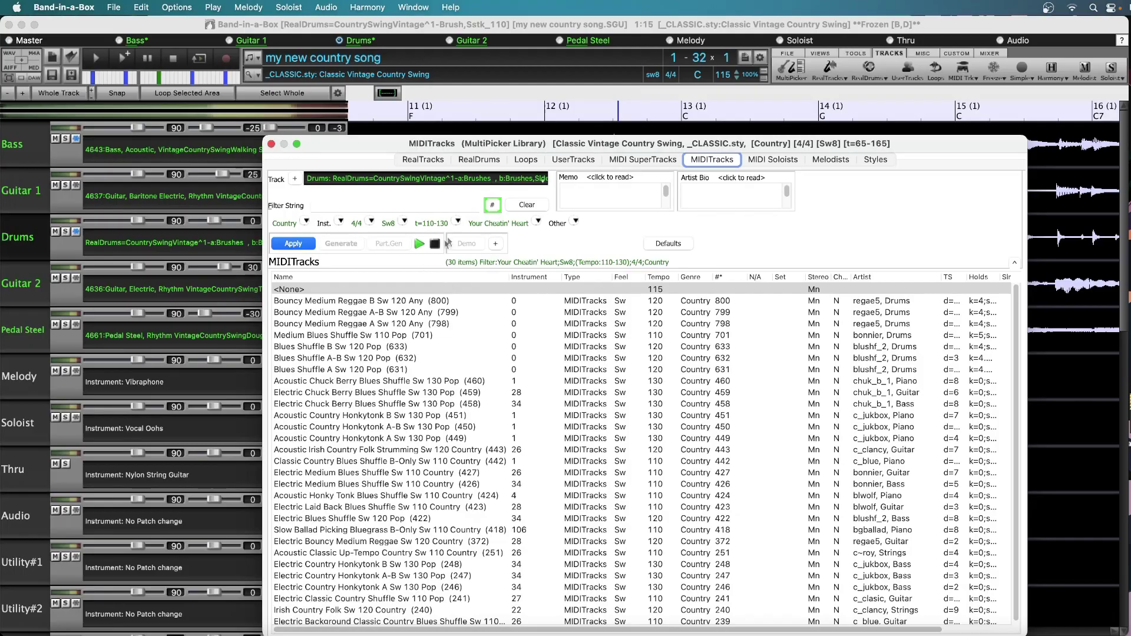
Step: Filter the MIDITracks list by the text "piano" and make Melody the target track
click(354, 202)
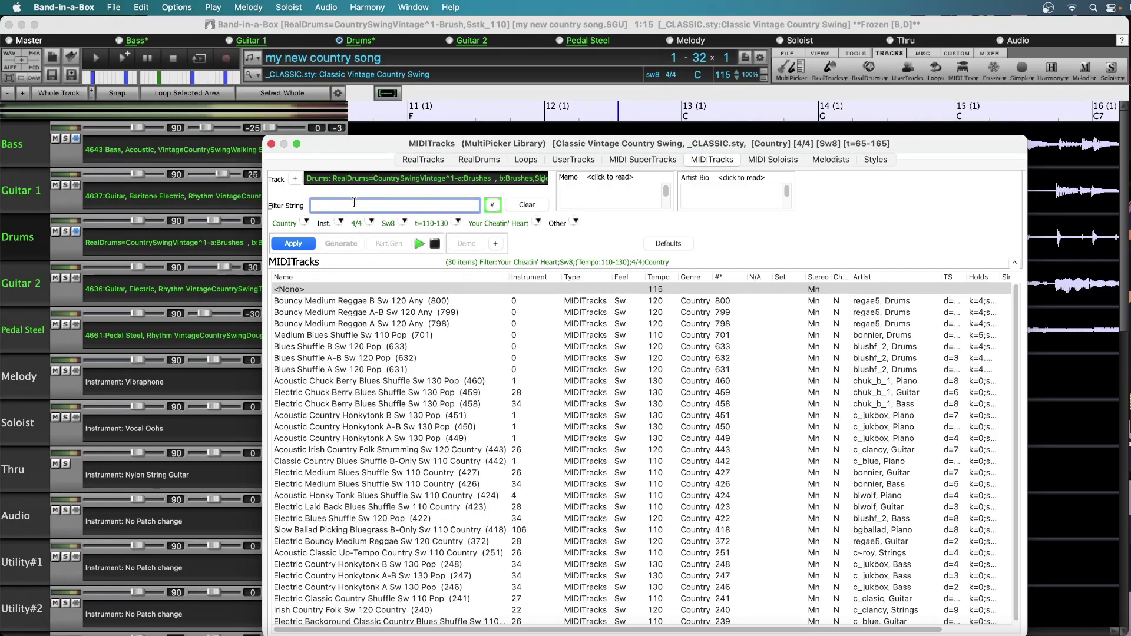
text(piano)
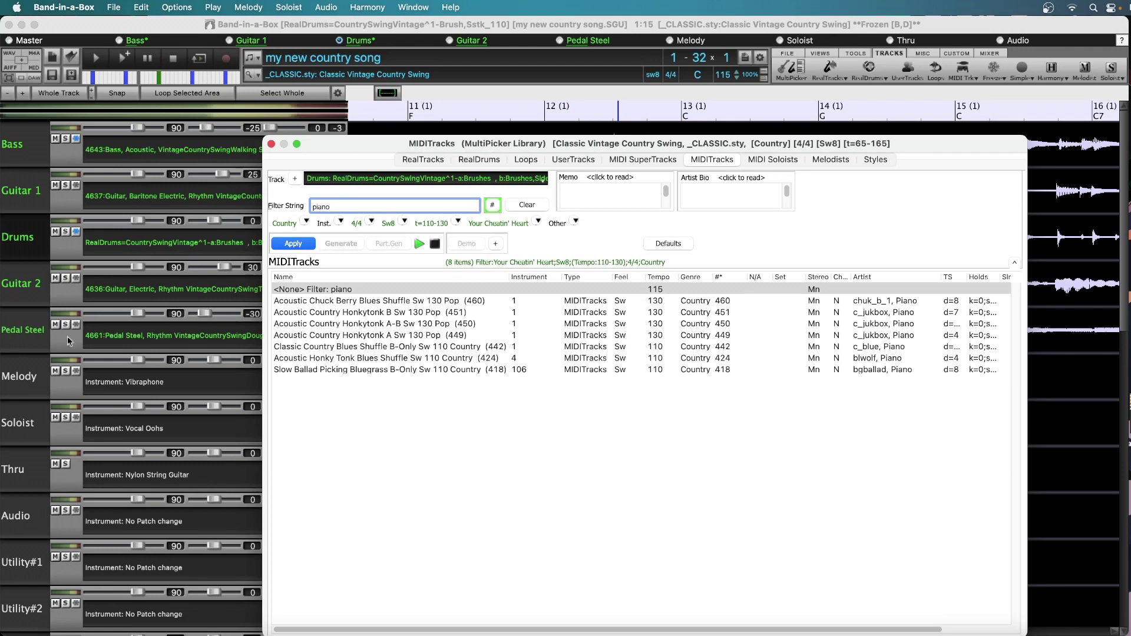
click(22, 383)
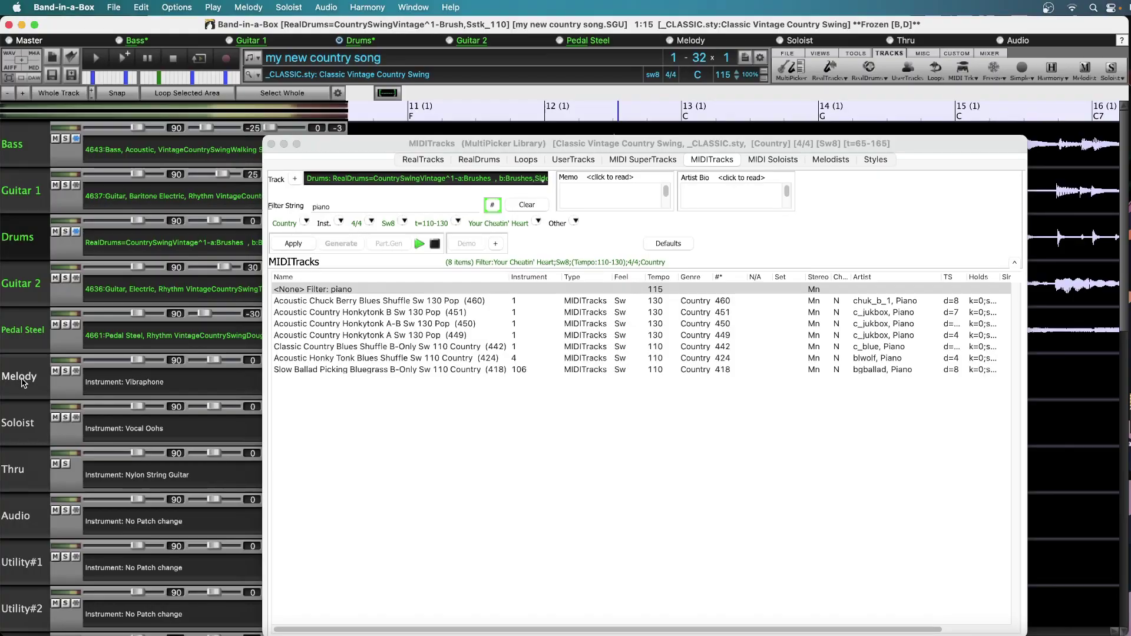
click(22, 383)
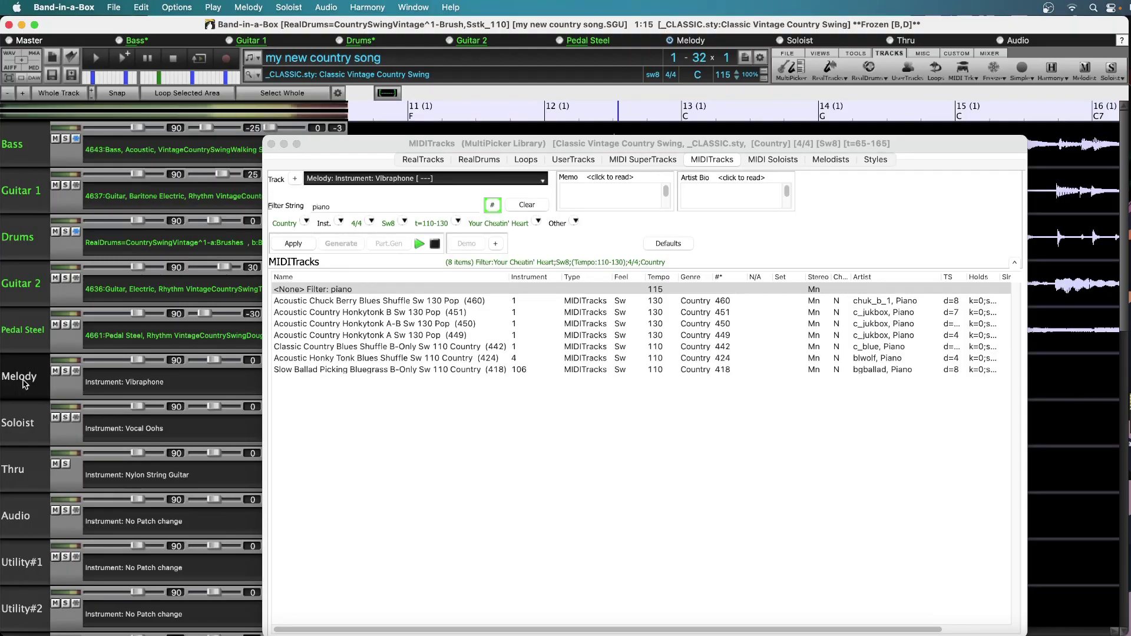
Step: Generate the MIDITrack "Acoustic Chuck Berry Blues Shuffle Sw 130 Pop" (460) on the Melody track and set its volume to 55
click(496, 244)
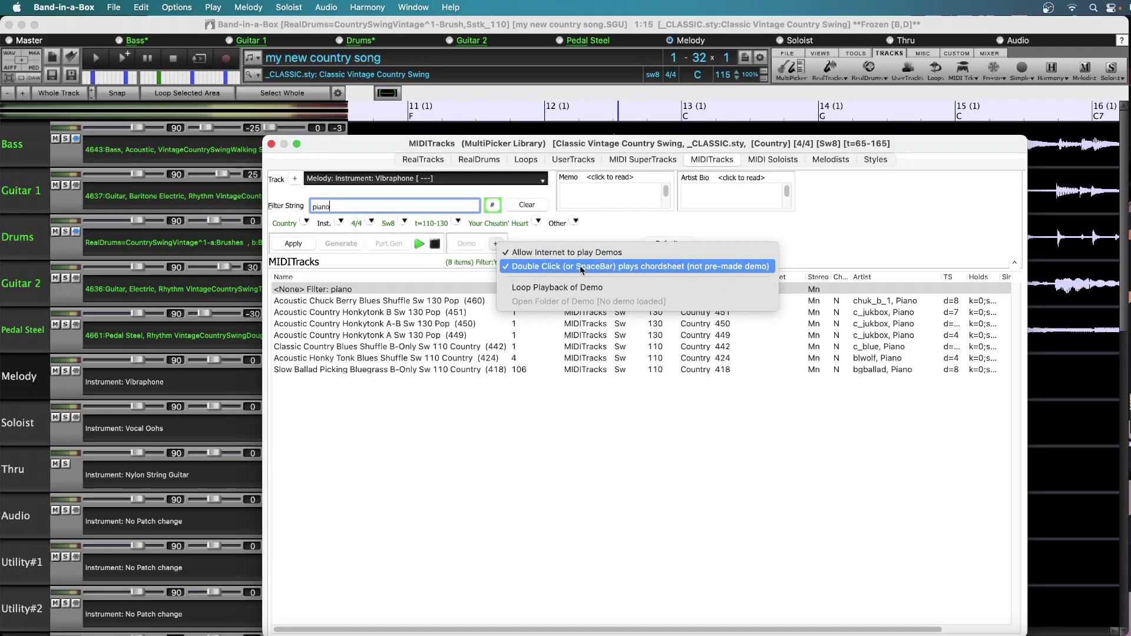
click(721, 270)
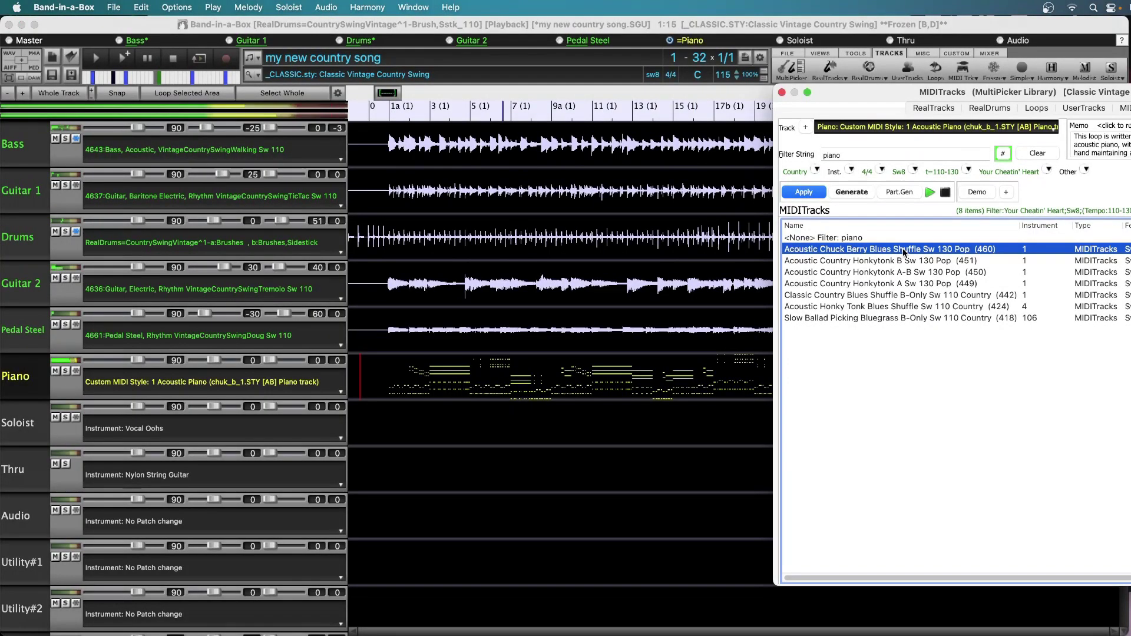
drag(135, 361, 118, 361)
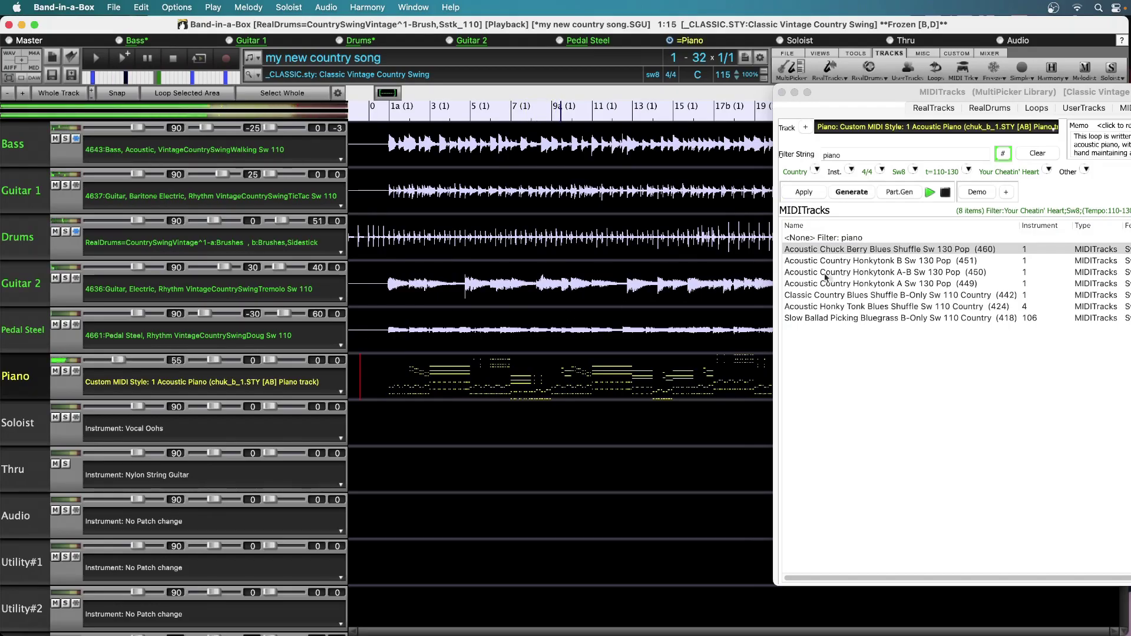
Step: Try the MIDITrack "Acoustic Country Honkytonk A-B Sw 130 Pop" (450), and replace it with "Classic Country Blues Shuffle B-Only Sw 110 Country" (442)
click(929, 274)
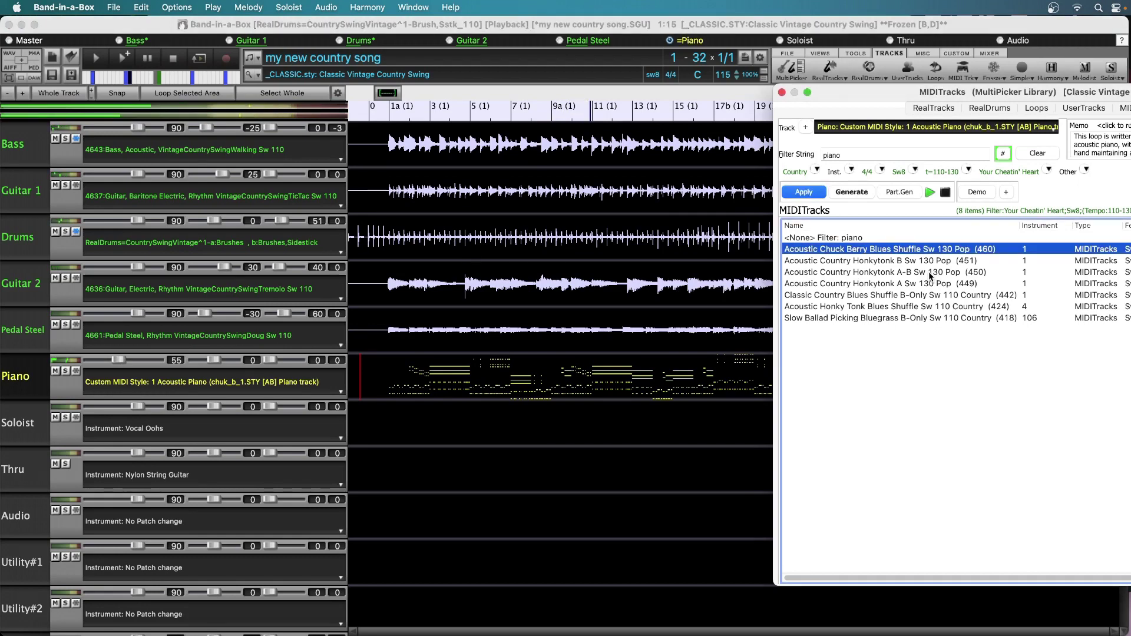
click(928, 272)
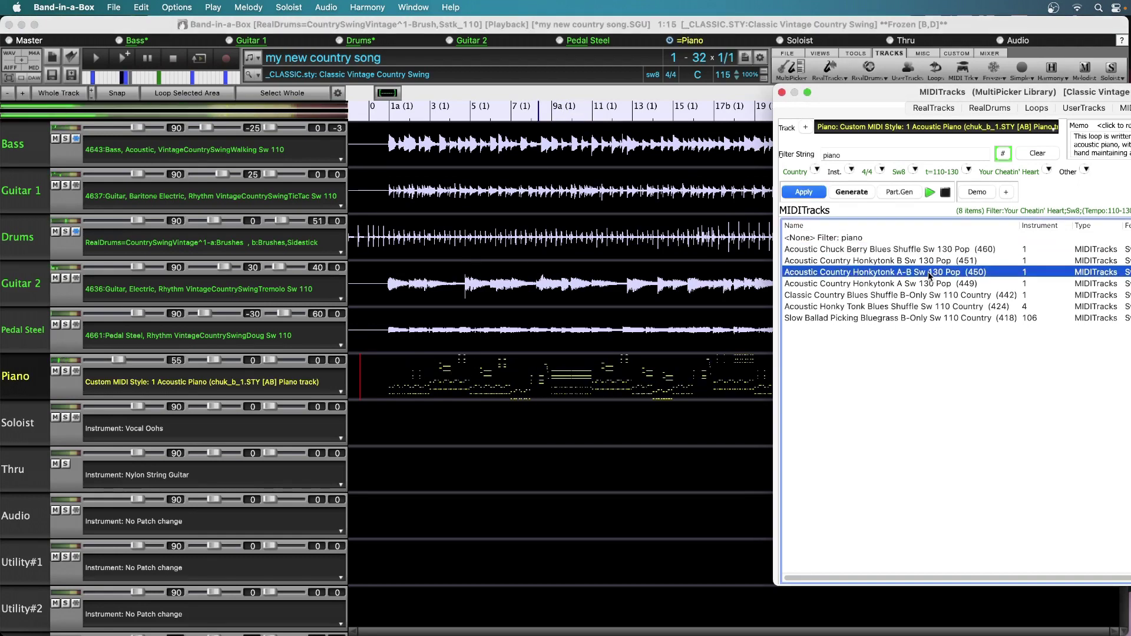
click(899, 296)
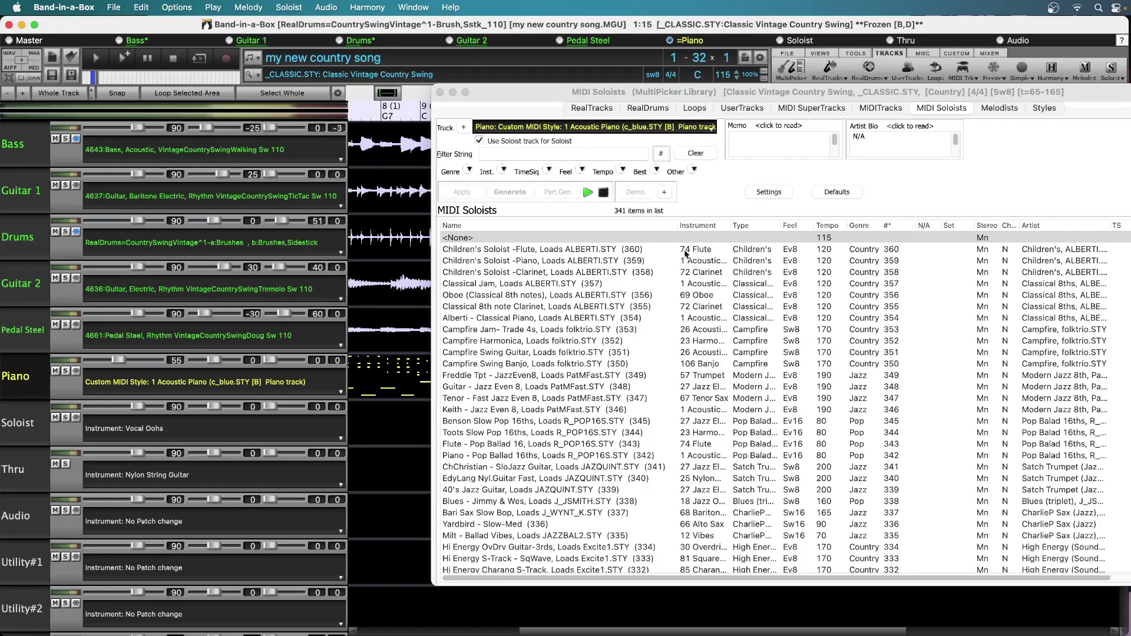
Step: Filter the MIDI Soloists list by the Country genre, 4/4 time signature and Swing 8ths feel
click(470, 171)
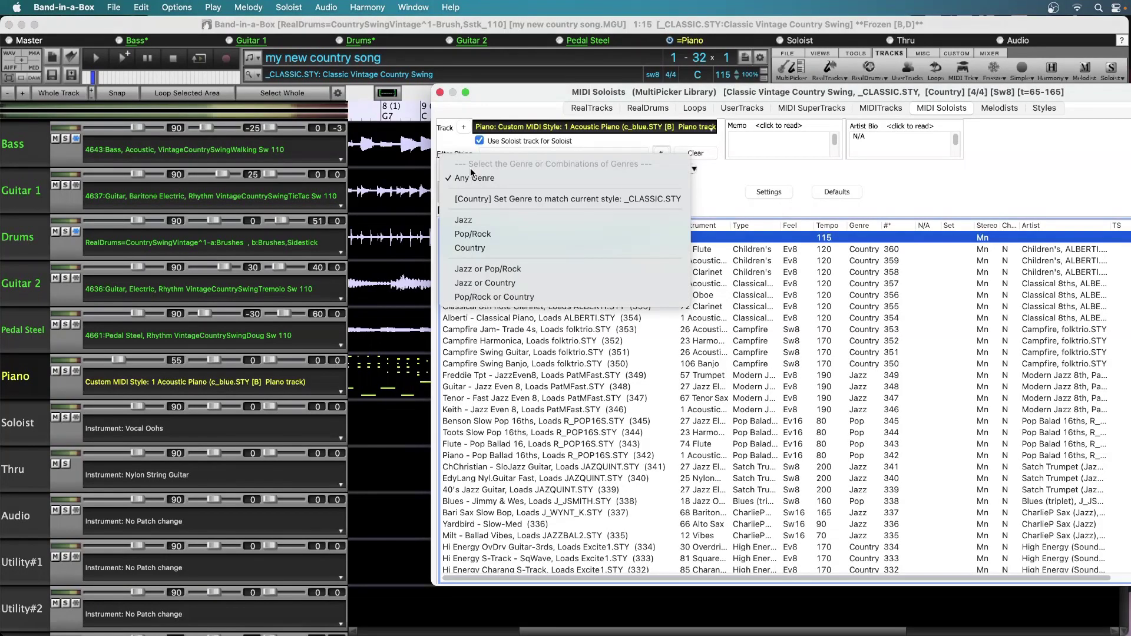
click(486, 247)
click(554, 171)
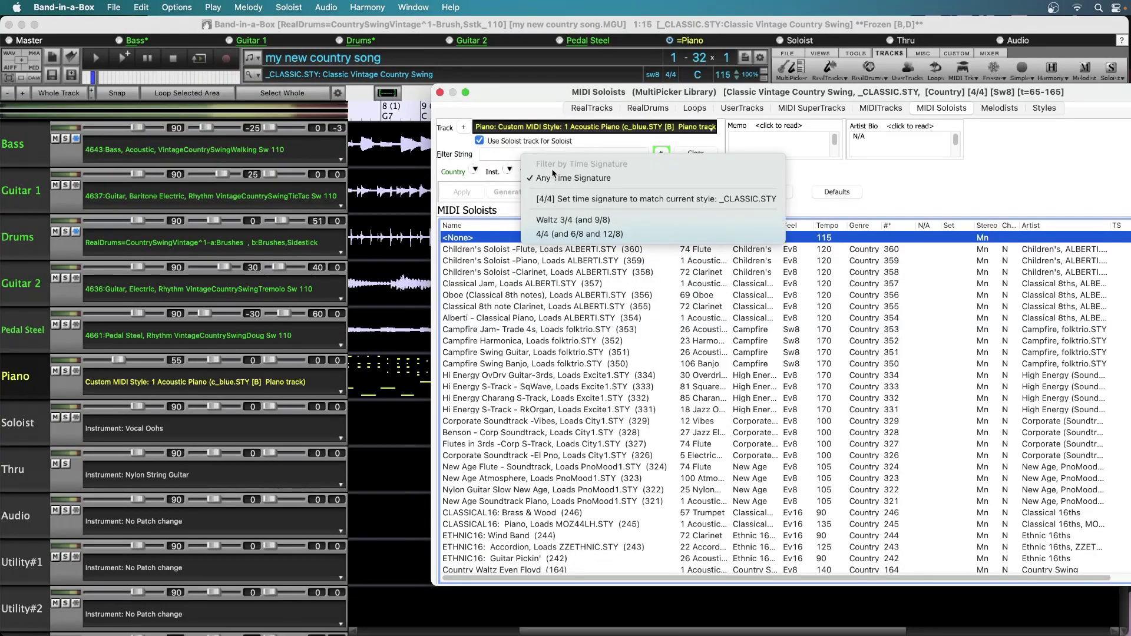
click(560, 235)
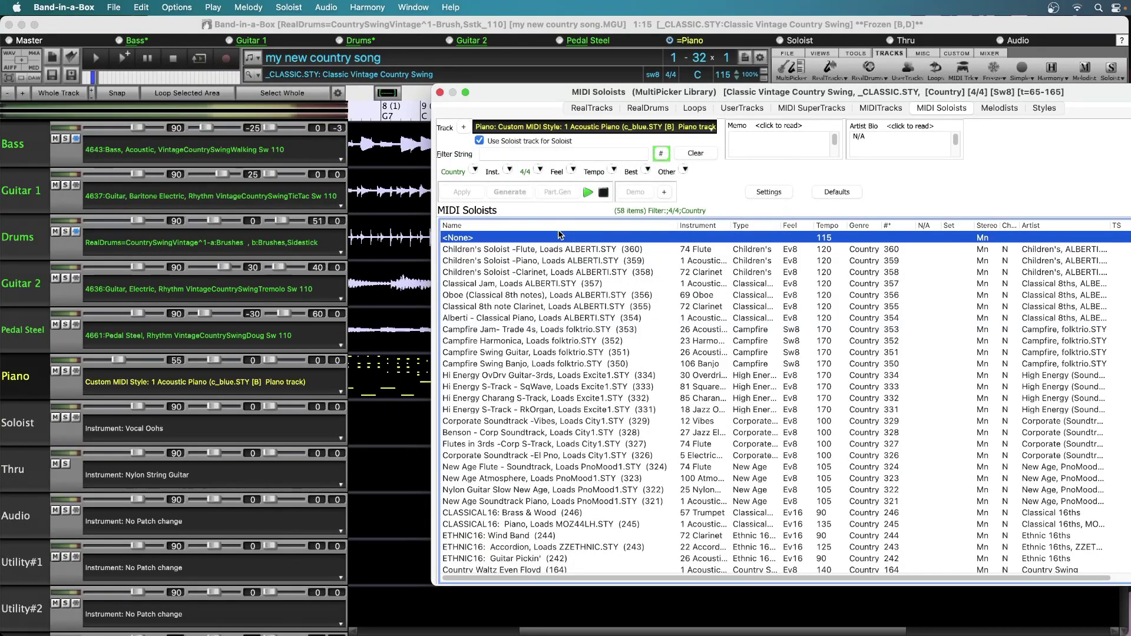
click(572, 172)
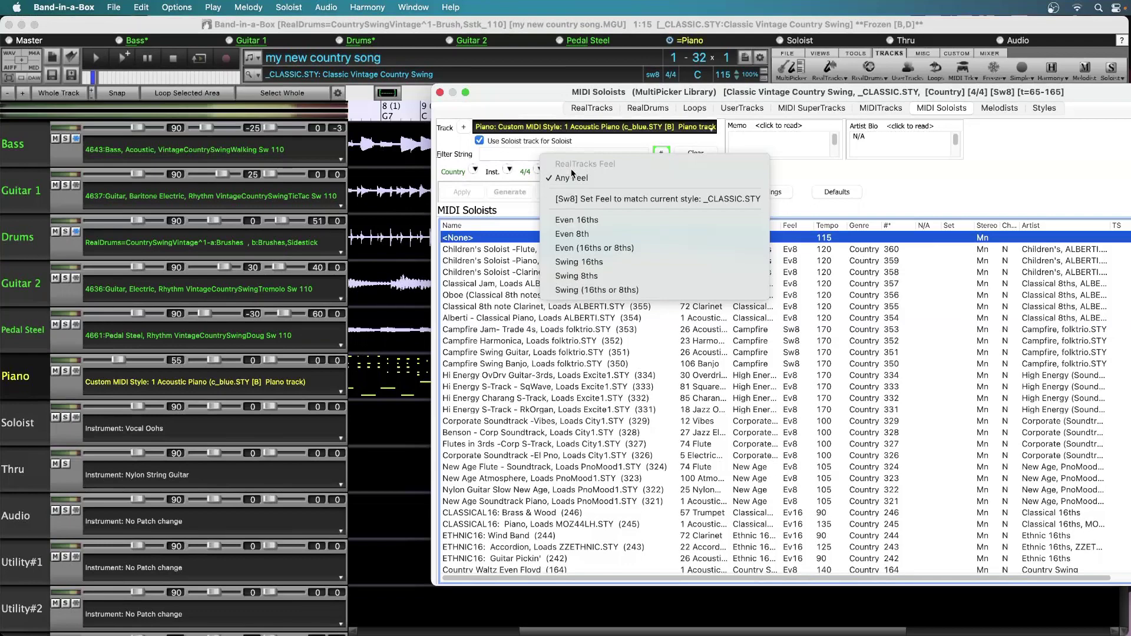
click(580, 275)
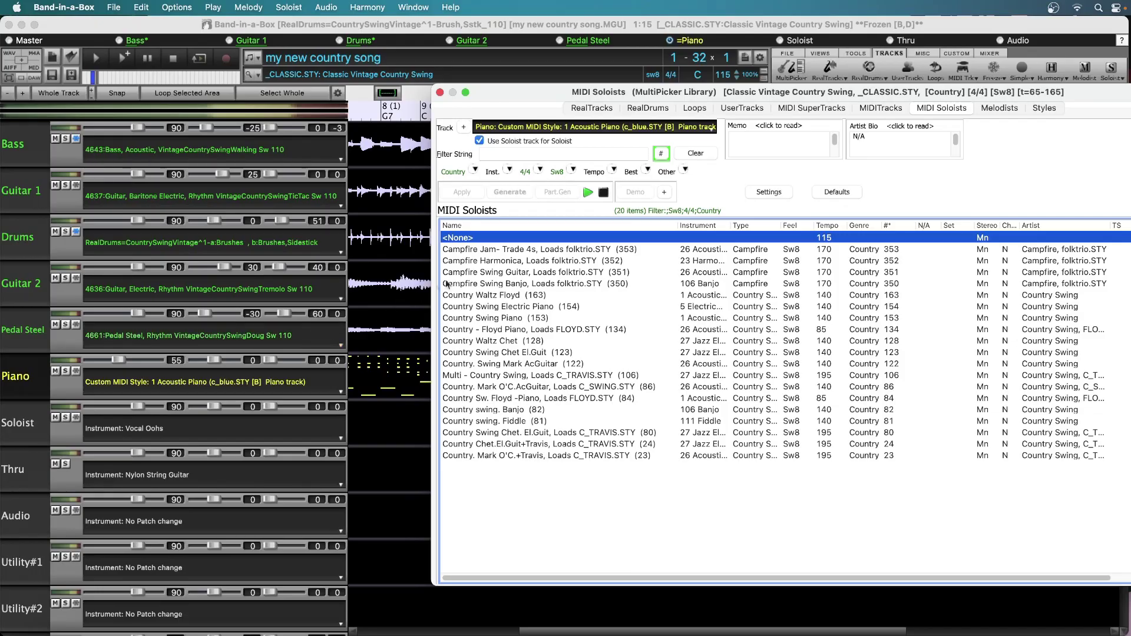
Step: Turn off the option that previews with the chord sheet, audition soloists 154, 153 and 134, and settle on Country Swing Piano (153)
click(664, 192)
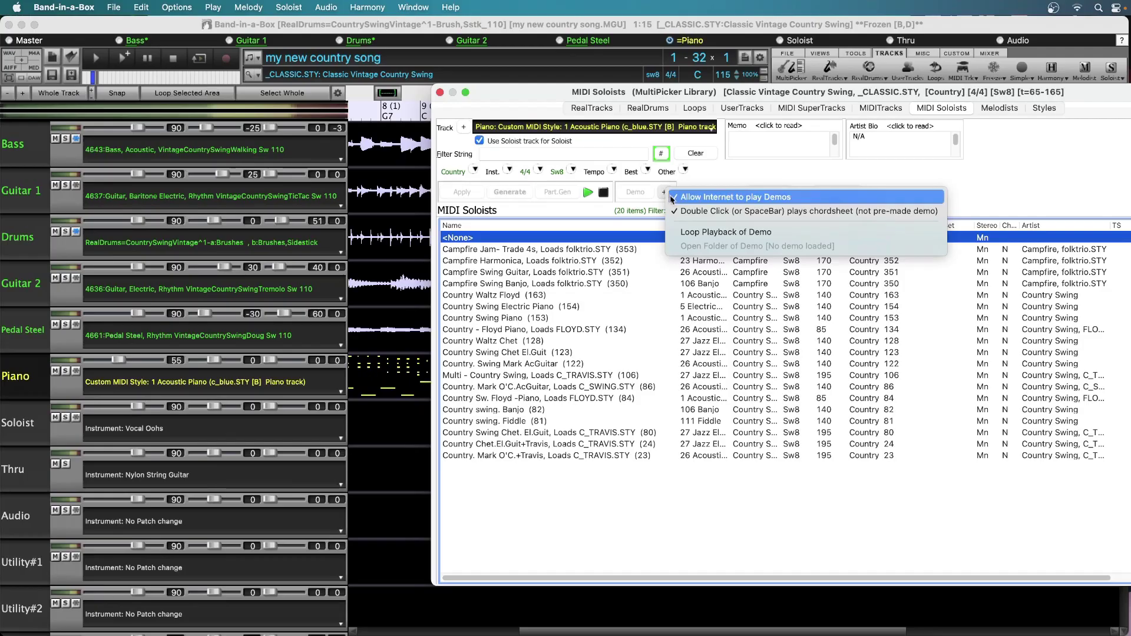
click(778, 211)
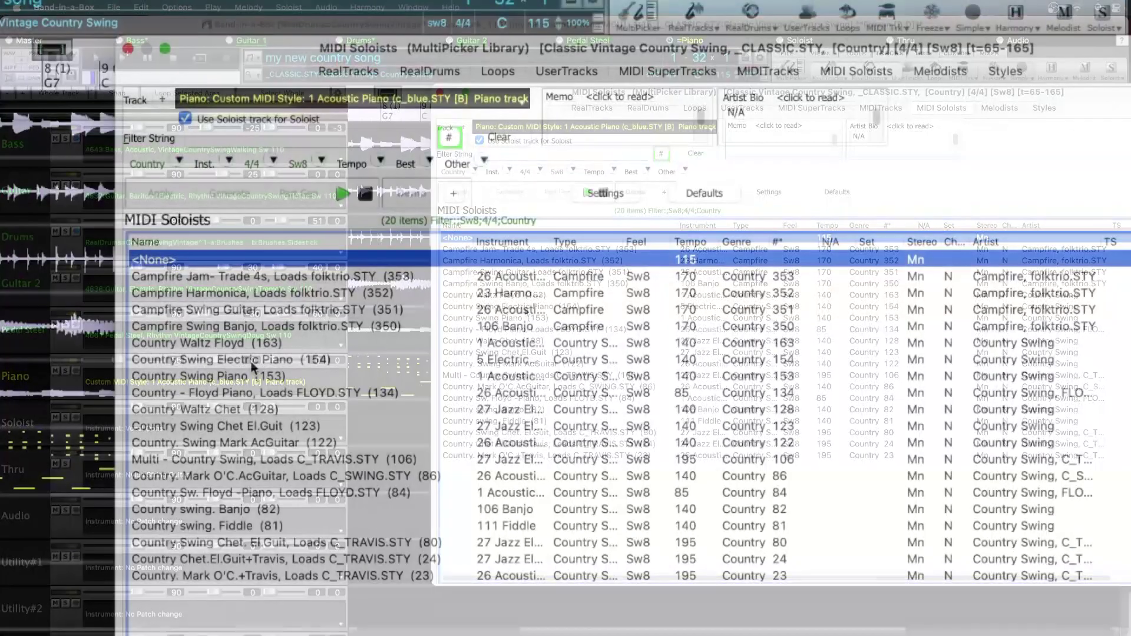
click(524, 306)
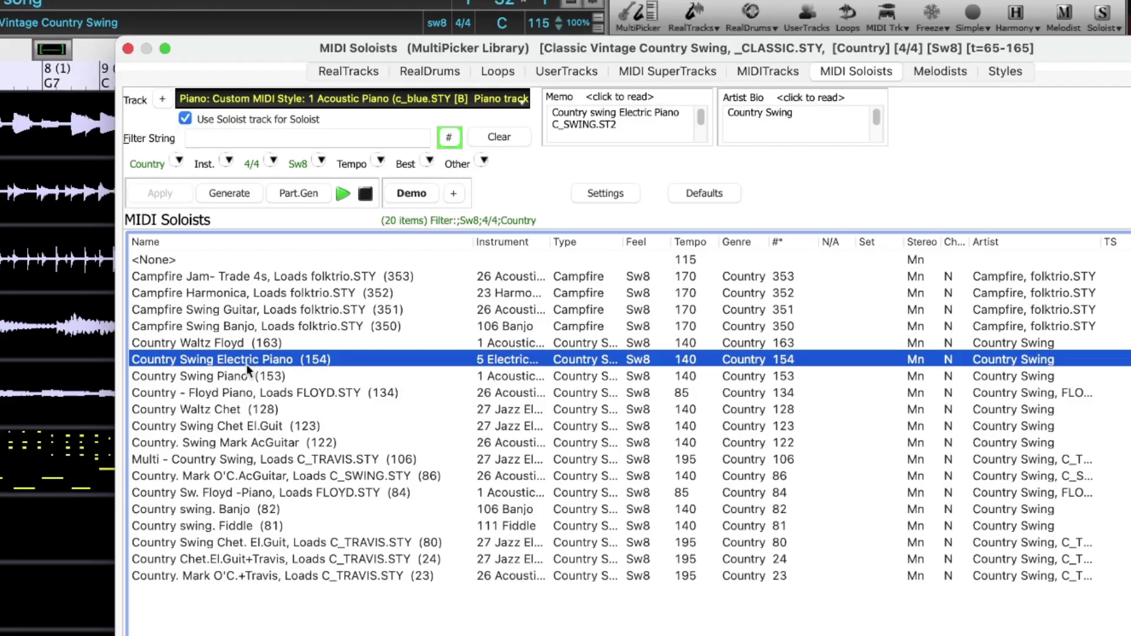
click(238, 376)
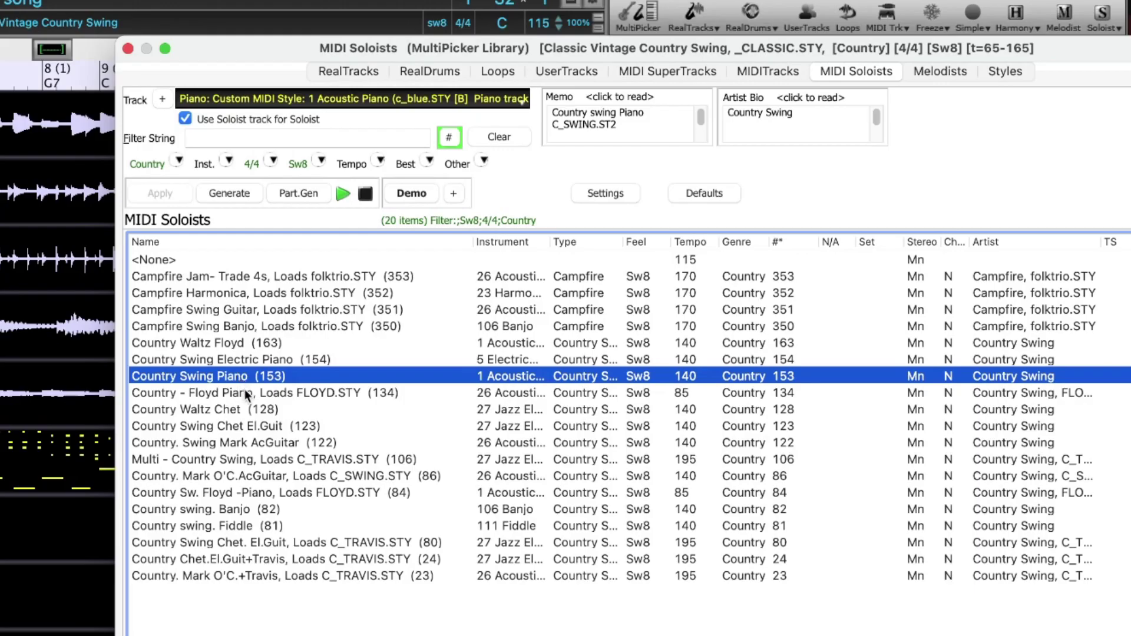
click(245, 390)
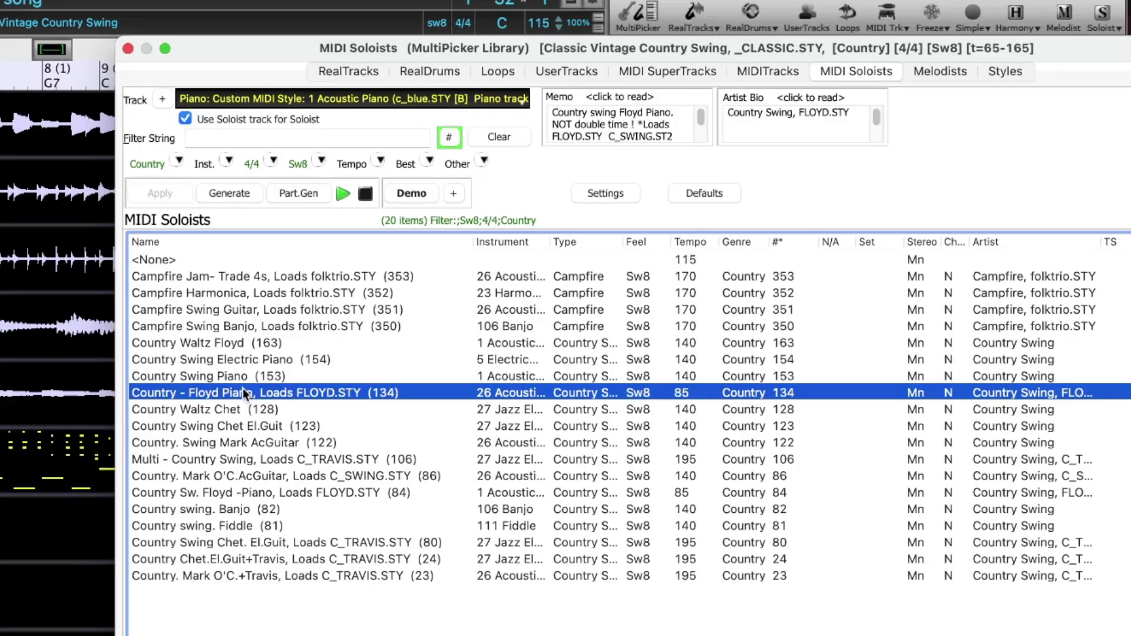
click(238, 376)
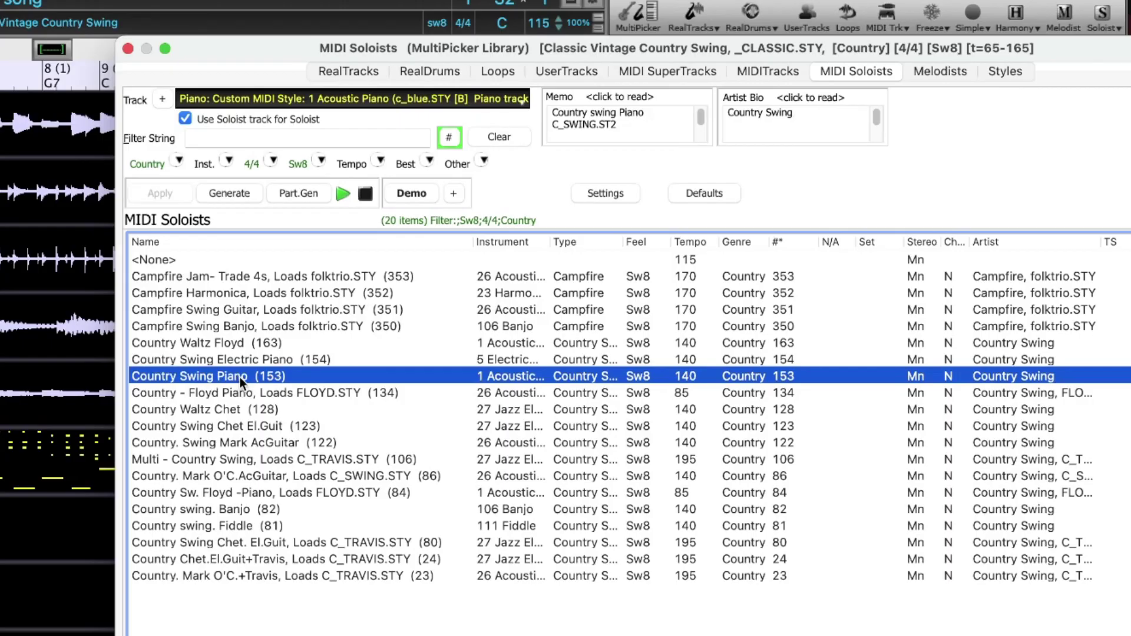
click(366, 195)
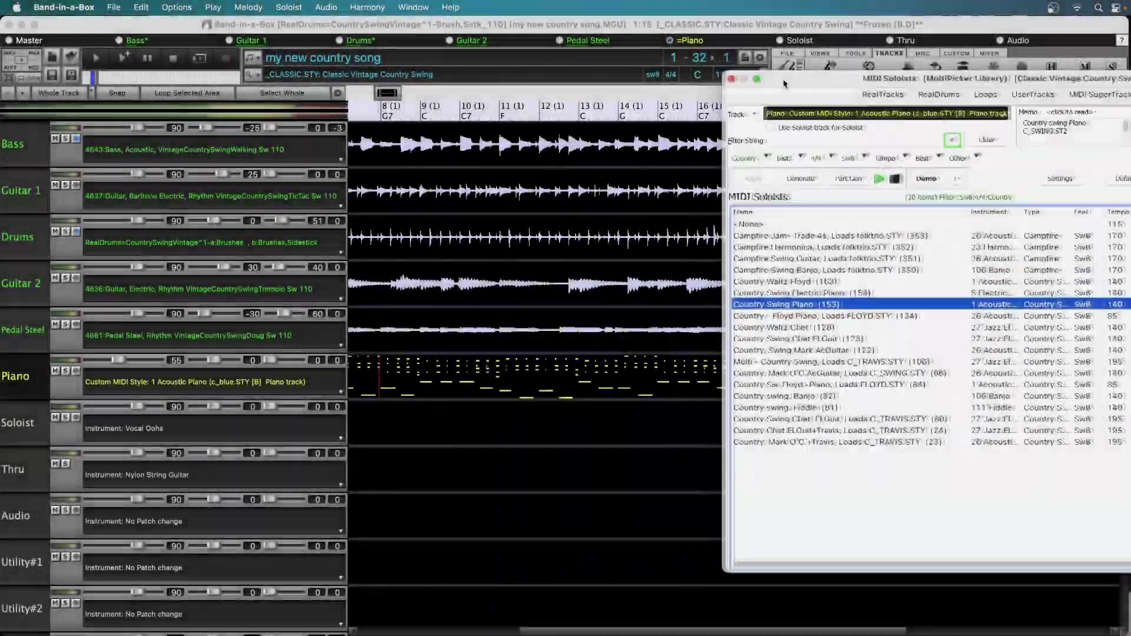
Step: Partially regenerate the Piano track from about bar 17 to bar 25 with the MIDI Soloist Country Swing Piano (153)
drag(784, 84, 1130, 69)
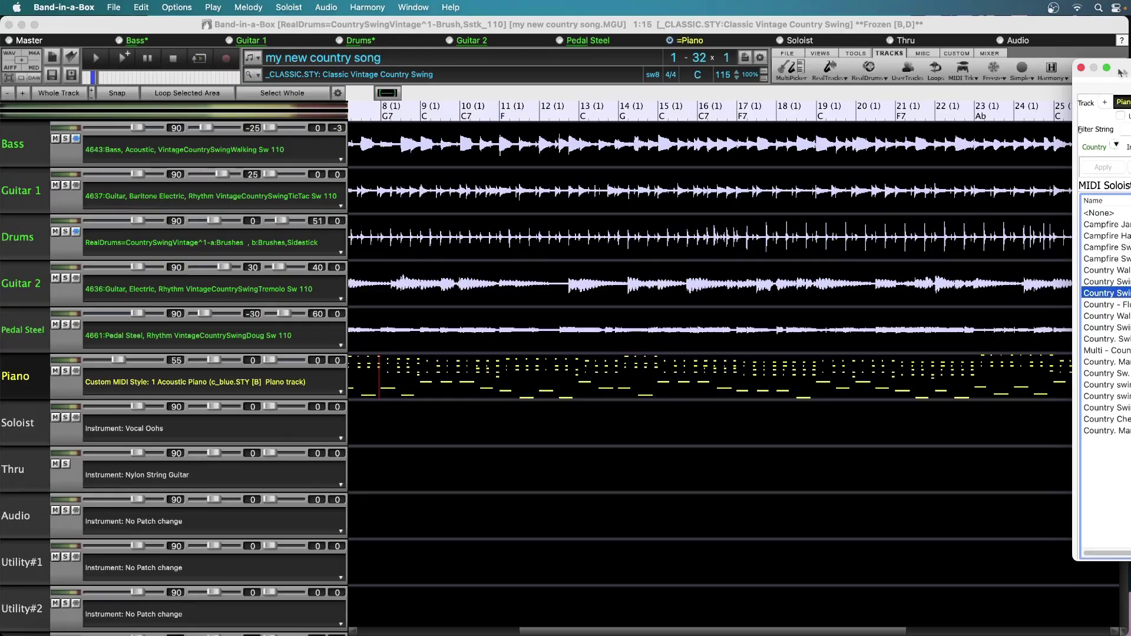
click(740, 381)
scroll(741, 381, up, 6)
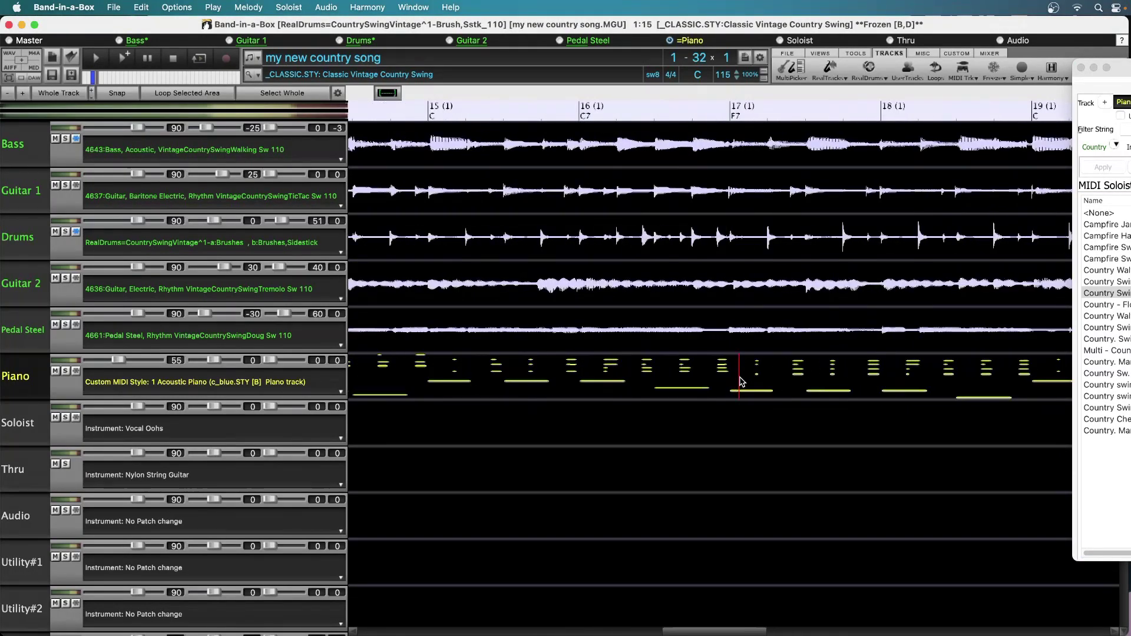
drag(720, 394, 1010, 383)
scroll(1009, 384, down, 5)
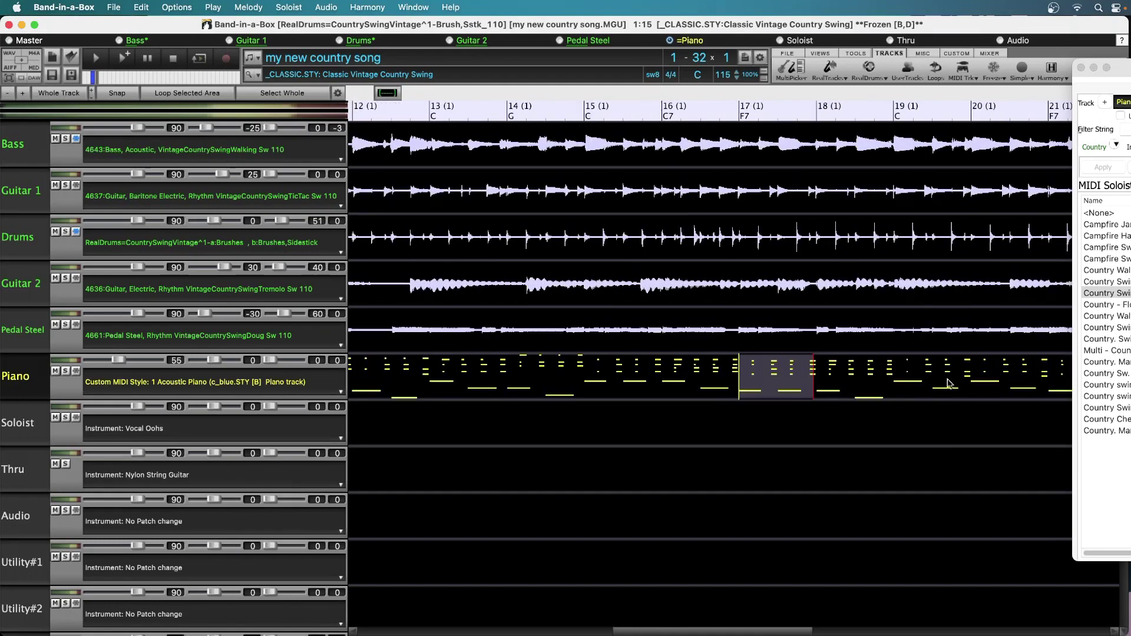
scroll(957, 379, down, 3)
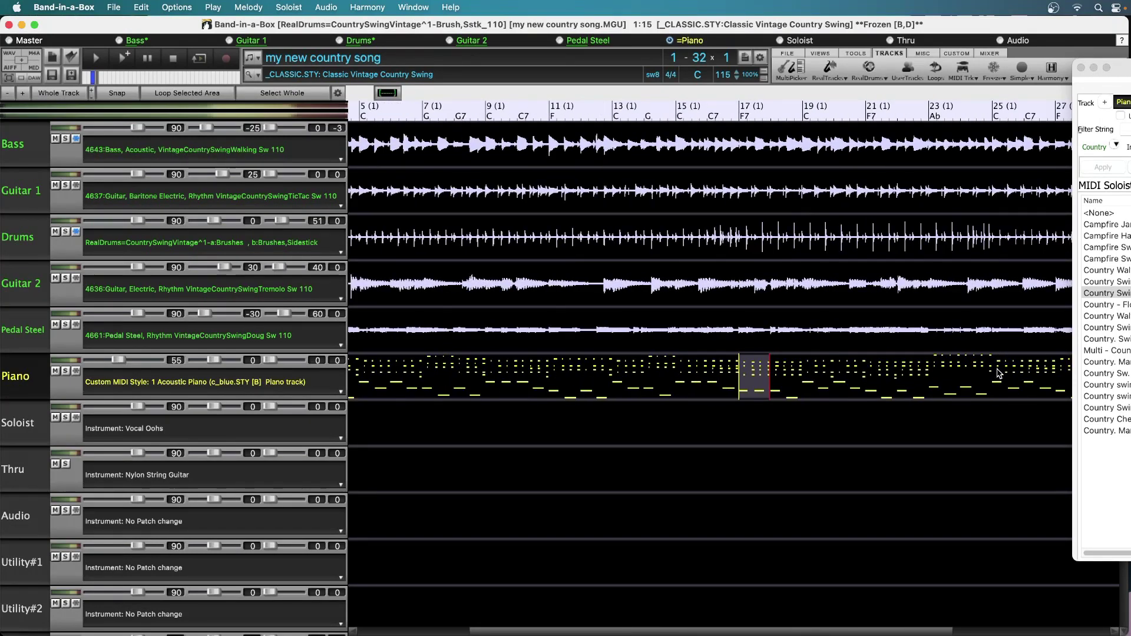
shift+click(992, 380)
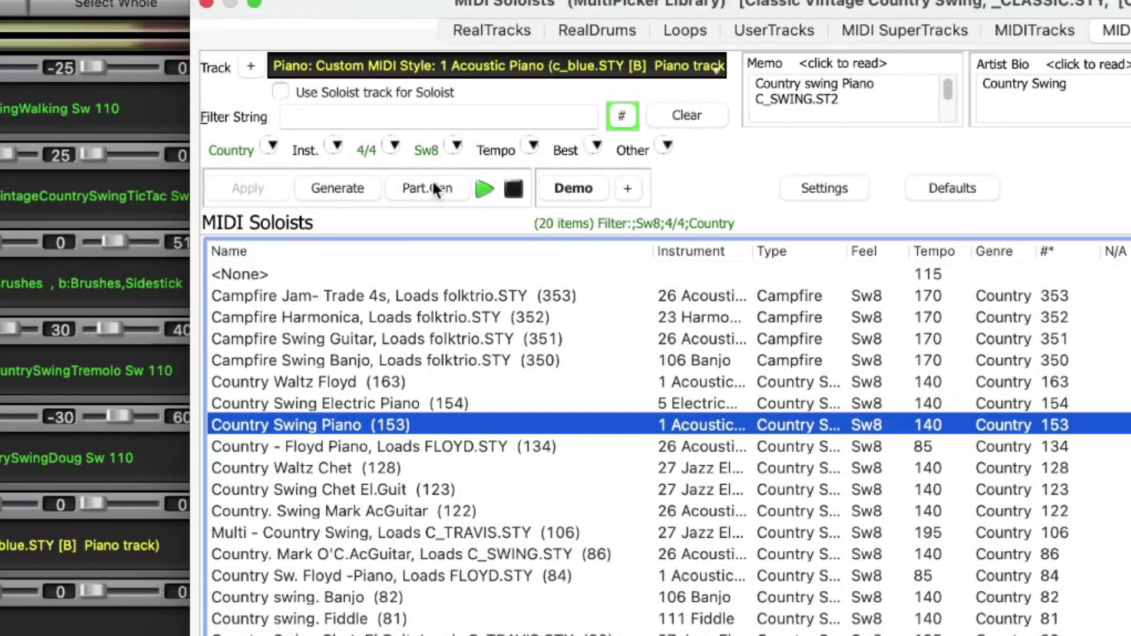
click(428, 188)
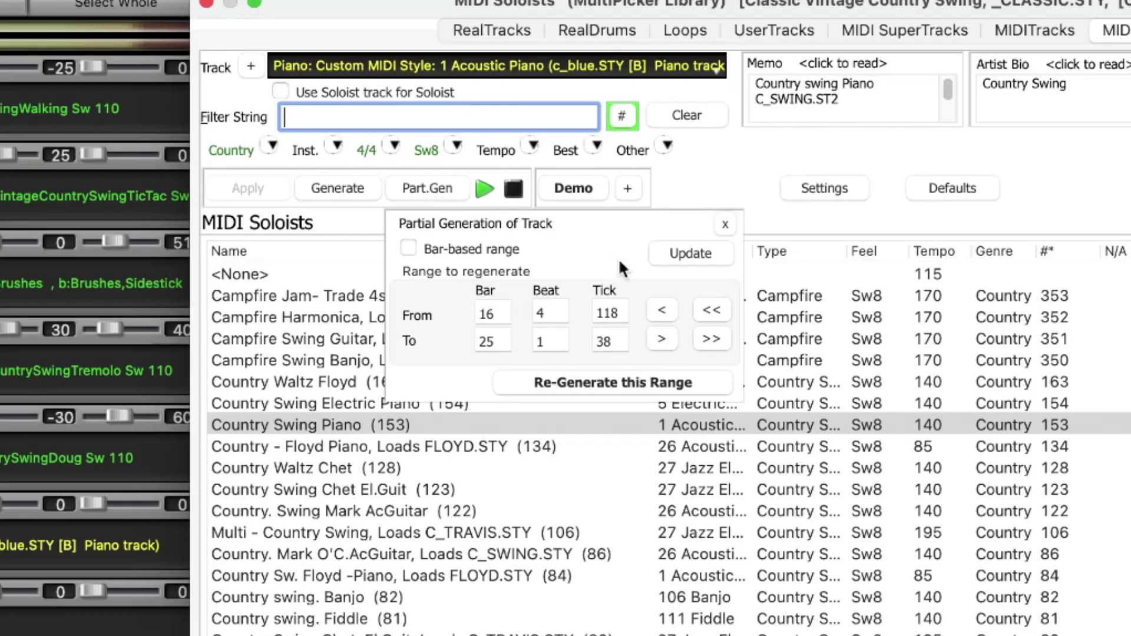
click(620, 383)
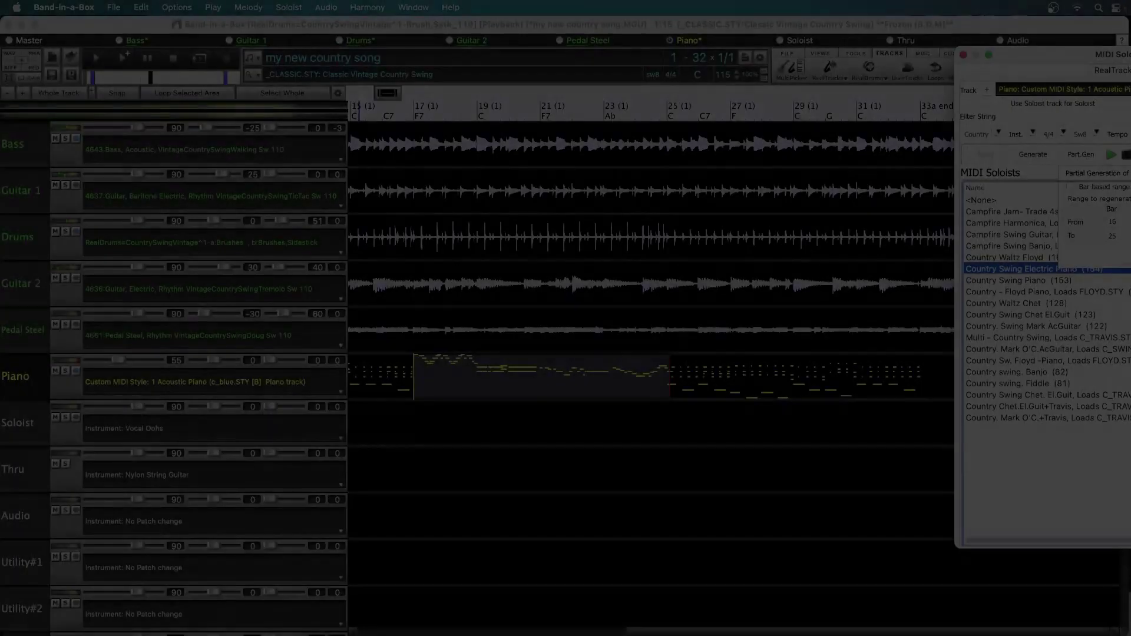
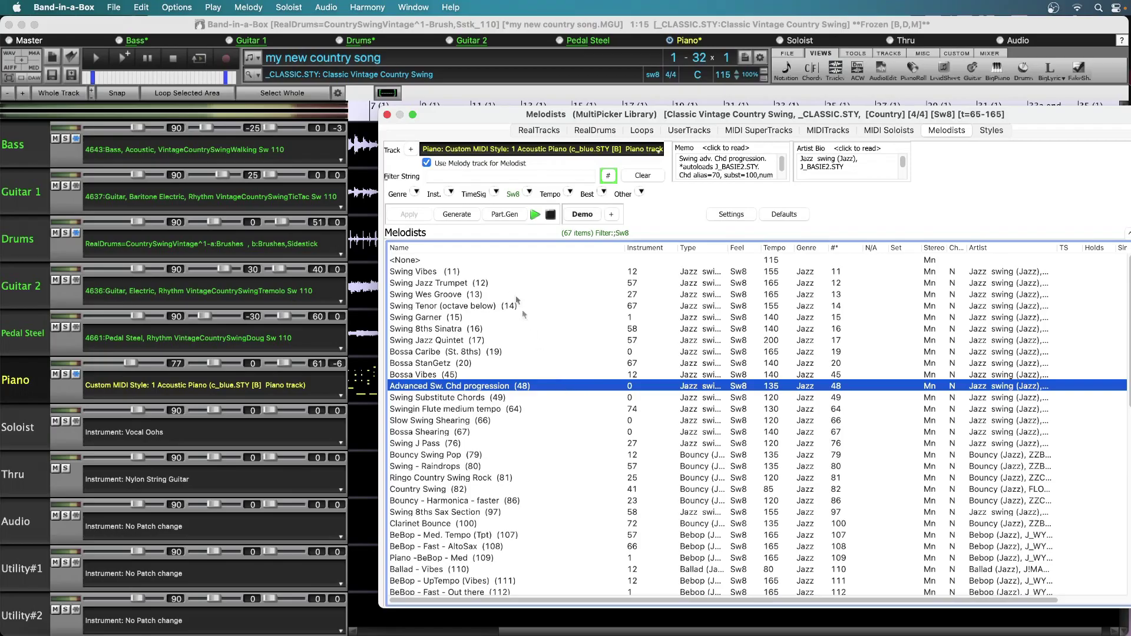
Step: Audition the Melodists Swing Vibes (11), Swing Substitute Chords (49) and Bossa Shearing (67), and choose Ringo Country Swing Rock (81)
click(509, 273)
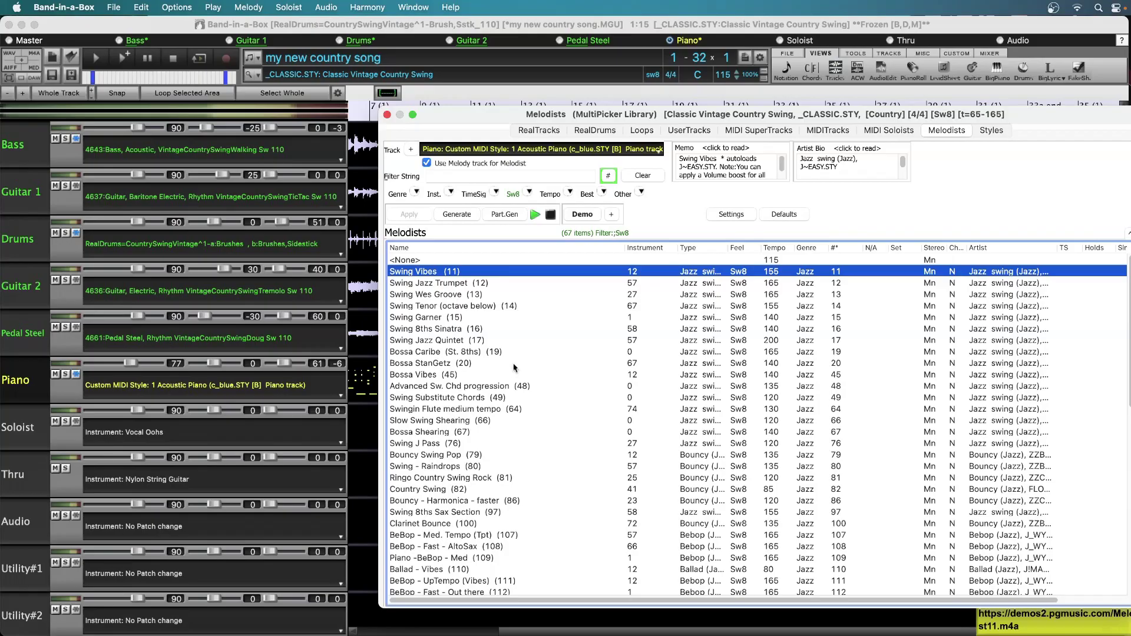
click(557, 397)
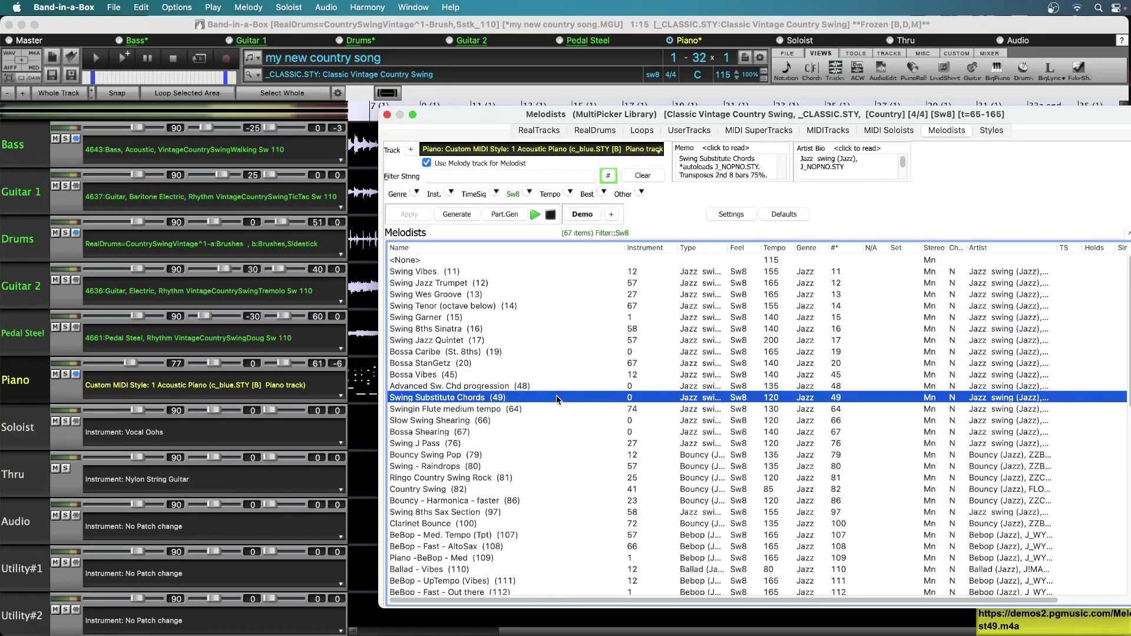
click(538, 434)
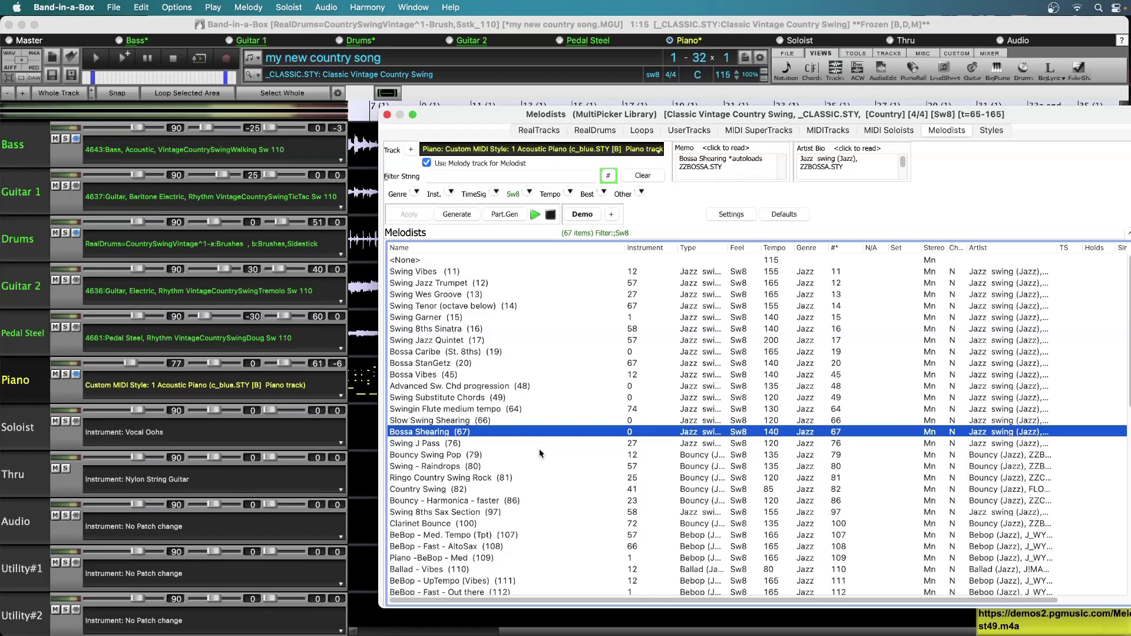
click(548, 478)
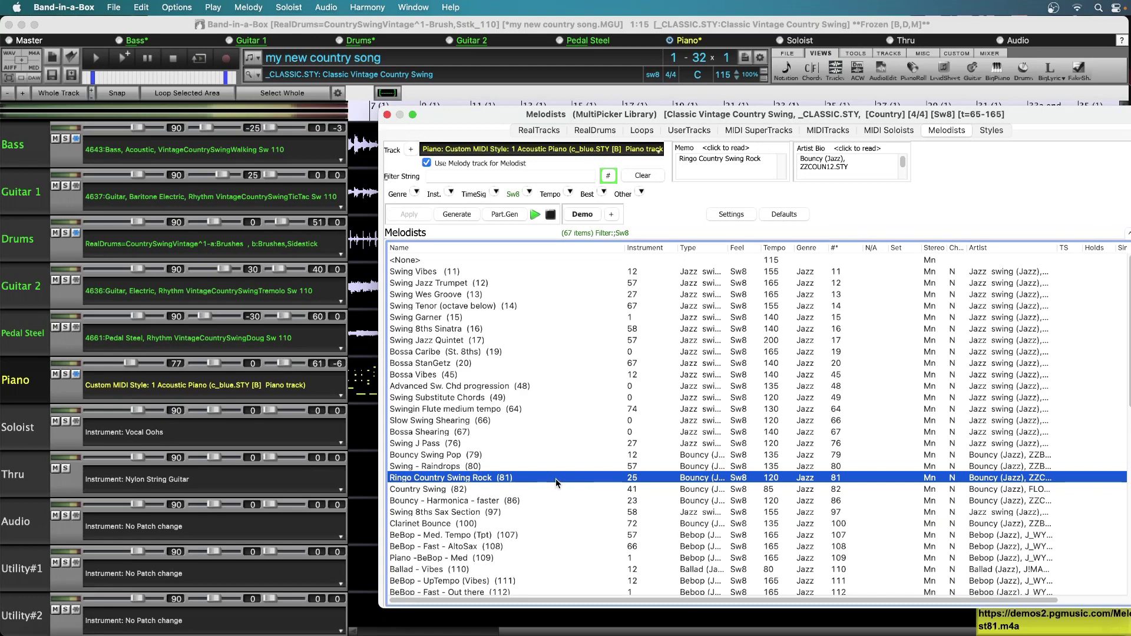
click(552, 215)
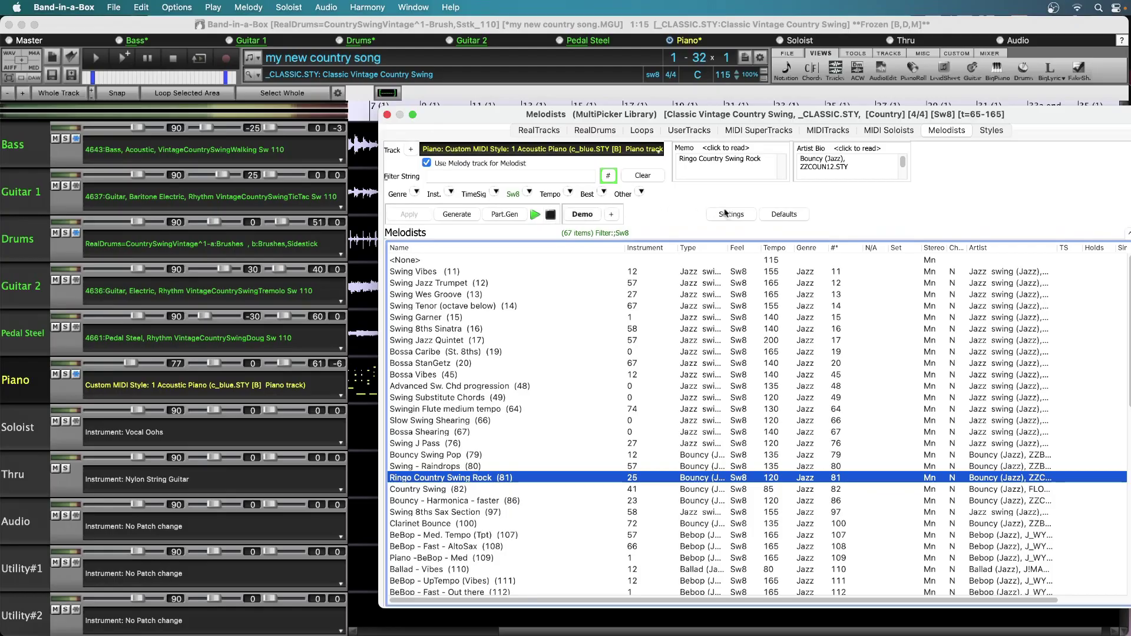
Step: Set the Melodist to generate only the melody by turning off Chords, Title, Intro and Style Change
click(746, 217)
click(658, 266)
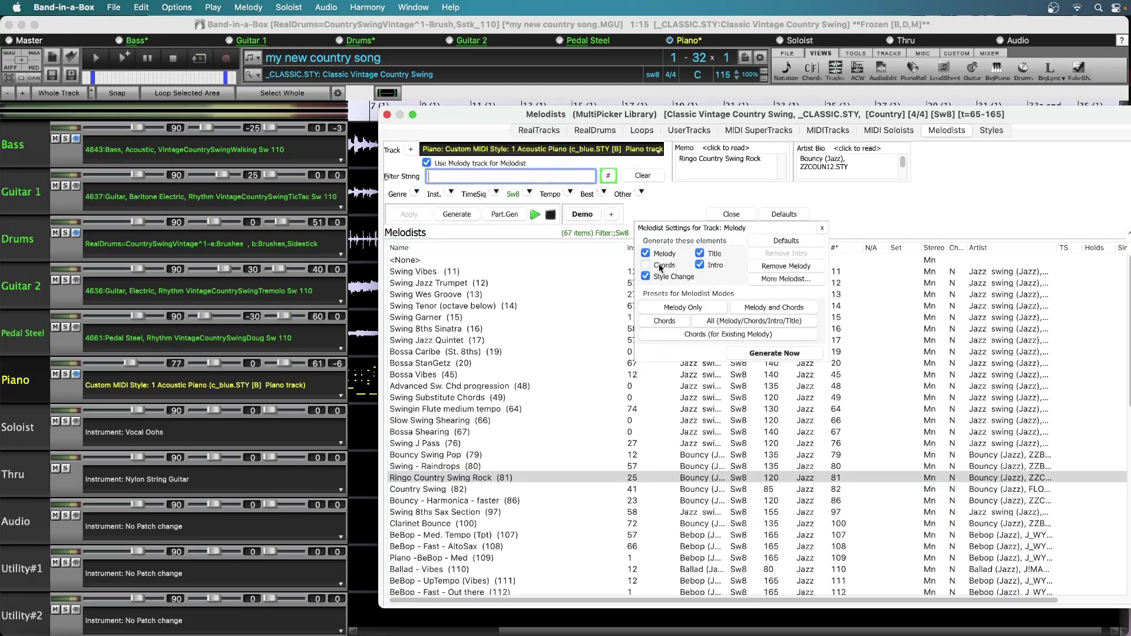
click(701, 254)
click(701, 266)
click(647, 277)
click(820, 229)
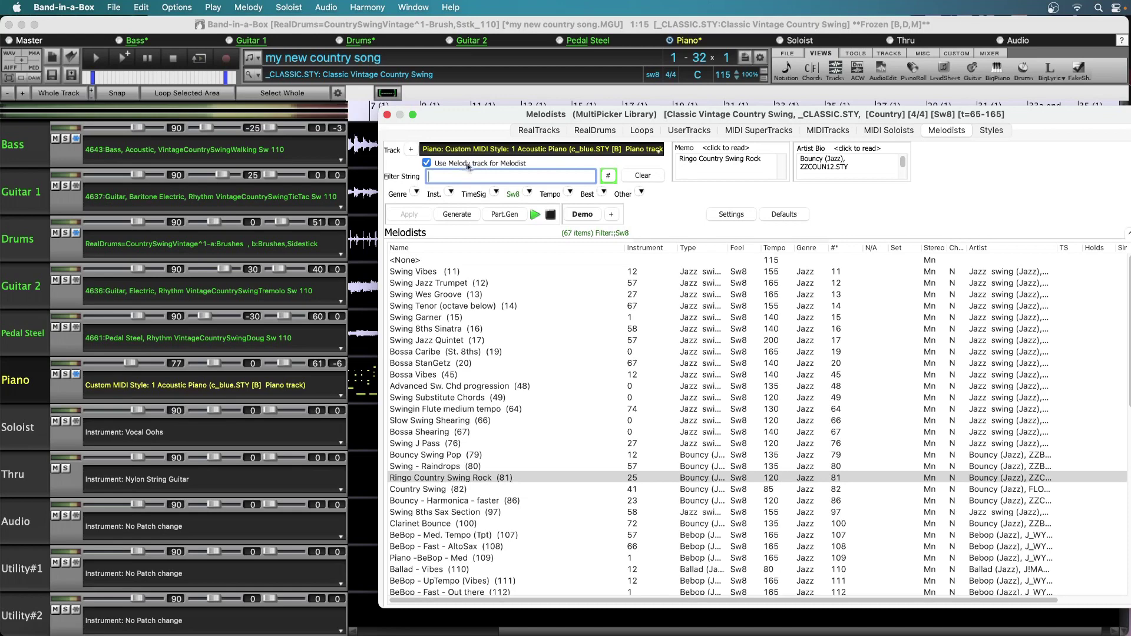
Step: Stop forcing the Melody track for the Melodist, generate Ringo Country Swing Rock (81) on the Soloist track, and play it briefly
click(427, 165)
click(34, 430)
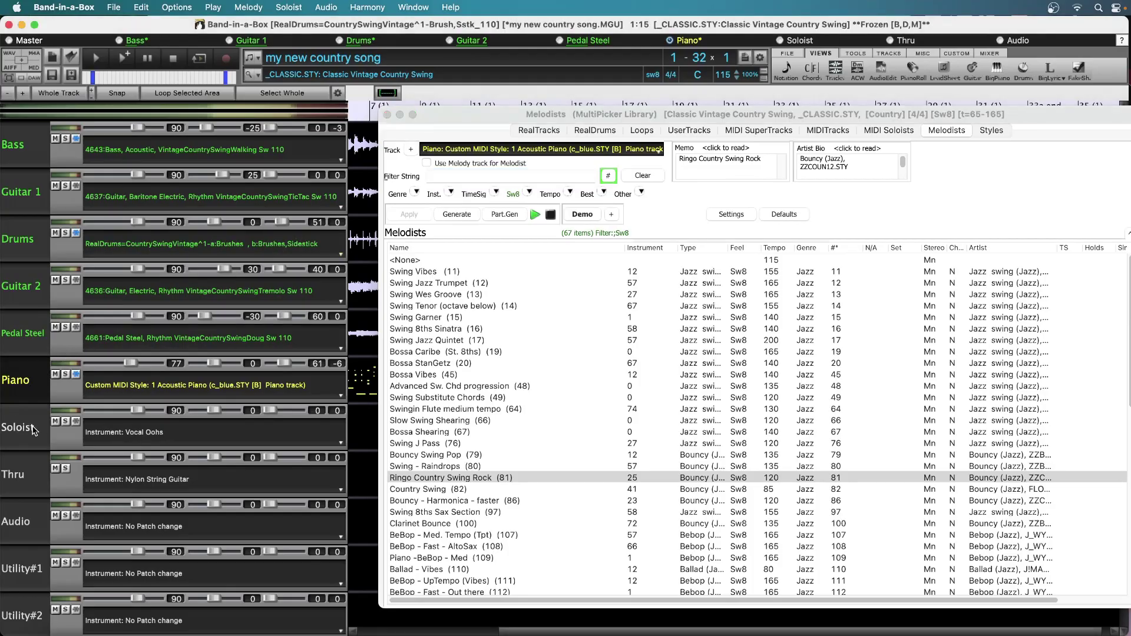
click(34, 430)
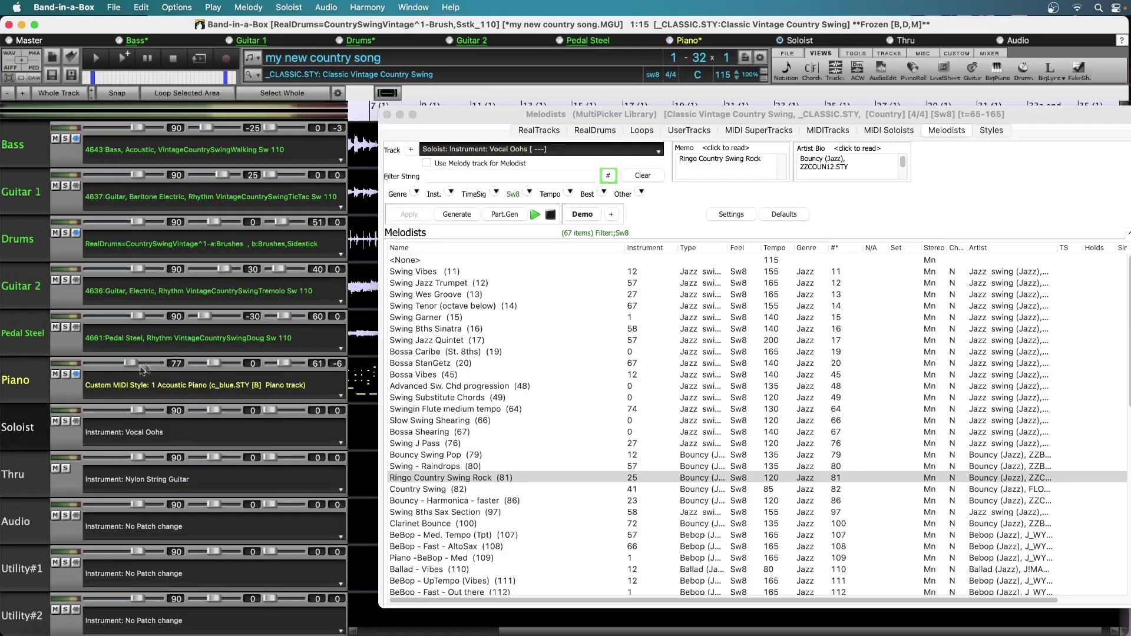
click(462, 216)
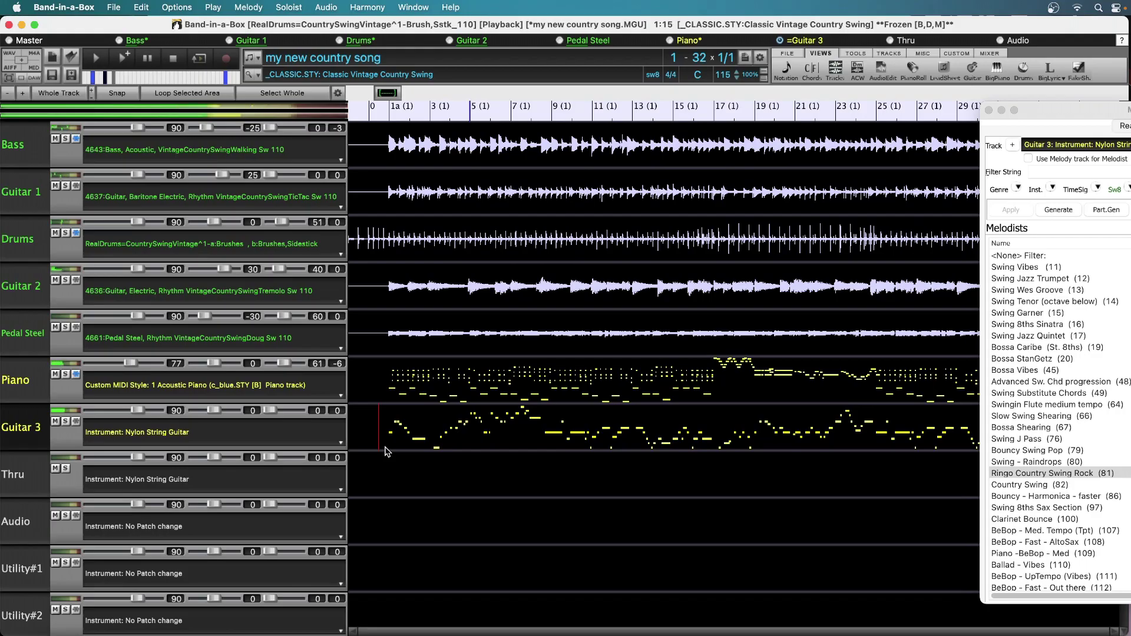
key(space)
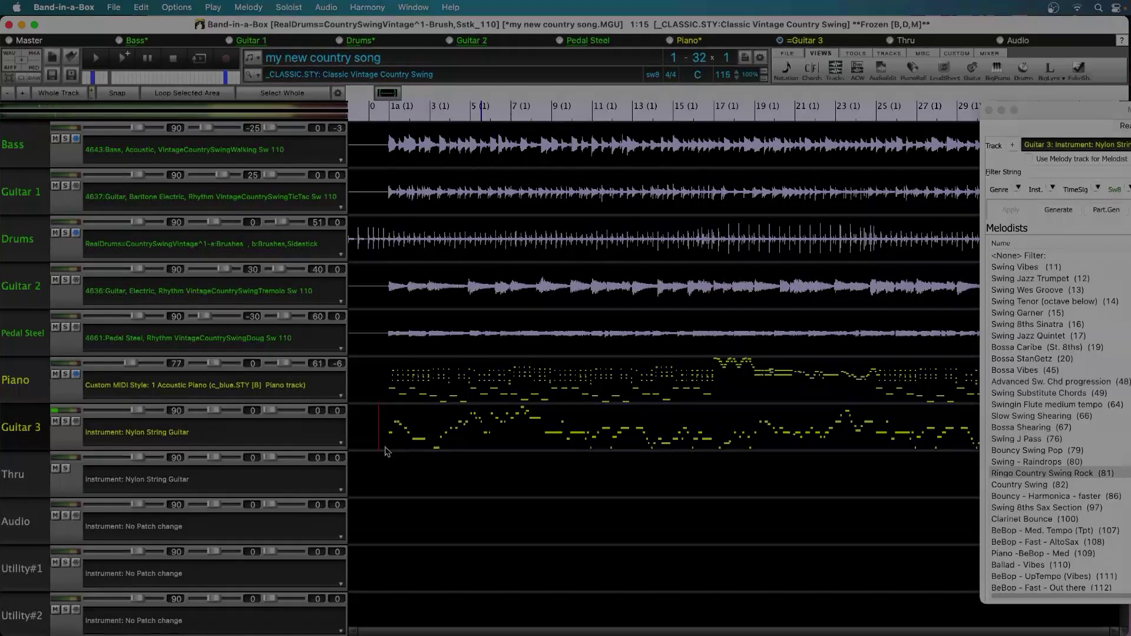
Step: Open the Piano Roll for the Guitar 3 track and examine its notes through bar 26
click(913, 69)
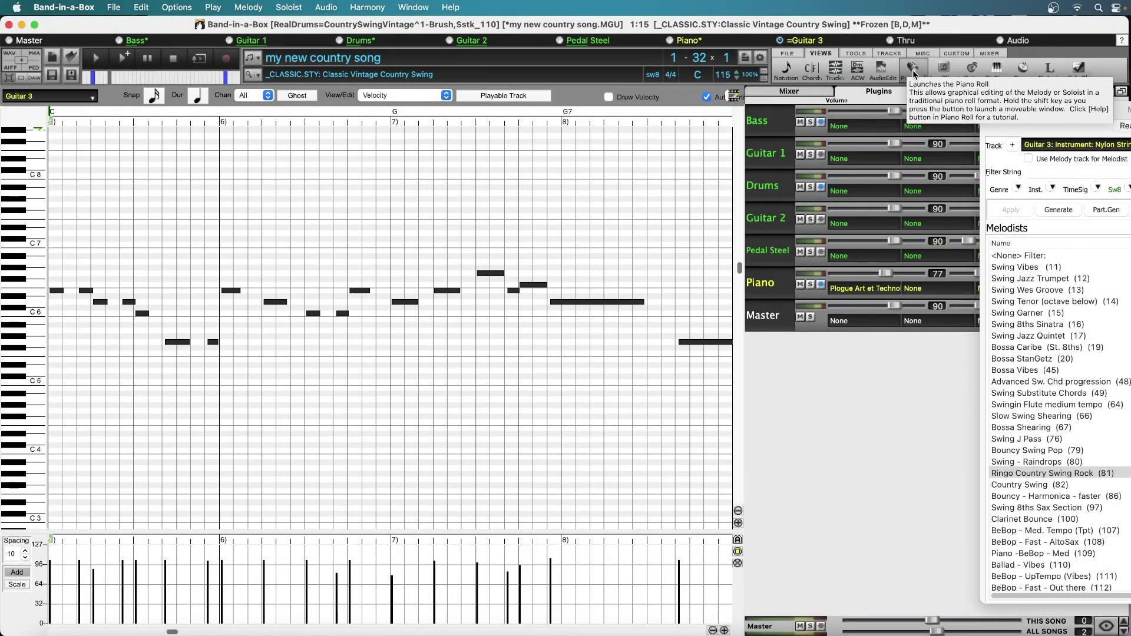
click(712, 630)
click(712, 631)
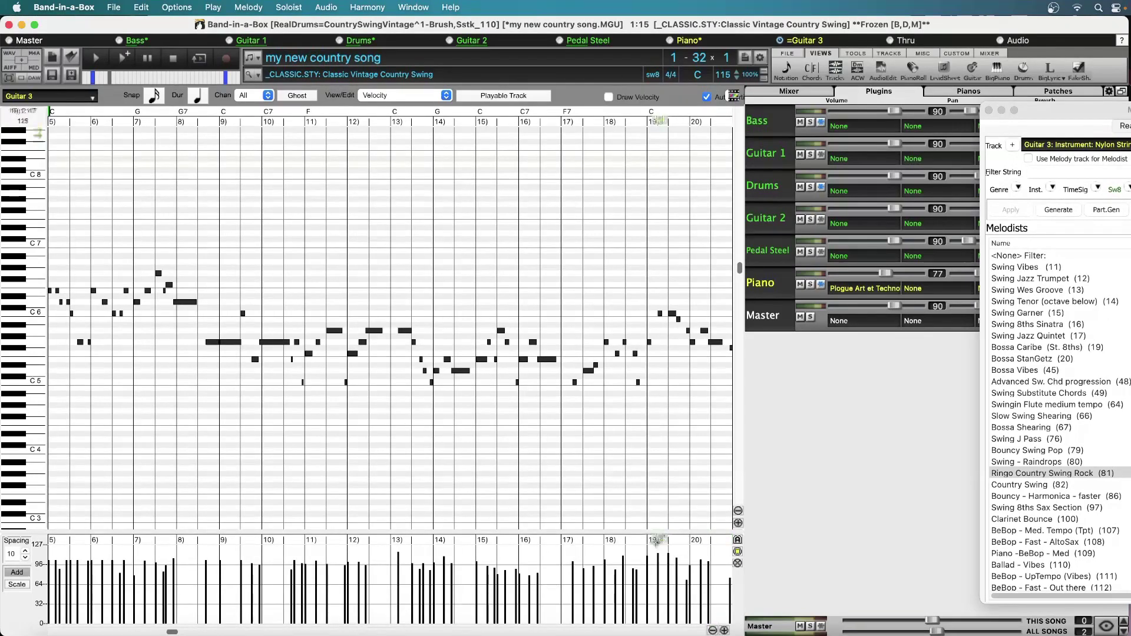
scroll(621, 479, right, 1)
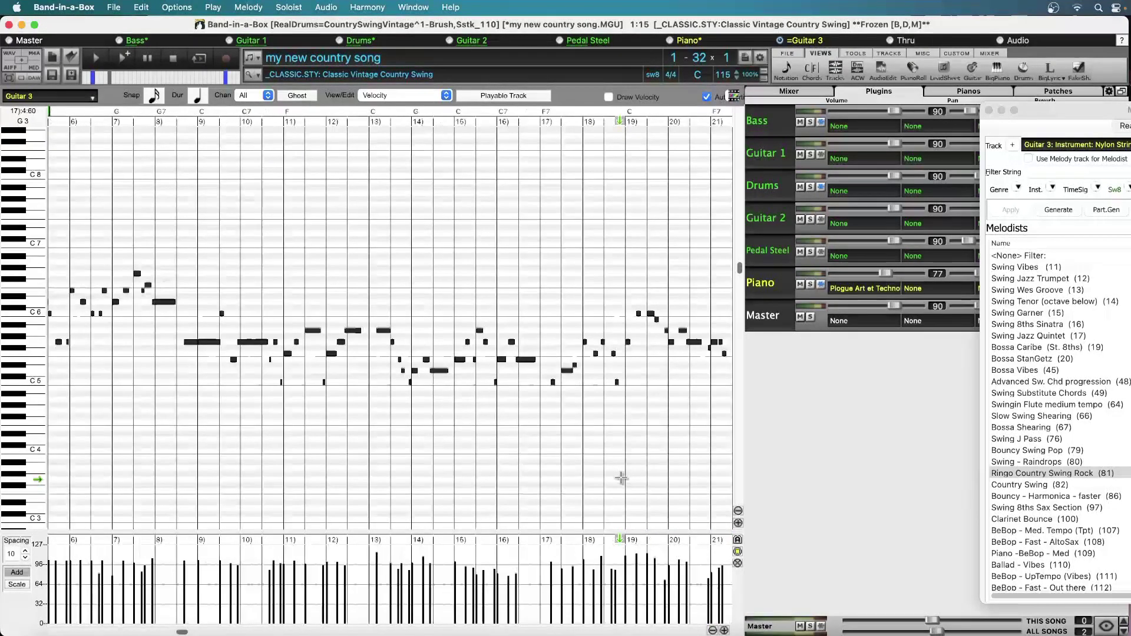
scroll(622, 478, right, 3)
scroll(622, 478, right, 2)
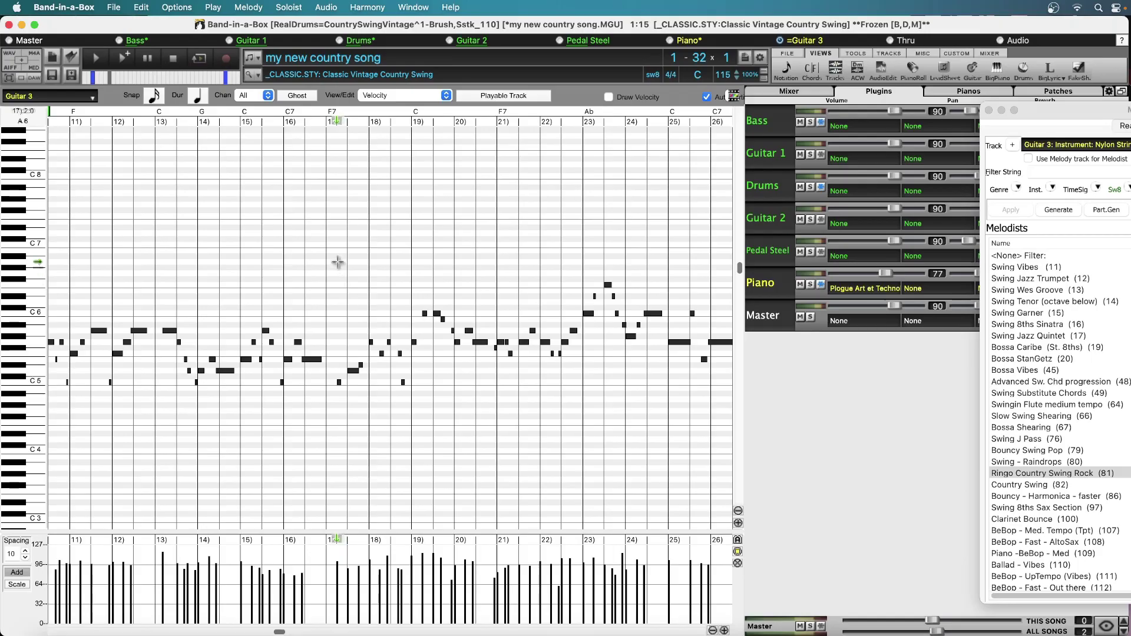
Step: Delete the Guitar 3 notes in bars 17 through 24, including the leftover note at bar 17
drag(340, 224, 661, 451)
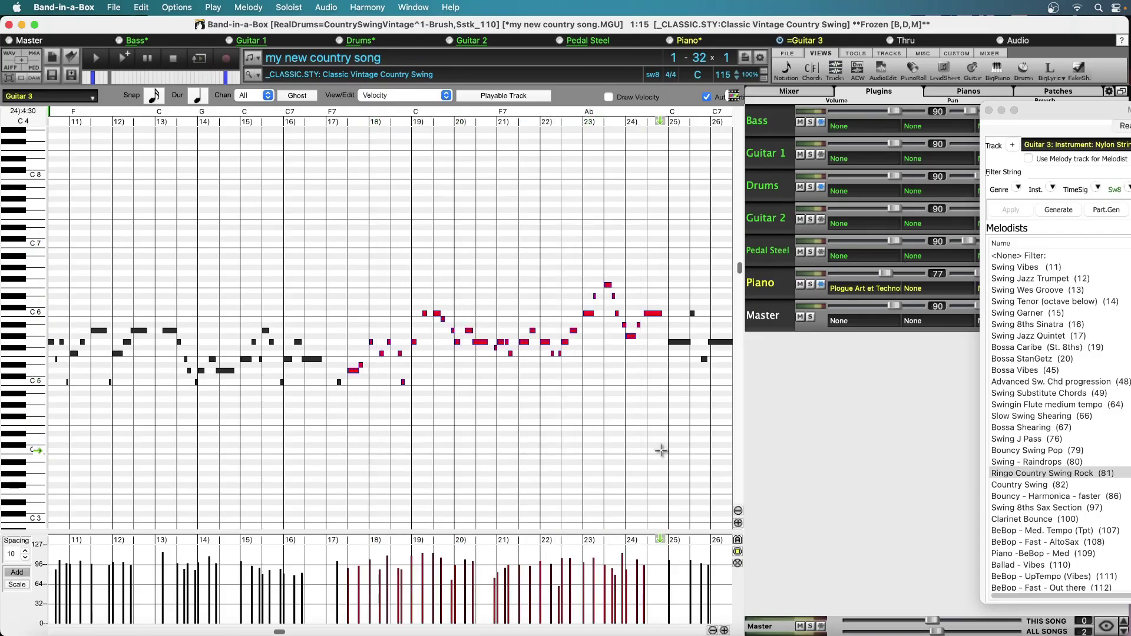
key(Delete)
drag(345, 363, 335, 404)
key(Delete)
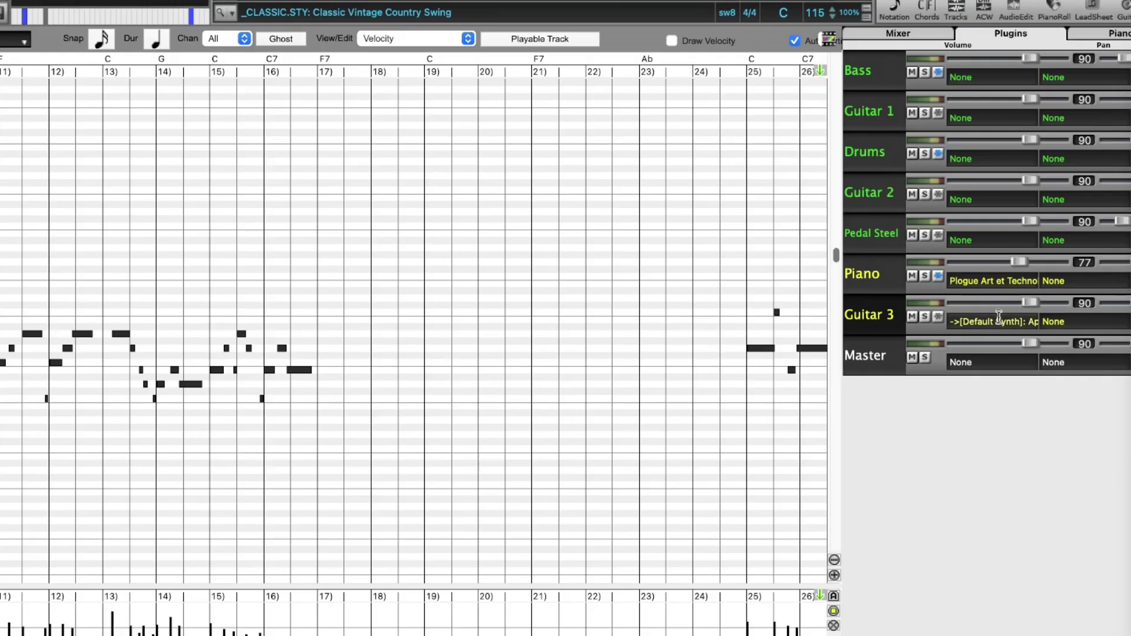
Step: Open the Hi-Q patch plugin list for the Guitar 3 track and filter it by "electric guitar tremolo"
click(1000, 321)
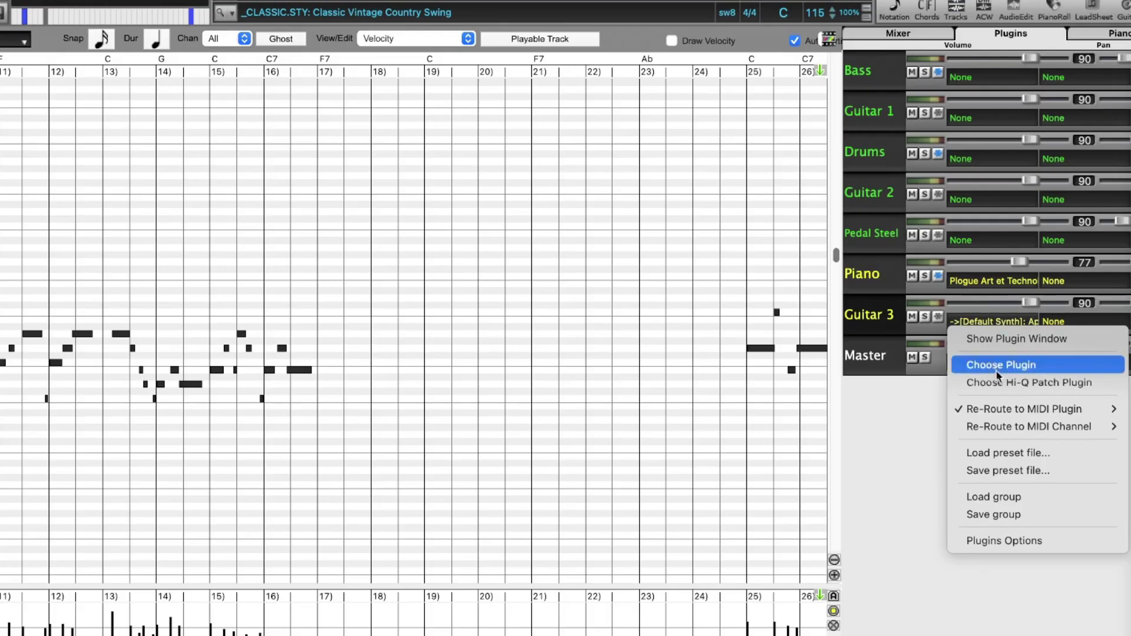
click(1031, 383)
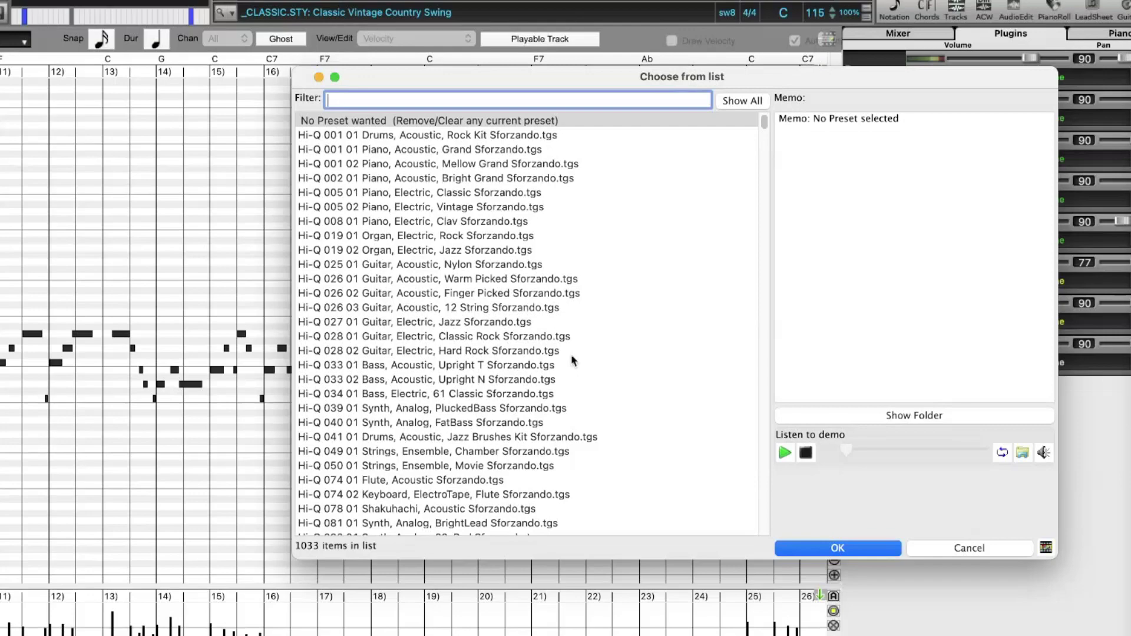
scroll(570, 357, down, 15)
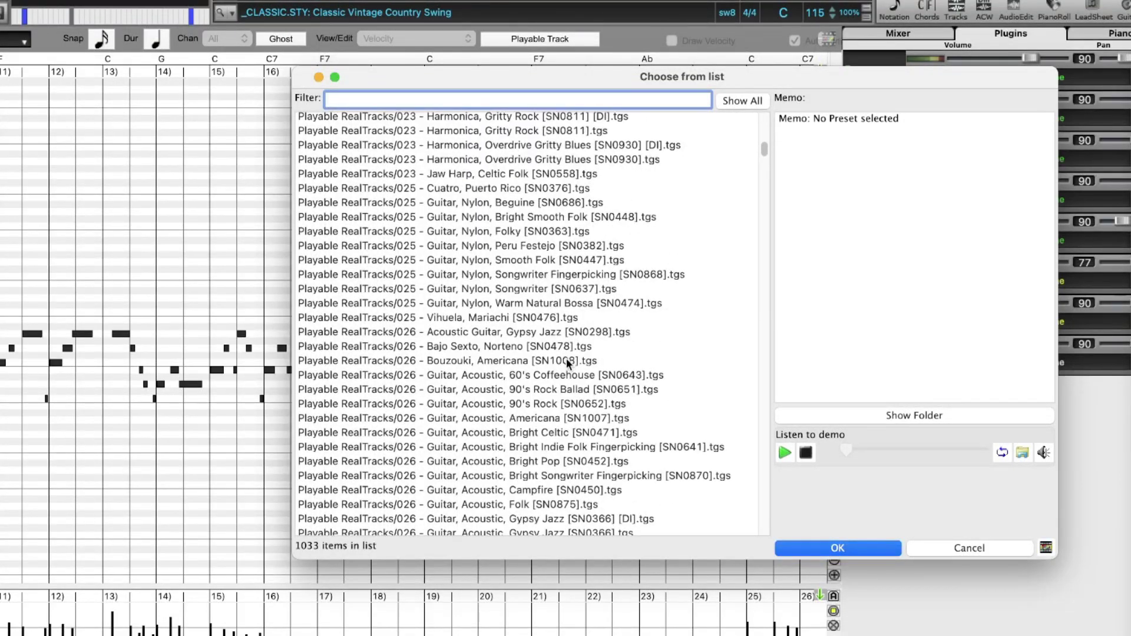
scroll(568, 363, down, 1)
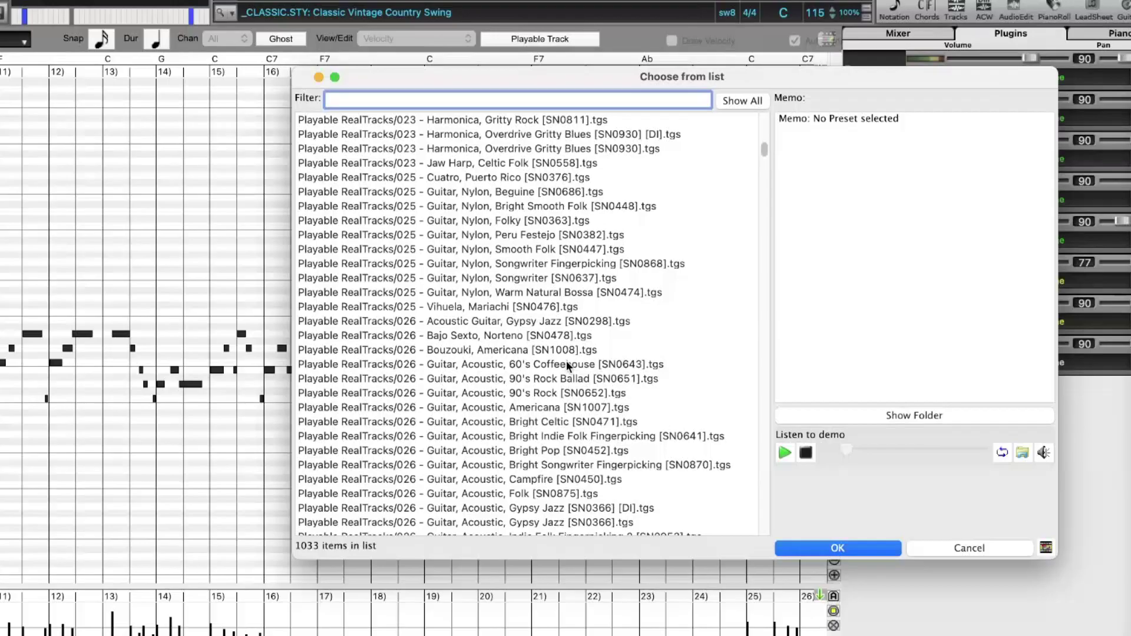
text(elect)
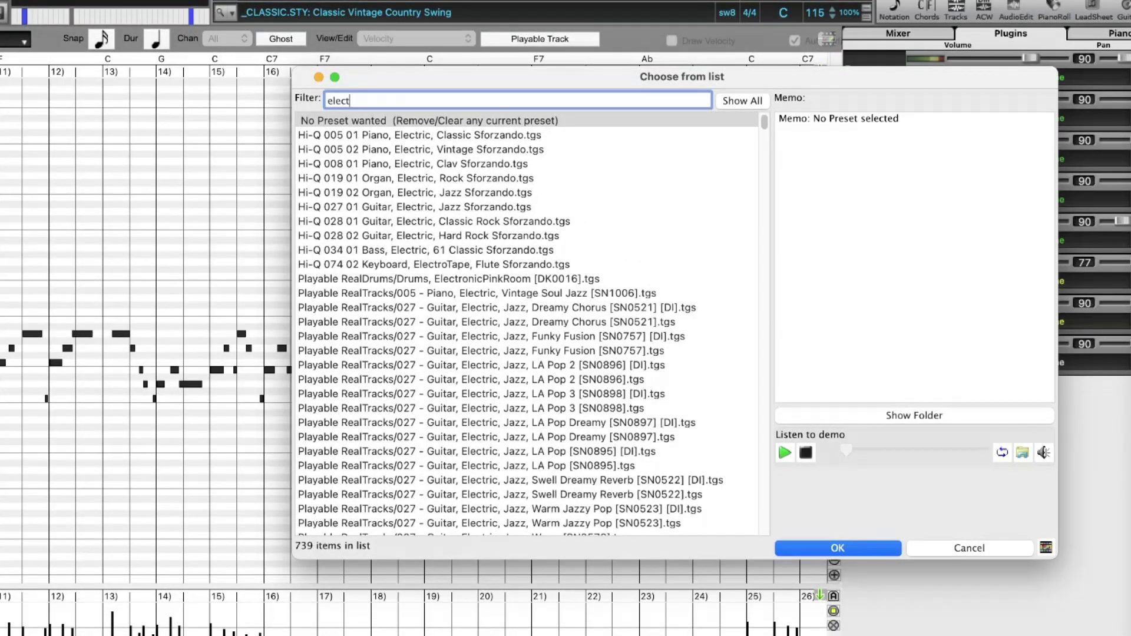
text(ric guitar)
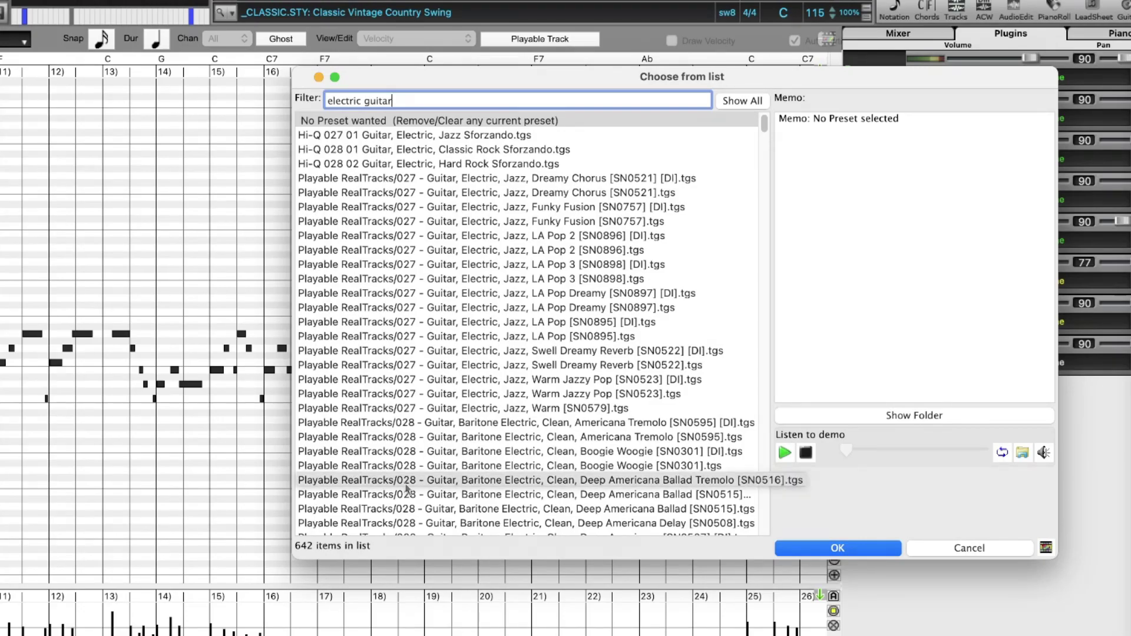
text(tremolo)
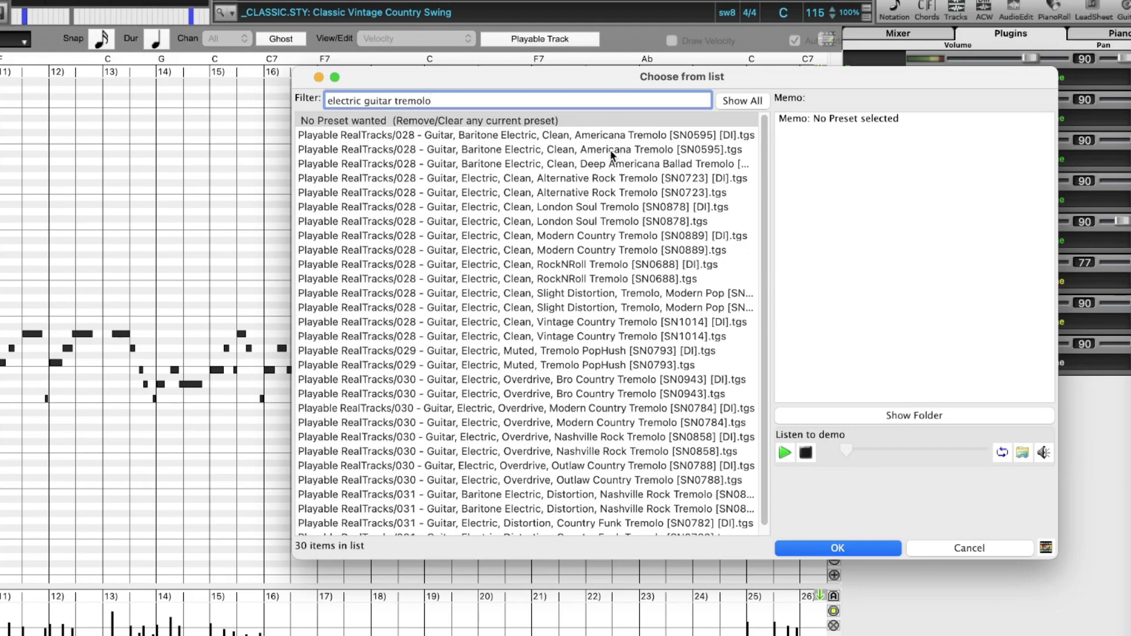
Step: Audition the Guitar, Baritone Electric, Clean, Americana Tremolo [SN0595] preset without [DI] and load it on Guitar 3
click(624, 150)
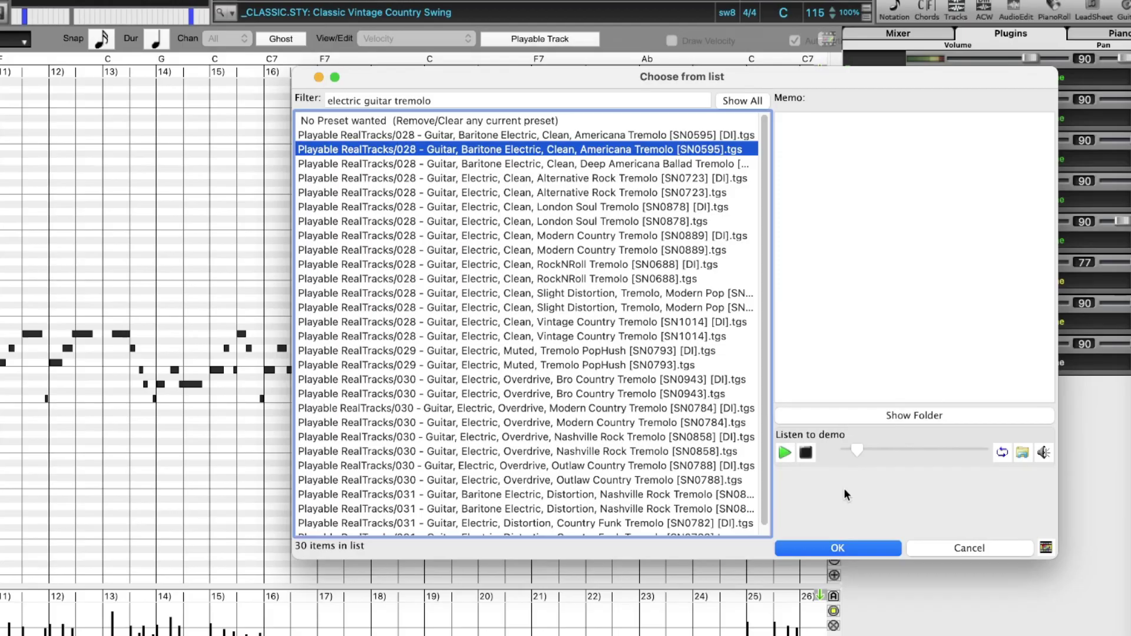
drag(862, 449, 889, 452)
click(806, 453)
click(859, 549)
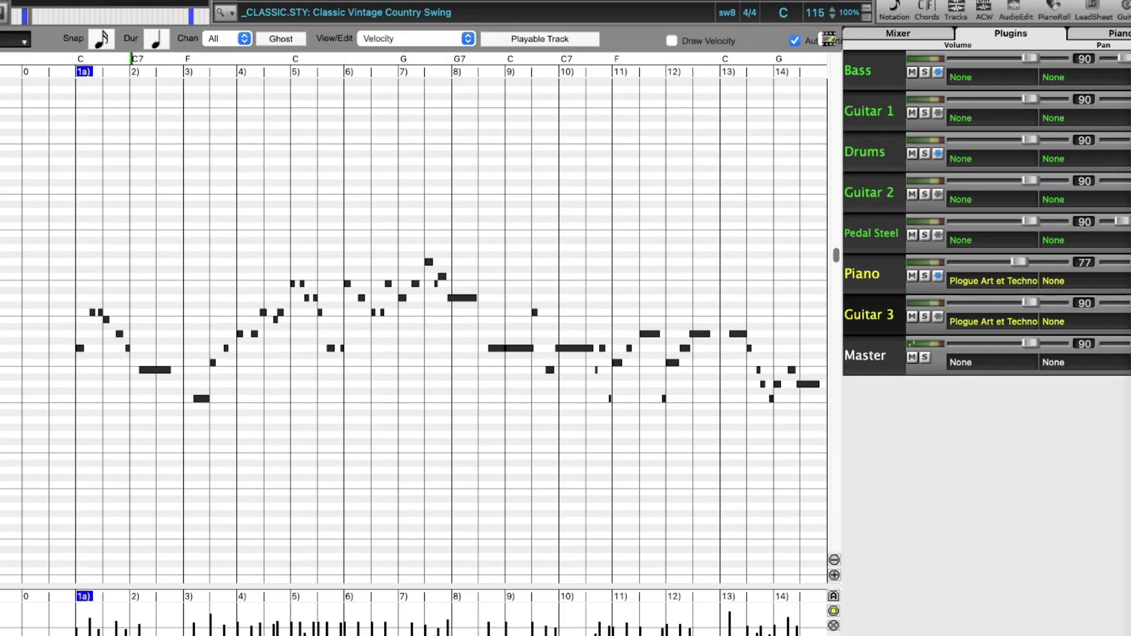
Step: Move all the Guitar 3 notes down two octaves in the Piano Roll and play the track from the start
click(155, 369)
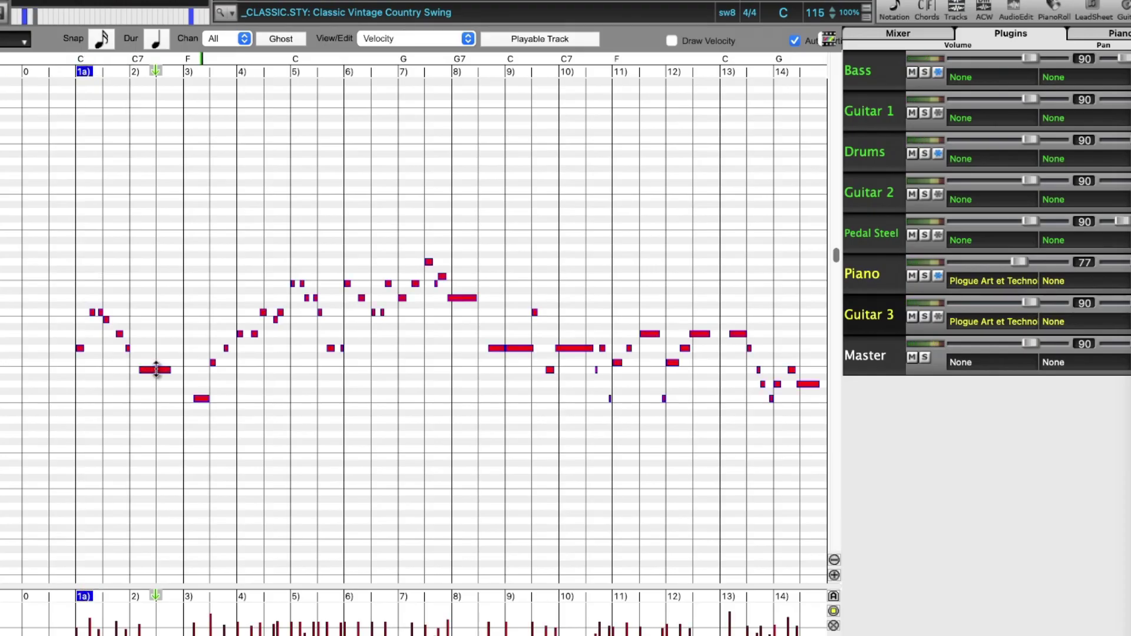
drag(157, 370, 158, 542)
click(59, 59)
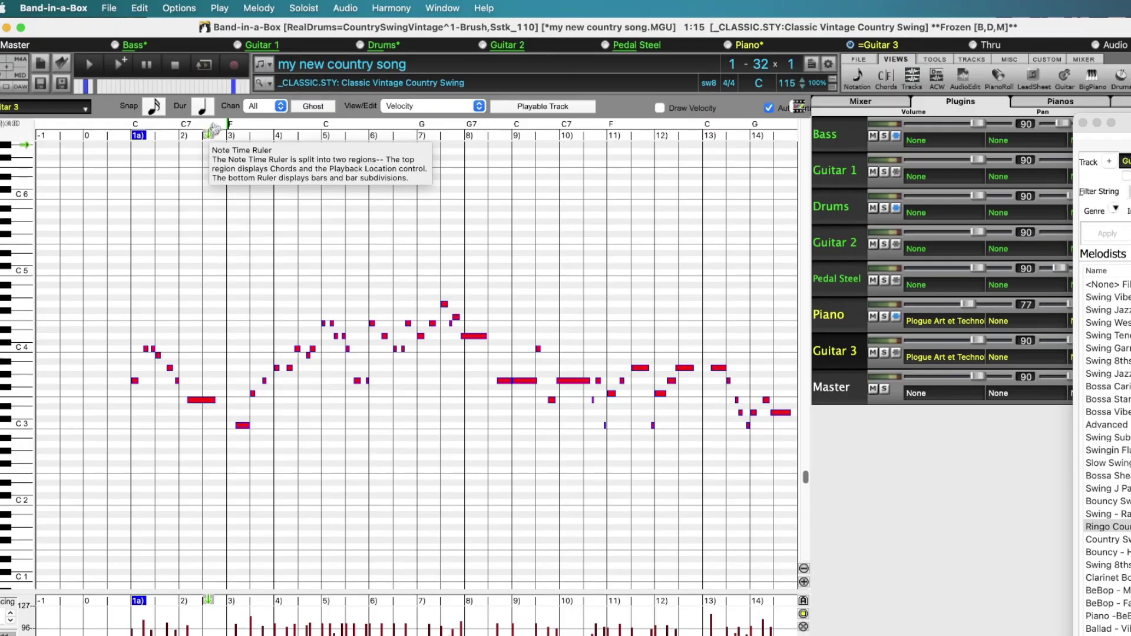
Step: Add legato to the Soloist track by up to 480 ticks with a 0-tick gap before the next note, and play the song
click(309, 8)
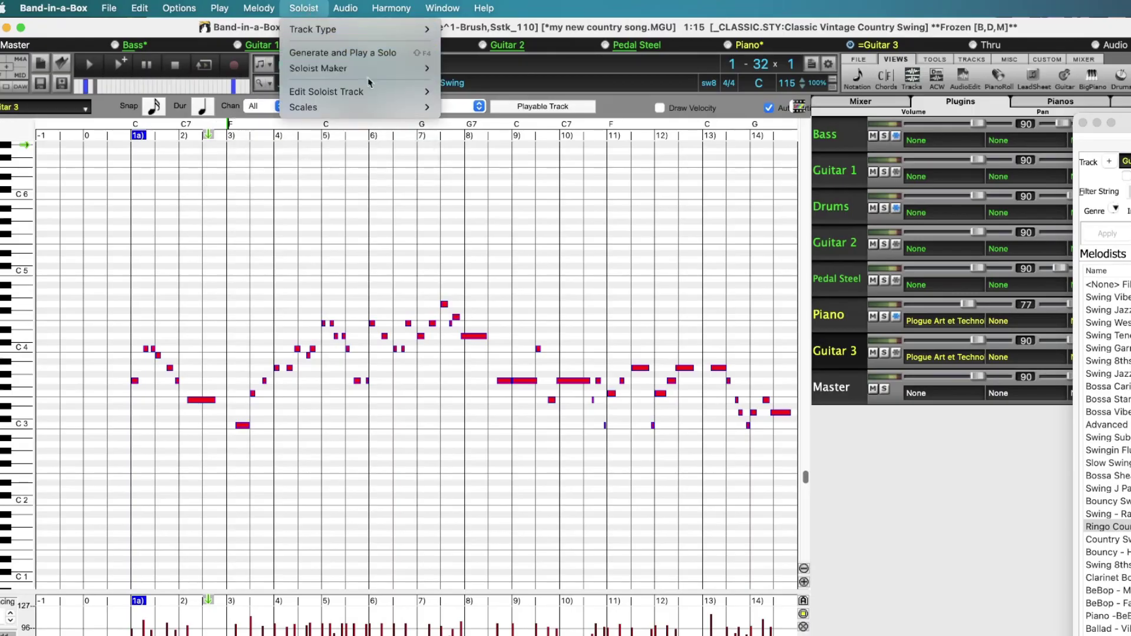
mouse_move(401, 97)
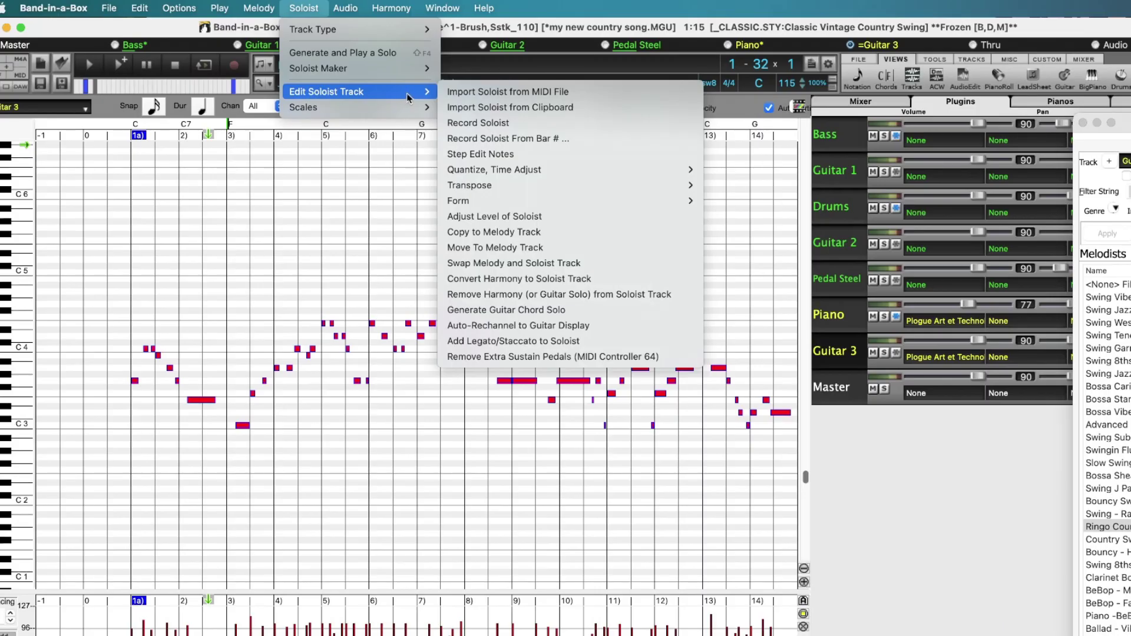
click(585, 342)
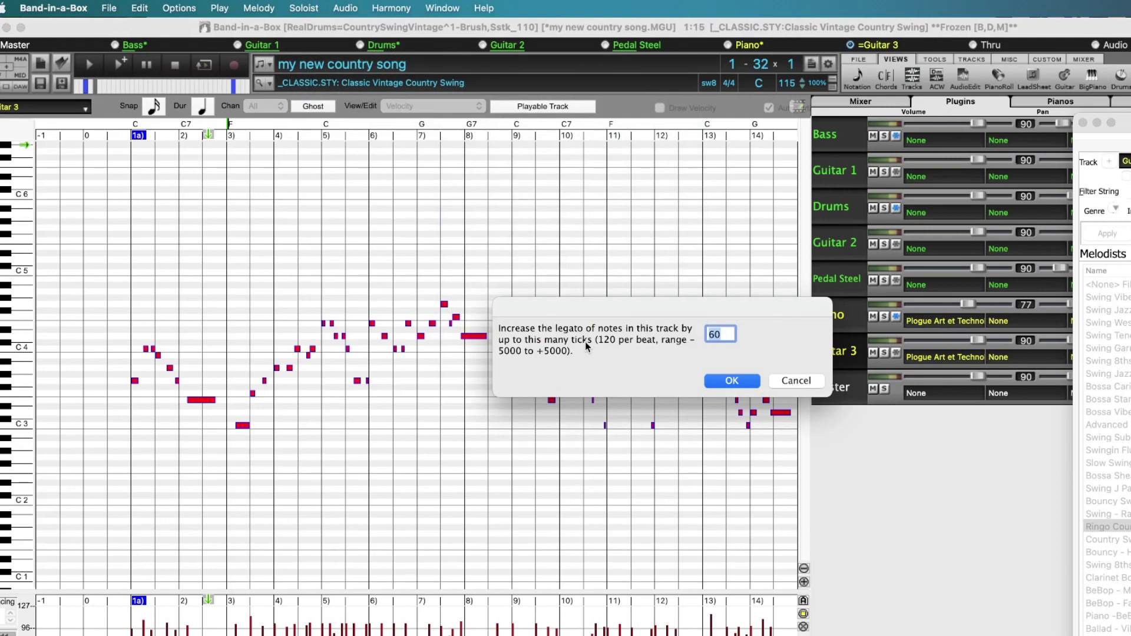
text(480)
key(Return)
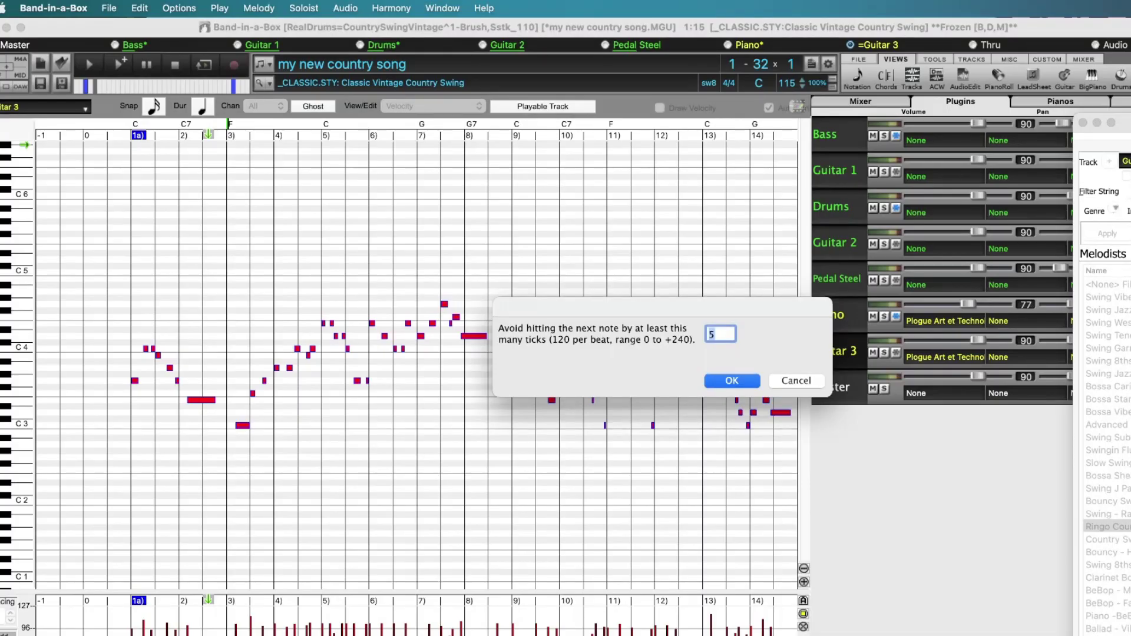
text(0)
key(Return)
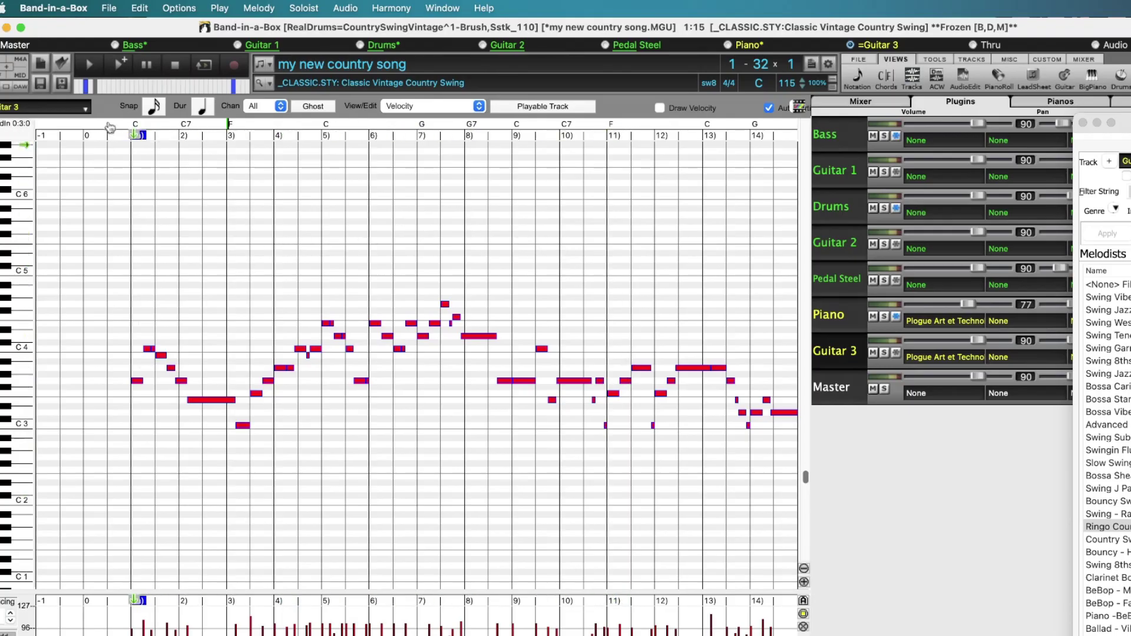
key(space)
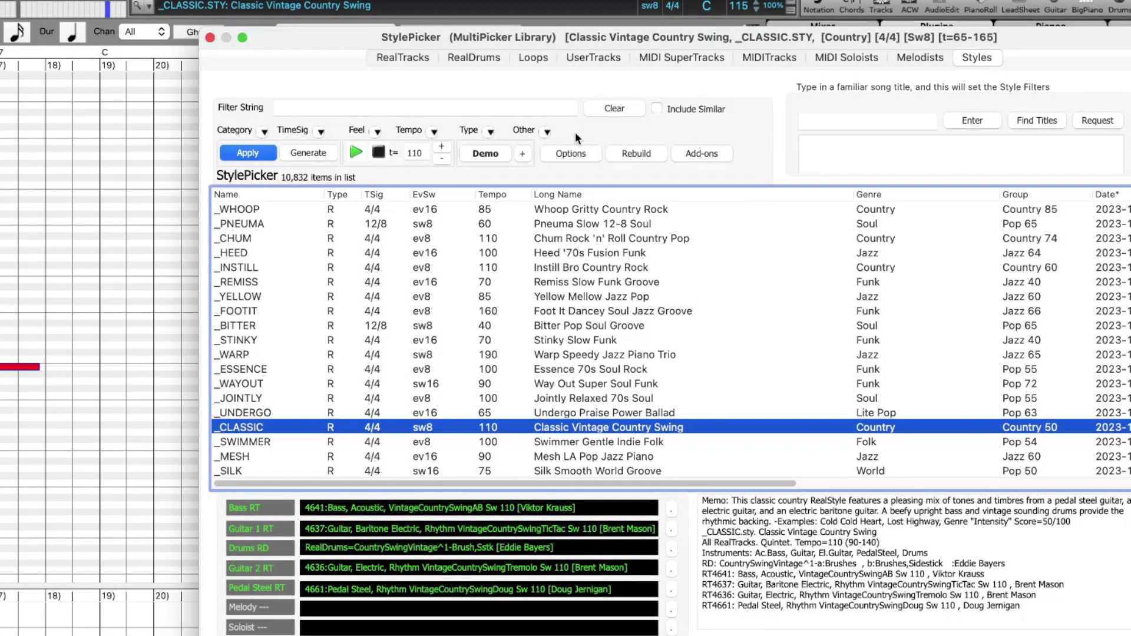
click(582, 152)
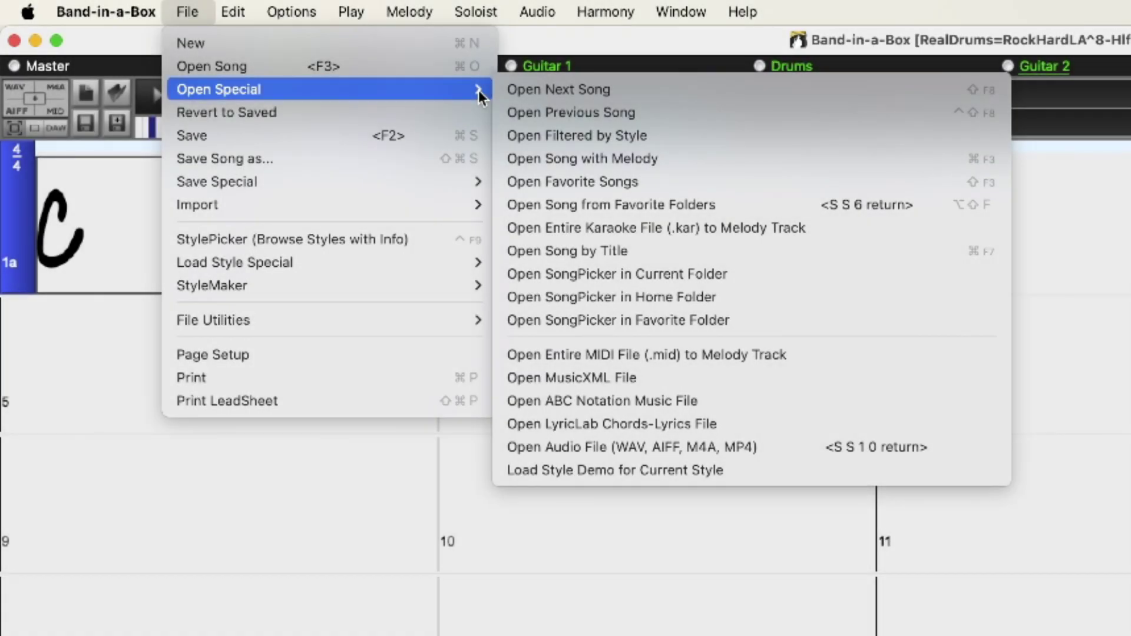
Step: Open the LyricLab chords-lyrics file Shine_On.txt from the MySongs folder
click(576, 424)
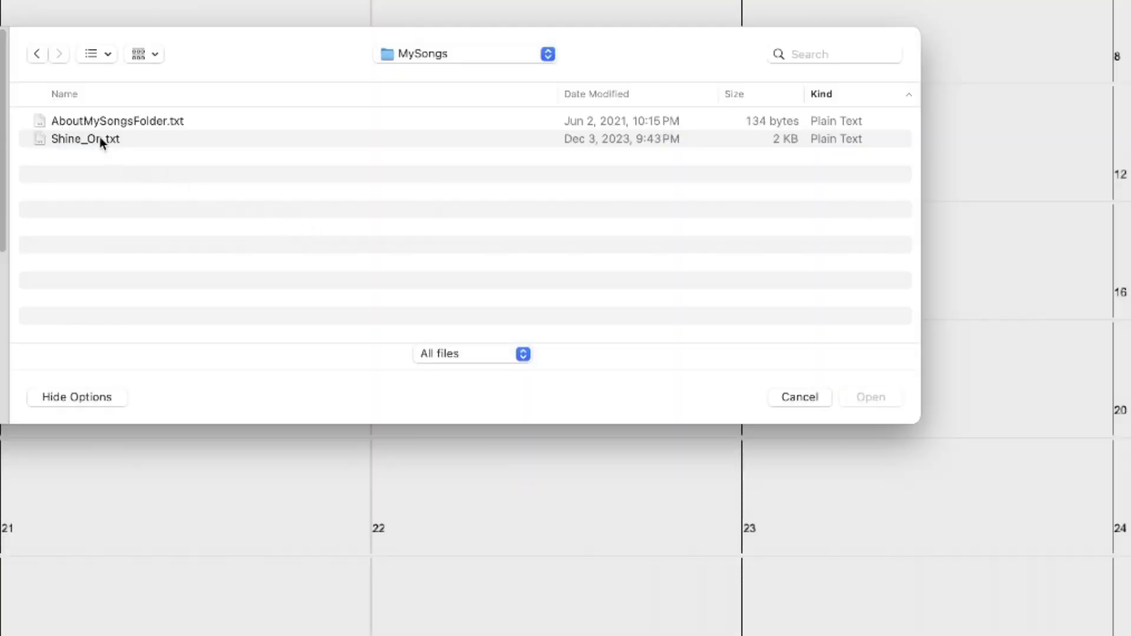
double_click(100, 137)
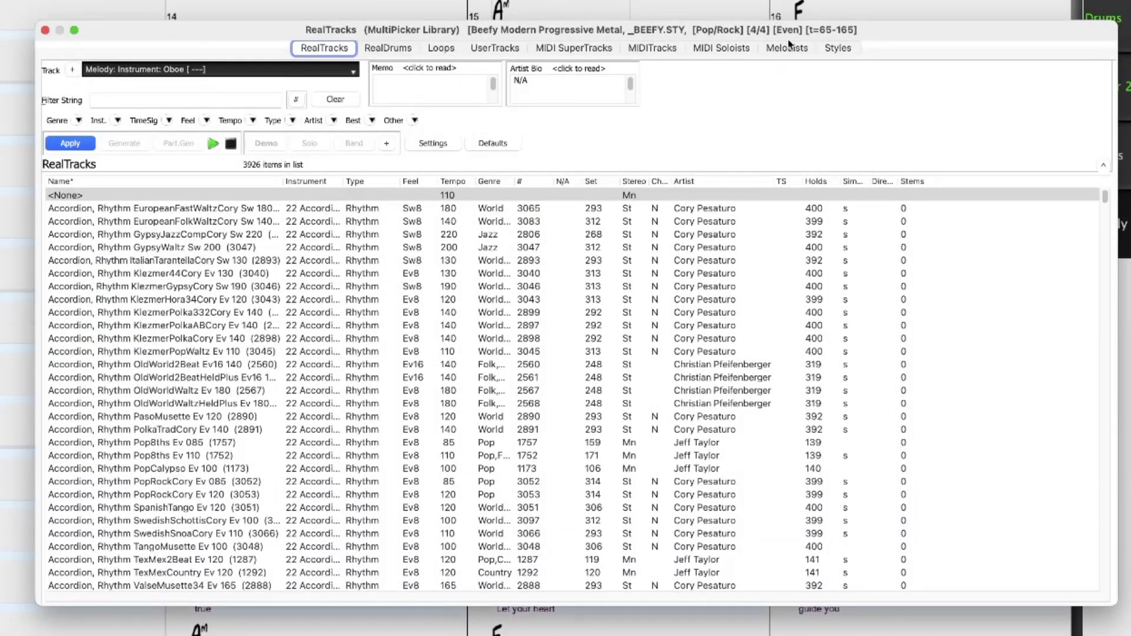
Step: List the Melodists of the Pop/Rock genre and check the demo playback options
click(789, 48)
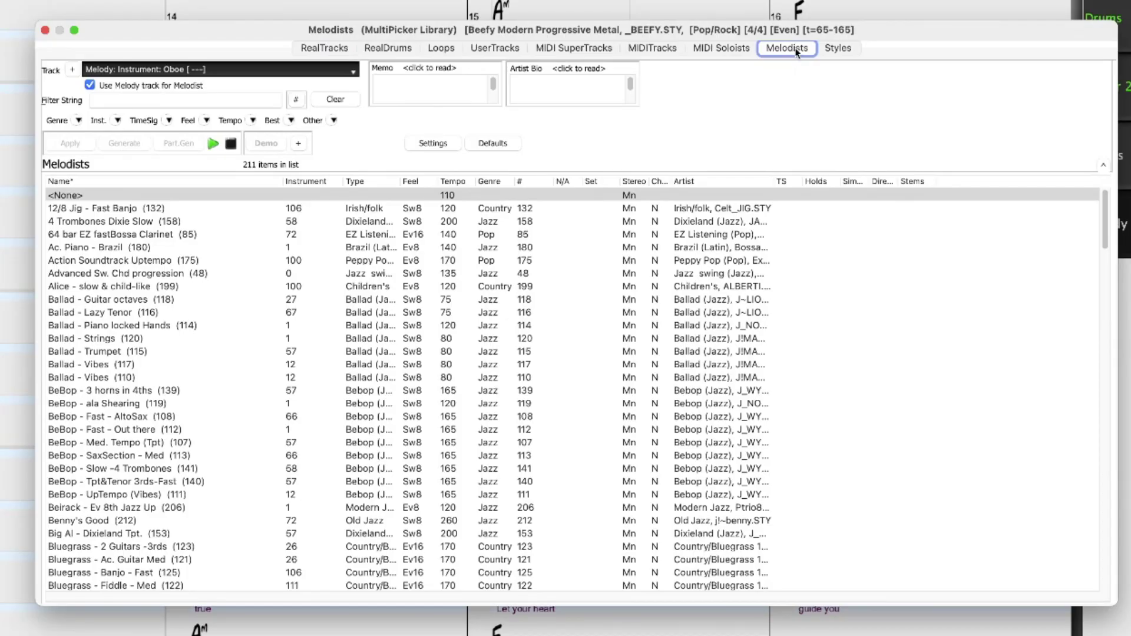
click(79, 121)
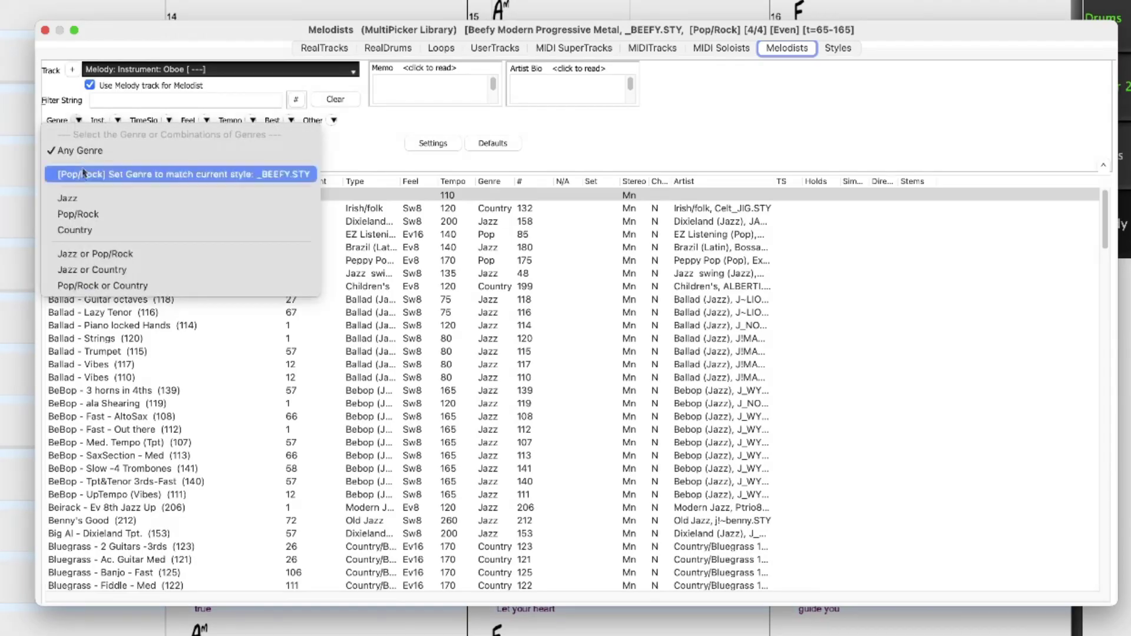
click(83, 213)
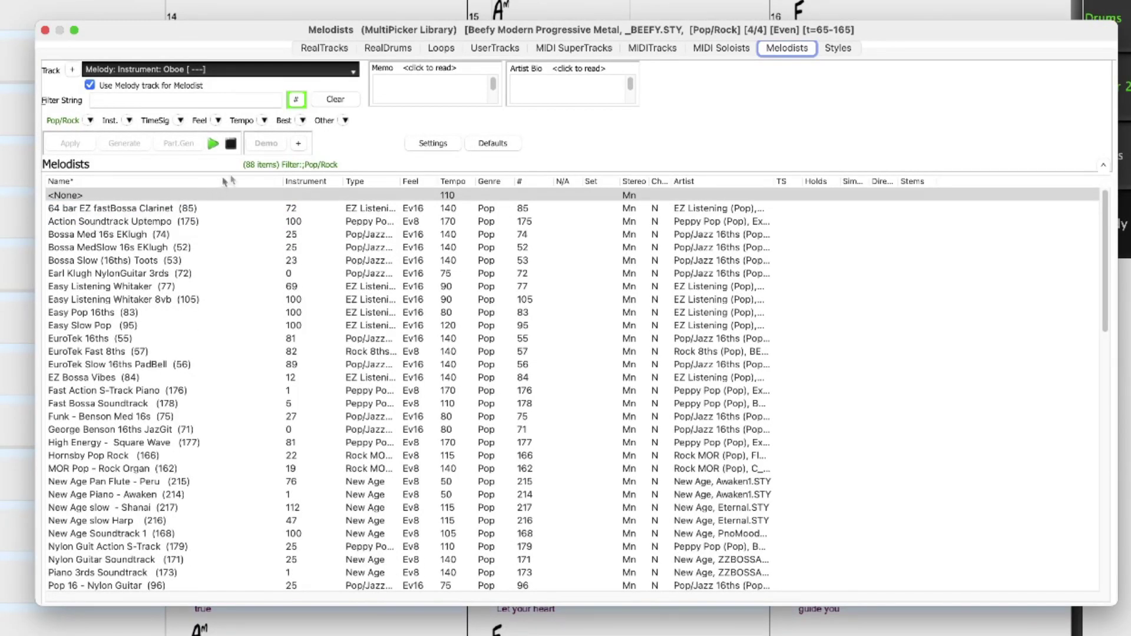
click(298, 144)
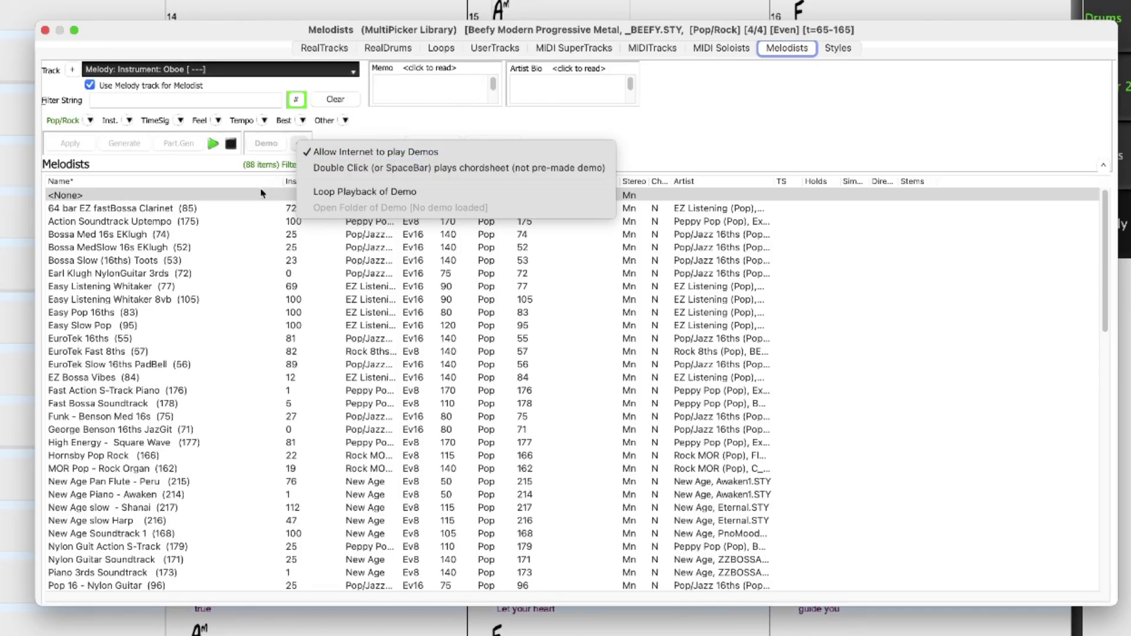
click(159, 291)
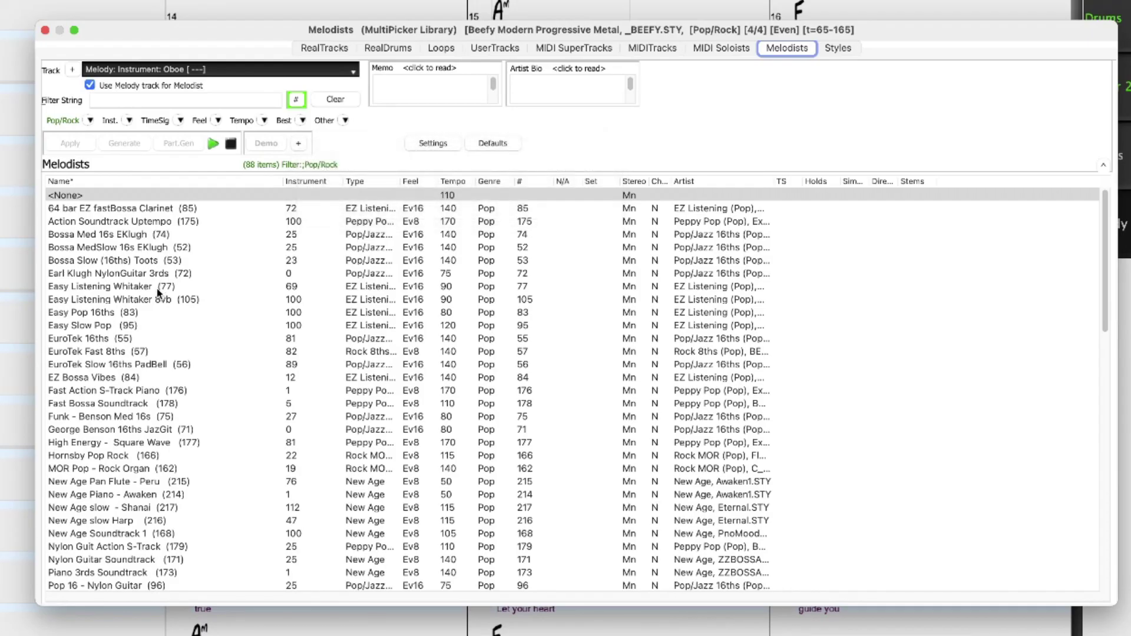
Step: Audition Easy Listening Whitaker (77), Funk - Benson Med 16s (75) and New Age Soundtrack 1 (168), and choose Pop 16ths Pad-Bell (1)
click(160, 289)
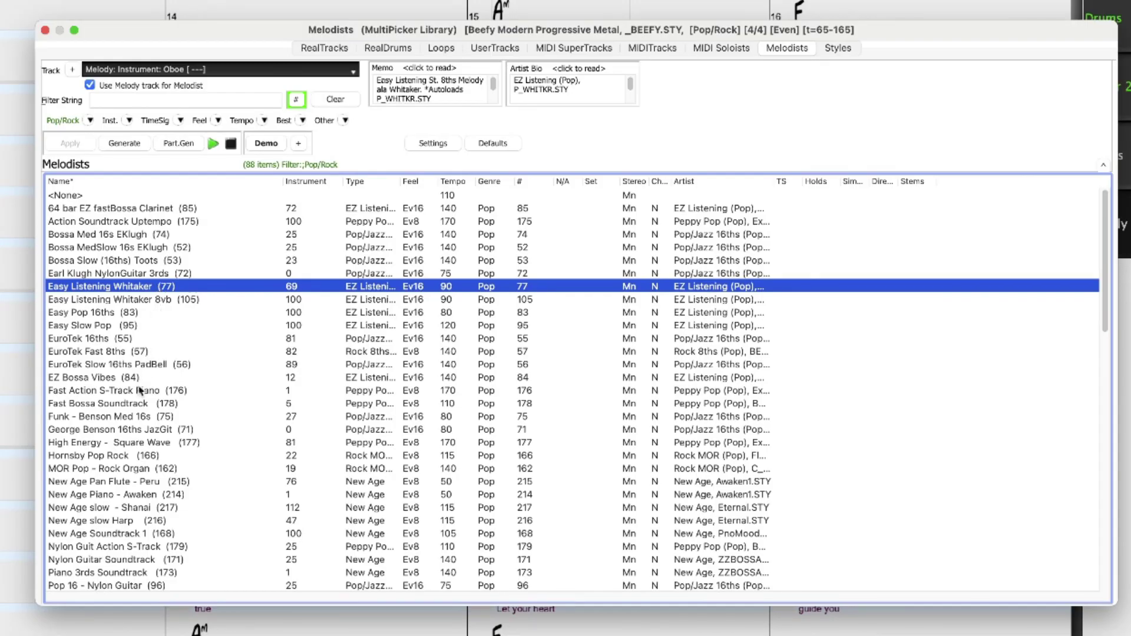
click(127, 416)
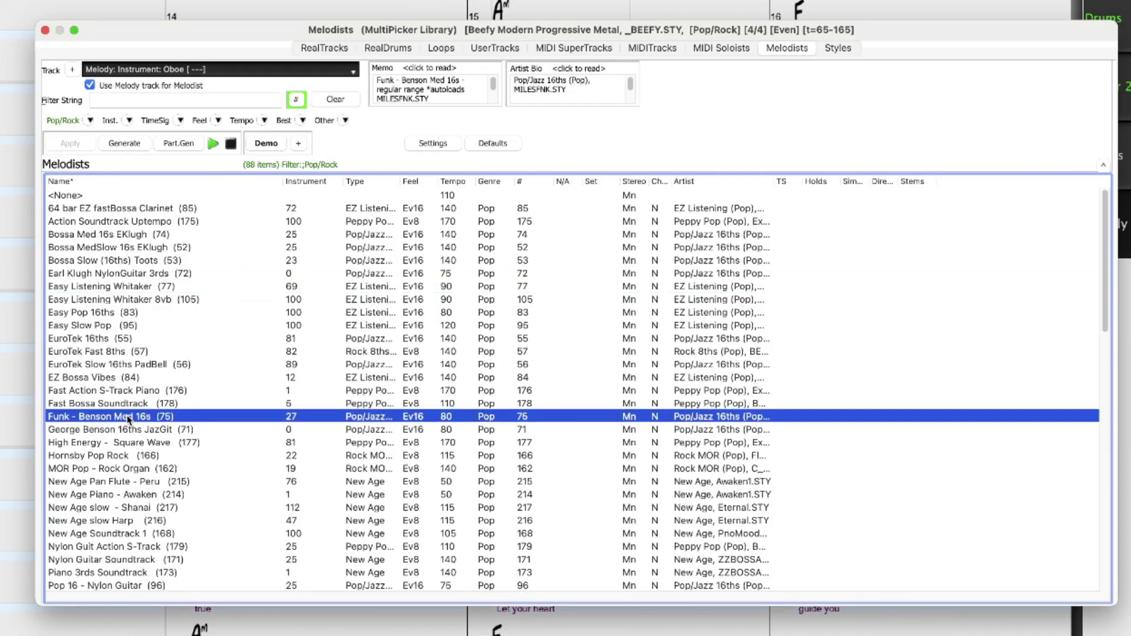
scroll(127, 429, down, 2)
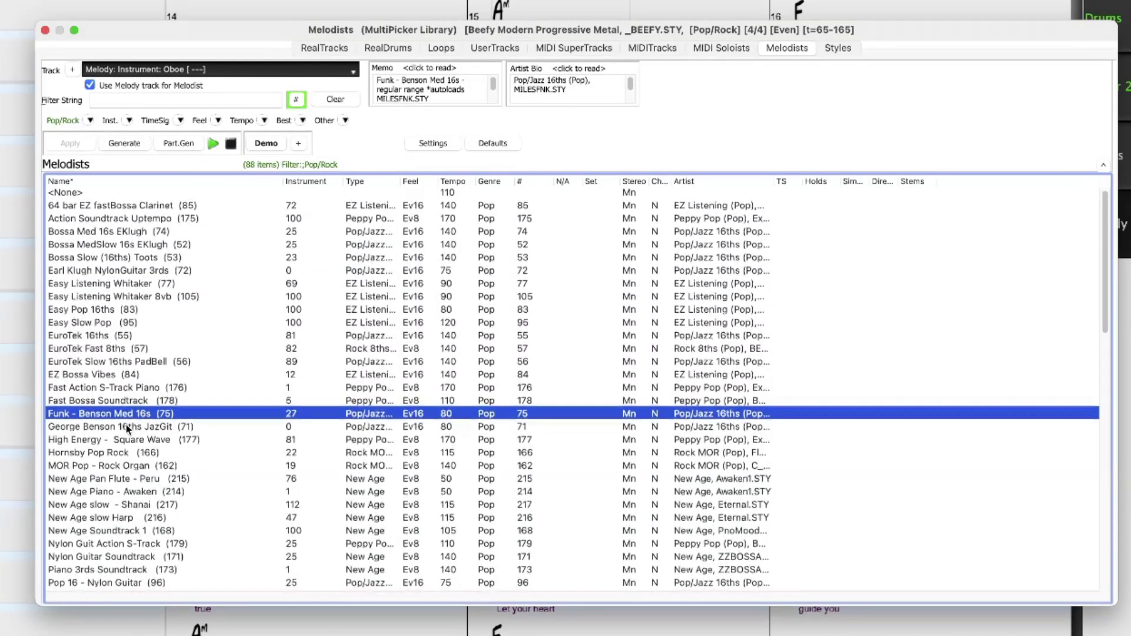
scroll(128, 429, down, 9)
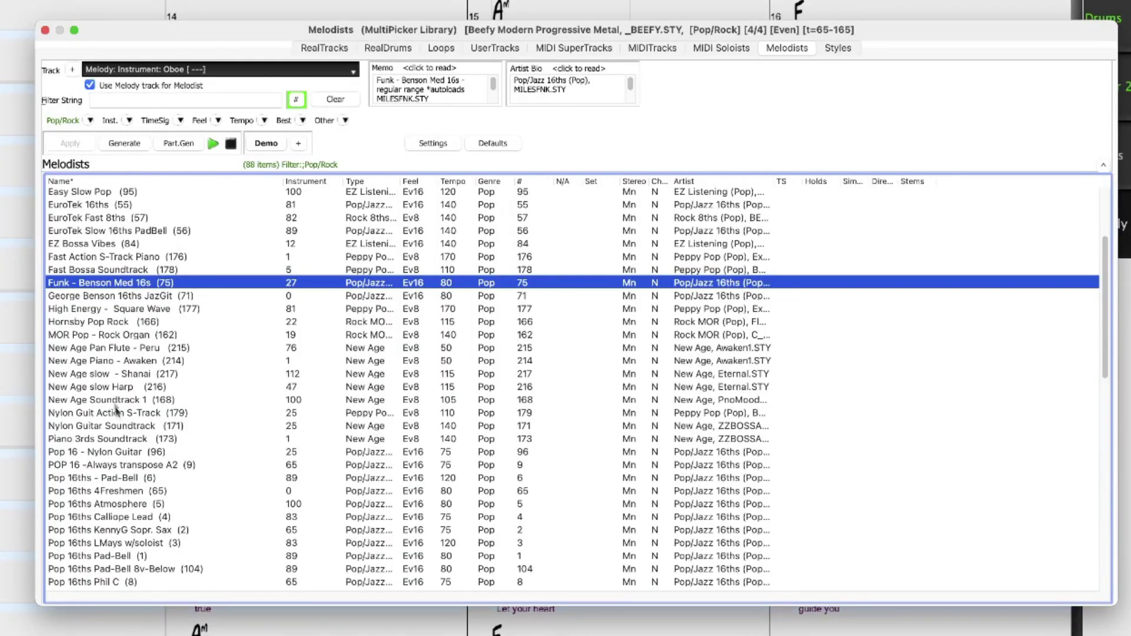
click(114, 400)
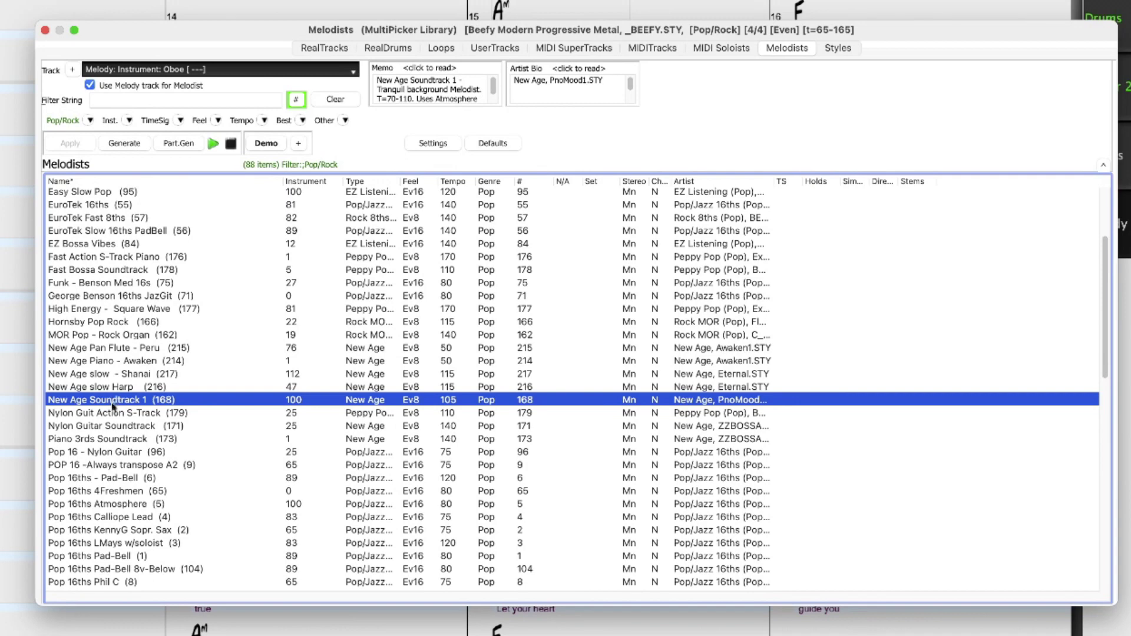
click(113, 557)
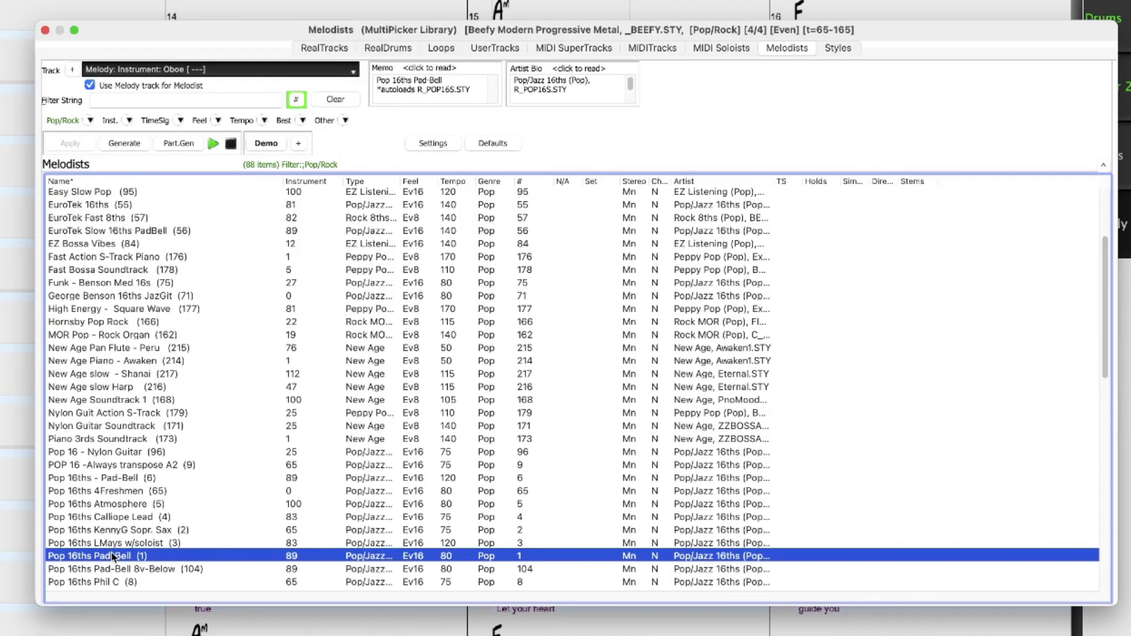
click(233, 146)
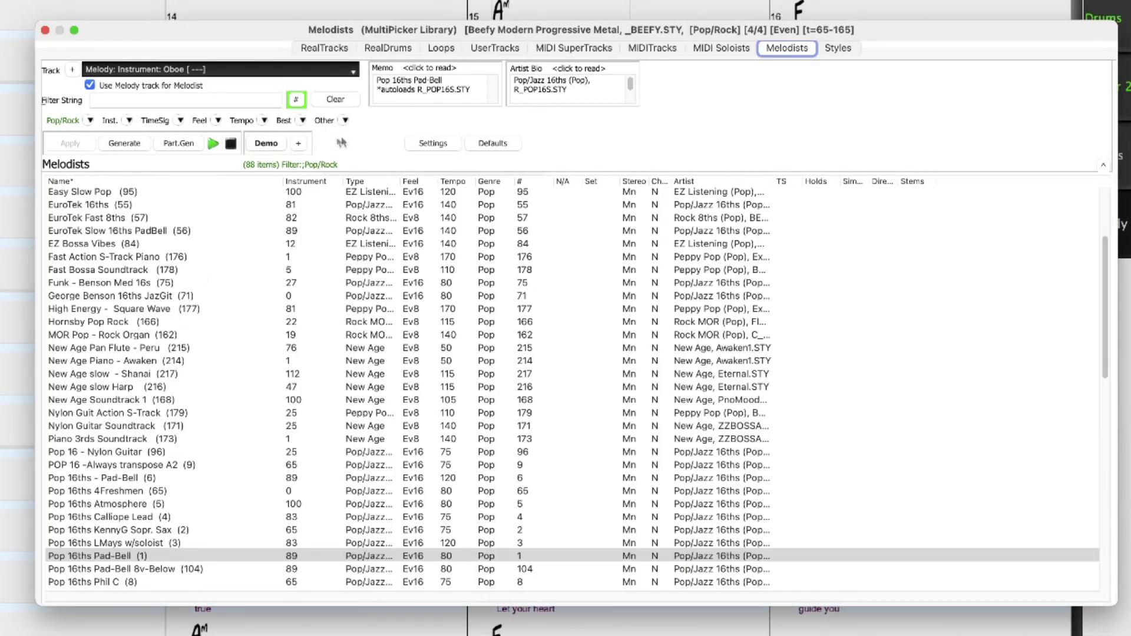
Step: Turn off Chords and Title in the Melodist settings for the Melody track, and generate the melody
click(434, 144)
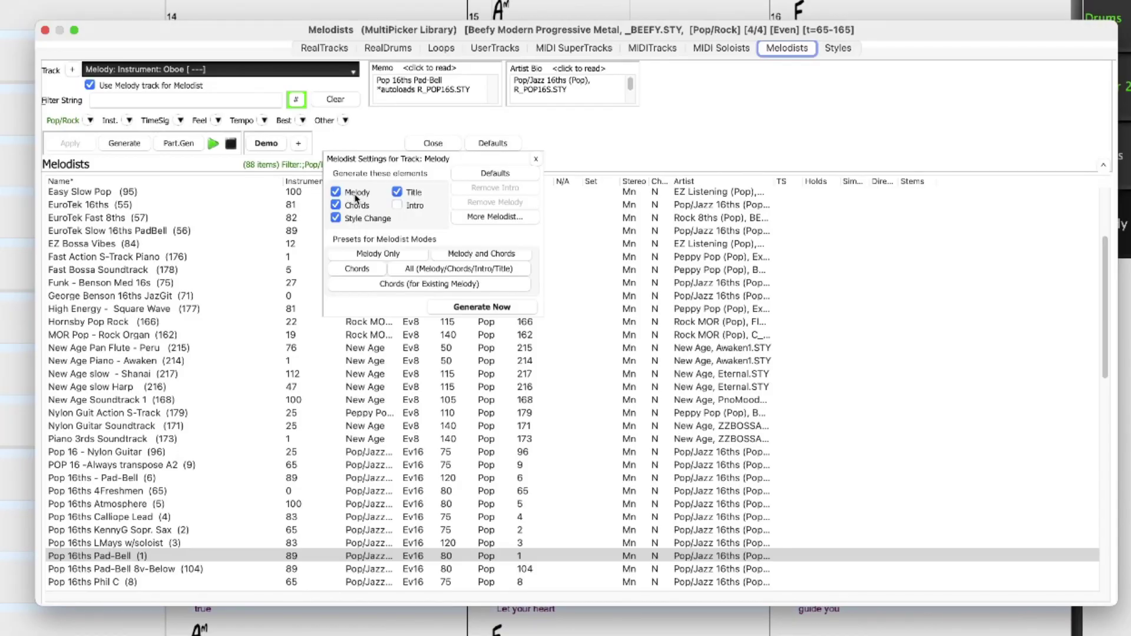
click(339, 206)
click(398, 193)
click(502, 308)
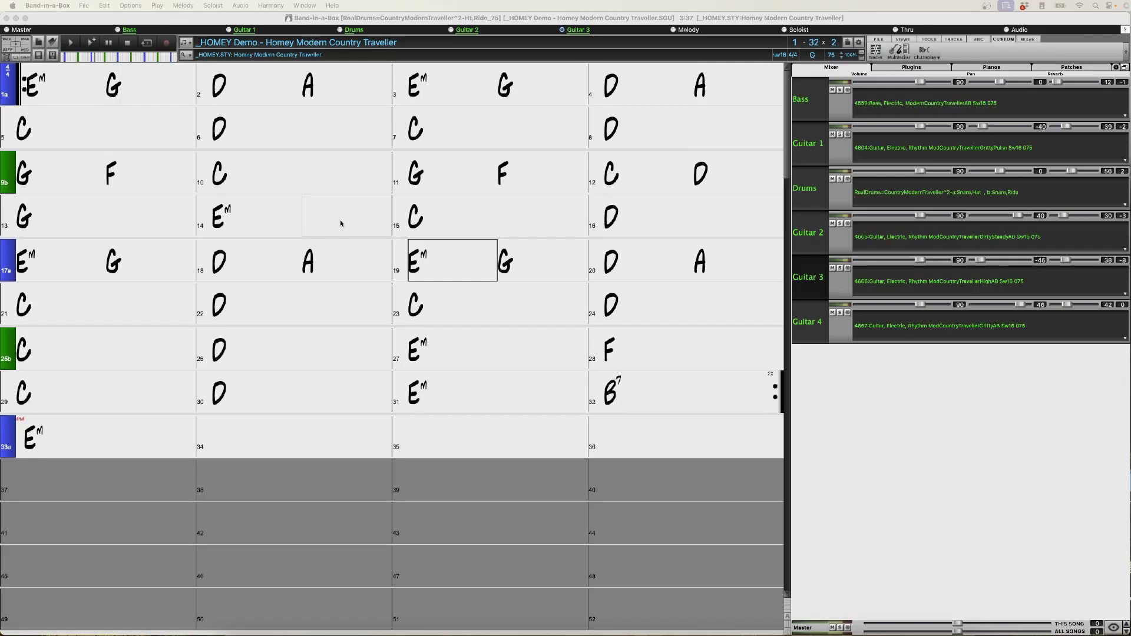
Step: Mute Guitar 4 at bar 16 in the bar settings of the country song, and open its volume change options for bar 17
click(340, 223)
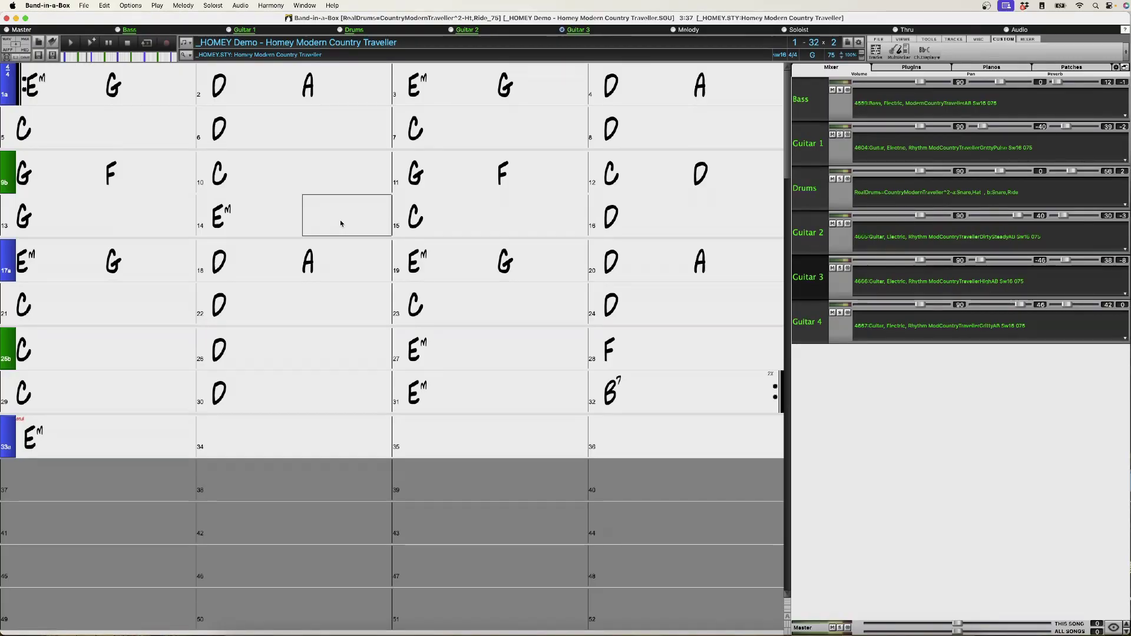
key(F5)
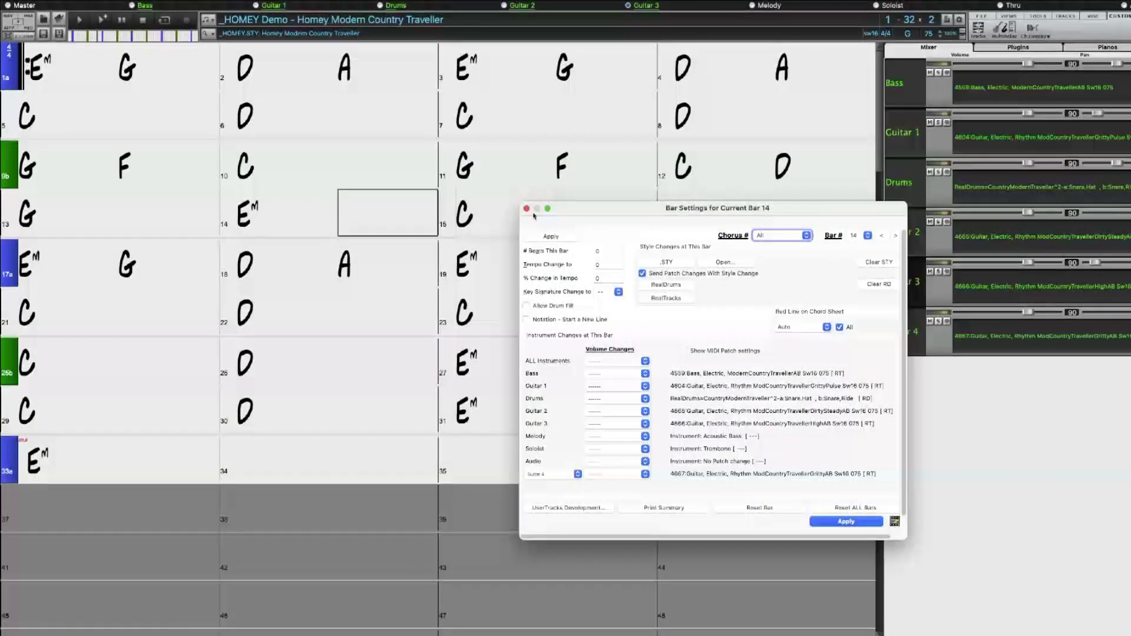
drag(569, 212, 489, 297)
click(713, 211)
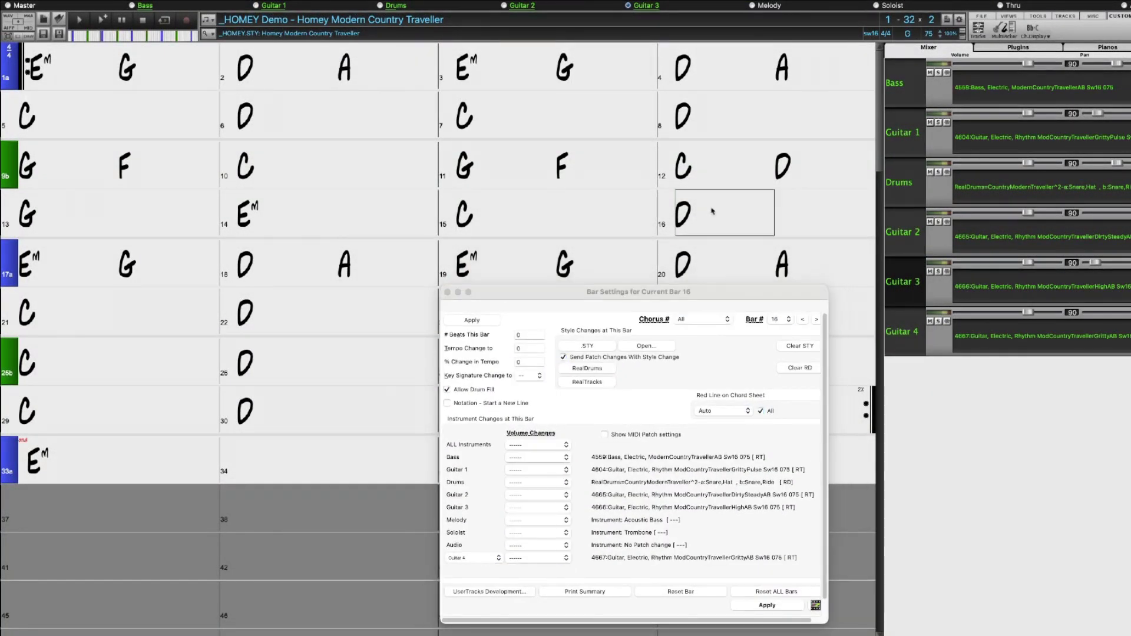
click(773, 299)
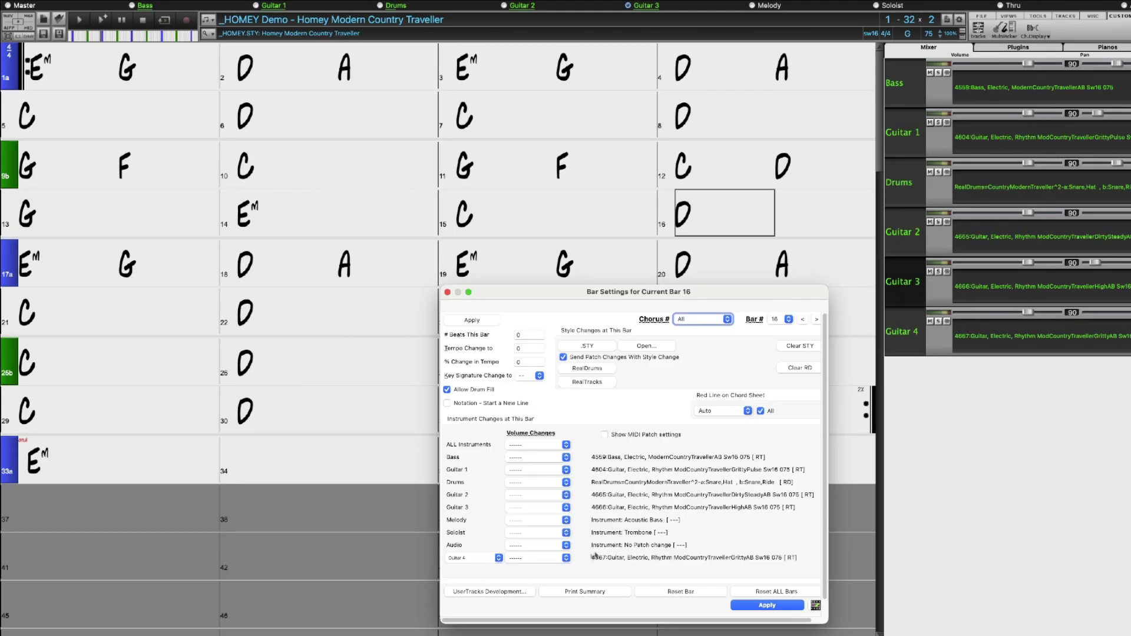
click(561, 558)
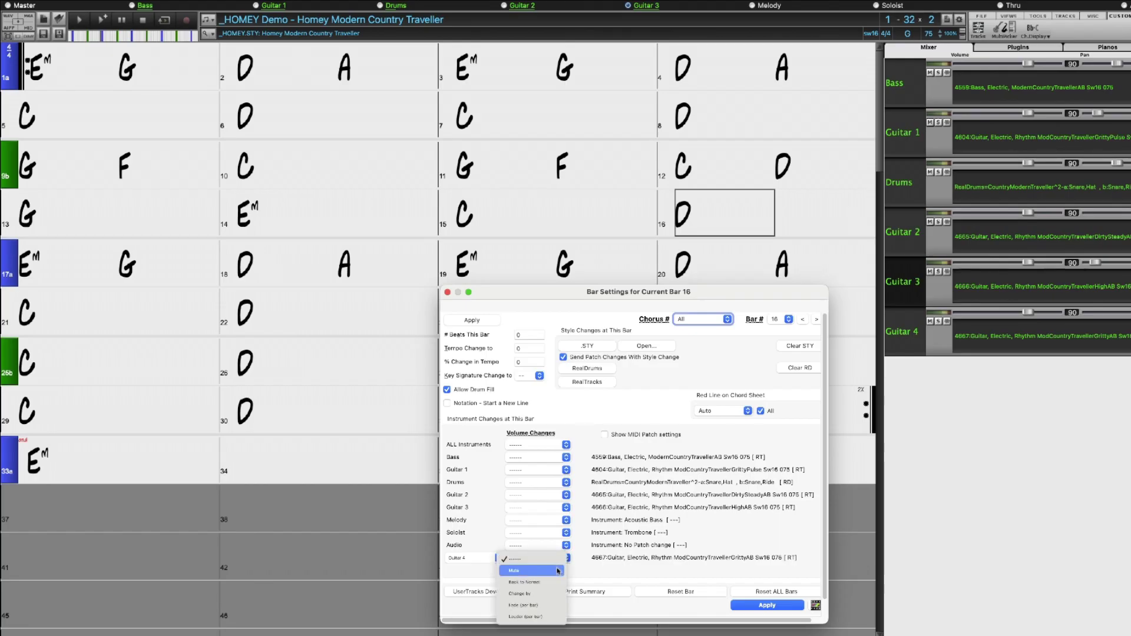
click(557, 573)
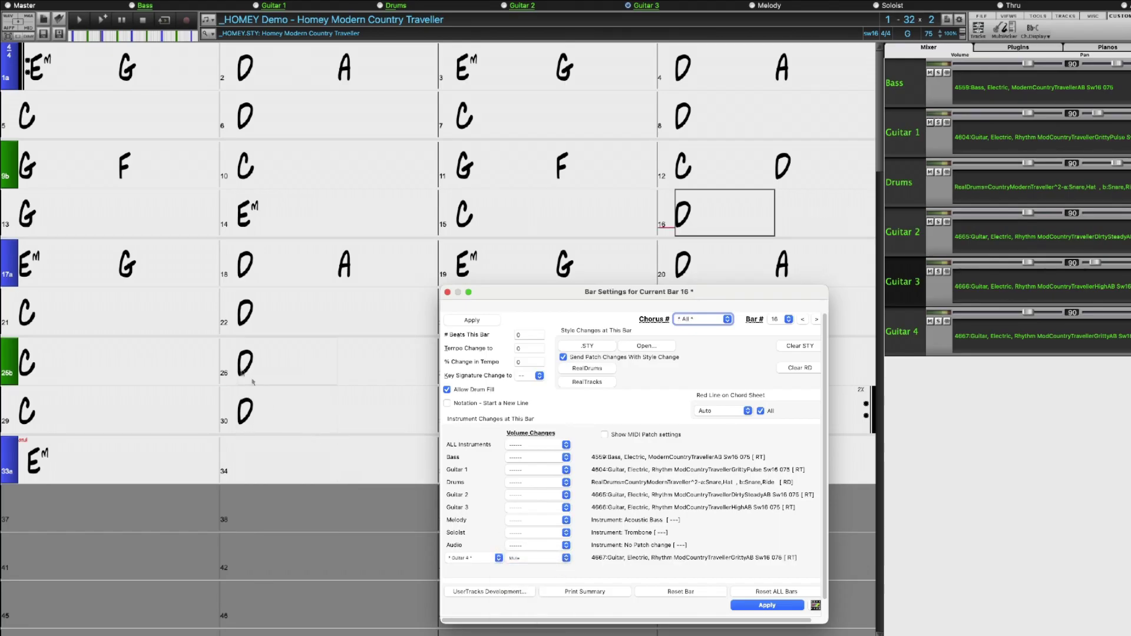
click(93, 272)
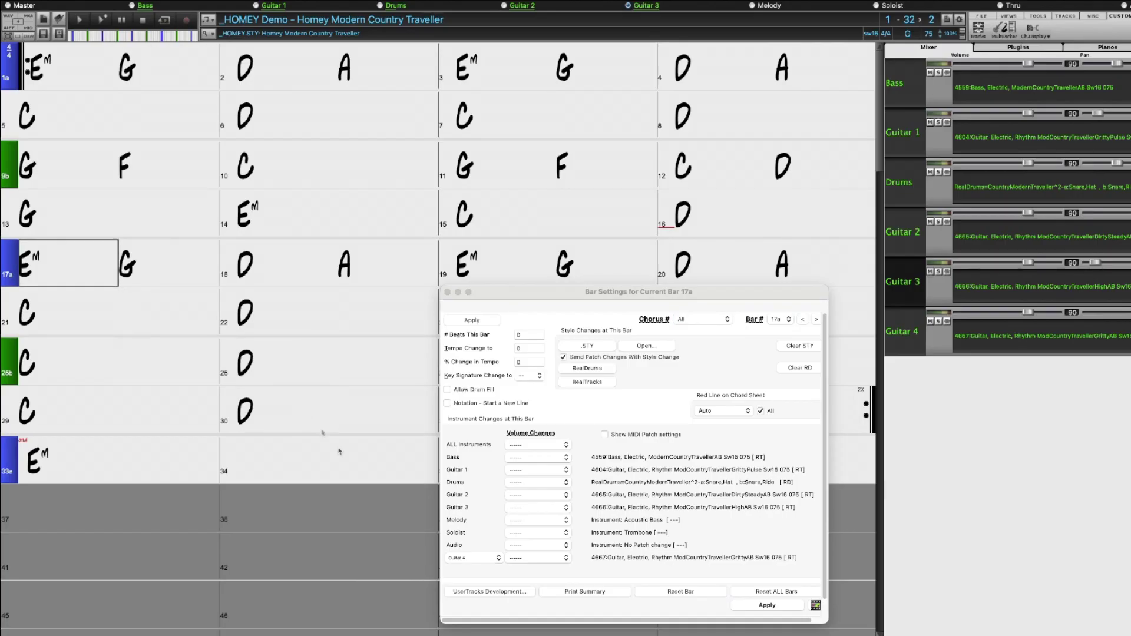
click(511, 560)
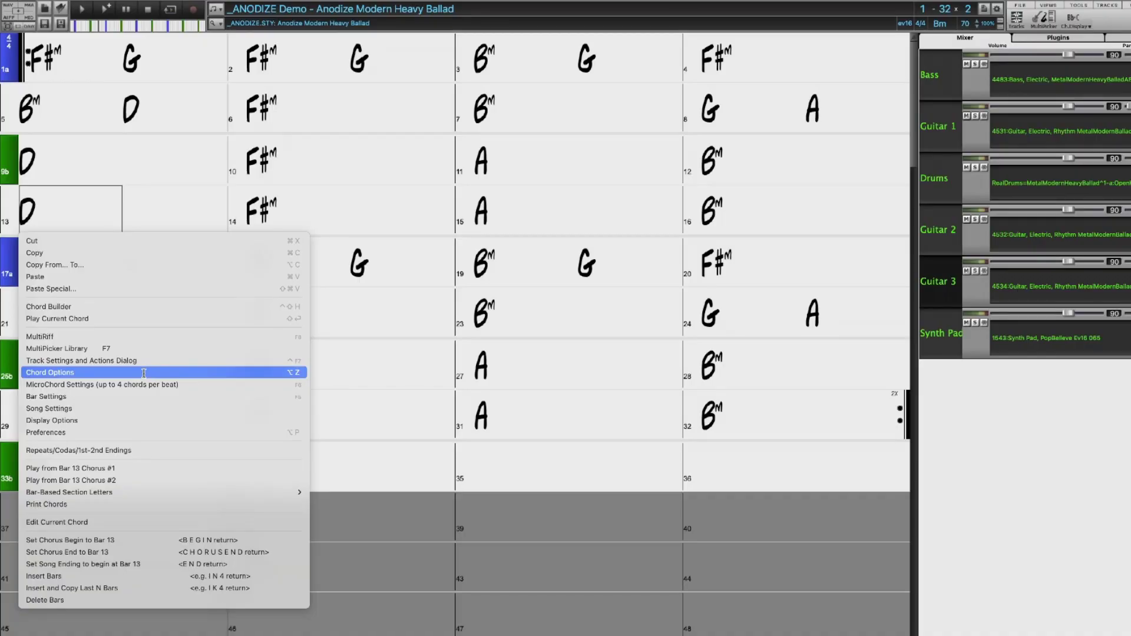
Step: In the Chord Options, set the D chord at bar 9 to Hold for all instruments except Bass and Synth Pad
click(144, 373)
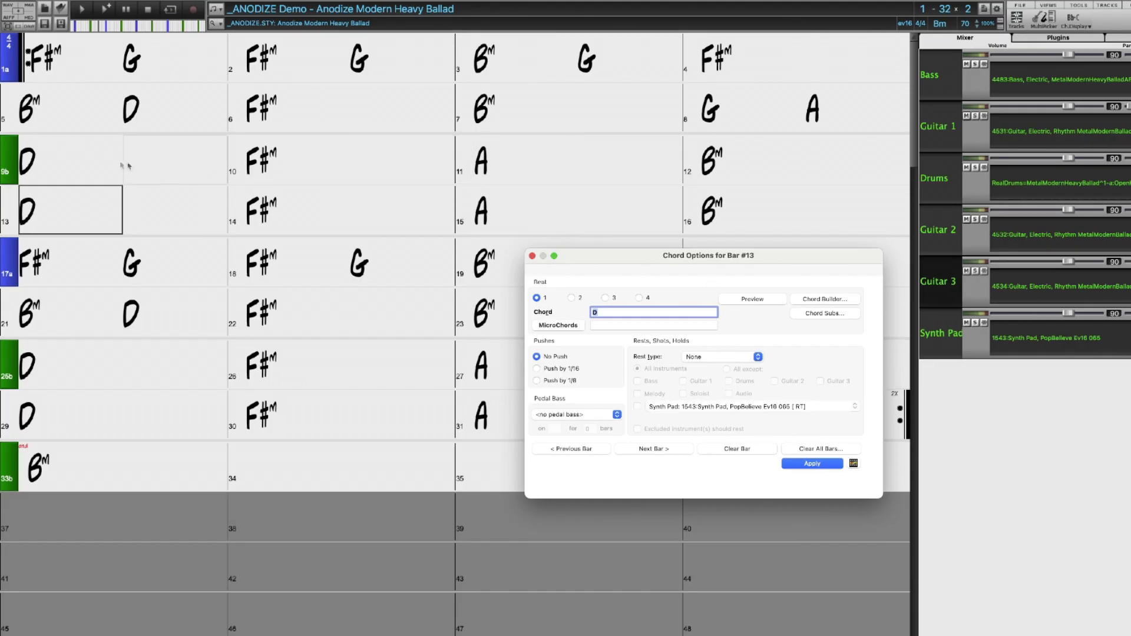
click(92, 166)
drag(92, 167, 865, 156)
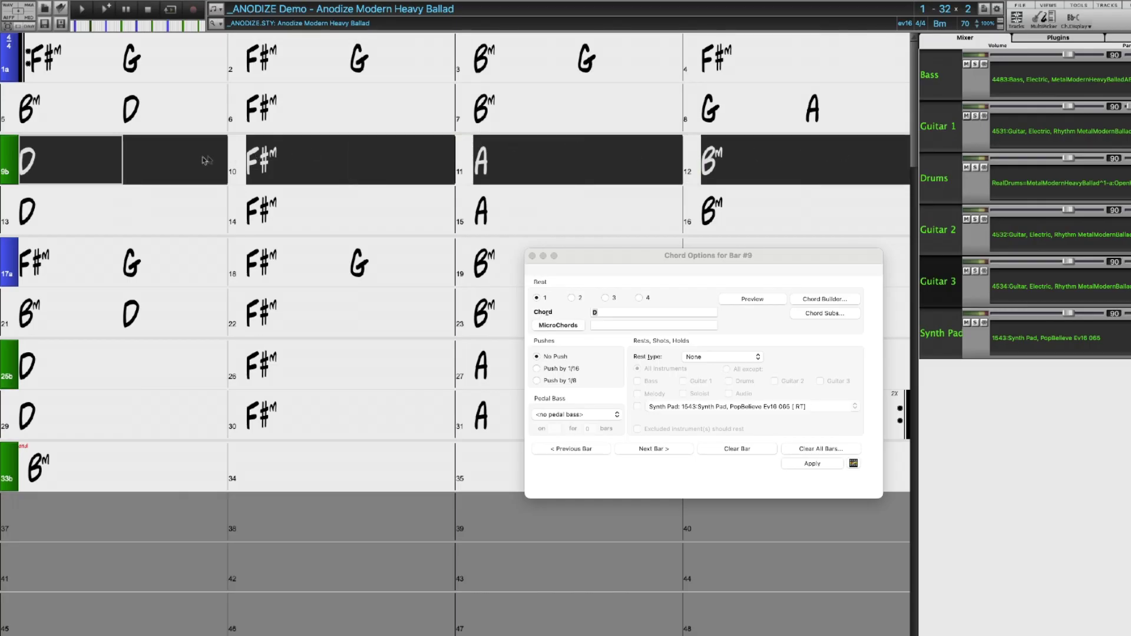
click(114, 158)
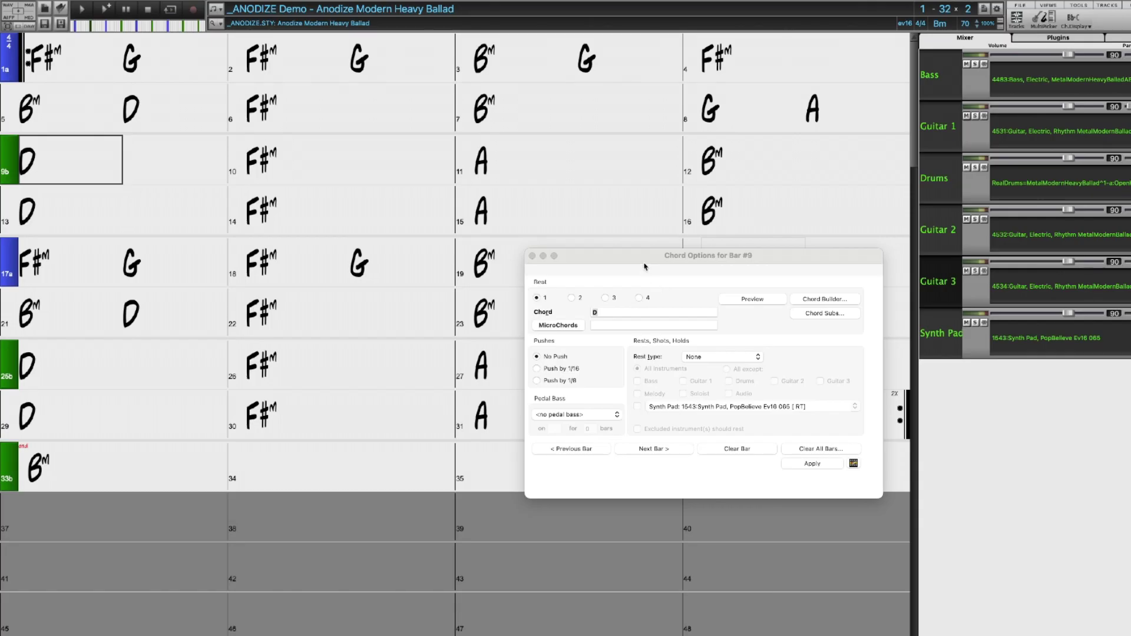
click(713, 357)
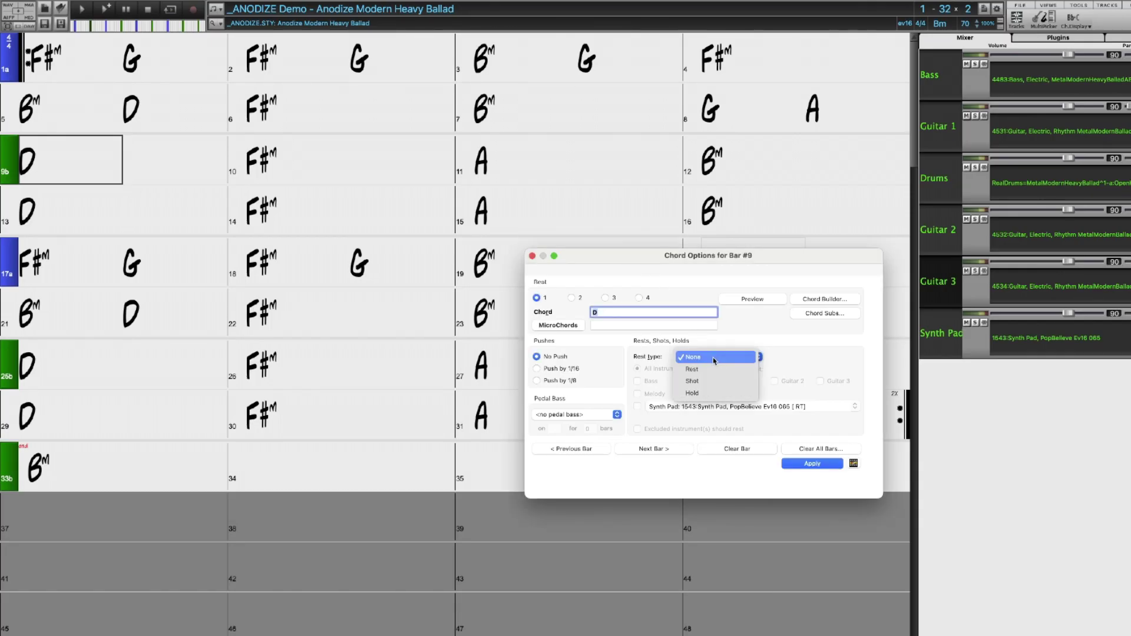
click(703, 396)
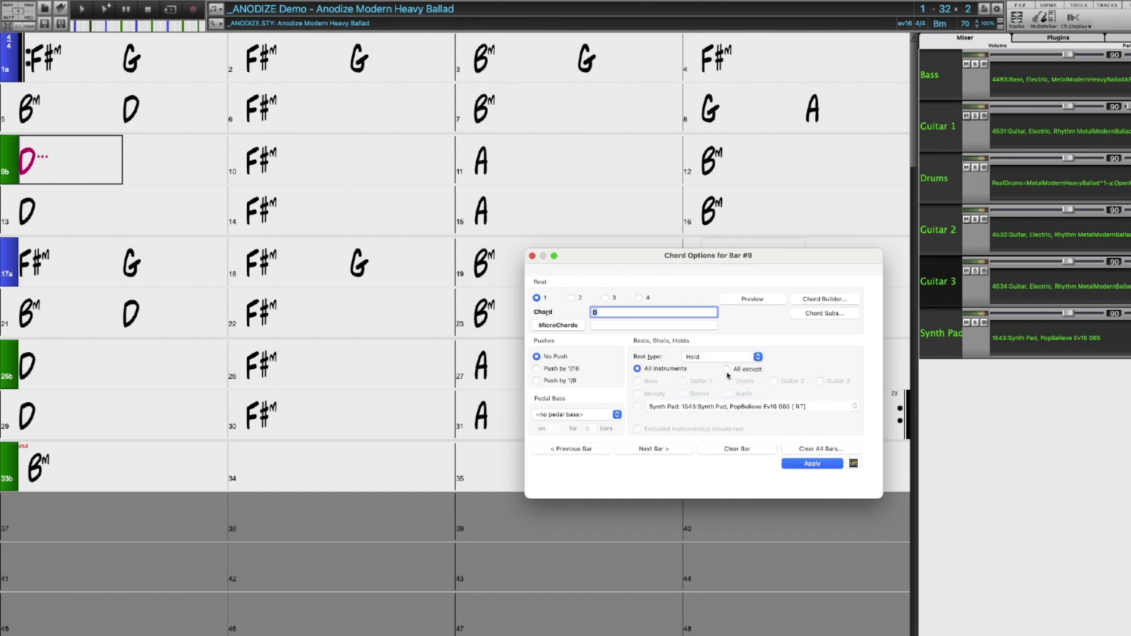
click(727, 370)
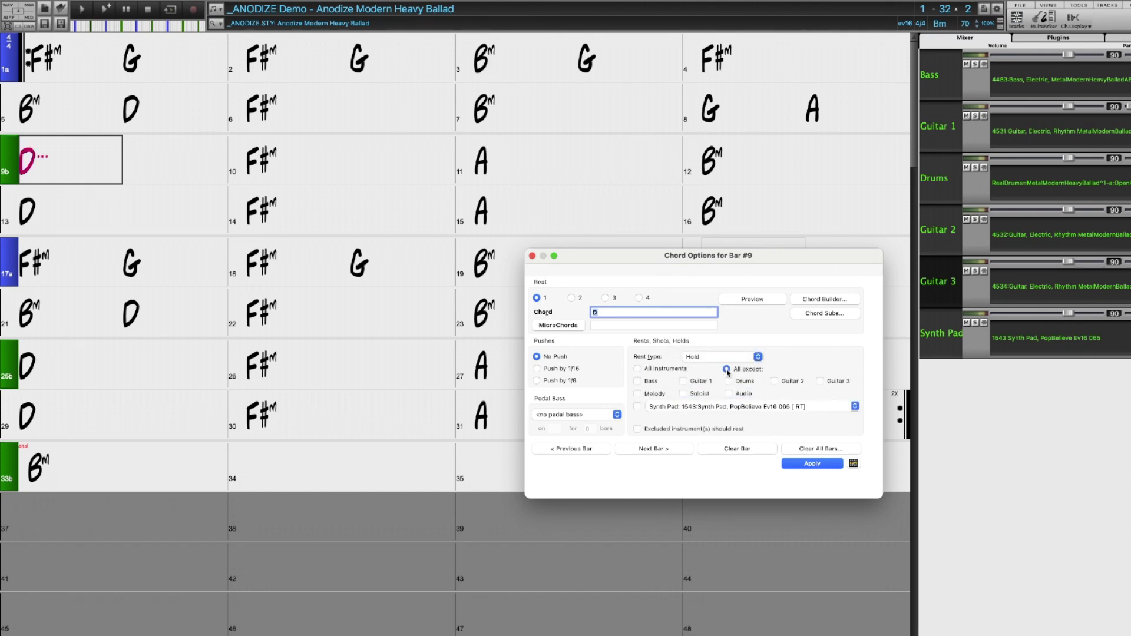
click(637, 382)
click(637, 407)
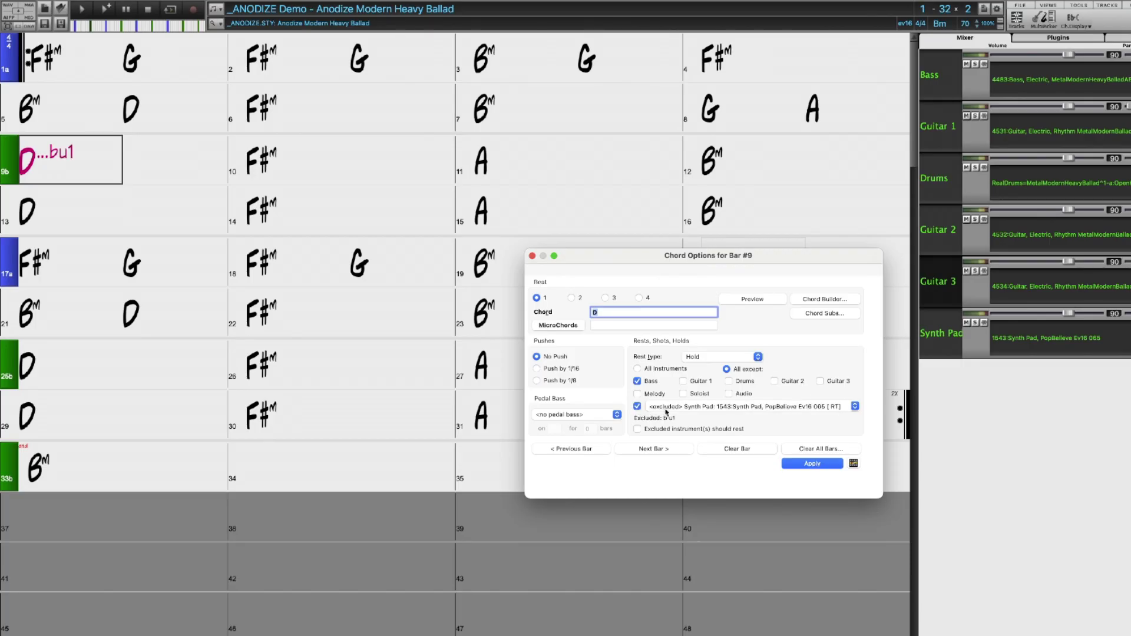
click(713, 407)
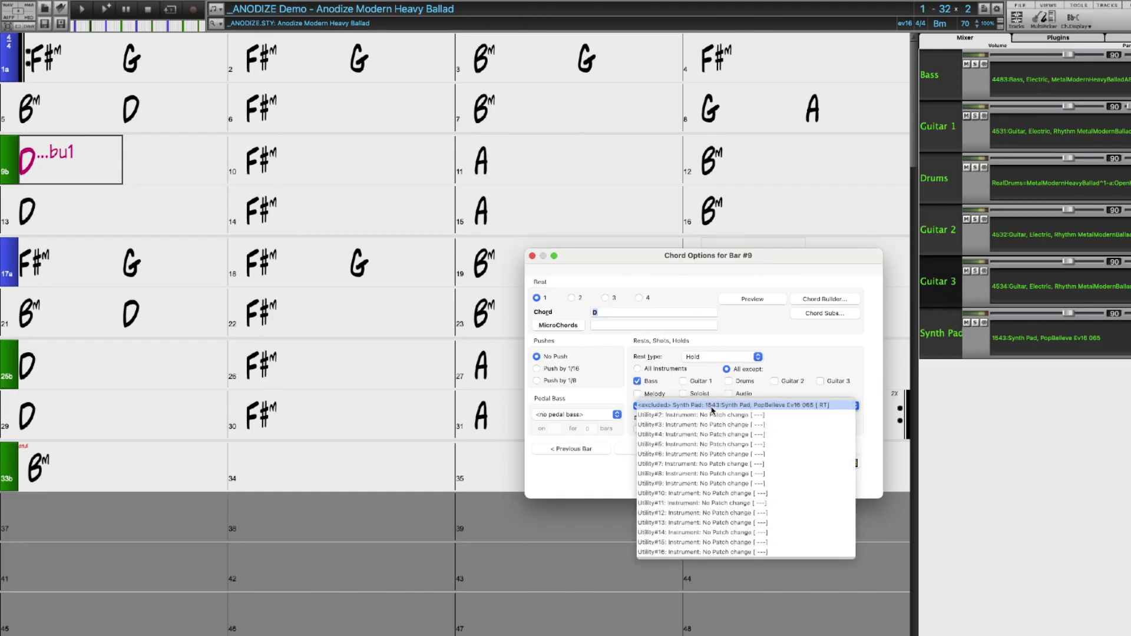
click(711, 407)
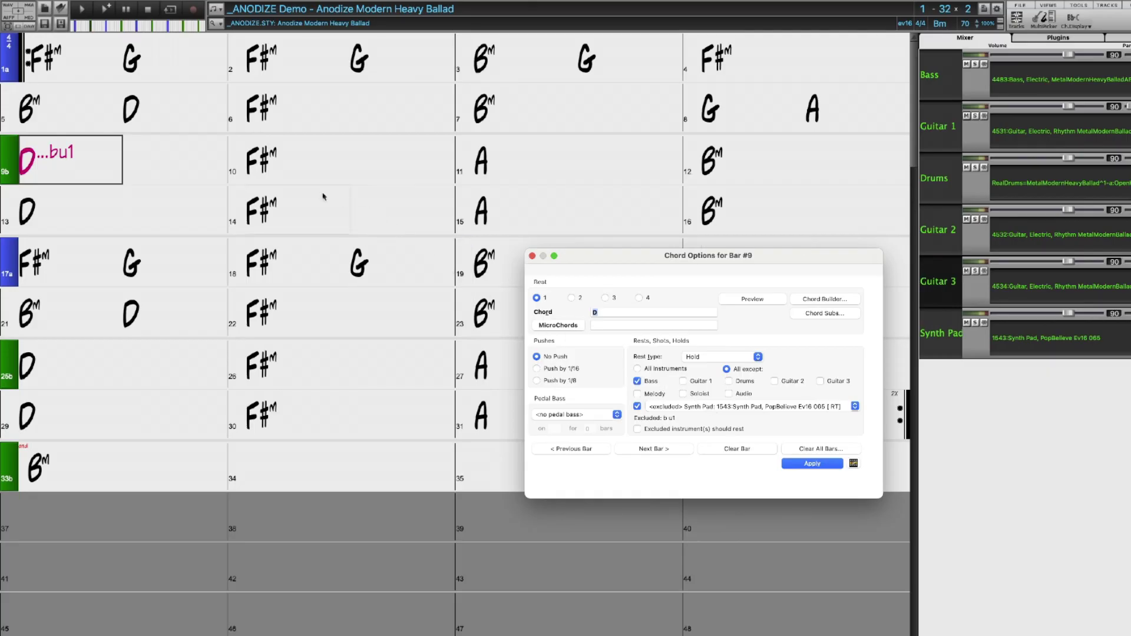
Step: Set the F#m chord at bar 10 to Hold for all instruments except Bass and Synth Pad
click(306, 173)
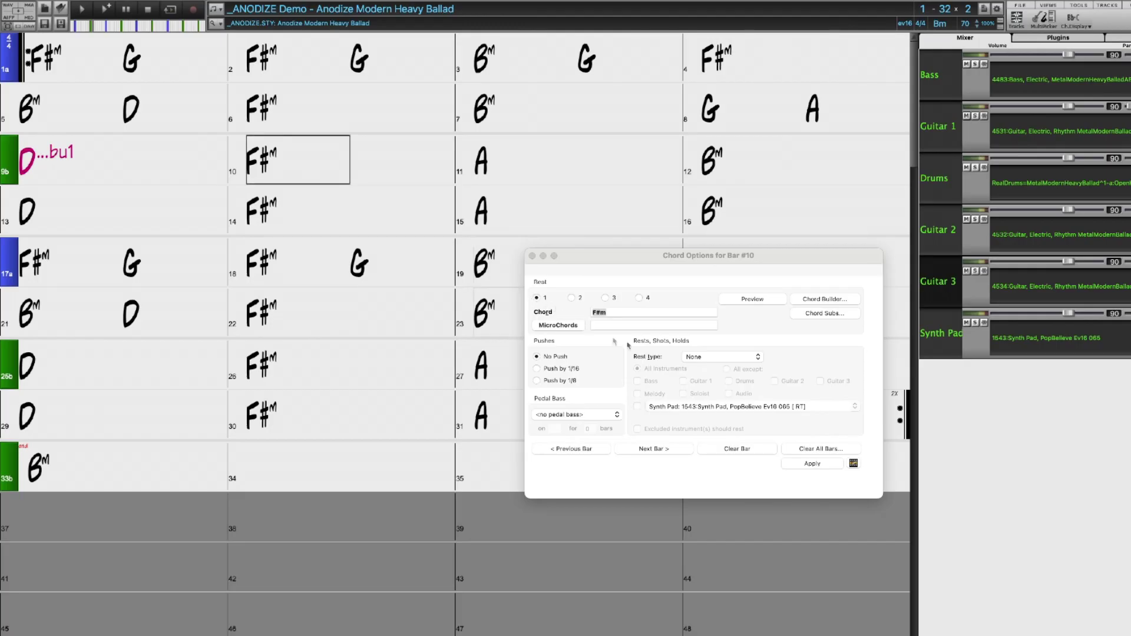
click(690, 359)
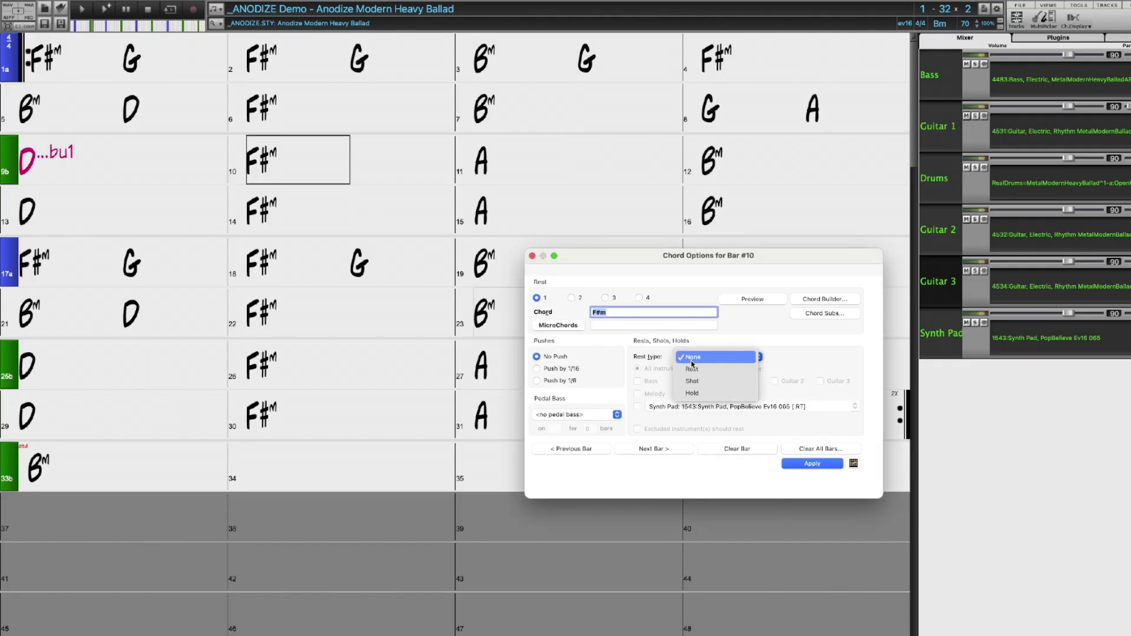
click(695, 393)
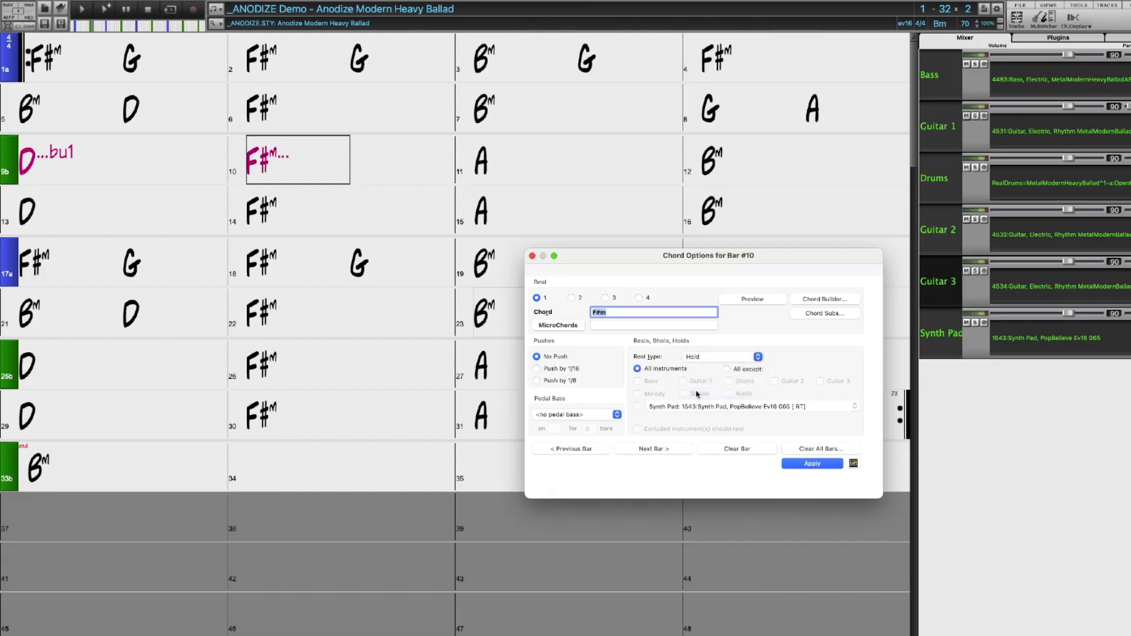
click(727, 370)
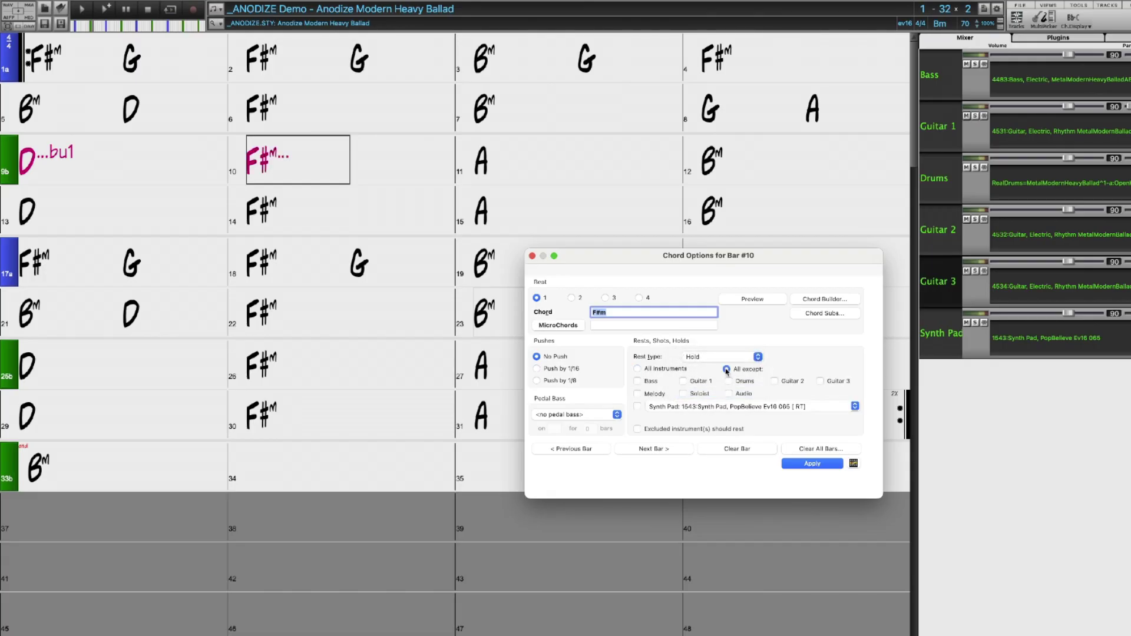
click(654, 381)
click(662, 407)
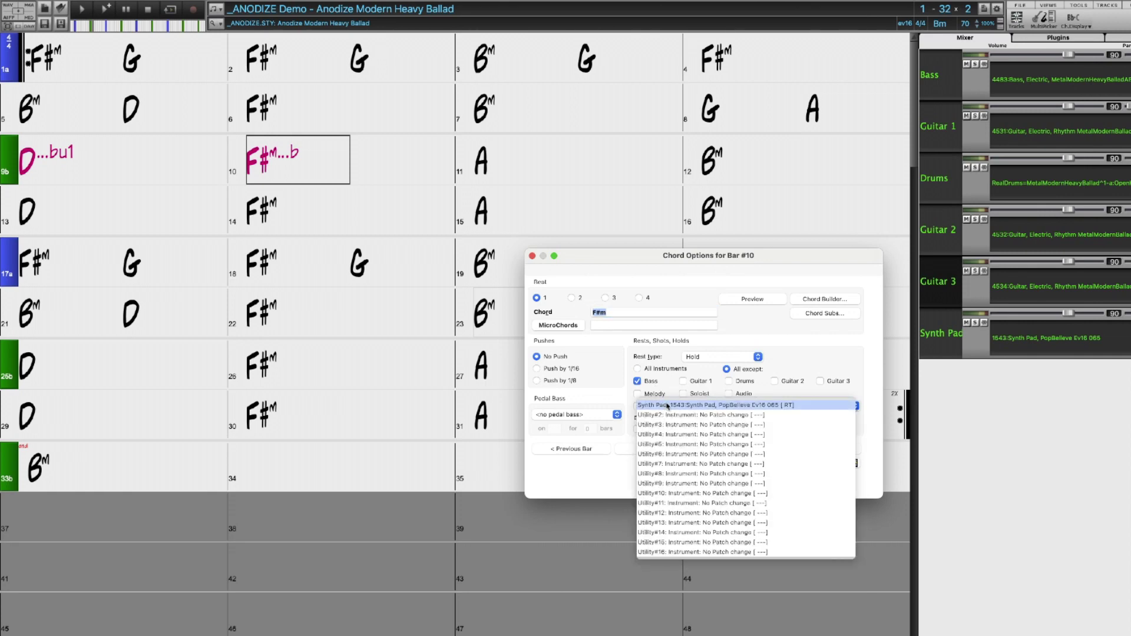
click(699, 406)
click(637, 407)
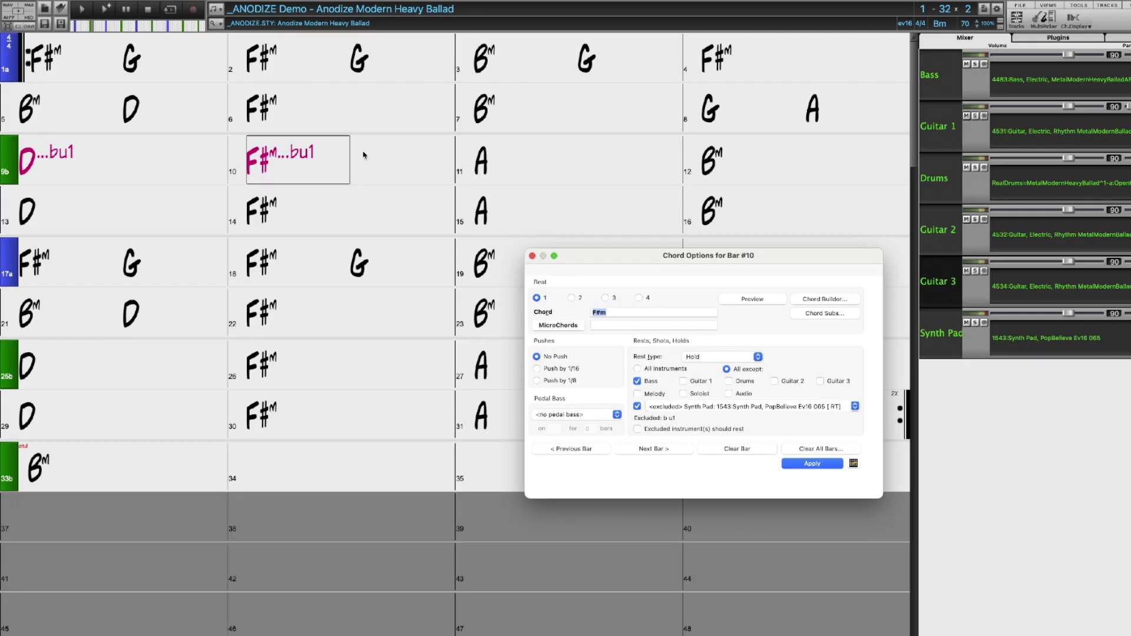
Step: Add holds directly on the chord sheet, entering the suffix ...bgu1 for the A chord at bar 11 and ...bgu1s for the Bm at bar 12
click(515, 162)
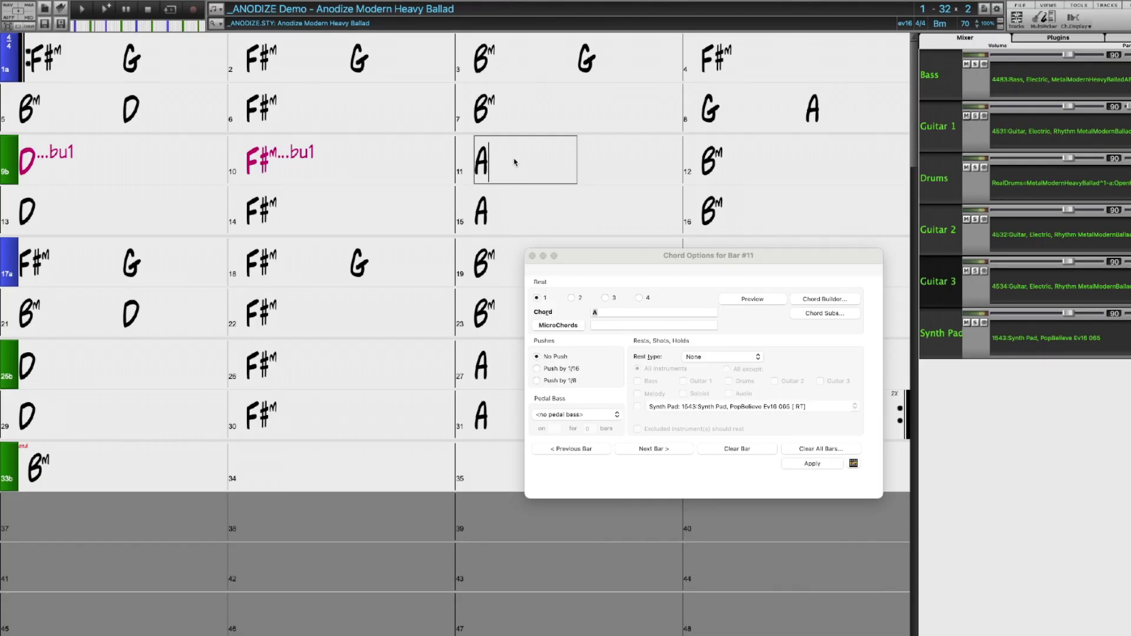
text(...b)
text(gu1)
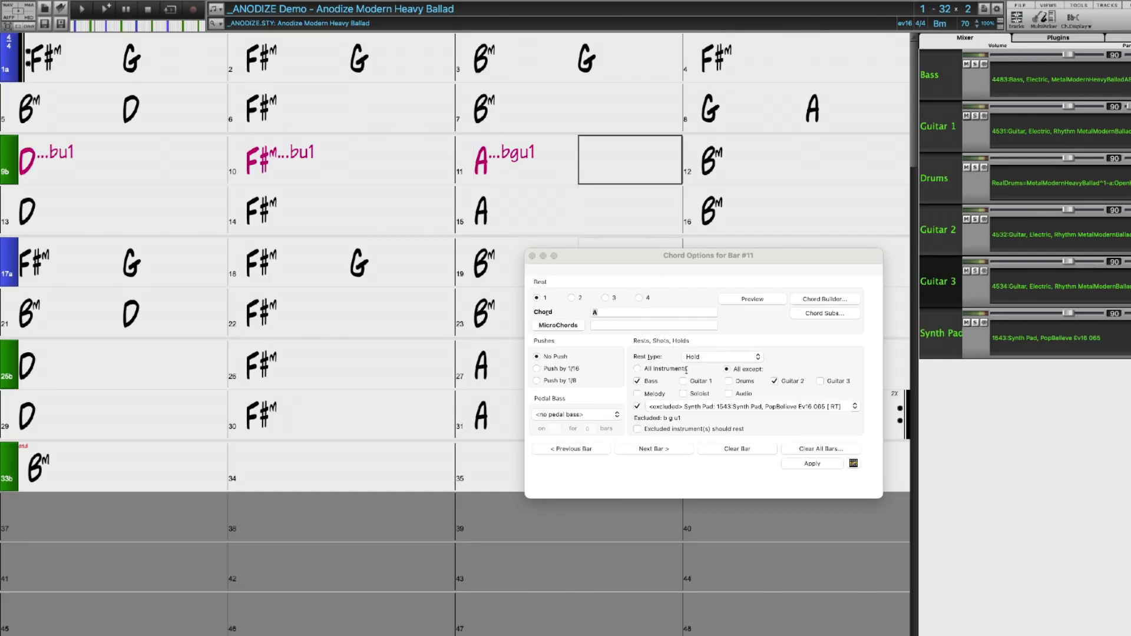
click(756, 170)
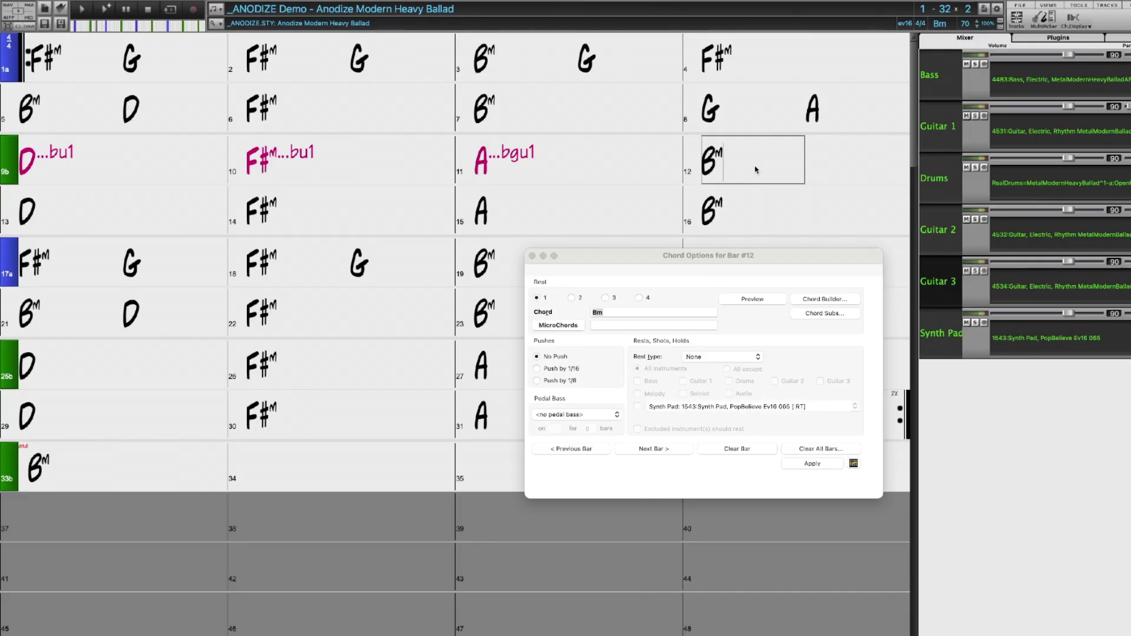
text(...bgu1)
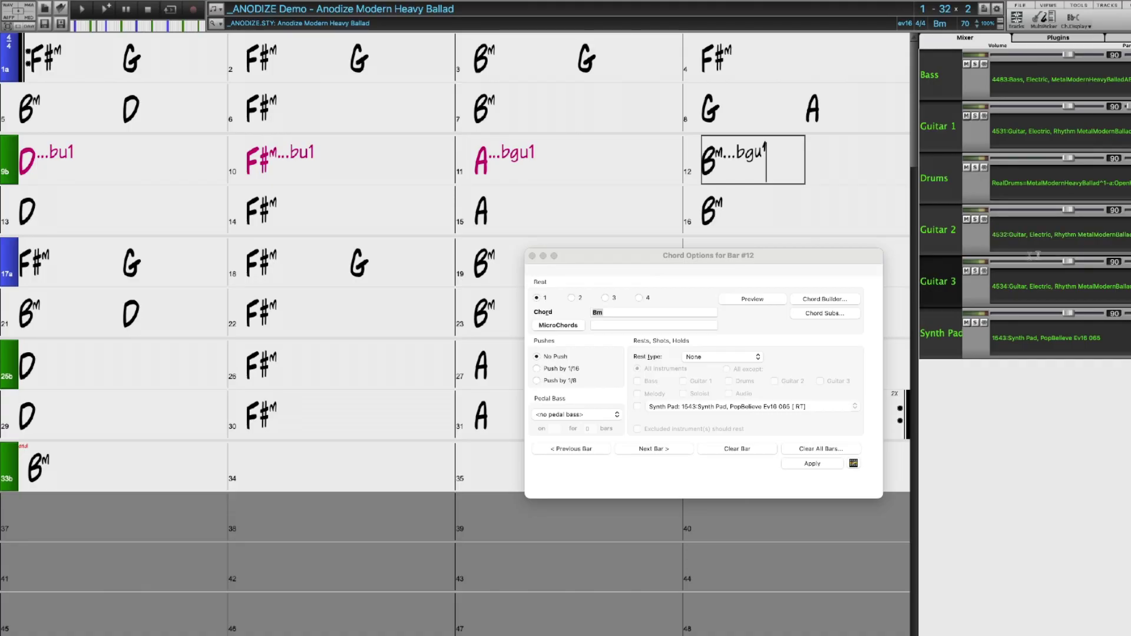
text(s)
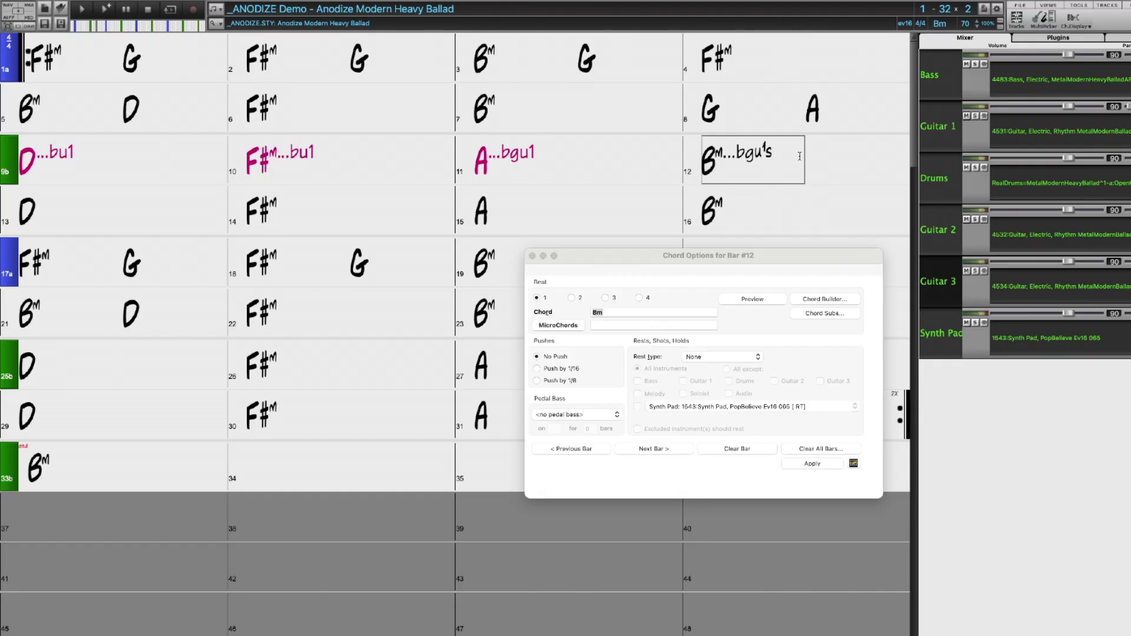
key(Return)
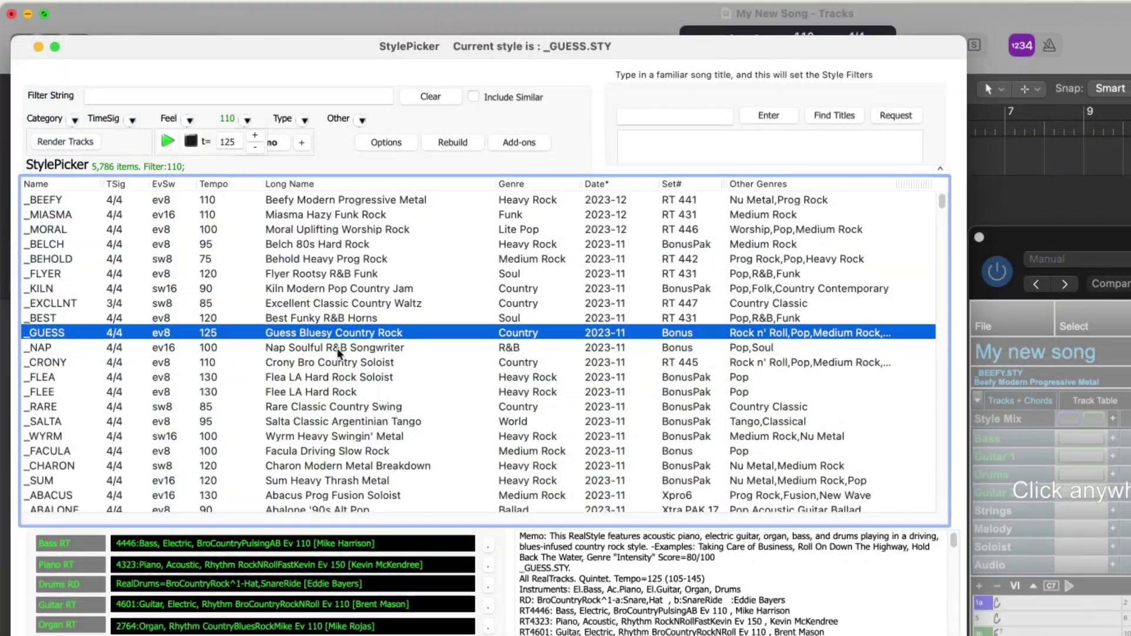
Step: Examine the details of the Flea LA Hard Rock Soloist and Facula Driving Slow Rock styles in the StylePicker
click(332, 375)
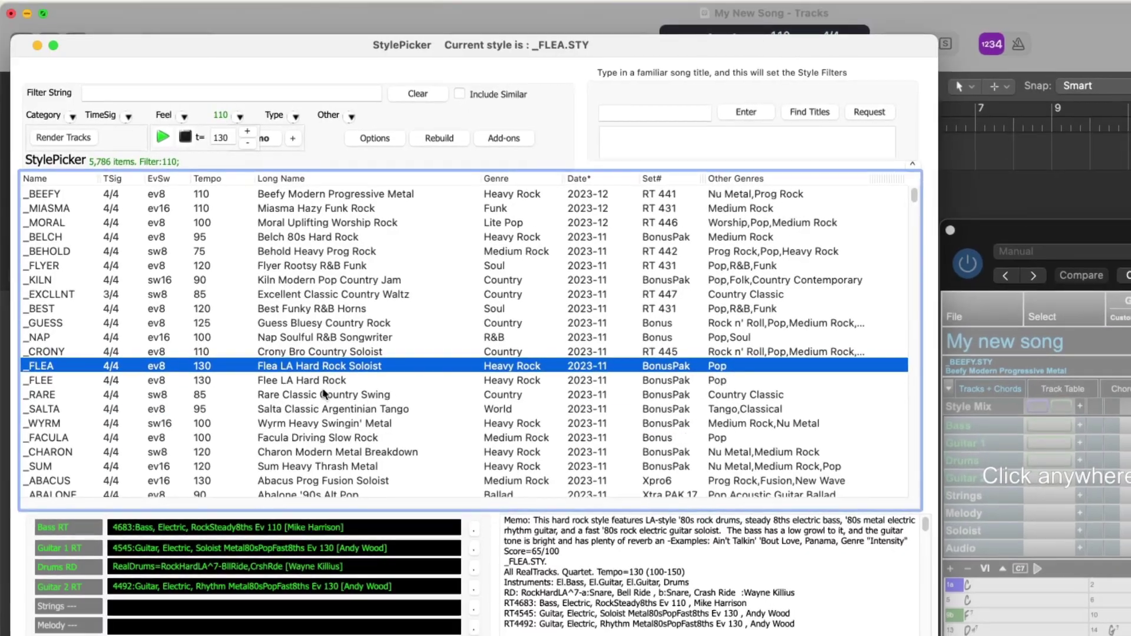
click(324, 438)
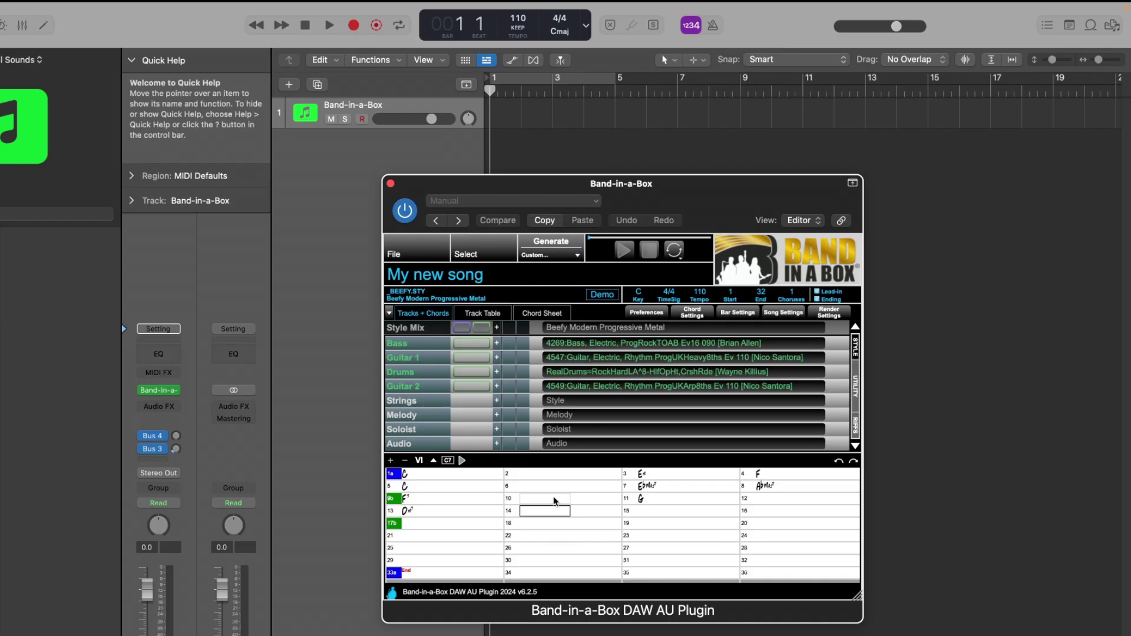
Step: Enter a G7 chord at bar 14 and a C chord at bar 15 in the Band-in-a-Box DAW plugin, and move its window aside
key(Return)
key(Return)
text(c)
key(Return)
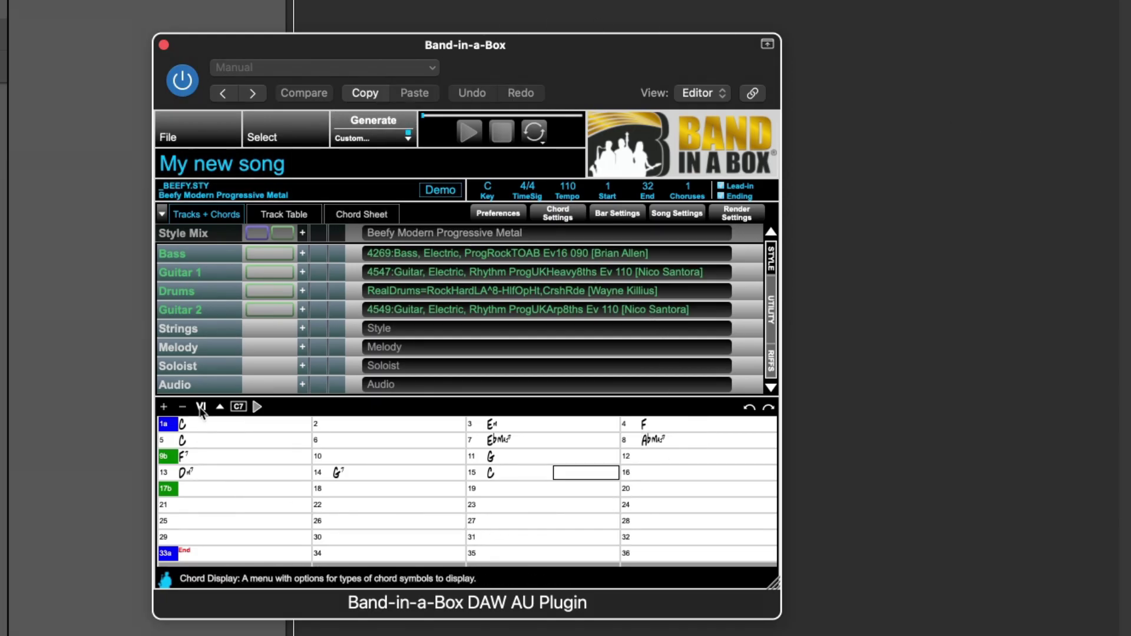
drag(297, 50, 648, 78)
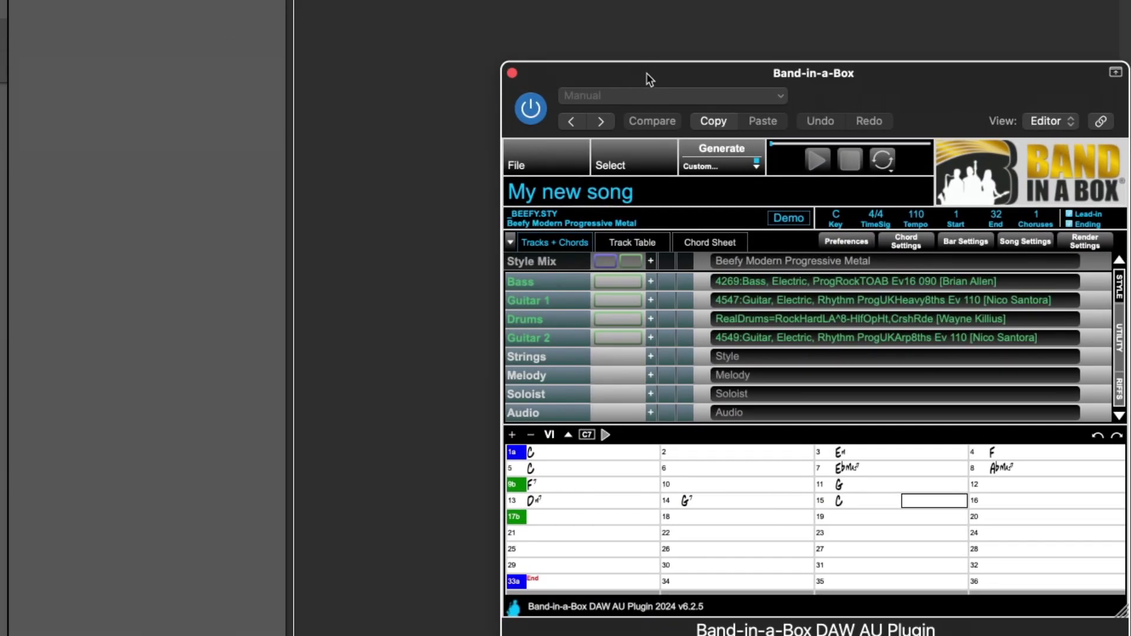
Step: Open the StylePicker from the plugin, move its window aside, and examine the available demo playback options
click(547, 223)
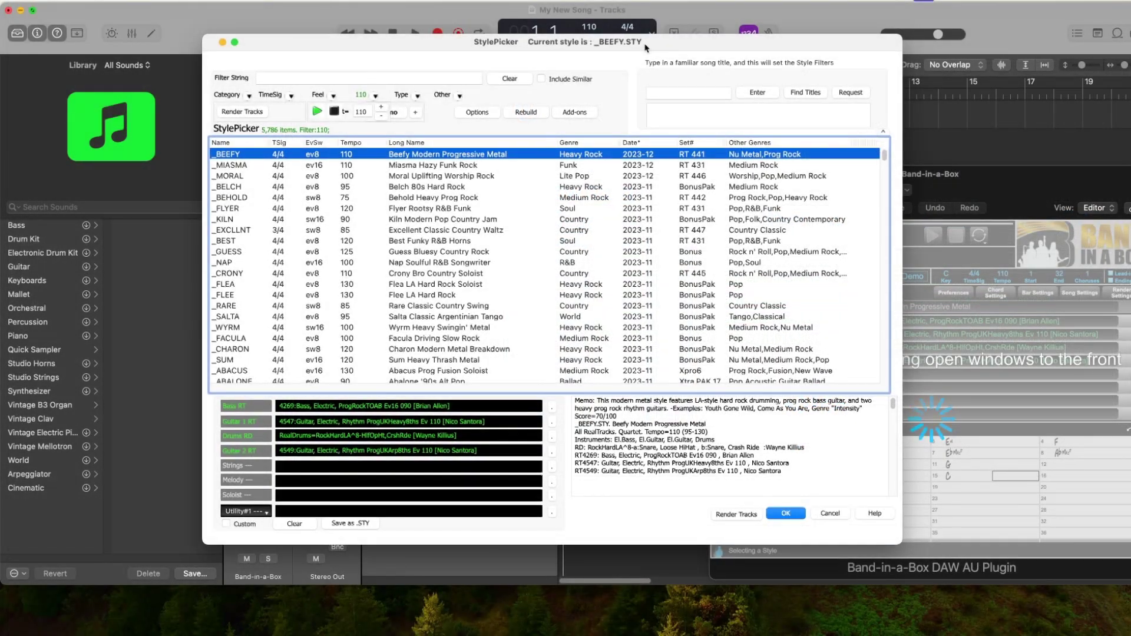
drag(646, 47, 451, 41)
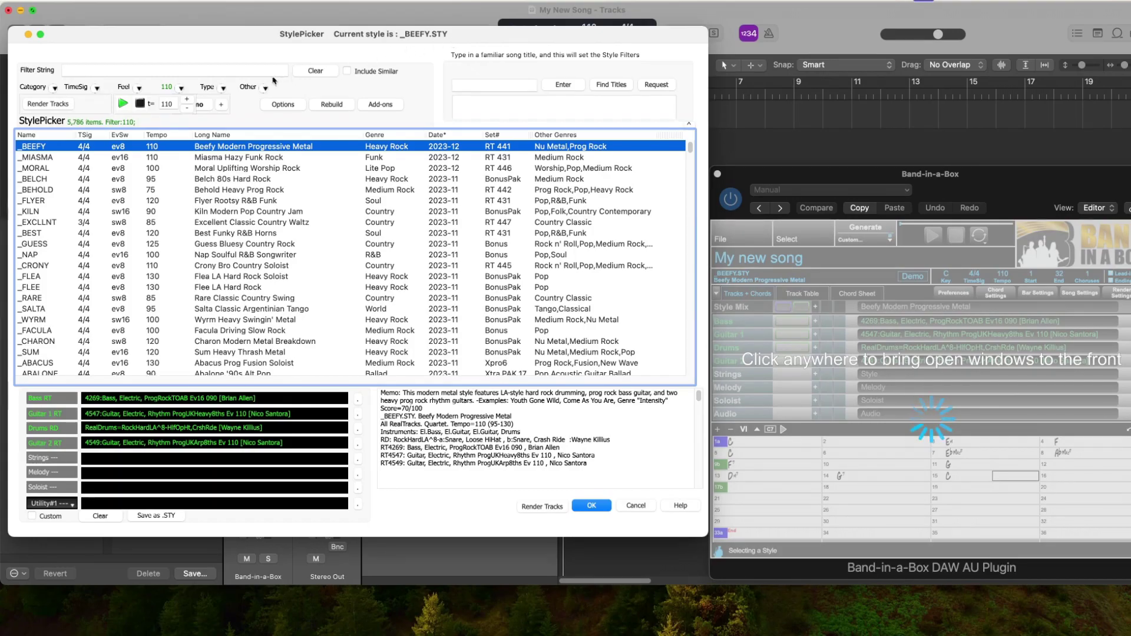
click(222, 106)
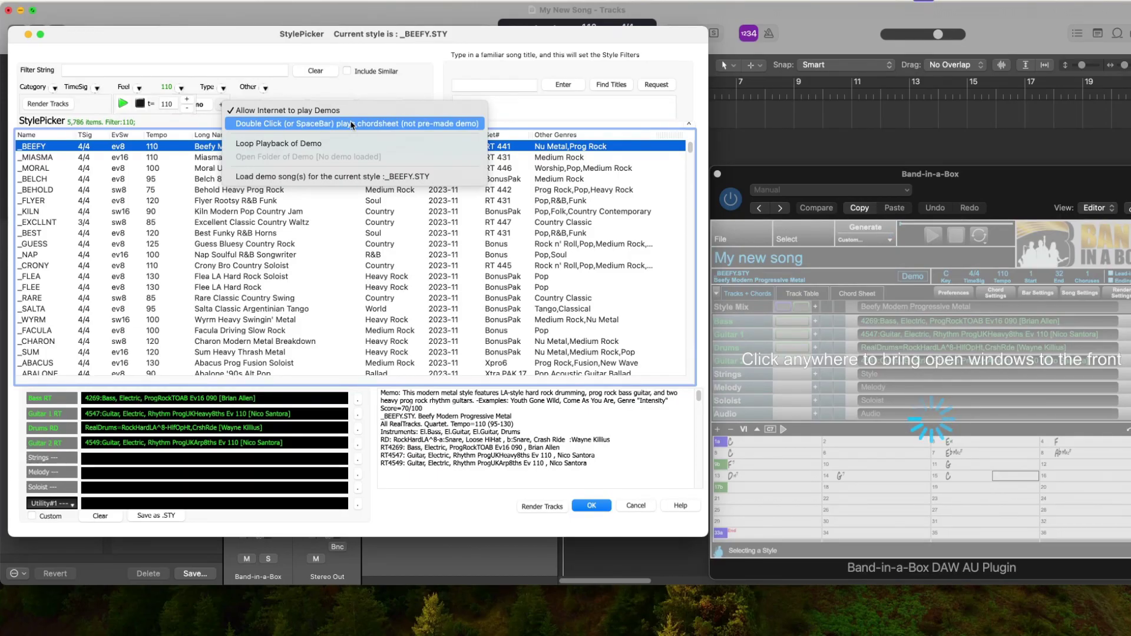
click(349, 88)
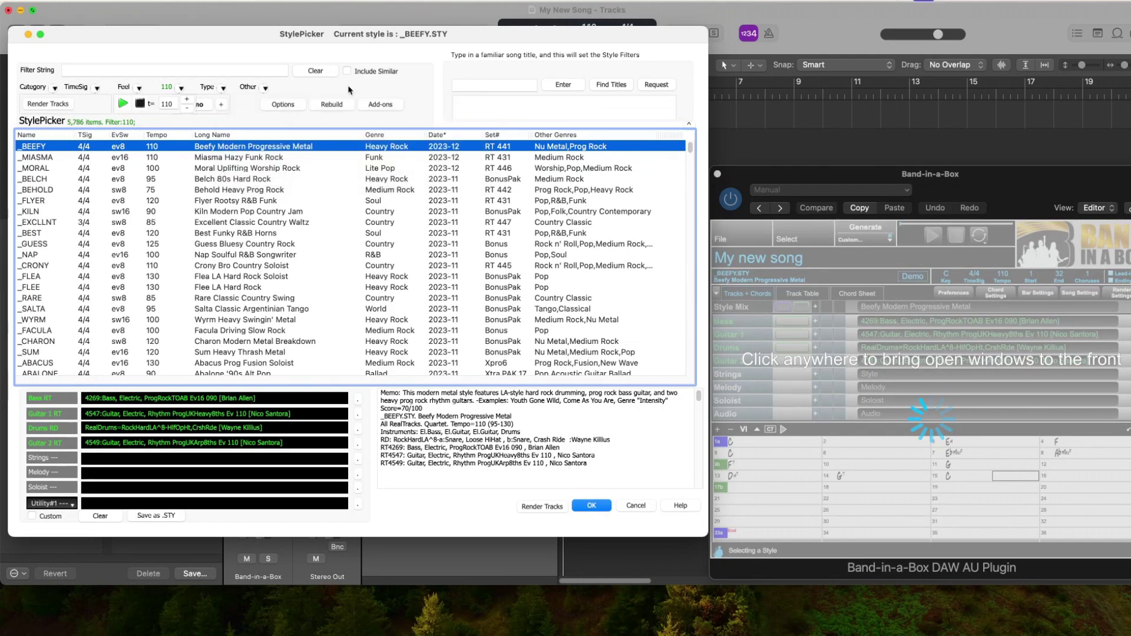
Step: Audition the pre-made demos of the Flyer Rootsy R&B Funk, Guess Bluesy Country Rock, Flea LA Hard Rock Soloist and Facula Driving Slow Rock styles
double_click(264, 201)
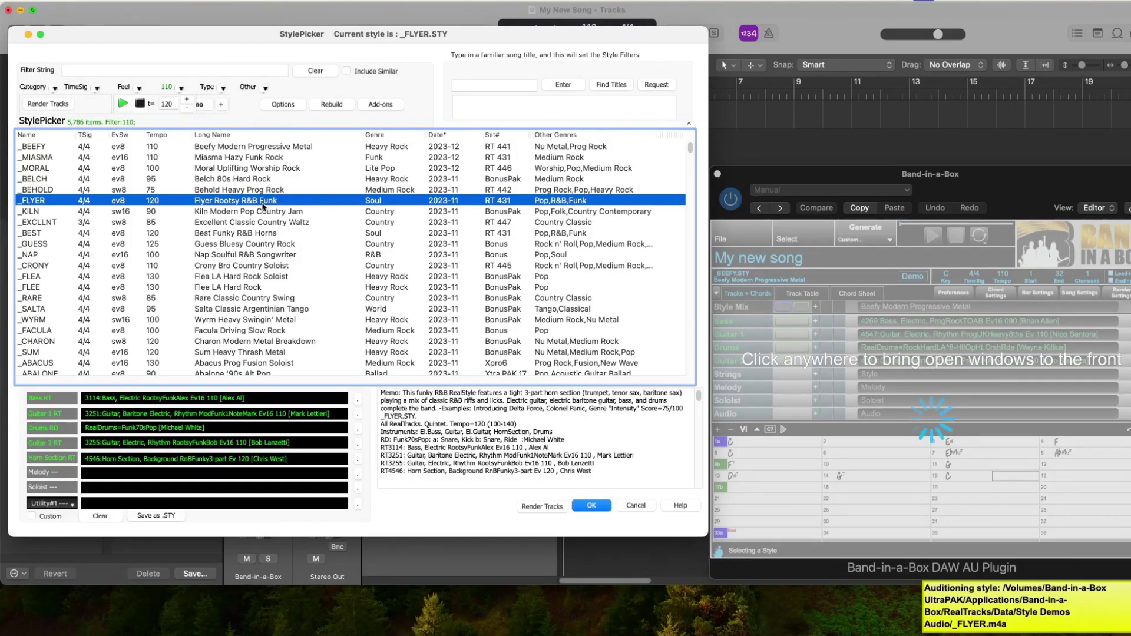
double_click(252, 245)
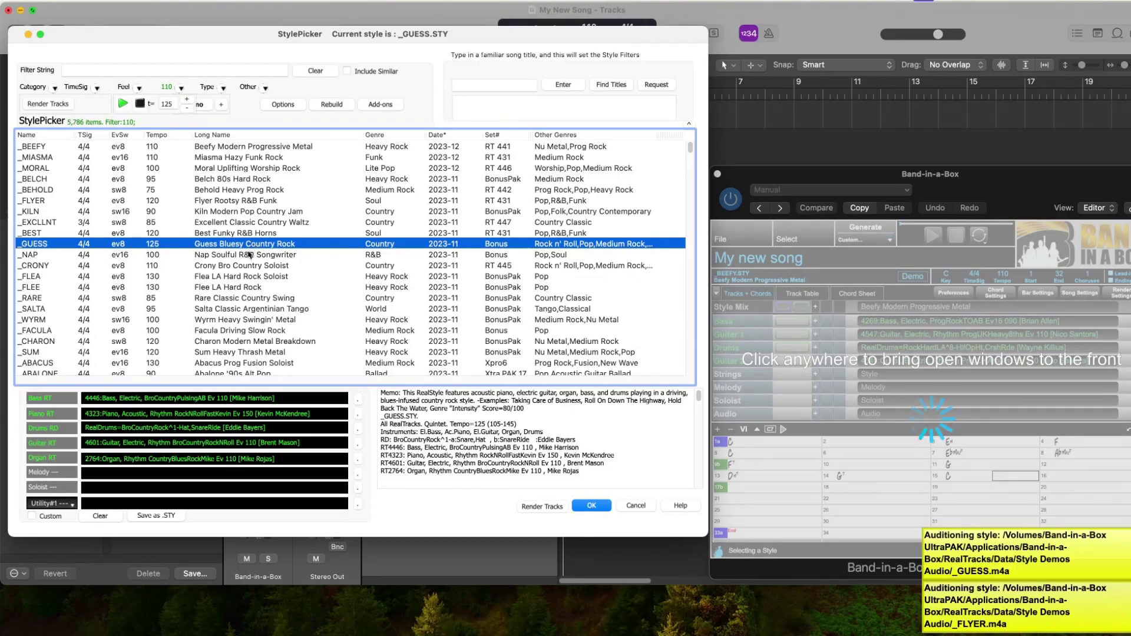
double_click(244, 276)
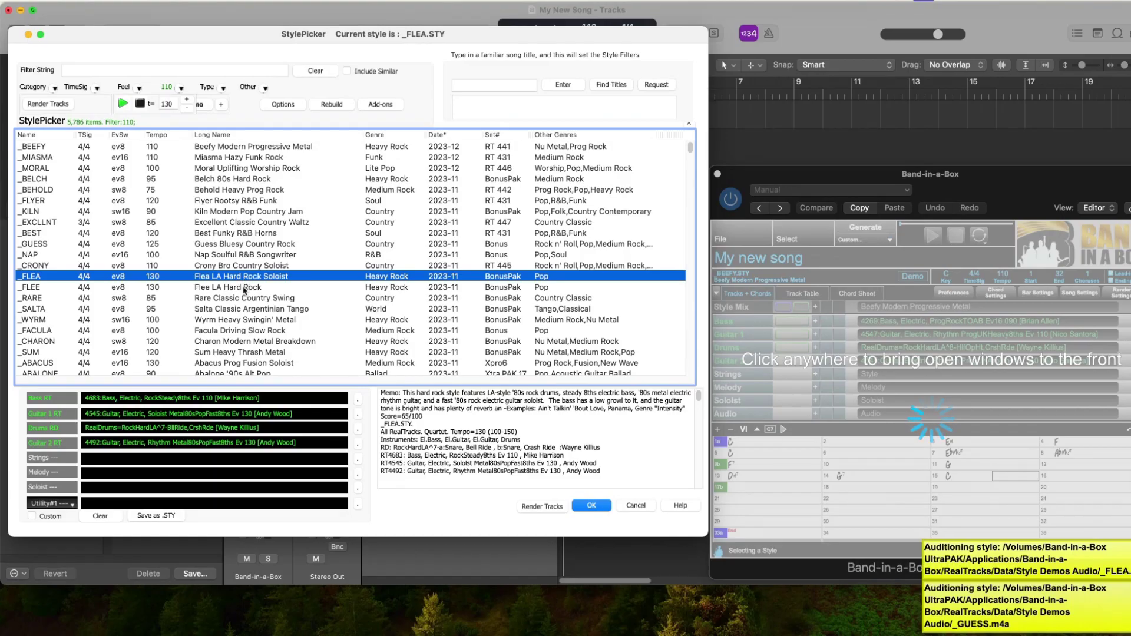
double_click(245, 331)
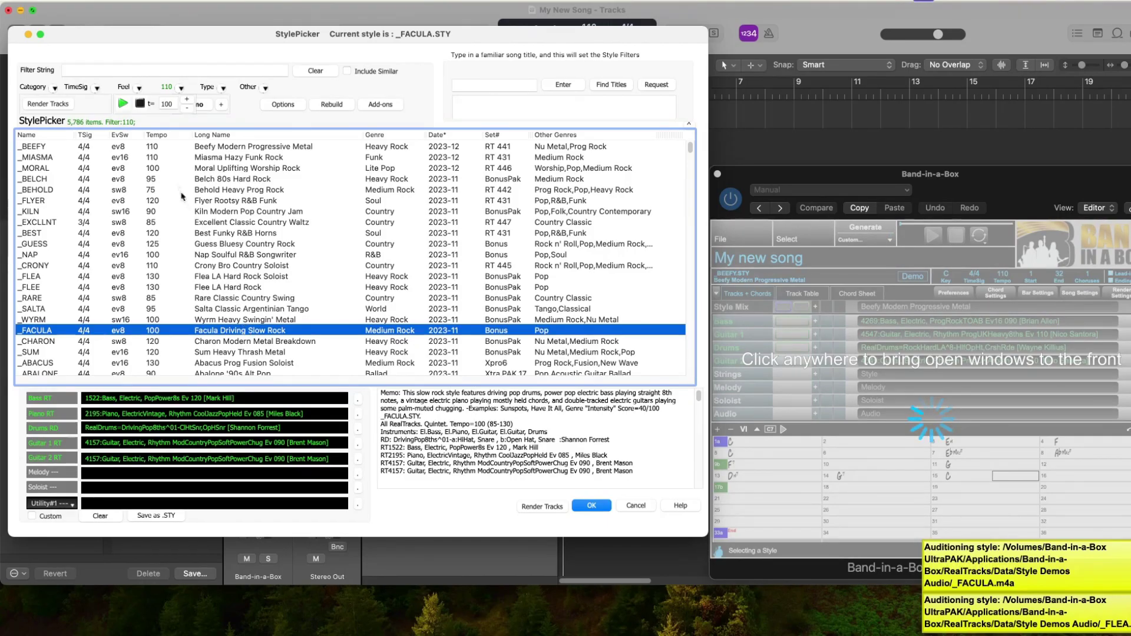
click(139, 104)
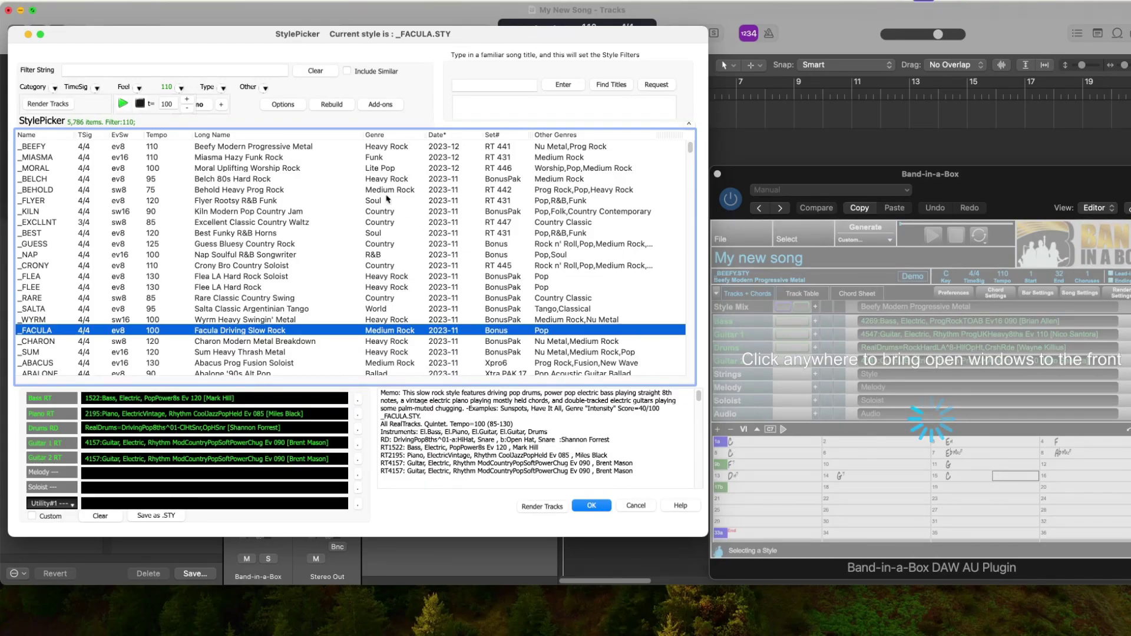
Step: Make style auditions play the chordsheet instead of the pre-made demo, and audition the Flyer, Guess, Flea and Facula styles over it
click(223, 104)
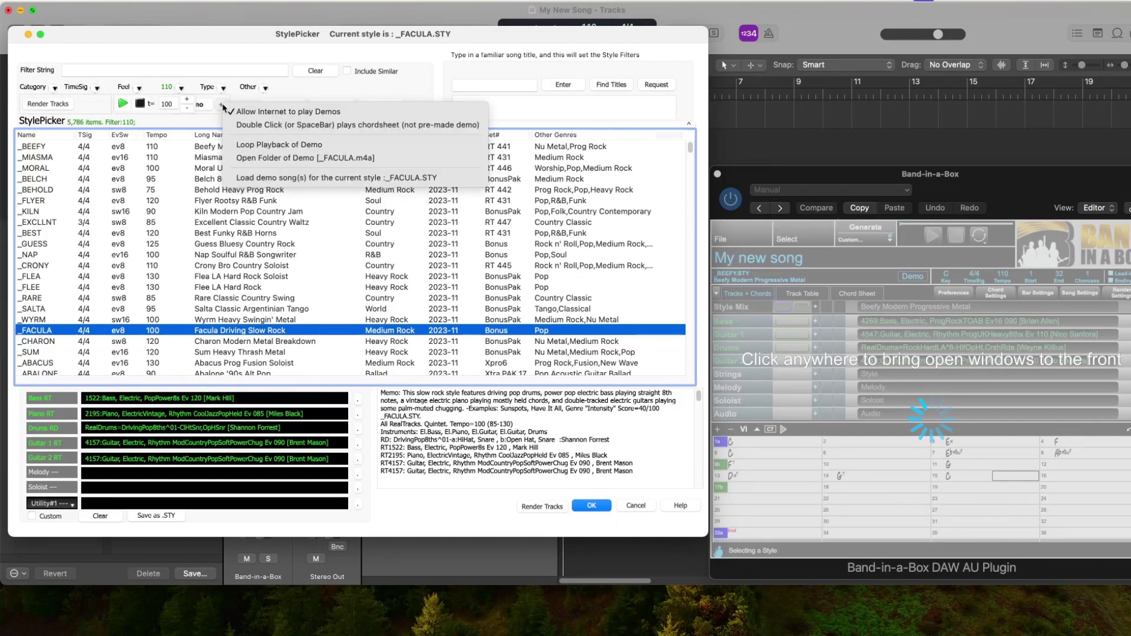
click(386, 125)
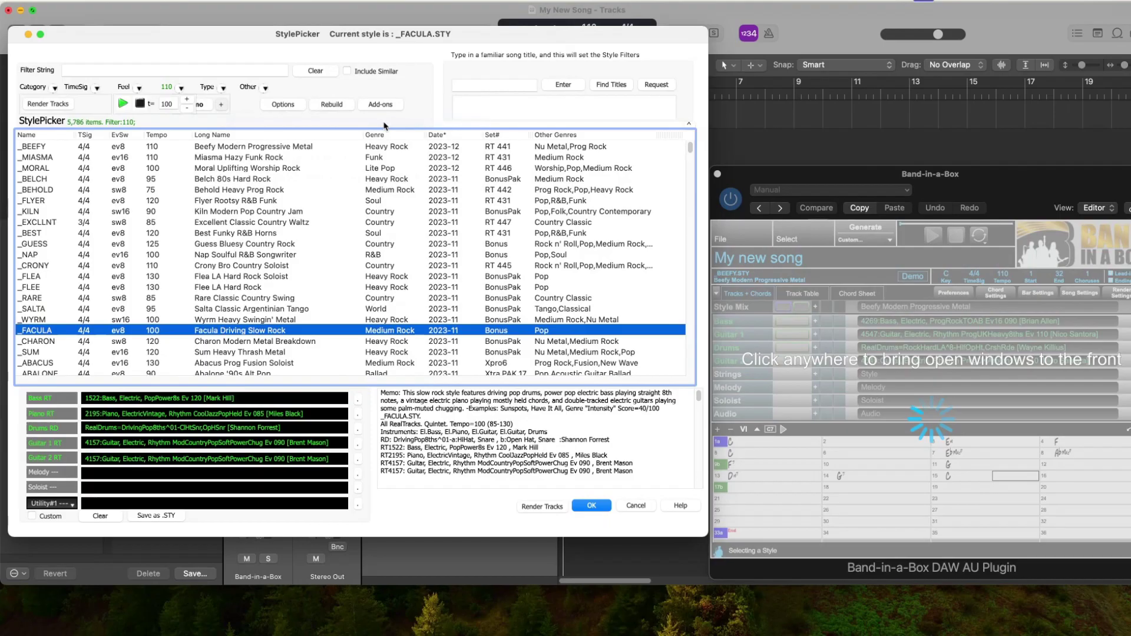
click(256, 201)
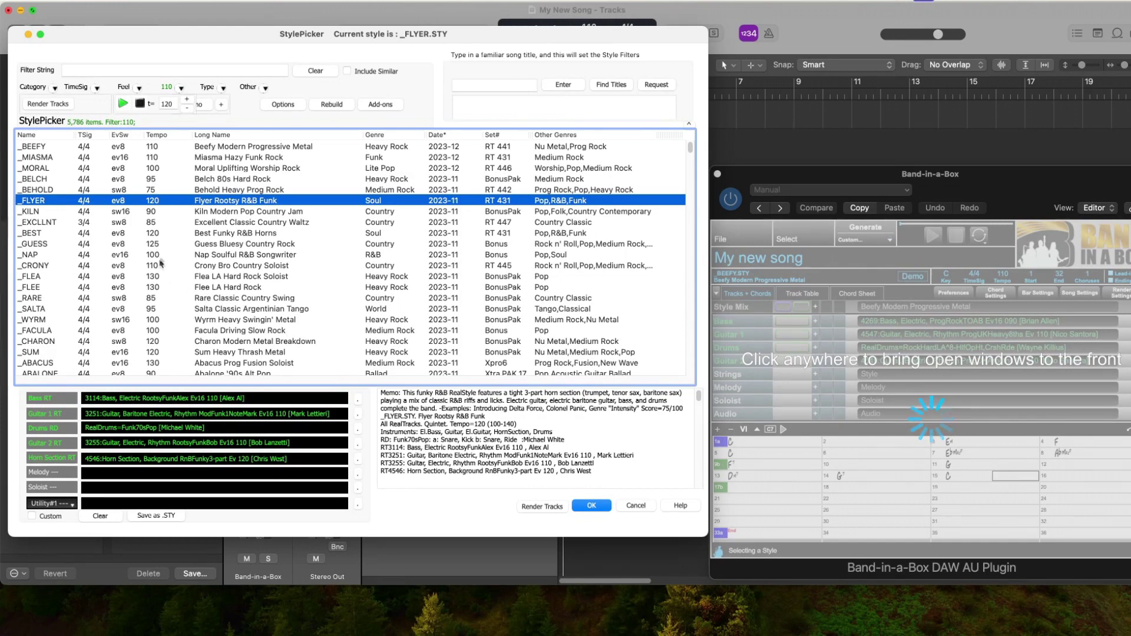
click(224, 246)
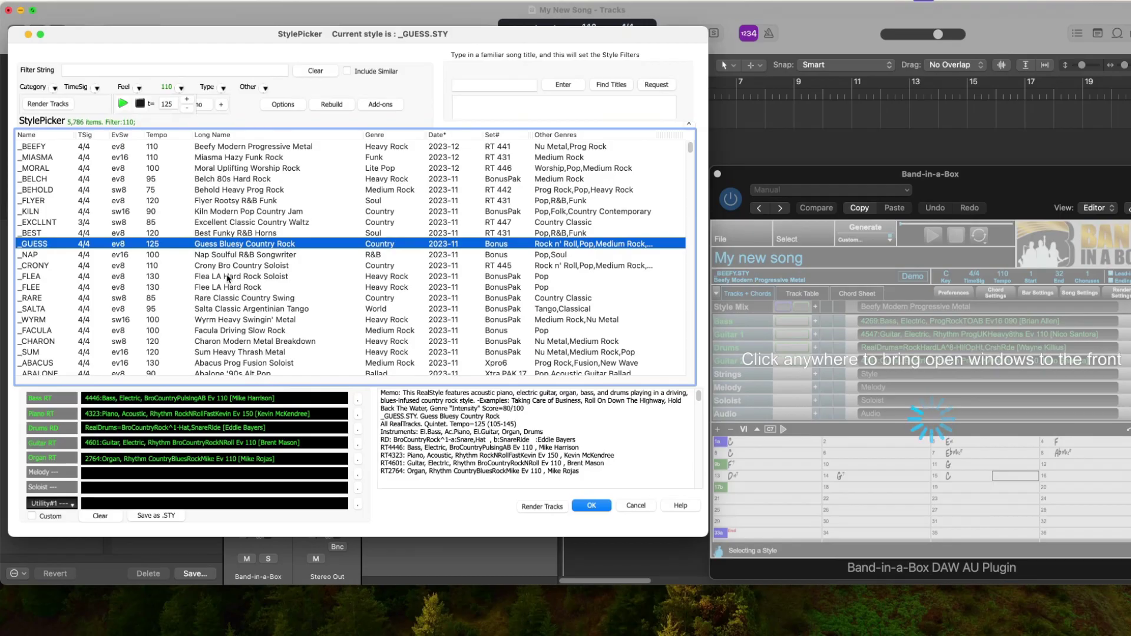
click(227, 277)
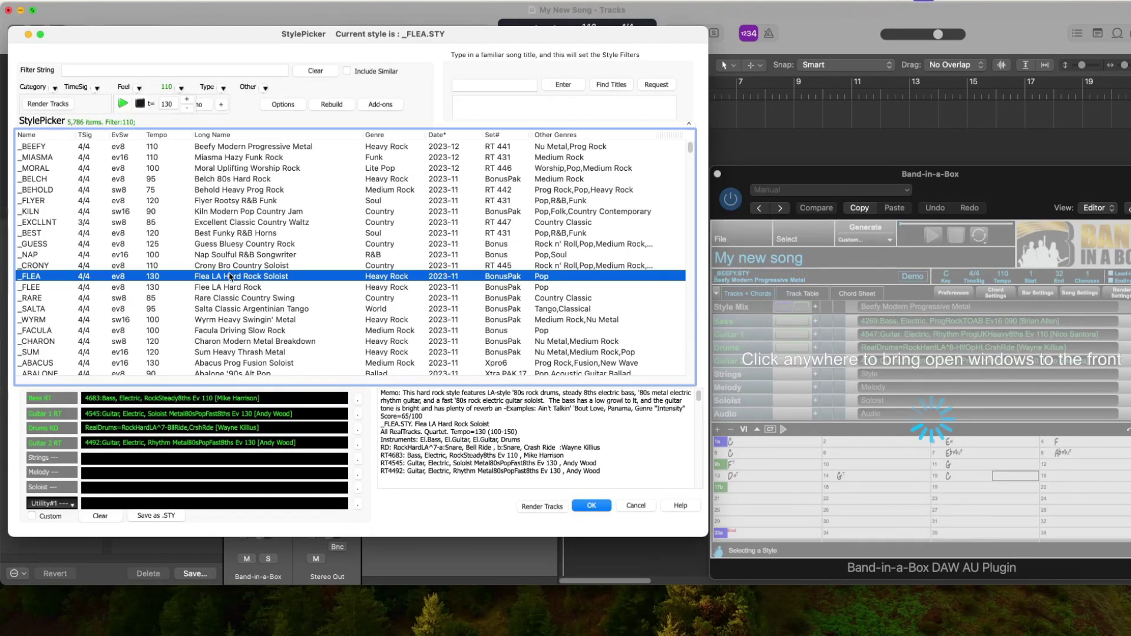
click(280, 332)
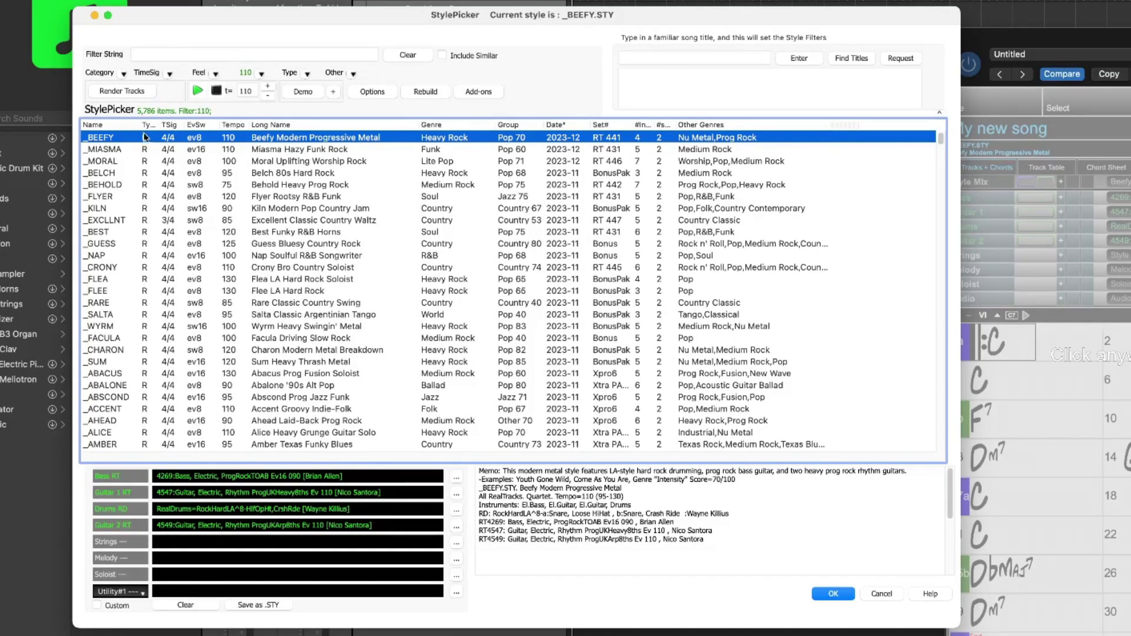
Step: Select the Facula Driving Slow Rock style and render its tracks with the All file-type preset, covering both audio and MIDI
click(292, 338)
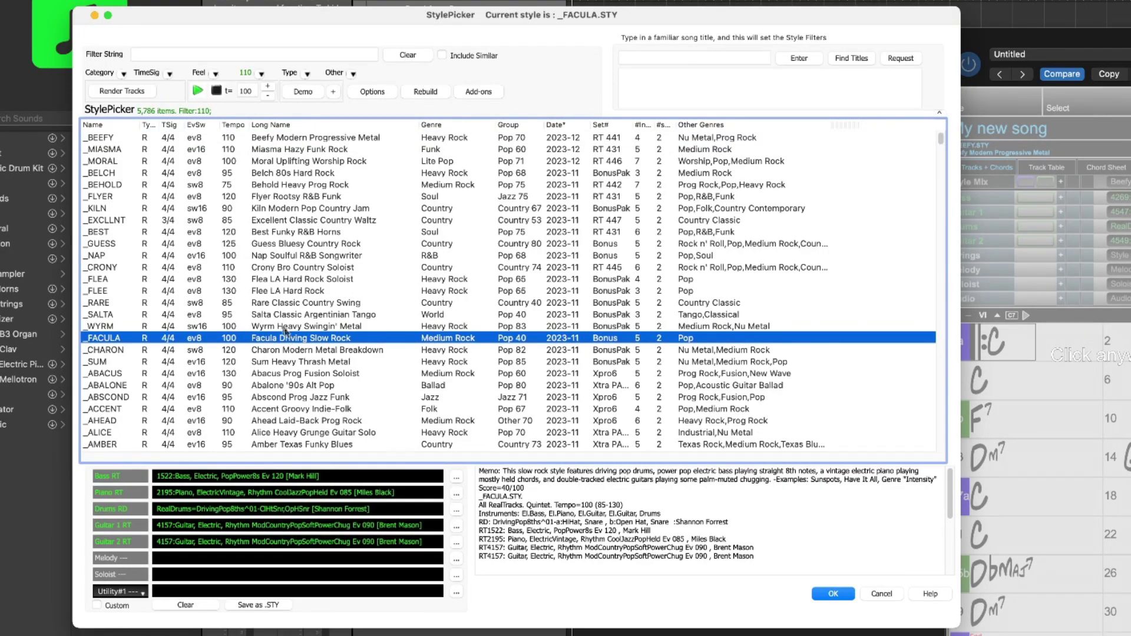
click(137, 92)
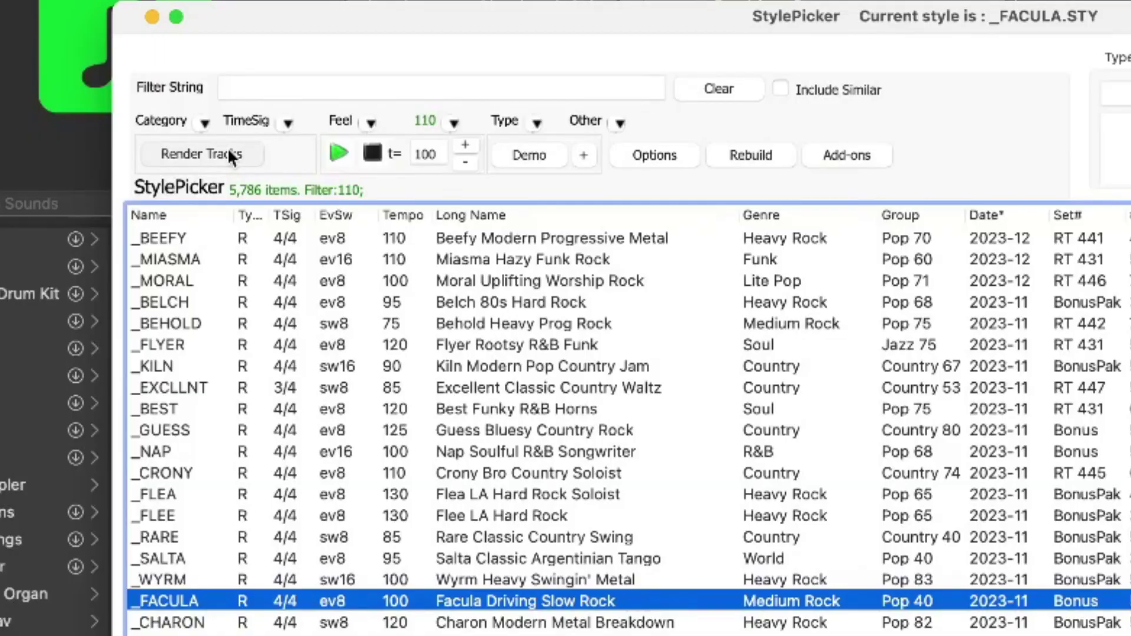
click(228, 150)
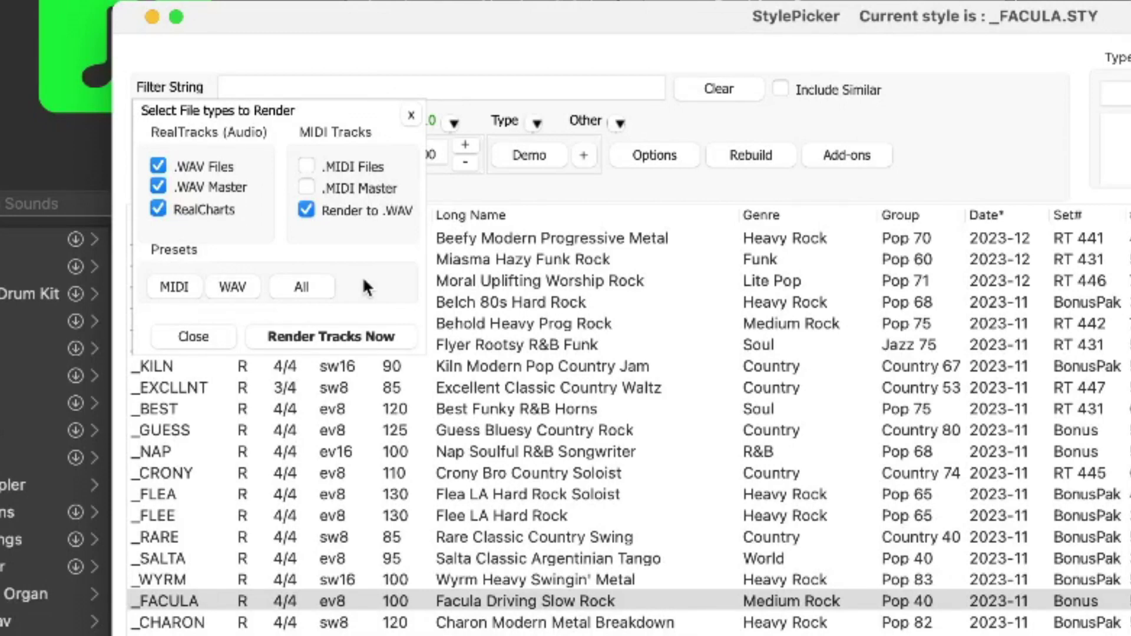
click(171, 282)
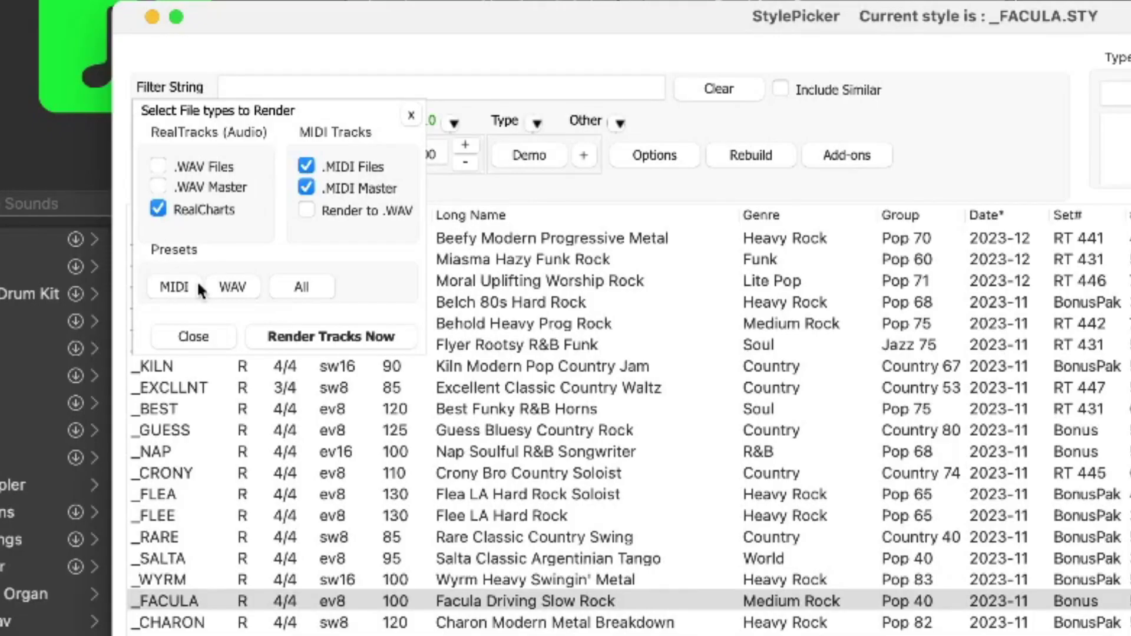
click(230, 287)
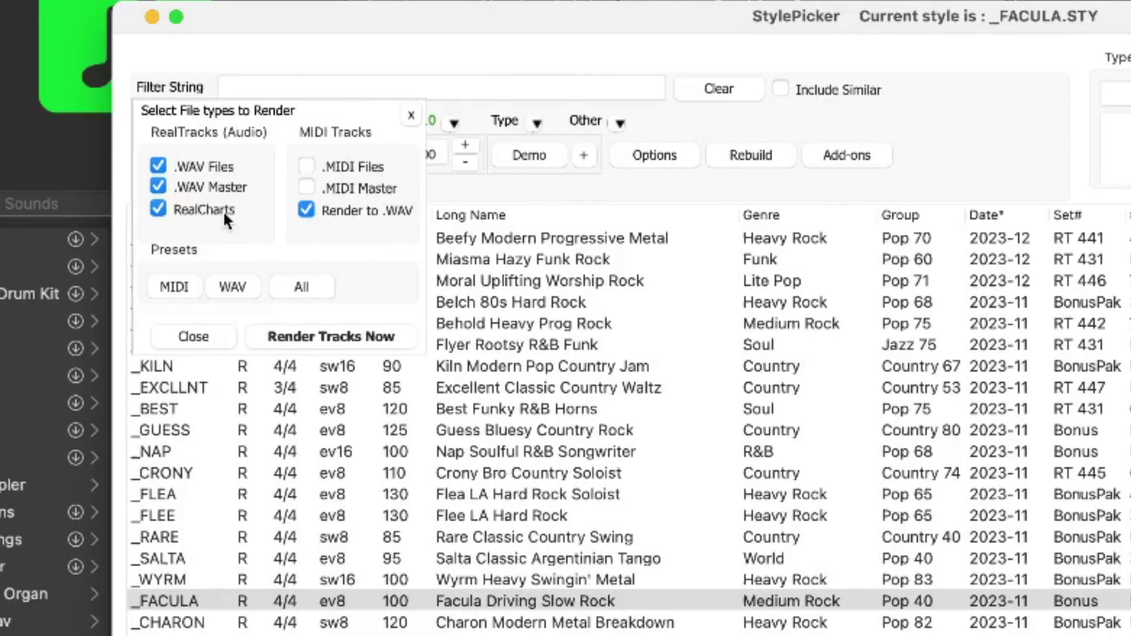
click(309, 282)
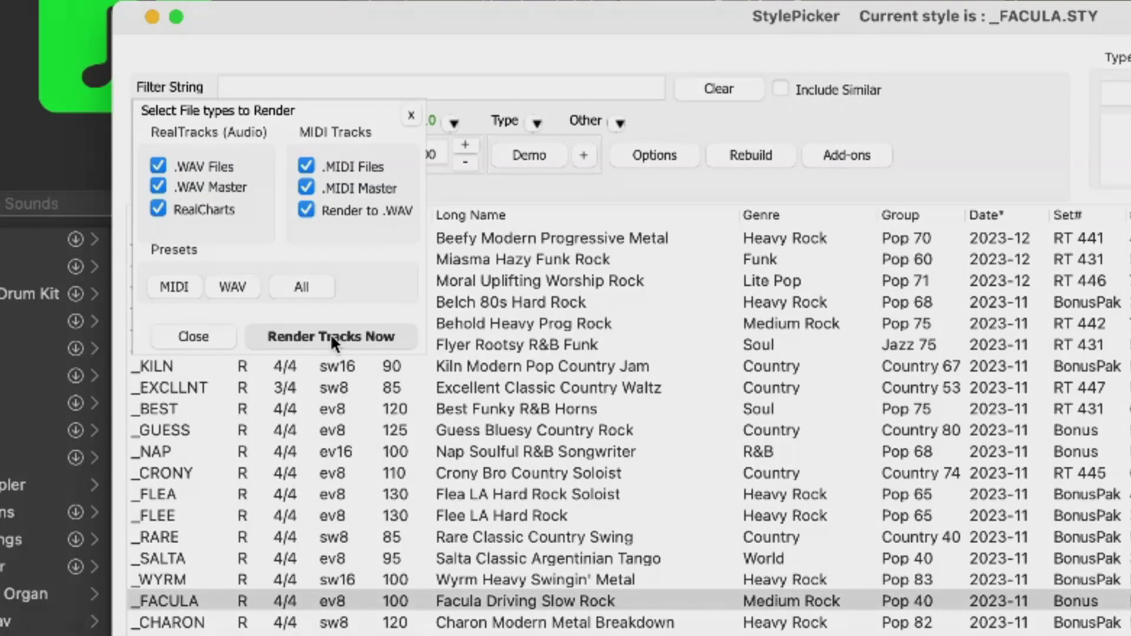
click(330, 334)
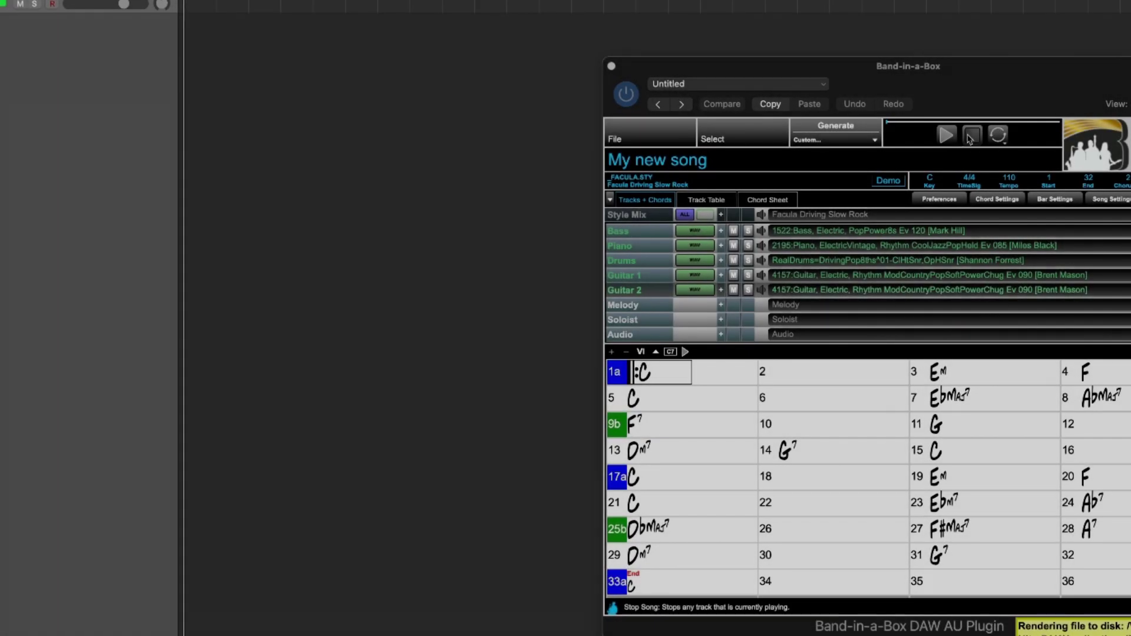
Step: Play the rendered song in the plugin, and place its Drums and Guitar 1 audio on new tracks in the DAW project
click(952, 139)
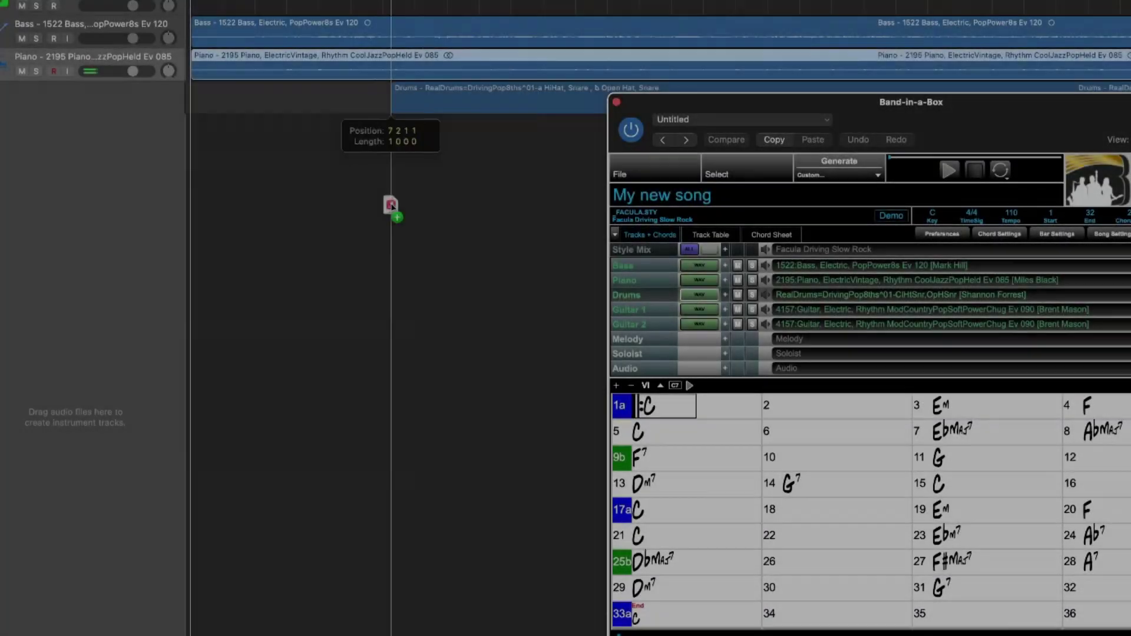
drag(391, 205, 196, 102)
drag(703, 315, 159, 162)
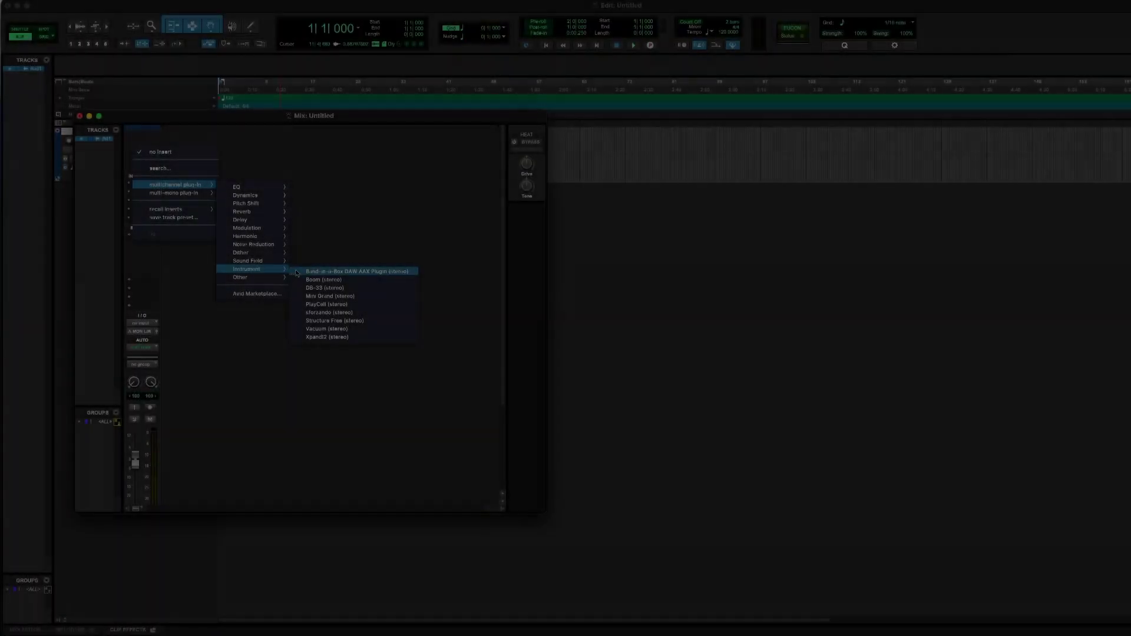
Step: In Pro Tools, insert the stereo Band-in-a-Box DAW AAX Plugin on the track and load chords from the MIDI file violet.mid
click(308, 272)
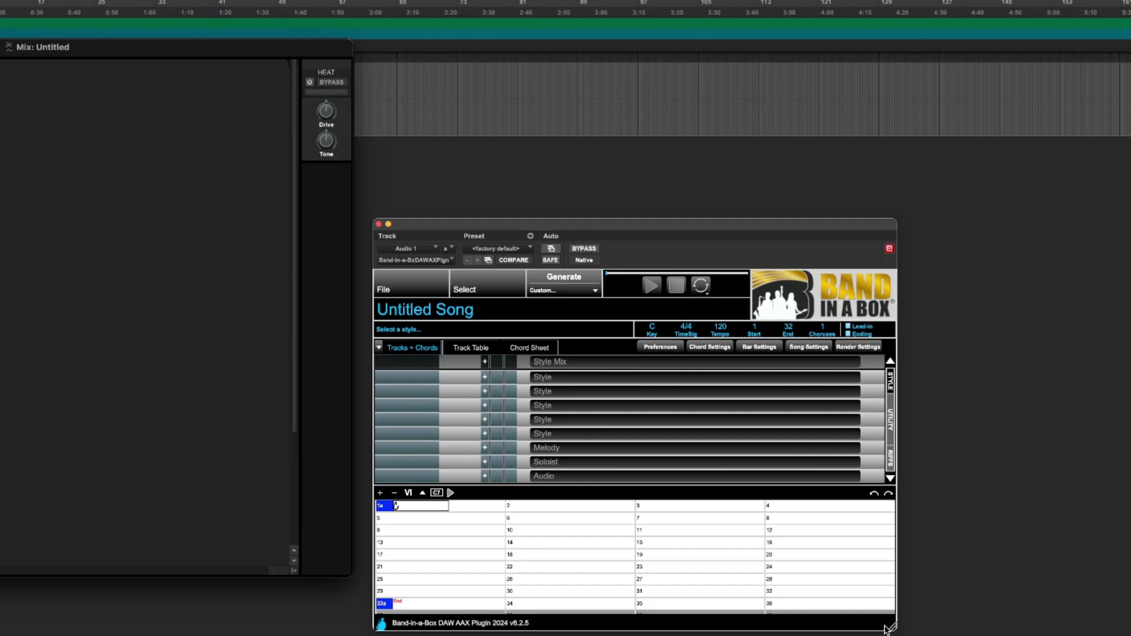
click(413, 288)
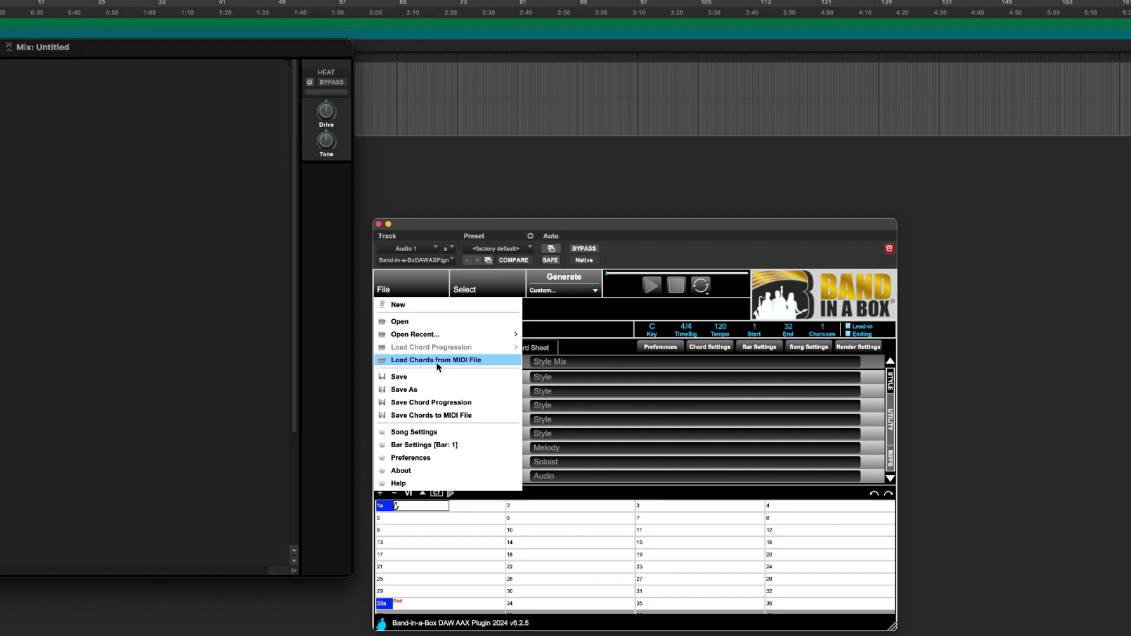
click(436, 365)
scroll(384, 280, down, 5)
scroll(384, 281, down, 2)
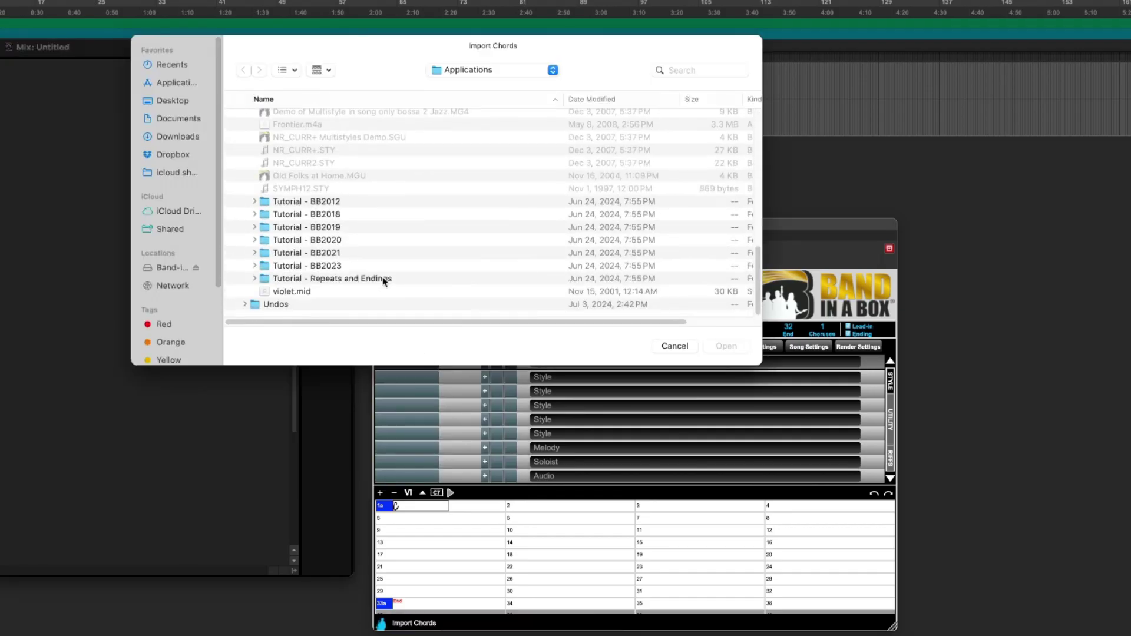
double_click(274, 291)
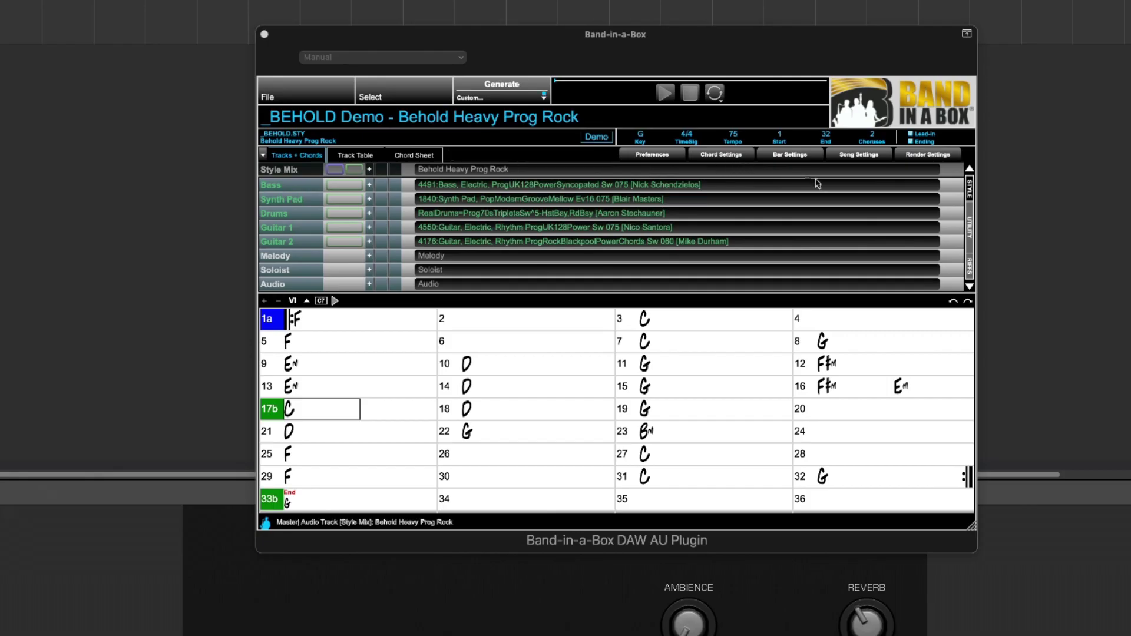
Step: In the Behold Heavy Prog Rock demo, set the bar 17 C chord to Rest for all except Bass, Drums and Guitar 3 (Utility #1)
click(968, 219)
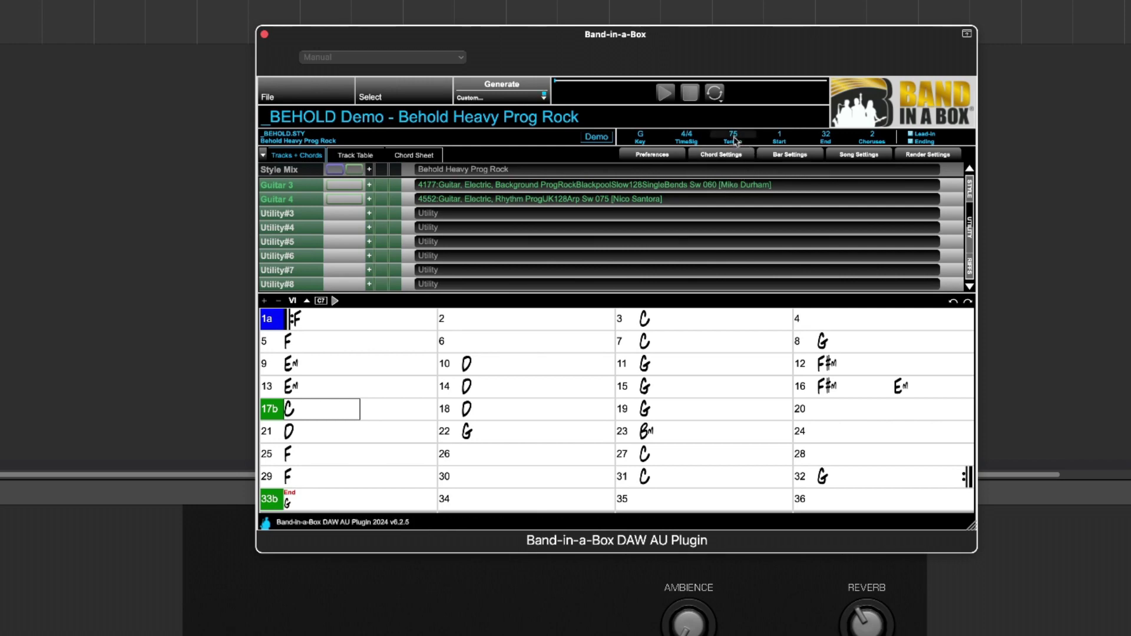
click(719, 156)
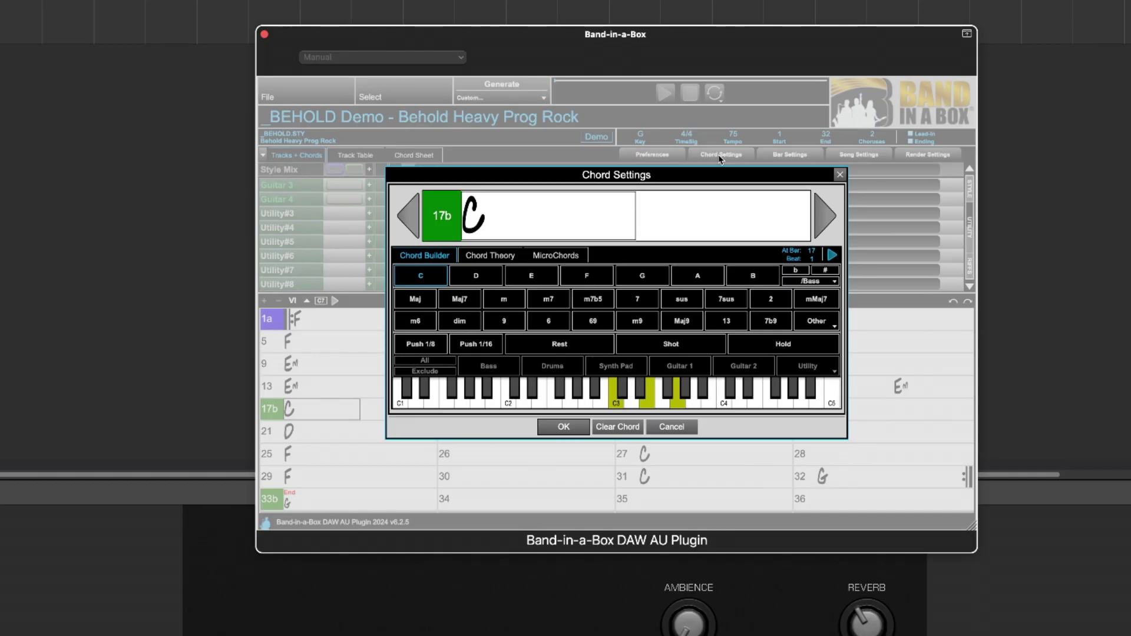
click(554, 345)
click(514, 367)
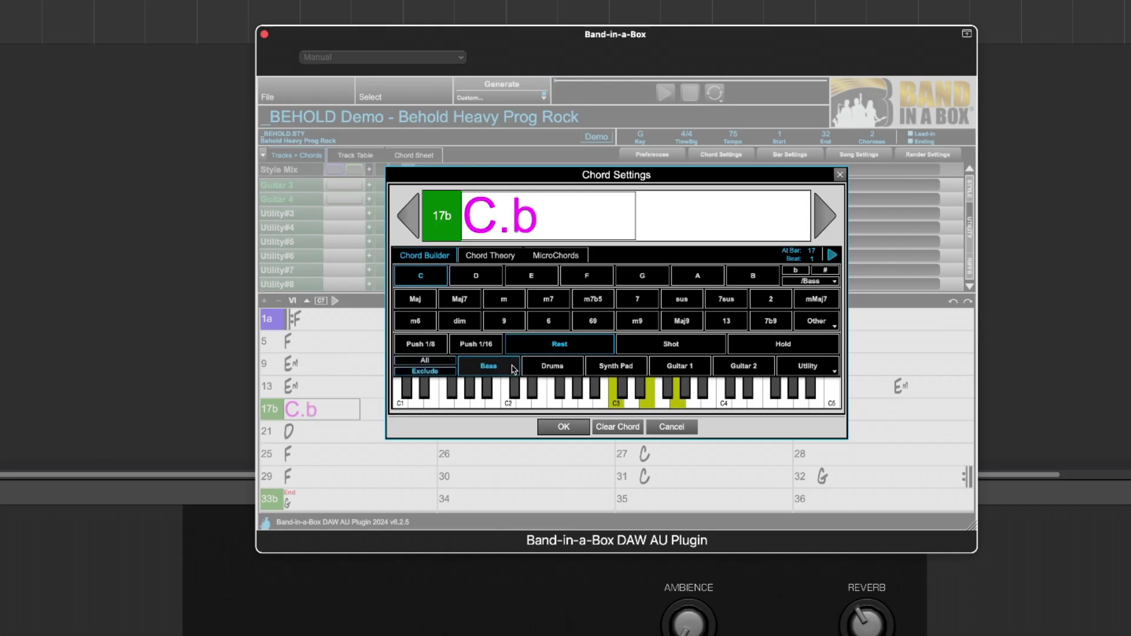
click(552, 367)
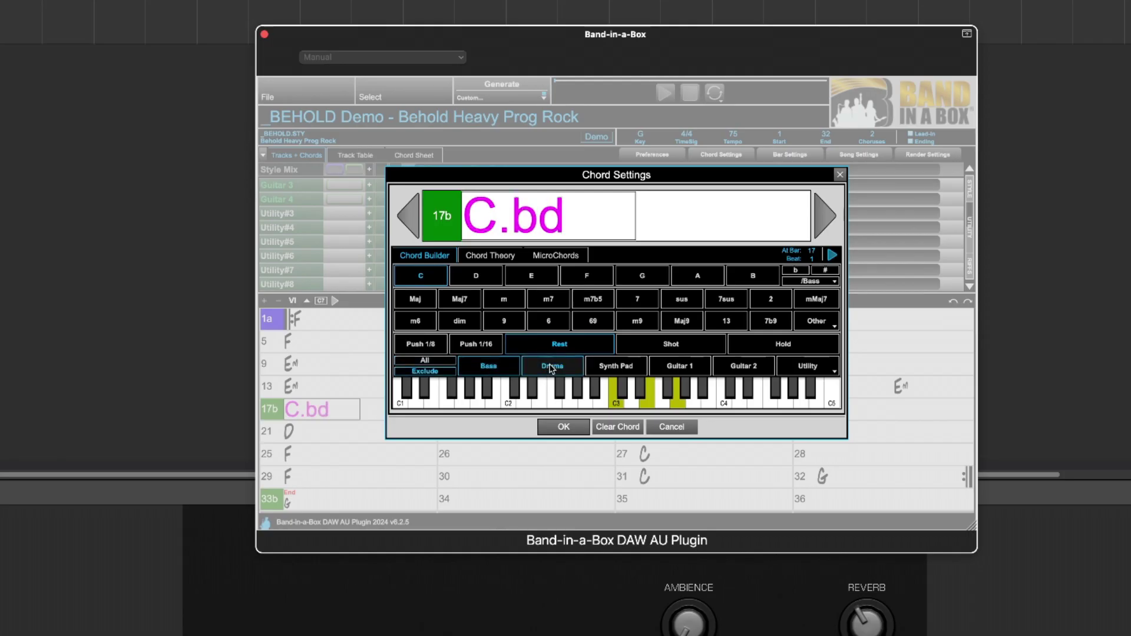
click(799, 371)
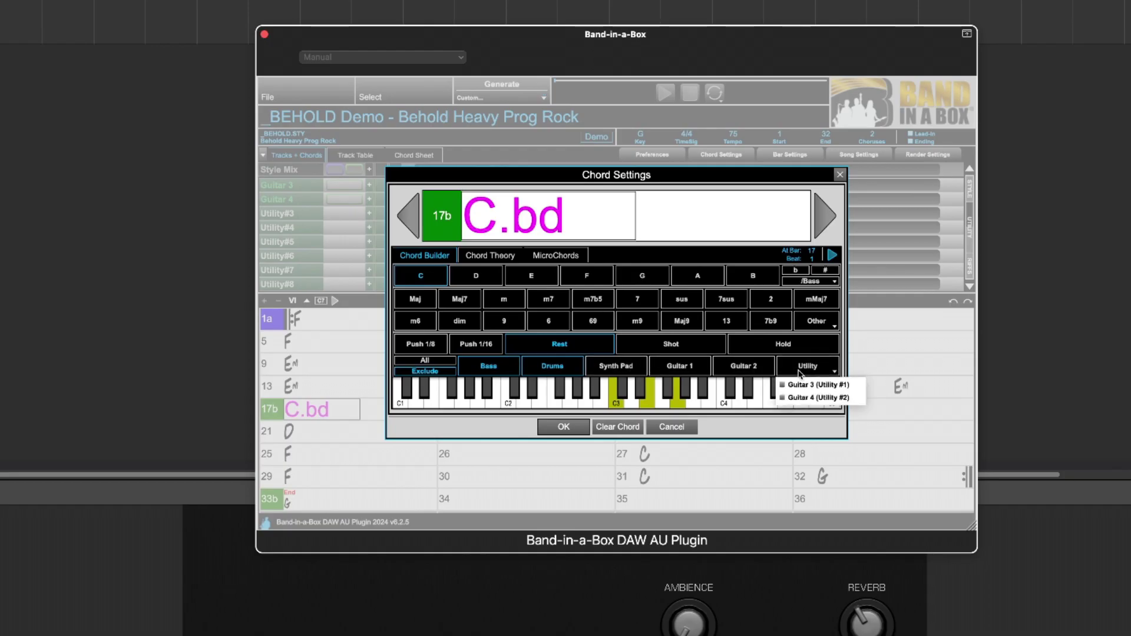
click(784, 386)
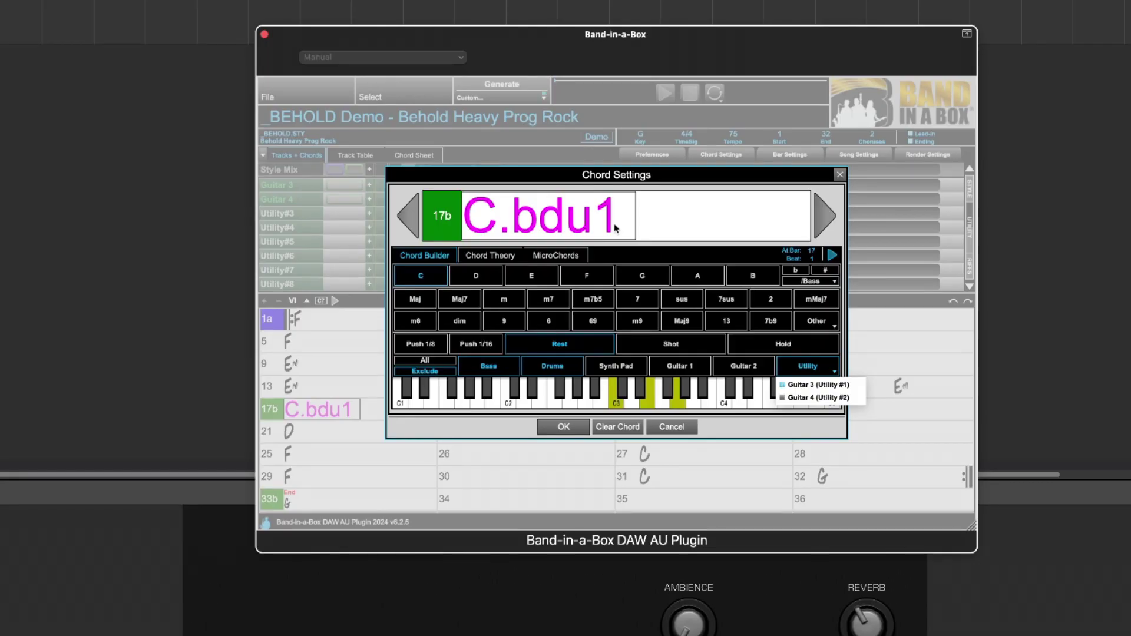
click(574, 430)
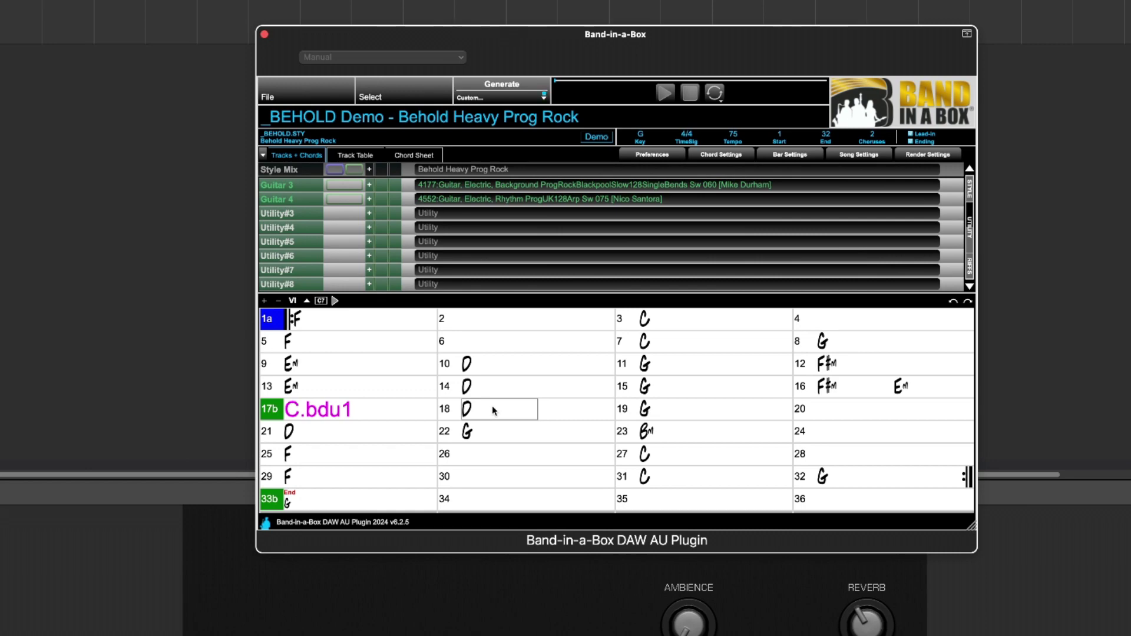
Step: Enter the rest chord D.bdu1 at bar 18 and the shot chord G..bdu1u2 at bar 19 of the chord sheet
text(D.bdu1)
key(Return)
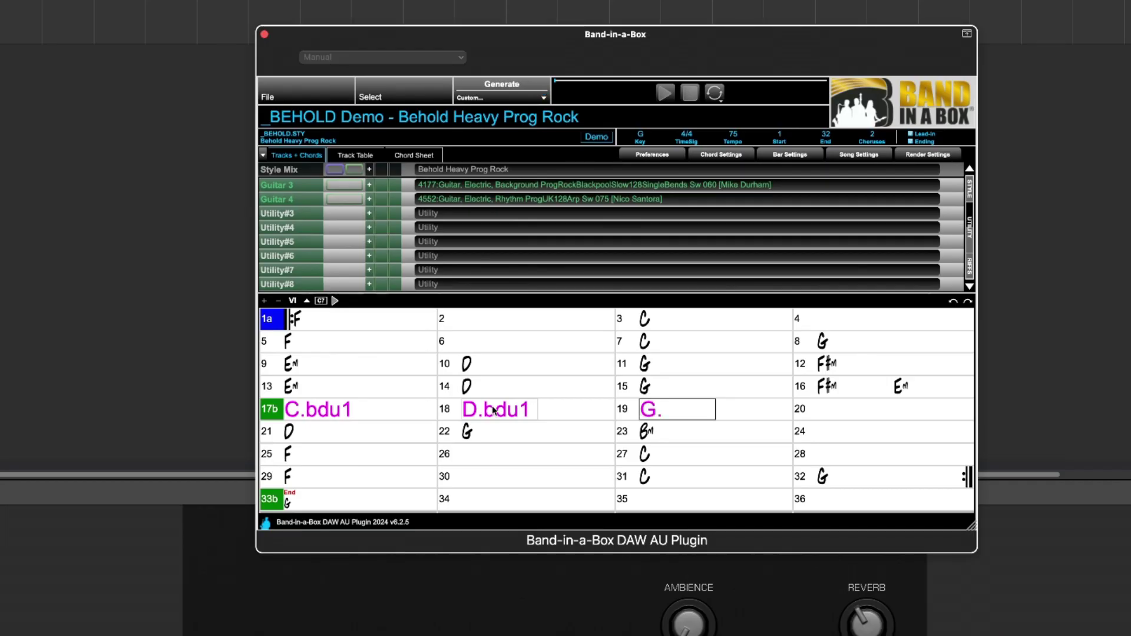
text(.)
text(bdu1)
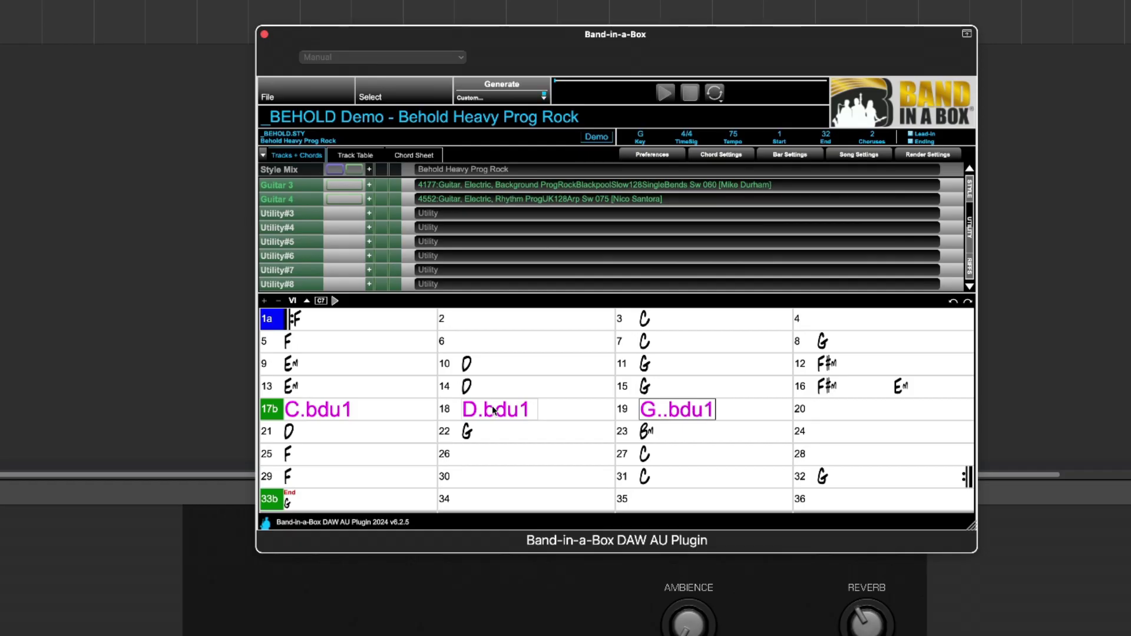
text(u2)
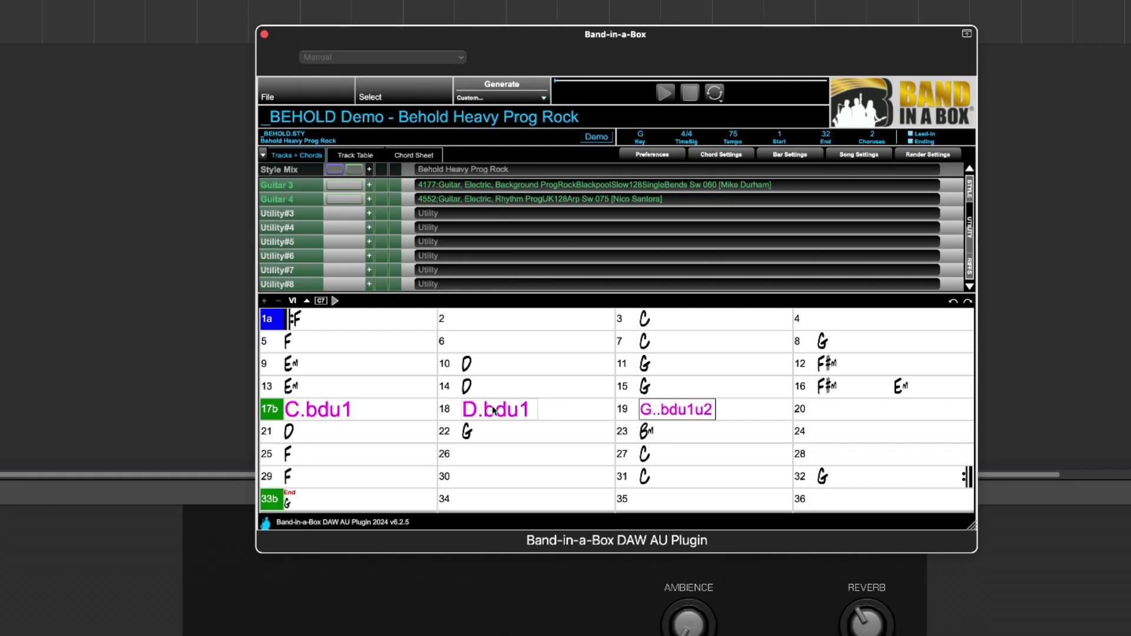
key(Return)
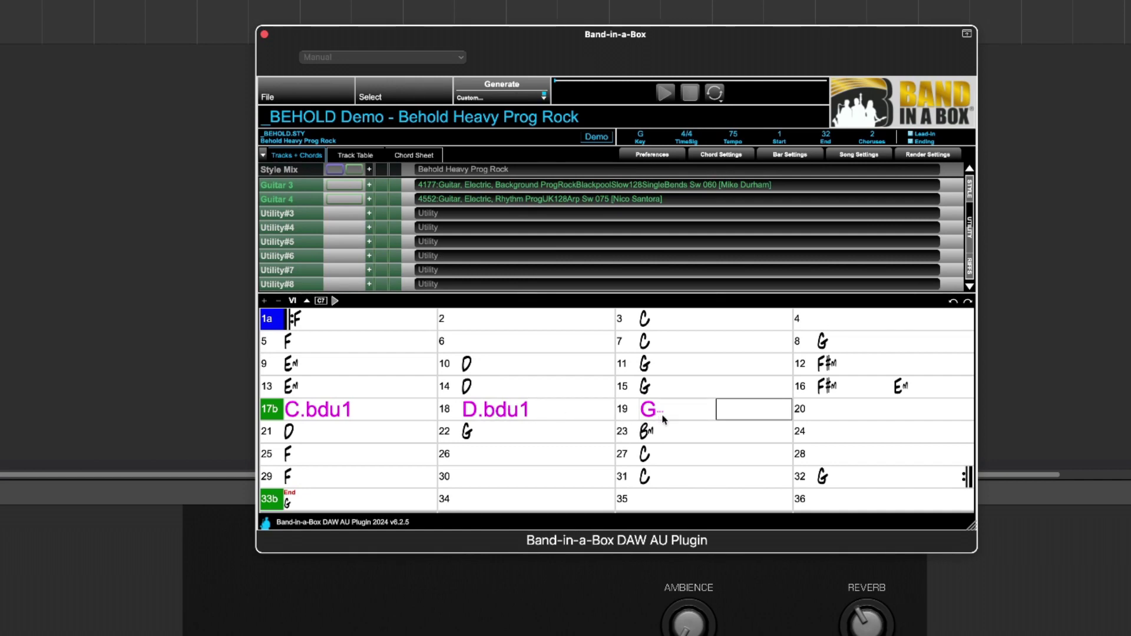
Step: Enlarge the plugin window, enter the hold chord G...bdu1u2 at bar 20, and generate the song's tracks
drag(972, 525, 1130, 556)
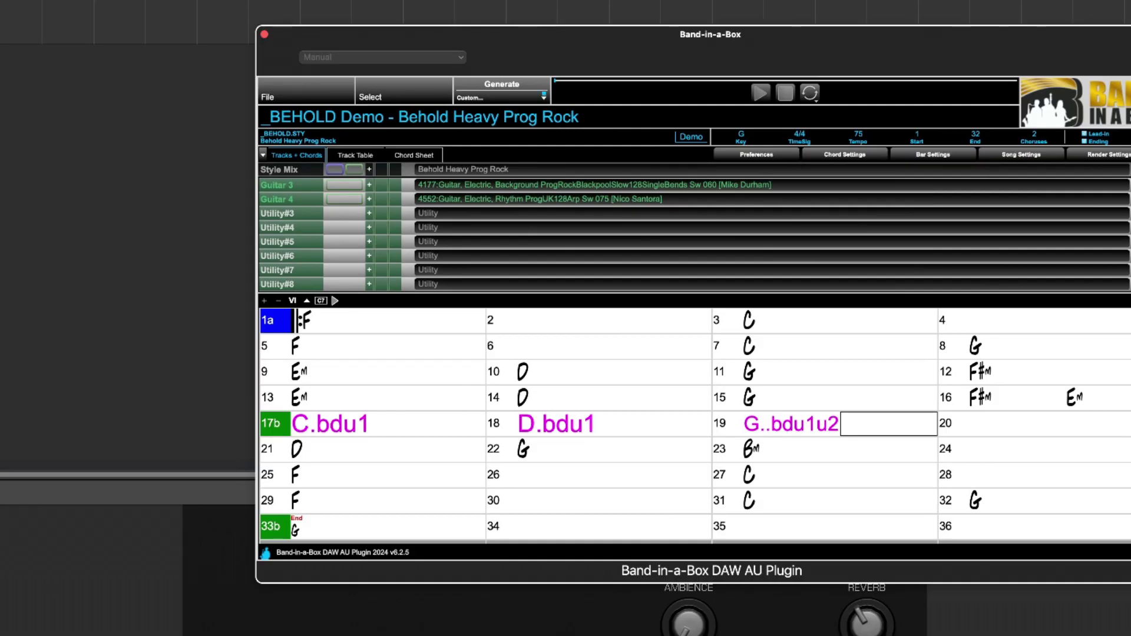
click(1017, 423)
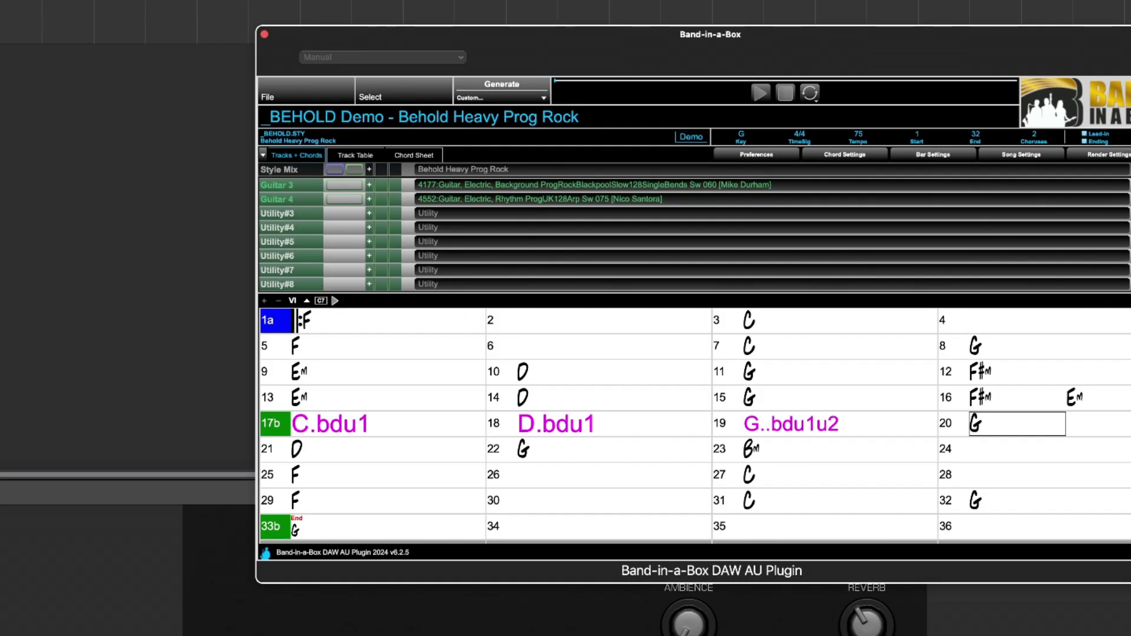
text(G...bdu1u2)
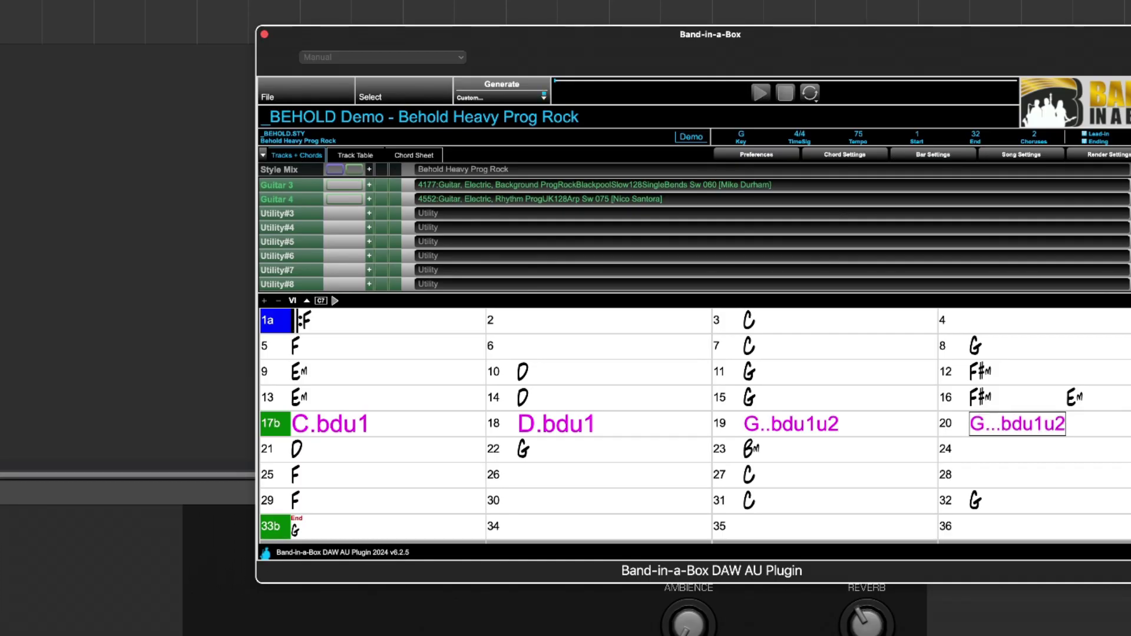
key(Return)
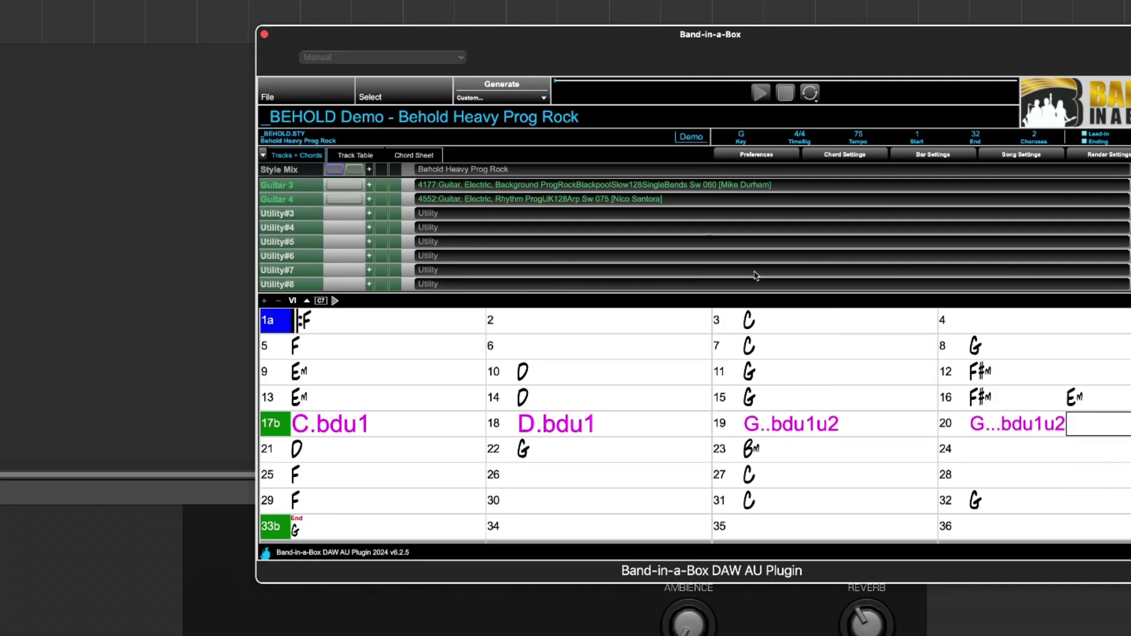
click(518, 84)
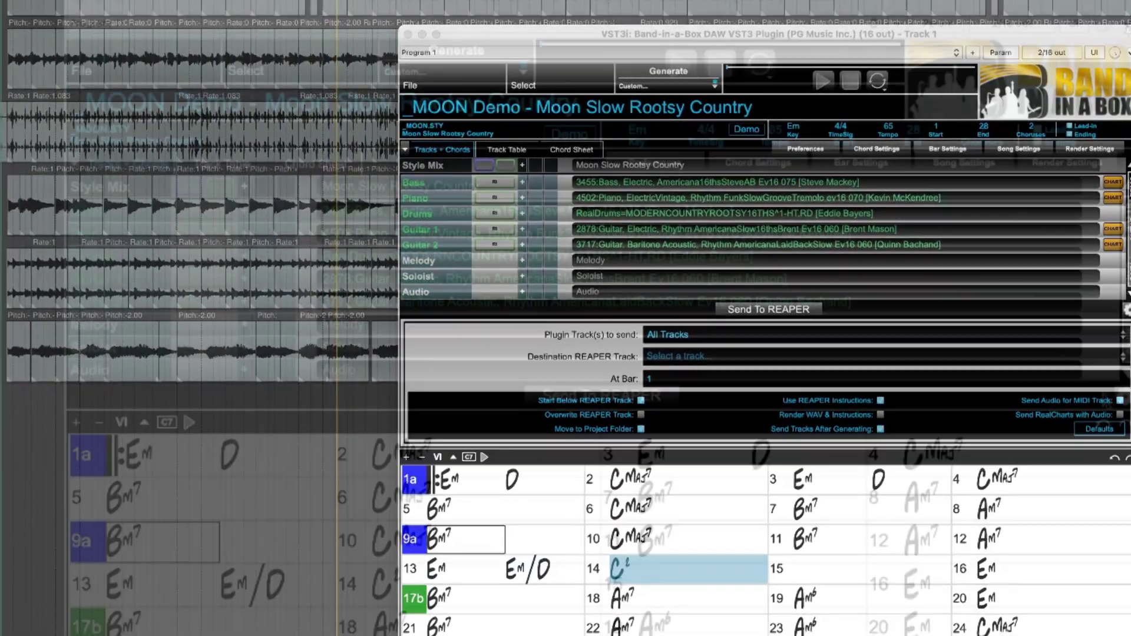
Step: In the REAPER plugin's Moon Slow Rootsy Country demo, show the send settings and send All Tracks to REAPER starting at bar 1
click(1126, 311)
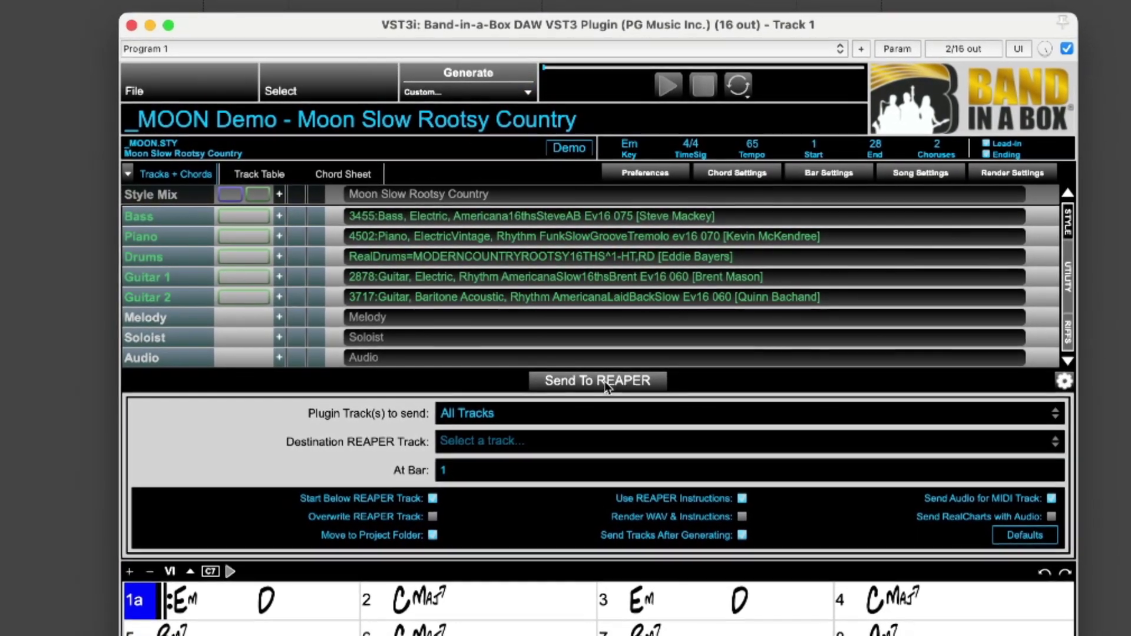
click(605, 383)
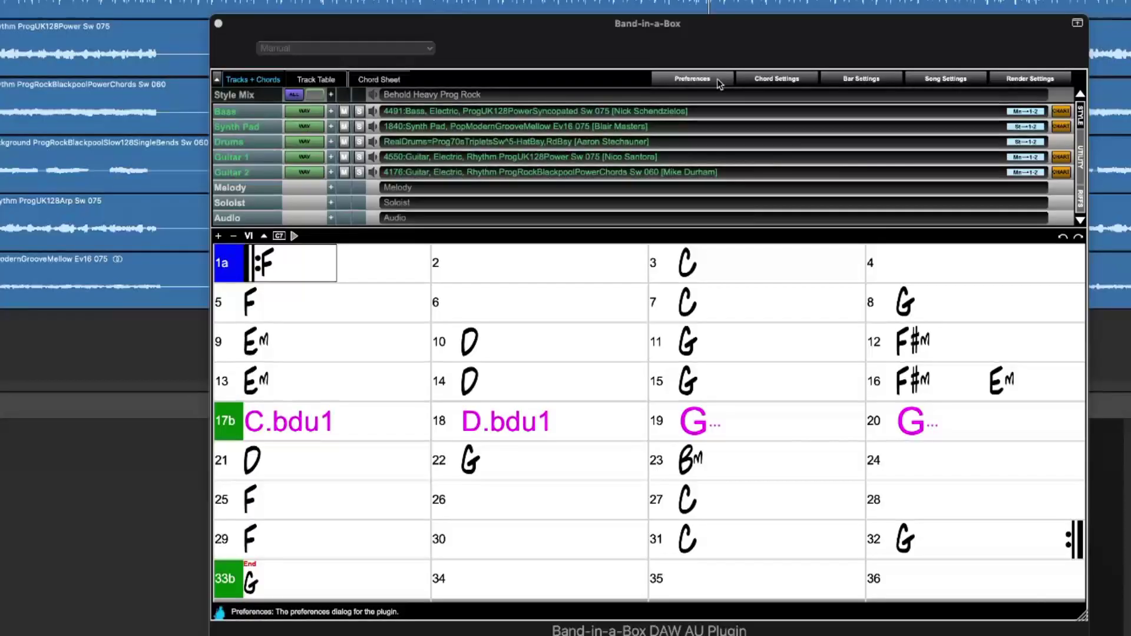
Step: From the AU plugin's preferences, open the online help and view the New Features in Version 6.0 section
click(715, 80)
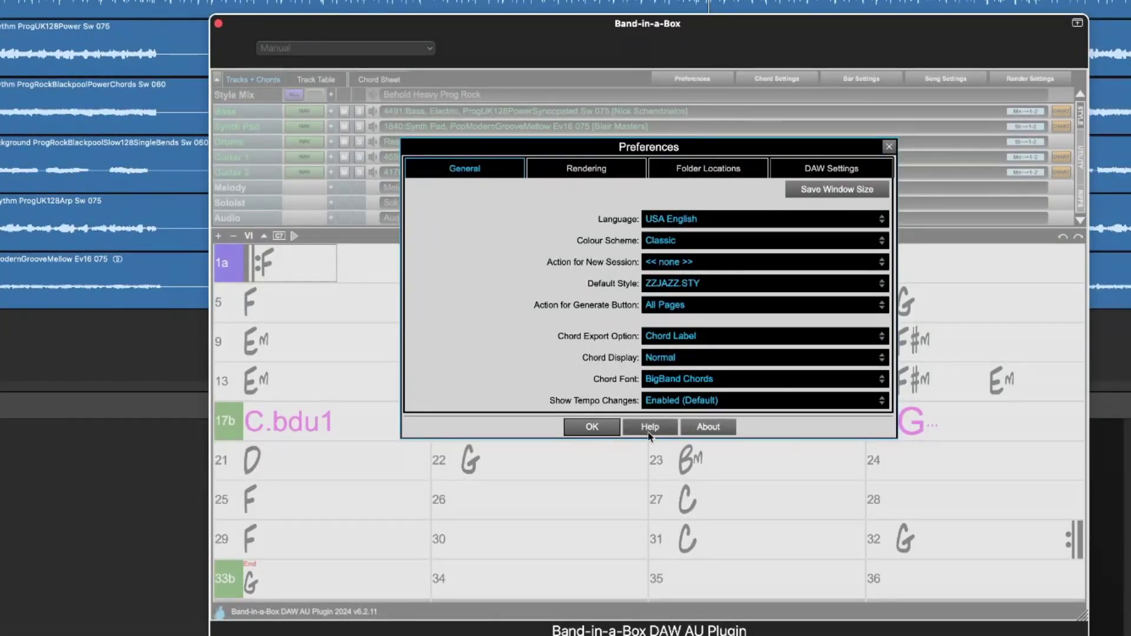
click(650, 427)
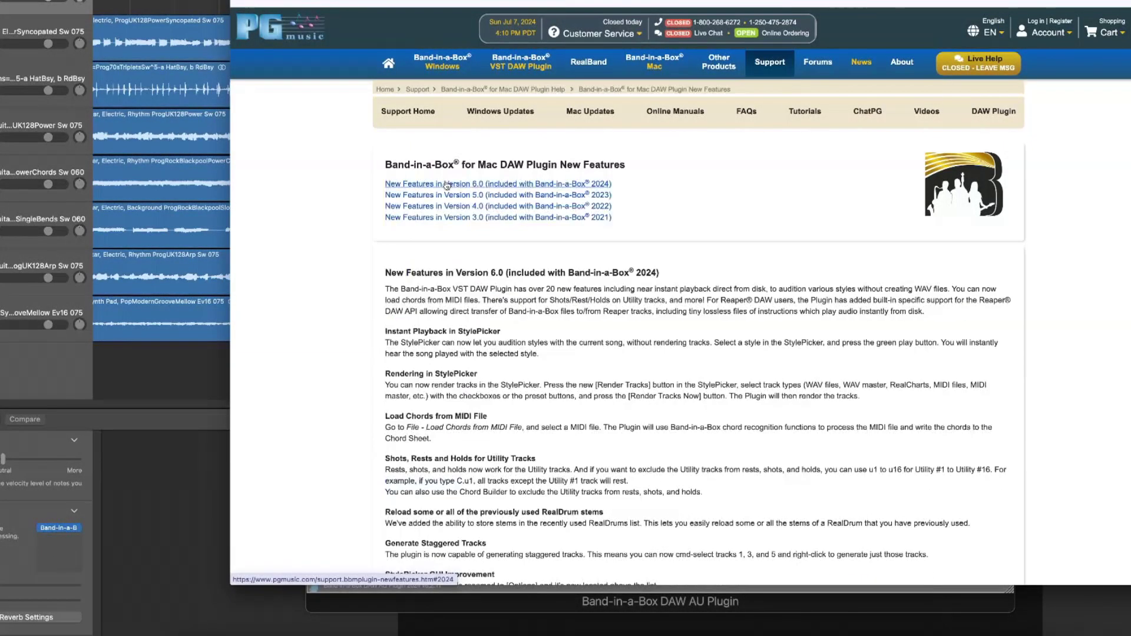
click(451, 185)
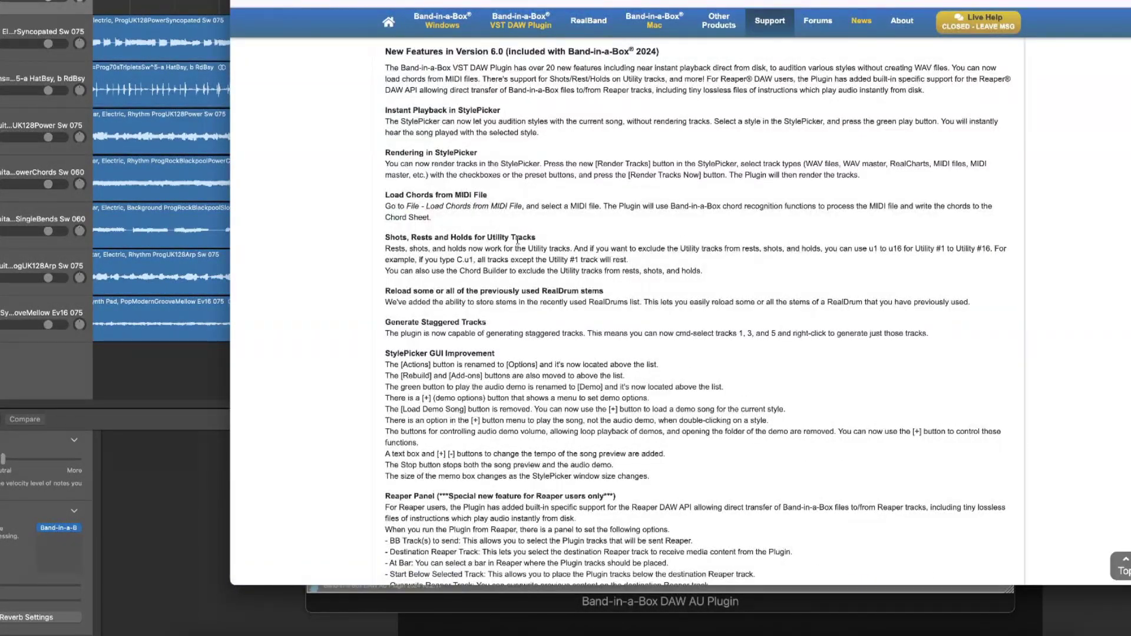